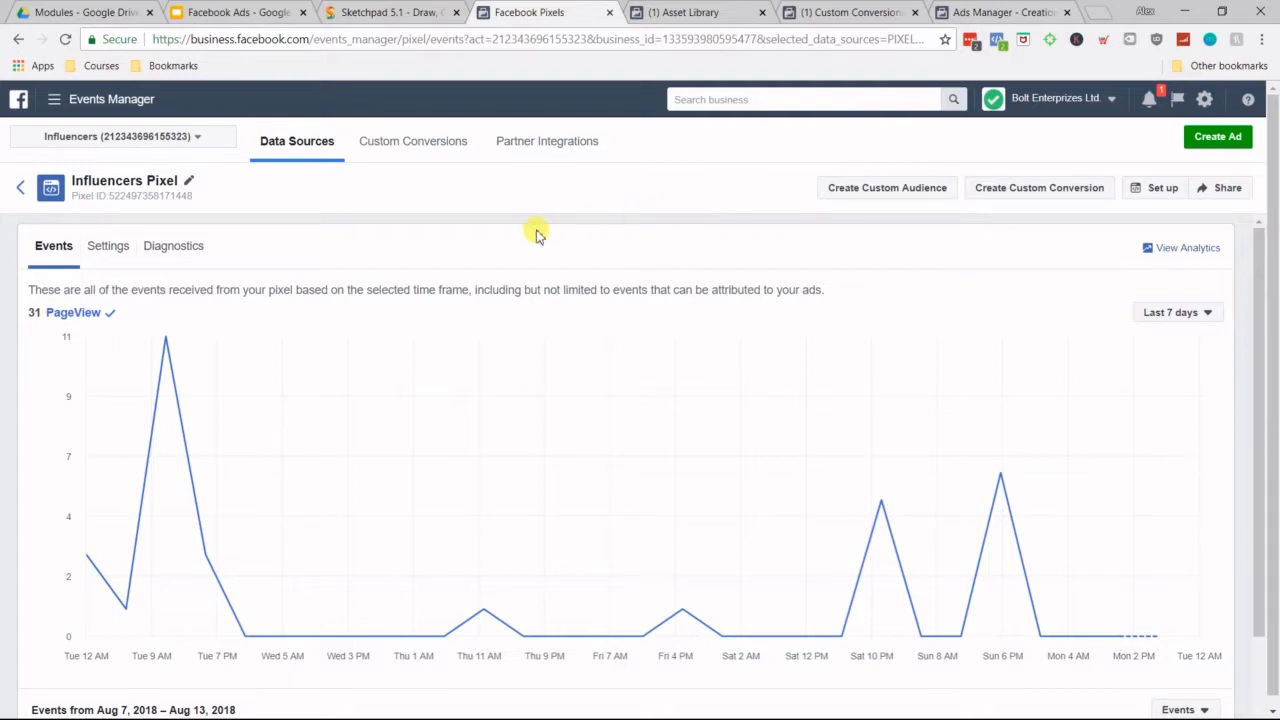
Step: Open Audience Insights in a new browser tab and place that tab directly before the Facebook Pixels tab
left_click(55, 103)
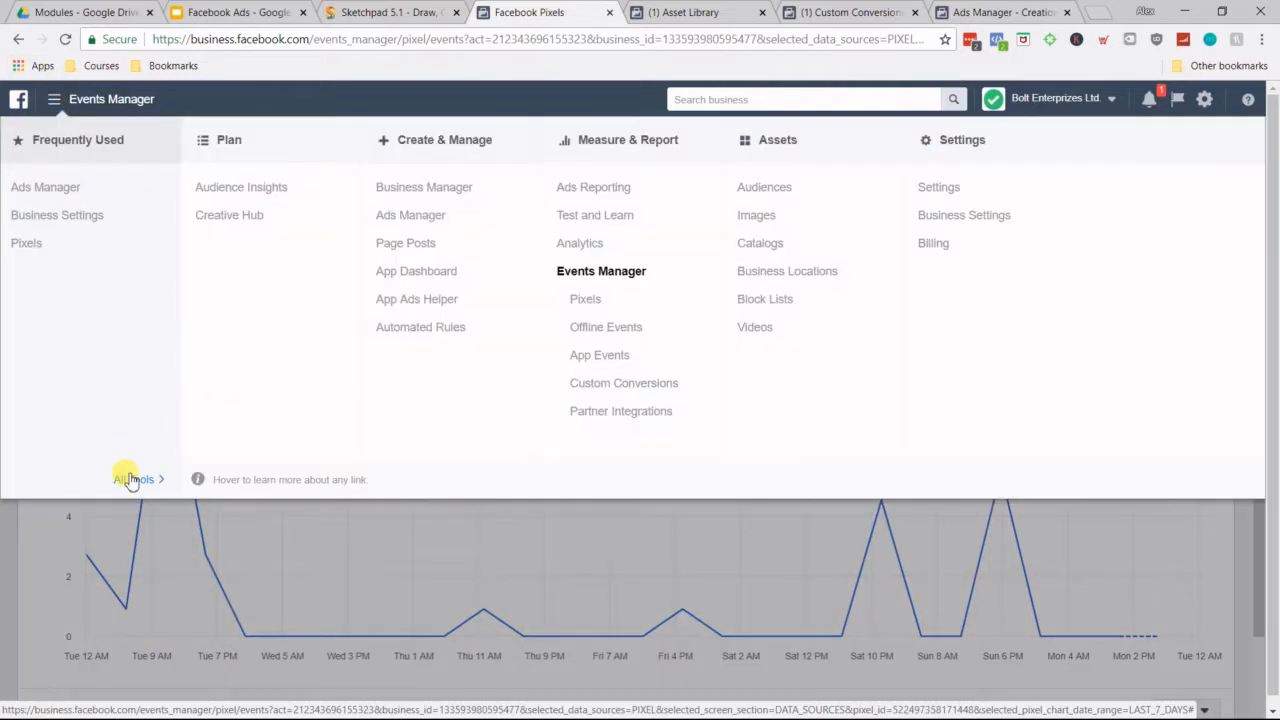
left_click(130, 479)
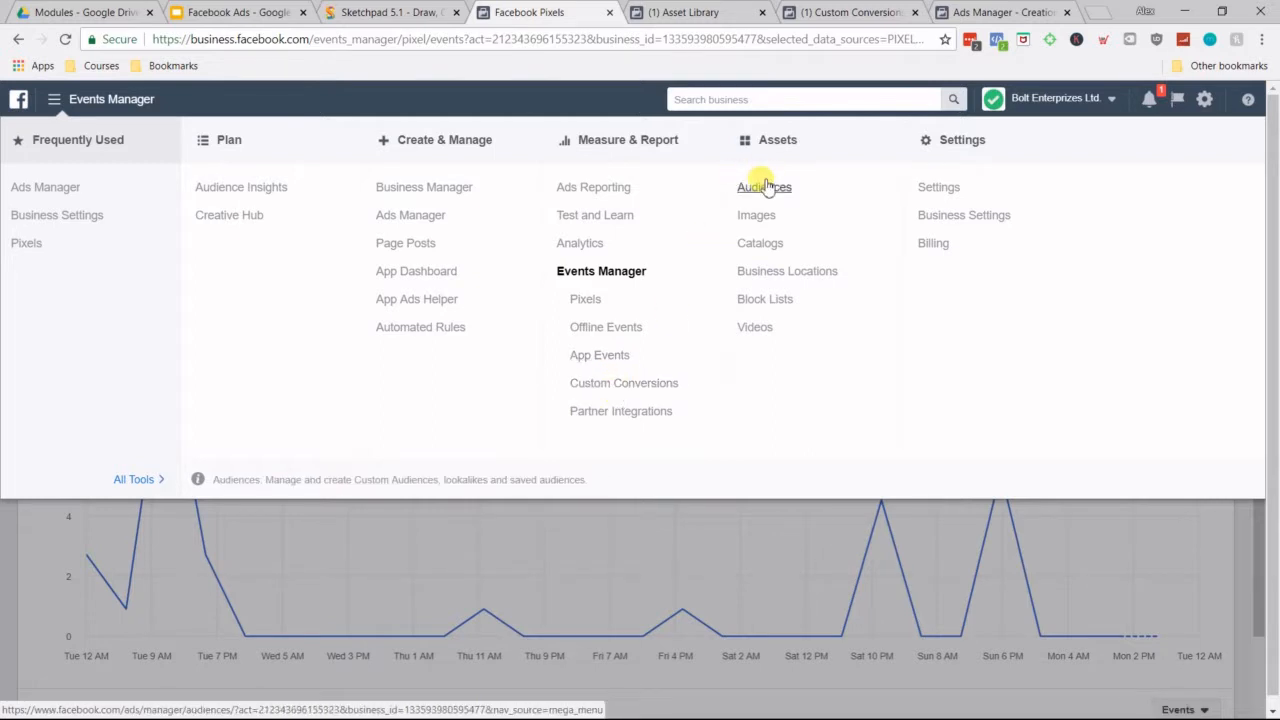
right_click(295, 188)
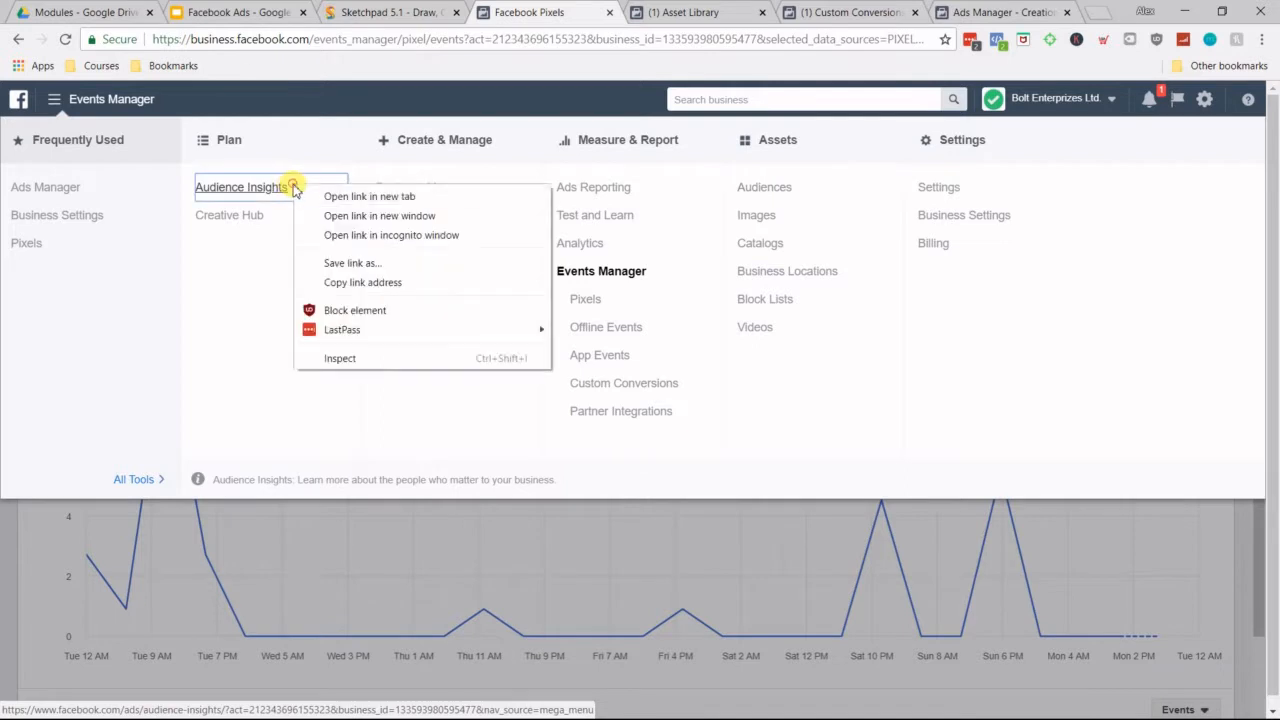
left_click(308, 196)
left_click_drag(612, 12, 483, 11)
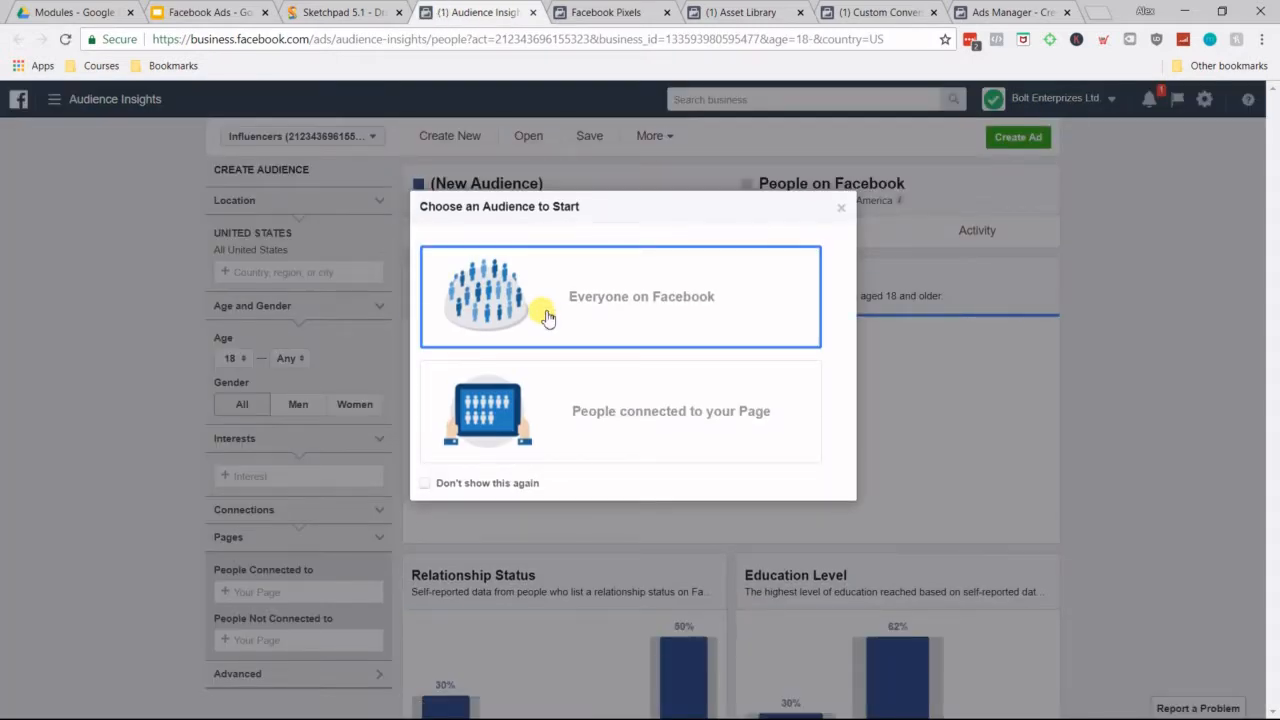
Step: Start a new audience from everyone on Facebook, dismiss the location hint and review the demographics charts
left_click(547, 317)
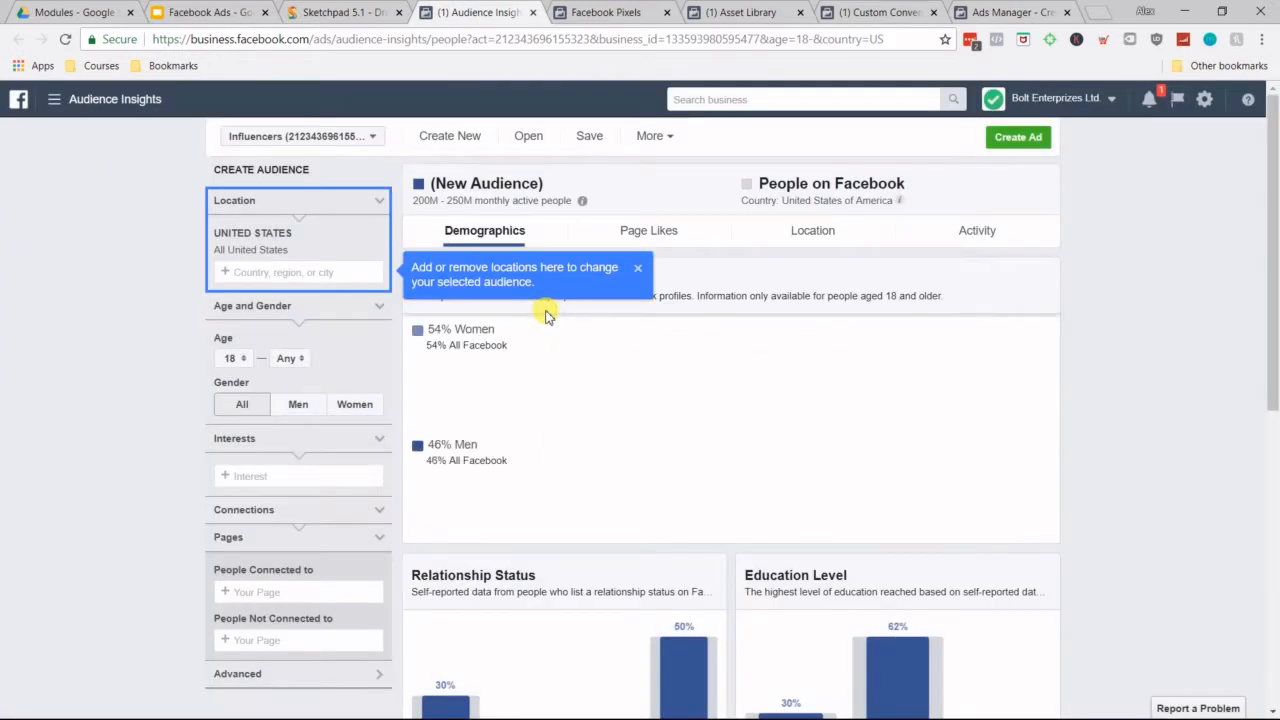
left_click(638, 270)
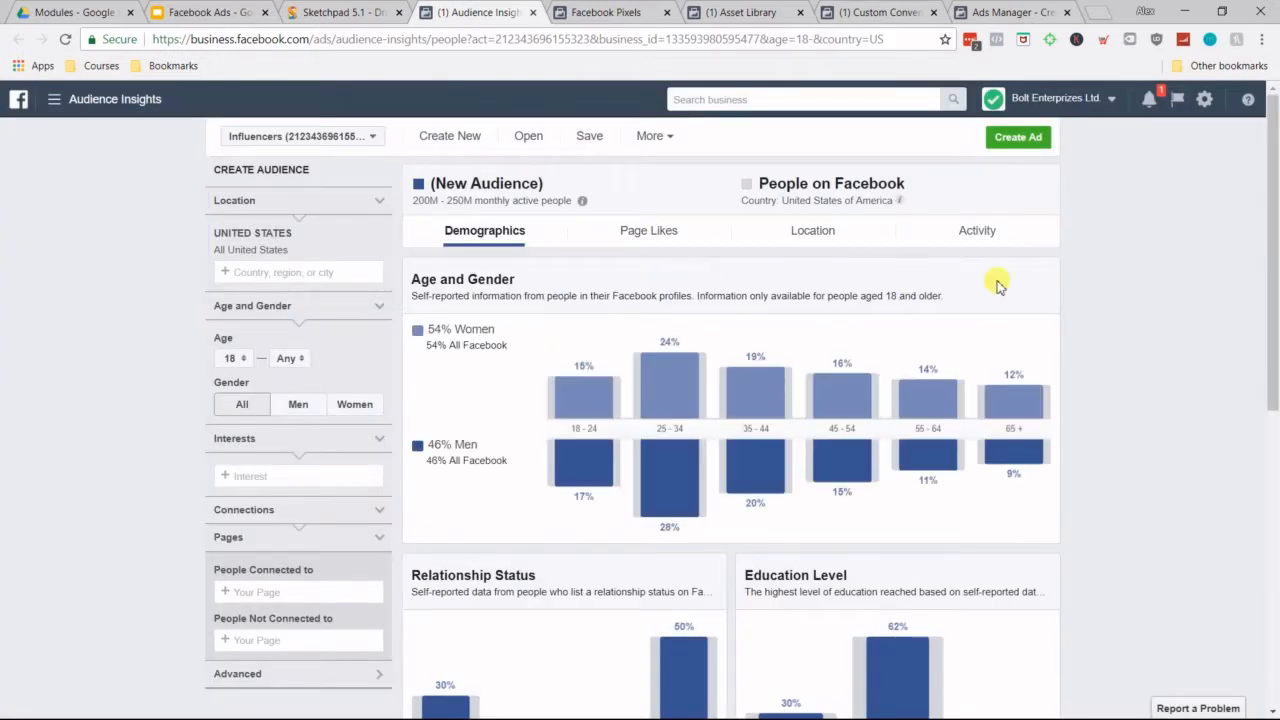
scroll(1220, 390, "down", 5)
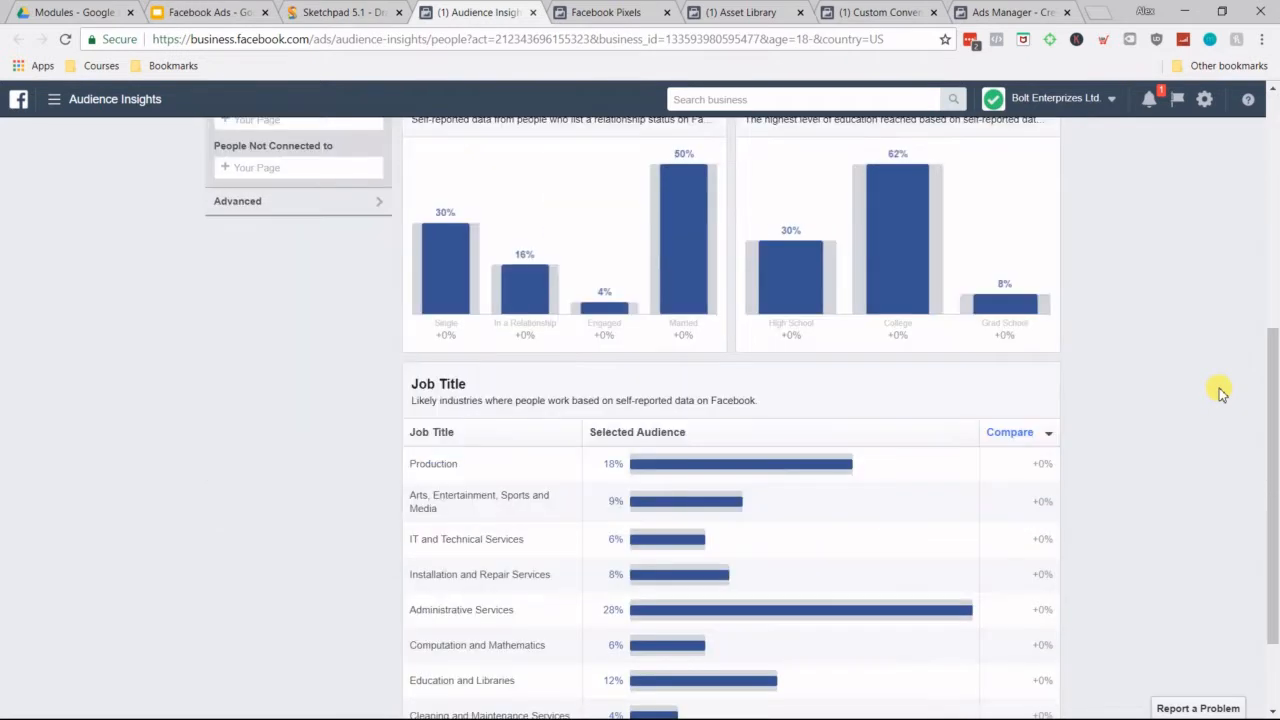
scroll(1220, 390, "up", 6)
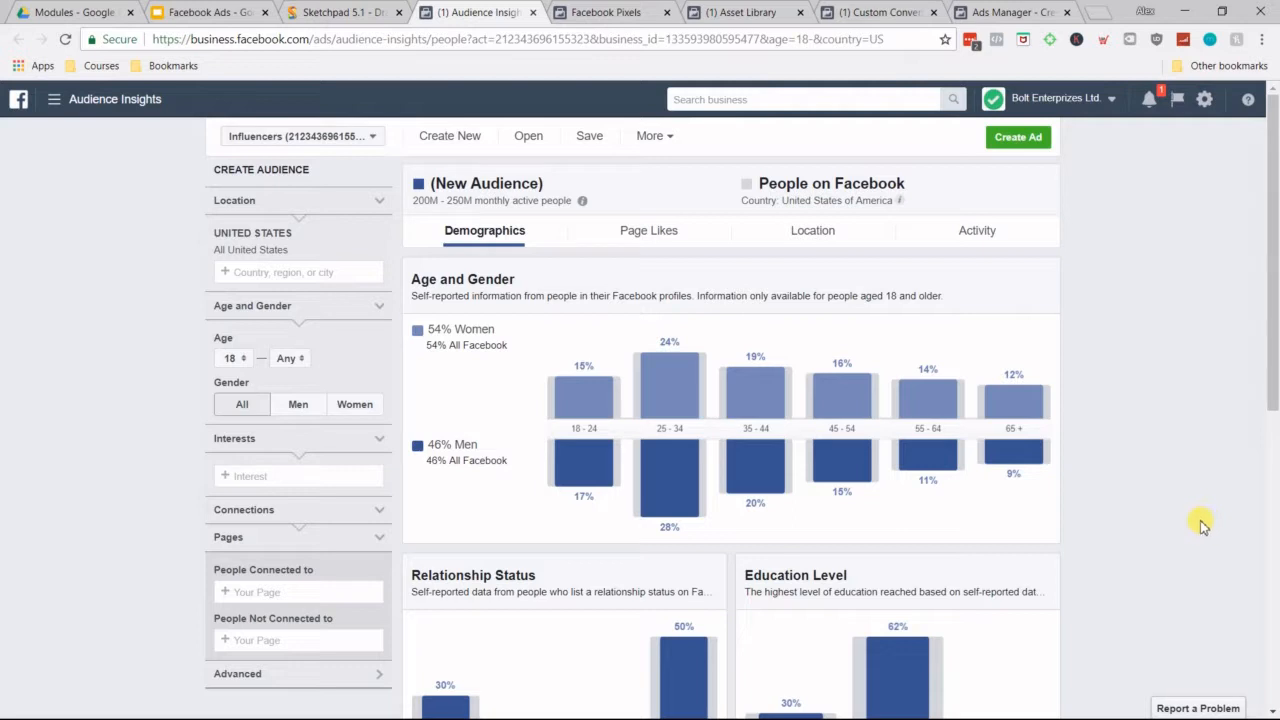
Step: Add Bodybuilding.com as an interest of the new audience and review the age, gender, relationship, education and job title data
left_click(233, 476)
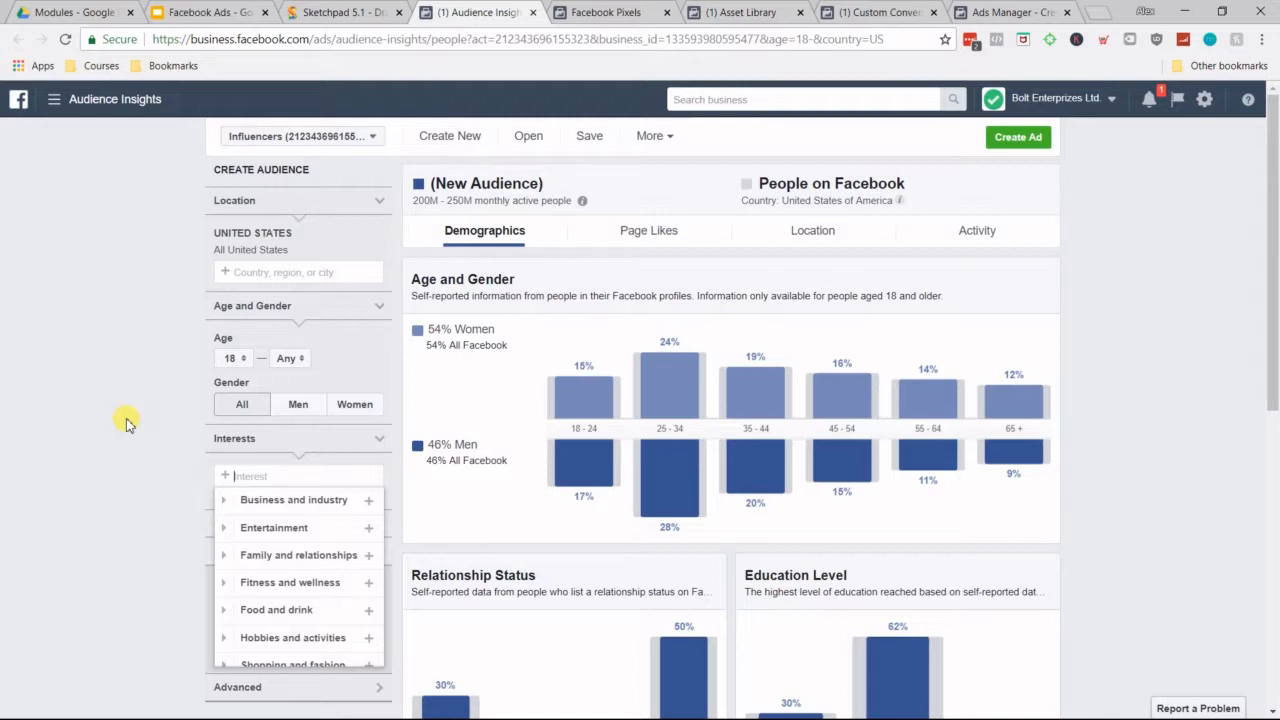
type("bodybuilding.com")
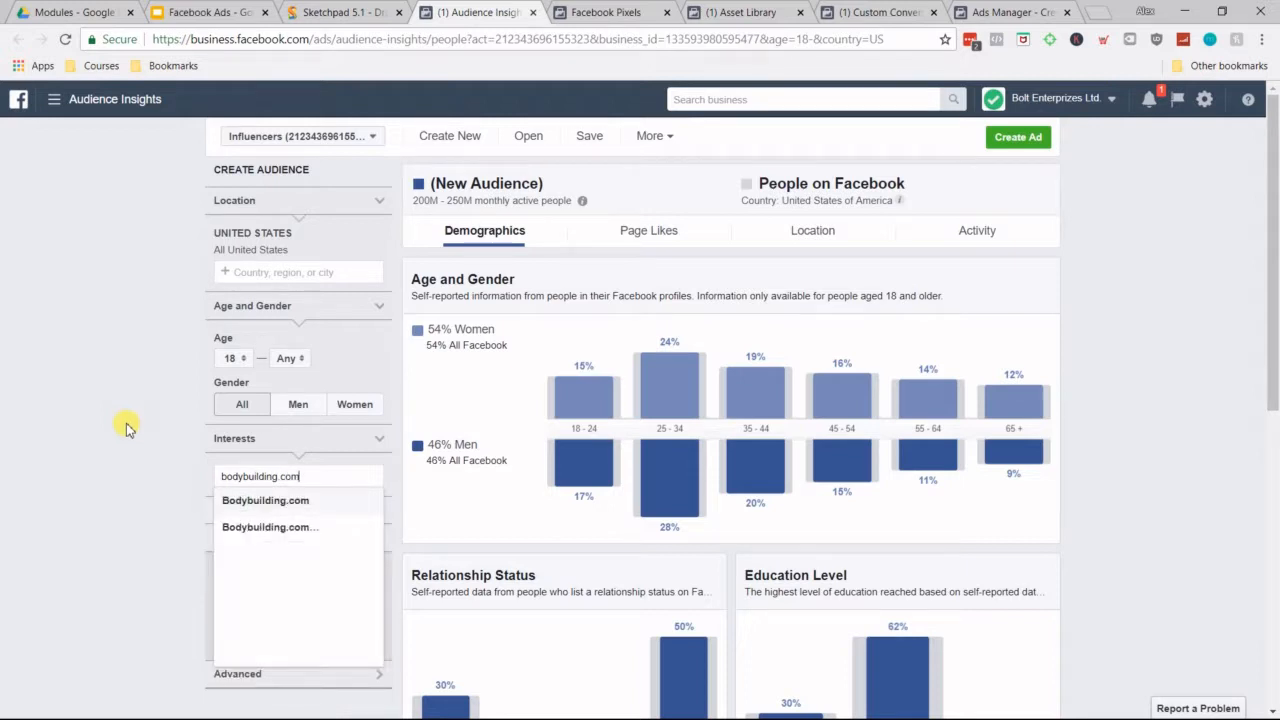
left_click(272, 502)
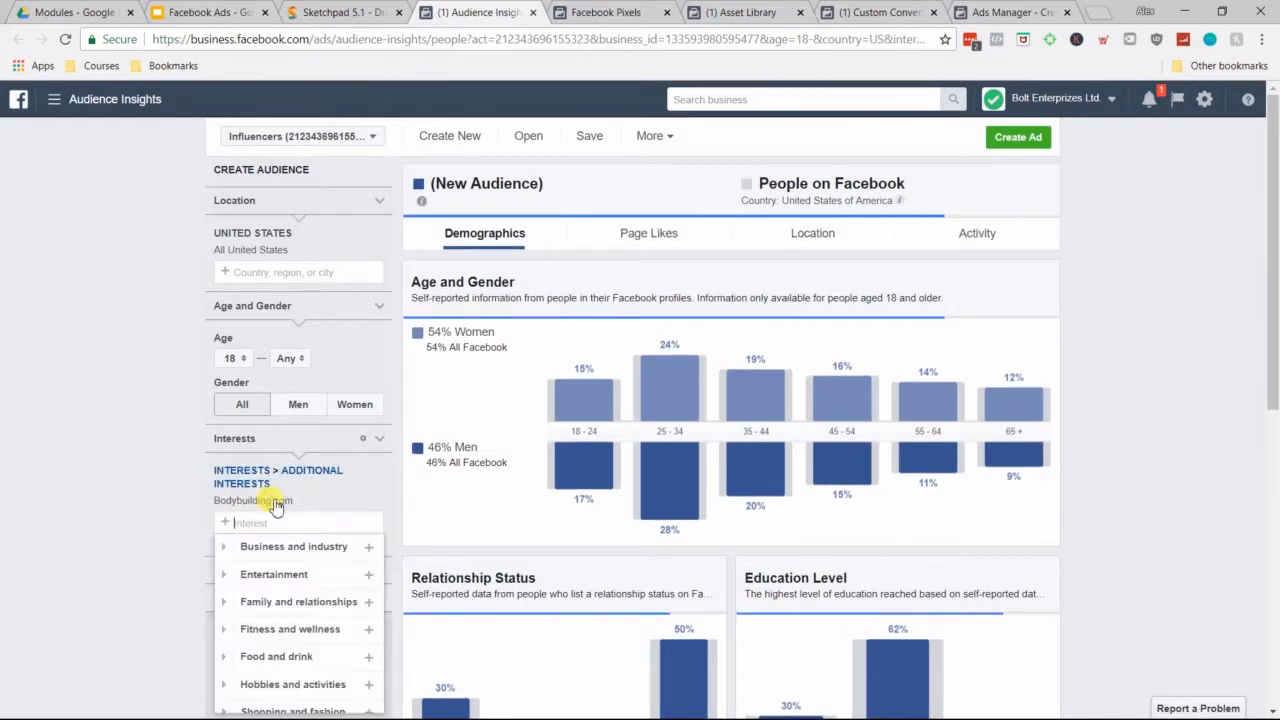
scroll(1092, 372, "down", 1)
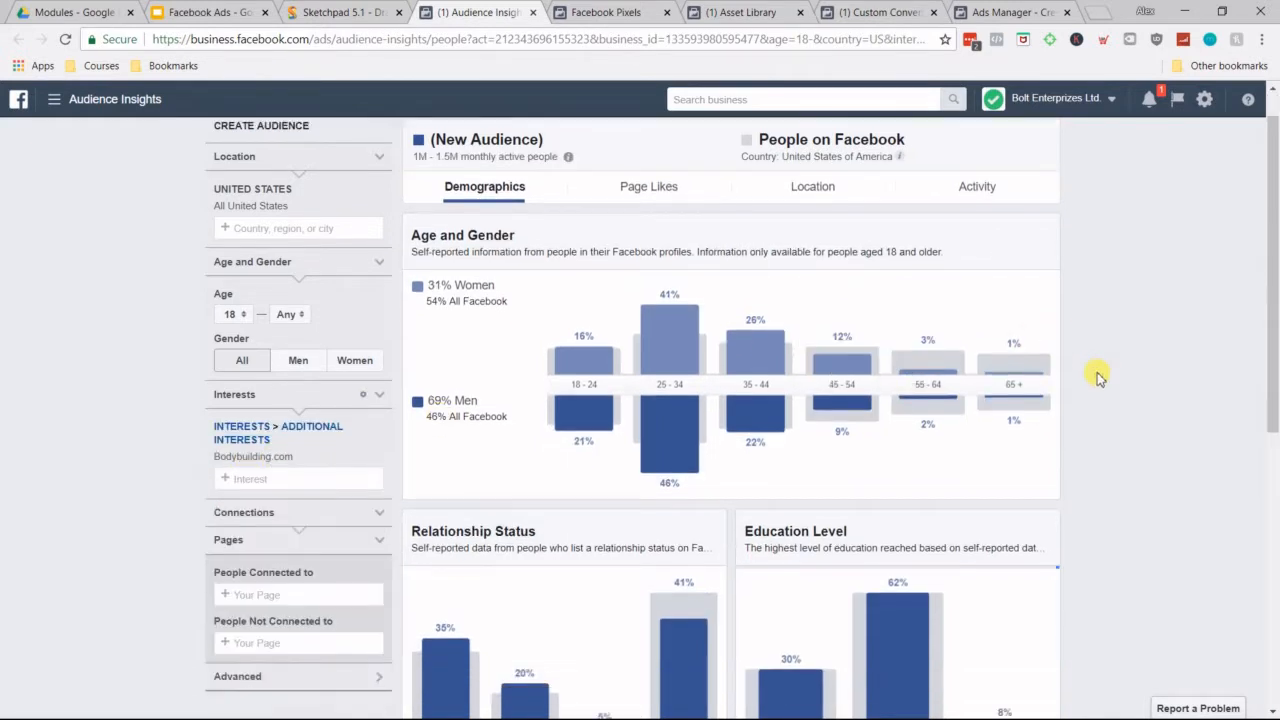
scroll(1097, 378, "up", 1)
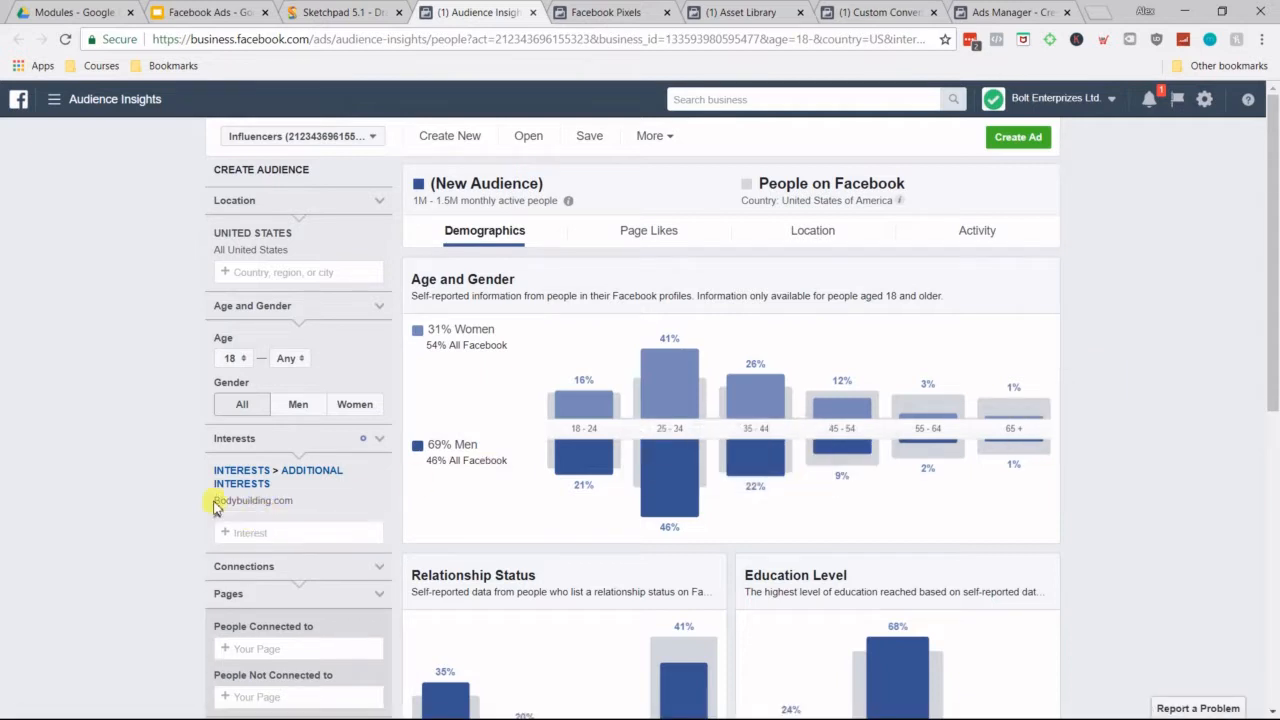
mouse_move(262, 500)
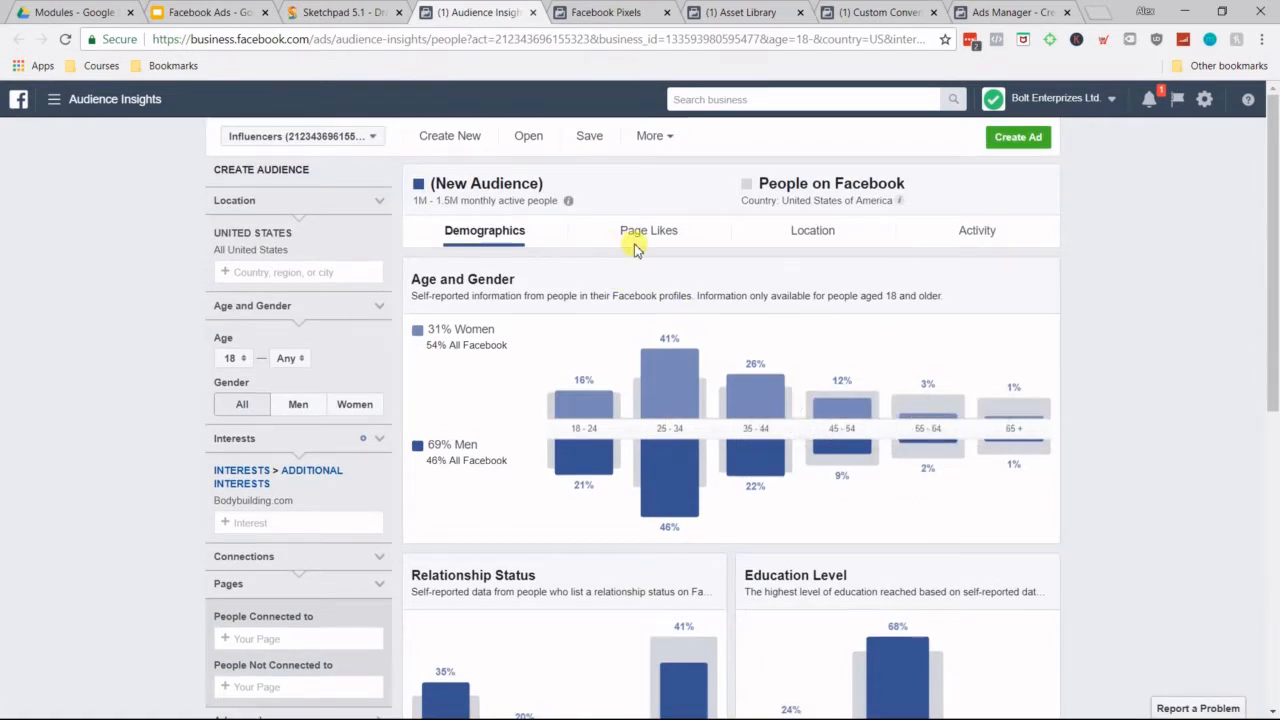
Step: Examine the top categories and the most relevant page likes of the Bodybuilding.com audience
left_click(636, 248)
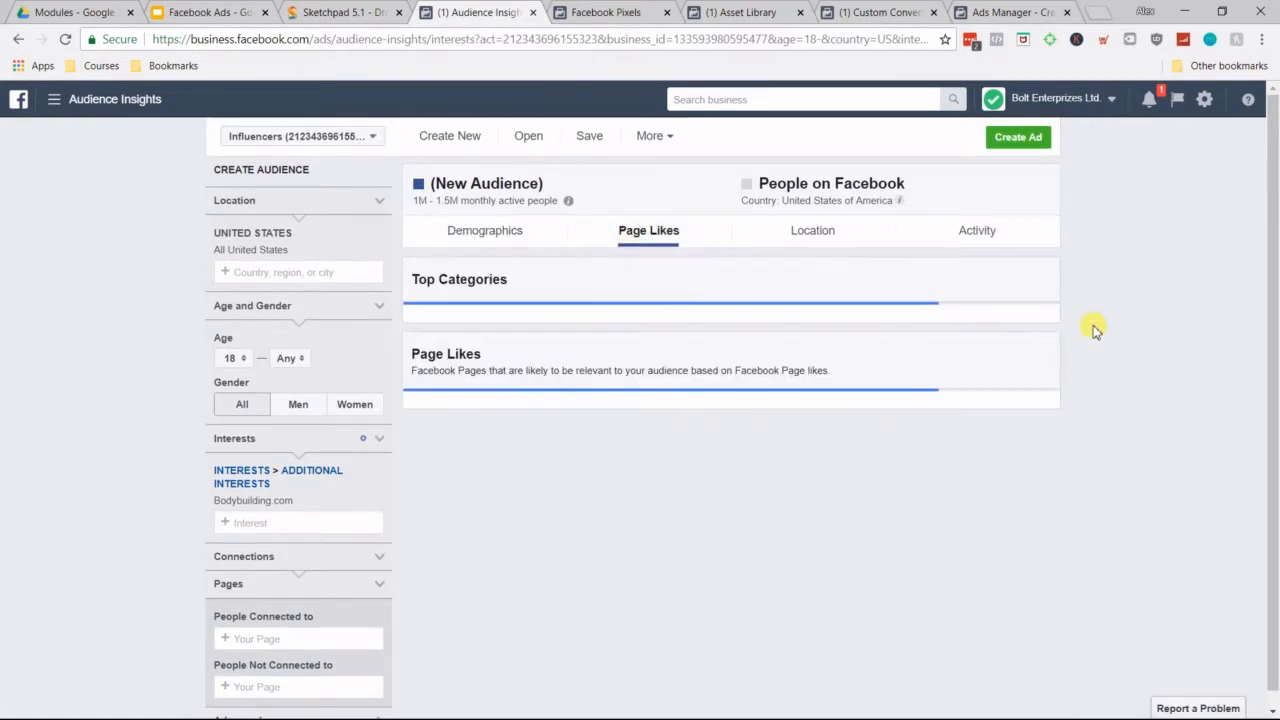
scroll(1095, 335, "down", 4)
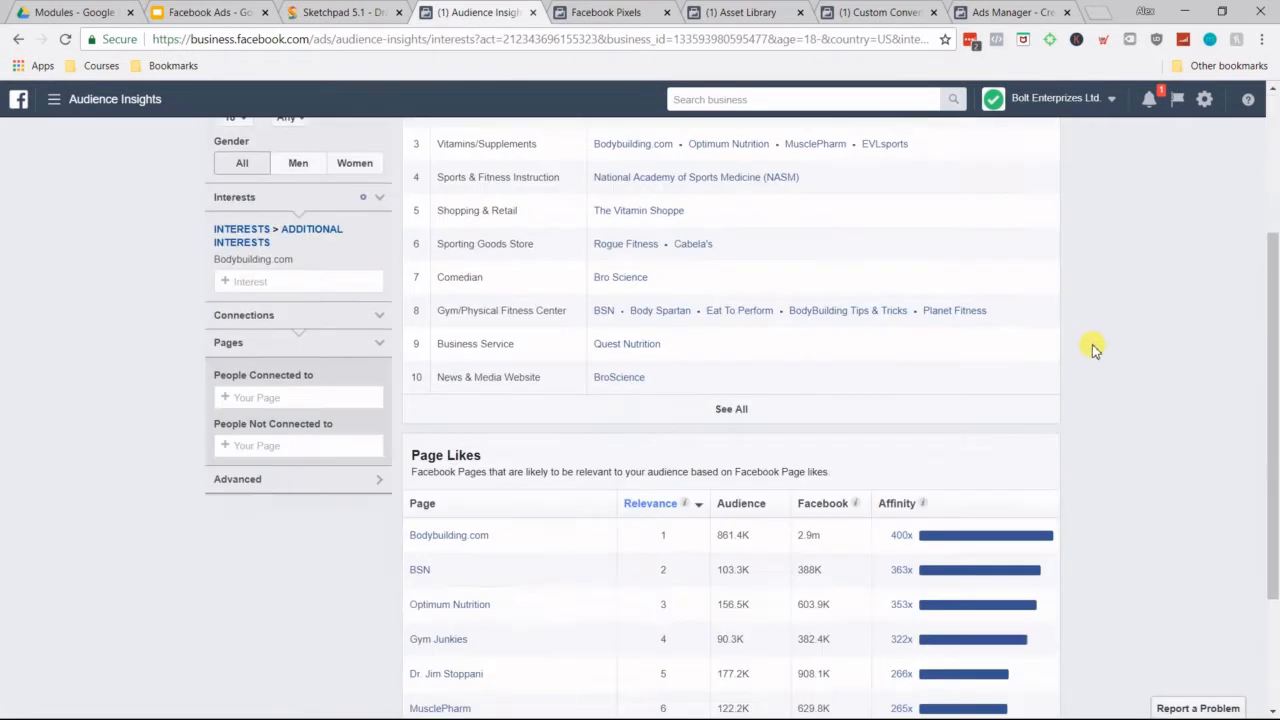
left_click(733, 698)
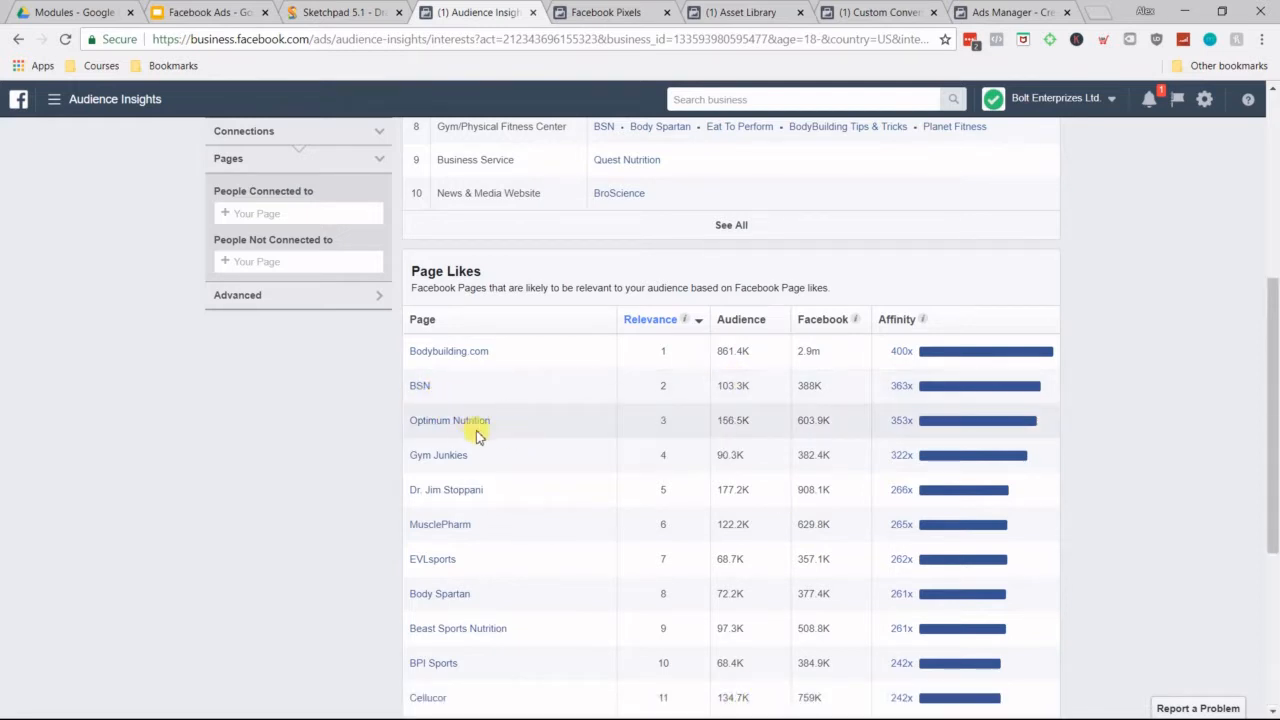
scroll(463, 500, "down", 4)
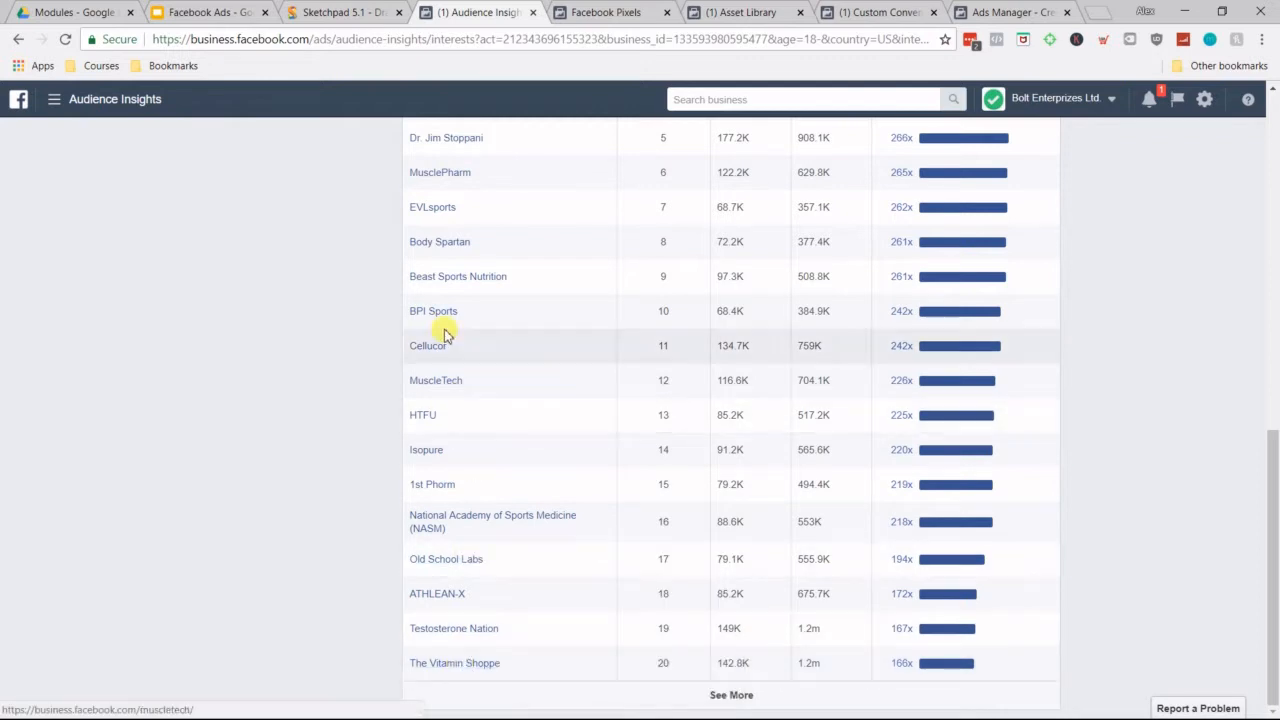
scroll(460, 345, "up", 5)
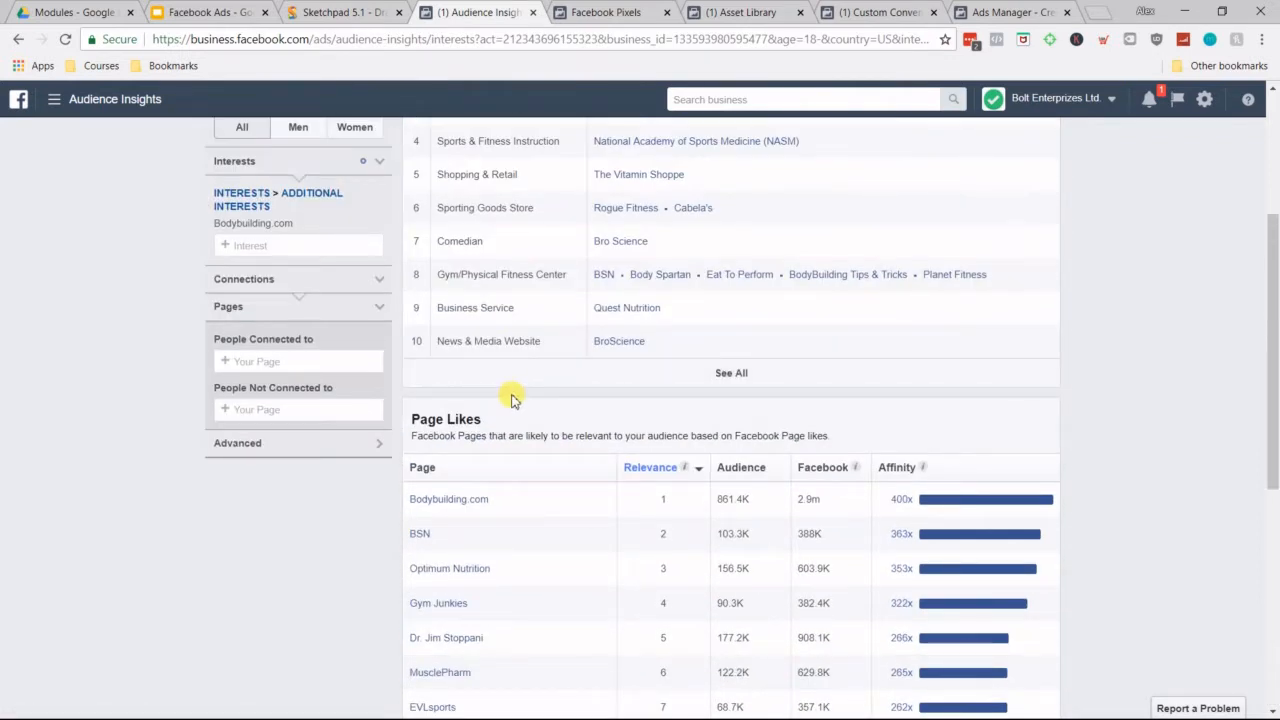
scroll(505, 450, "down", 5)
scroll(483, 400, "up", 2)
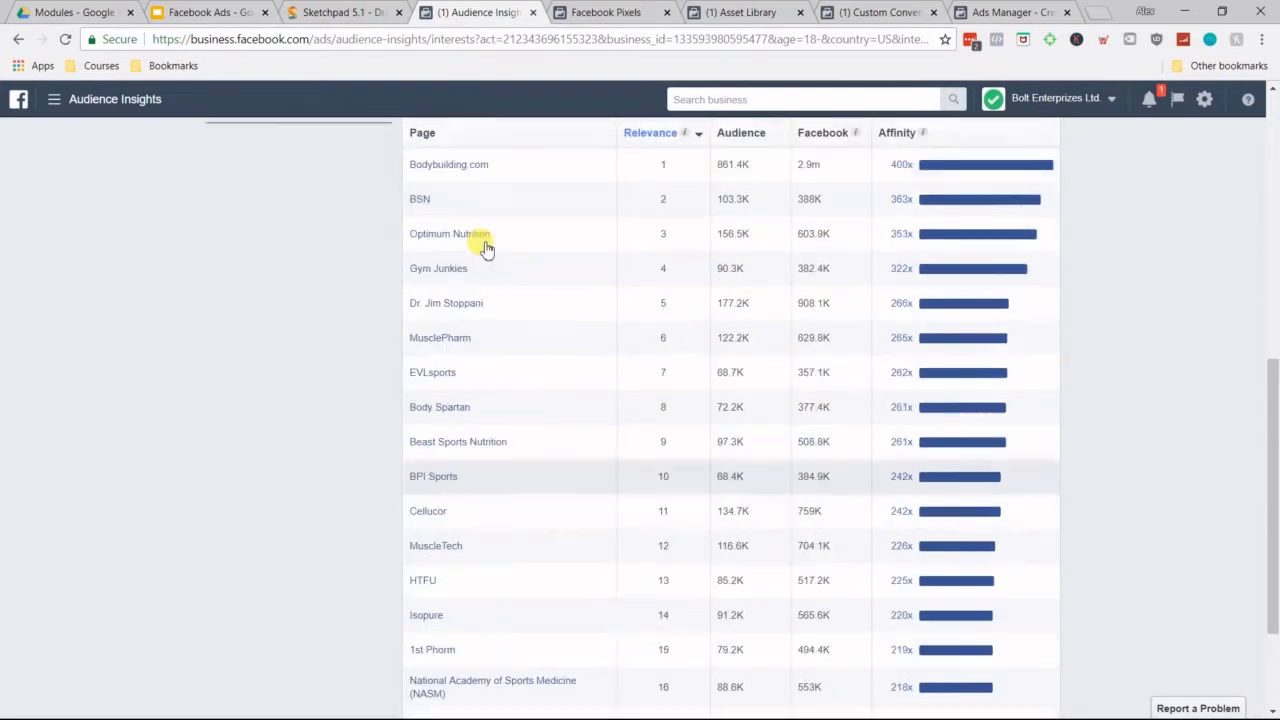
scroll(485, 248, "up", 7)
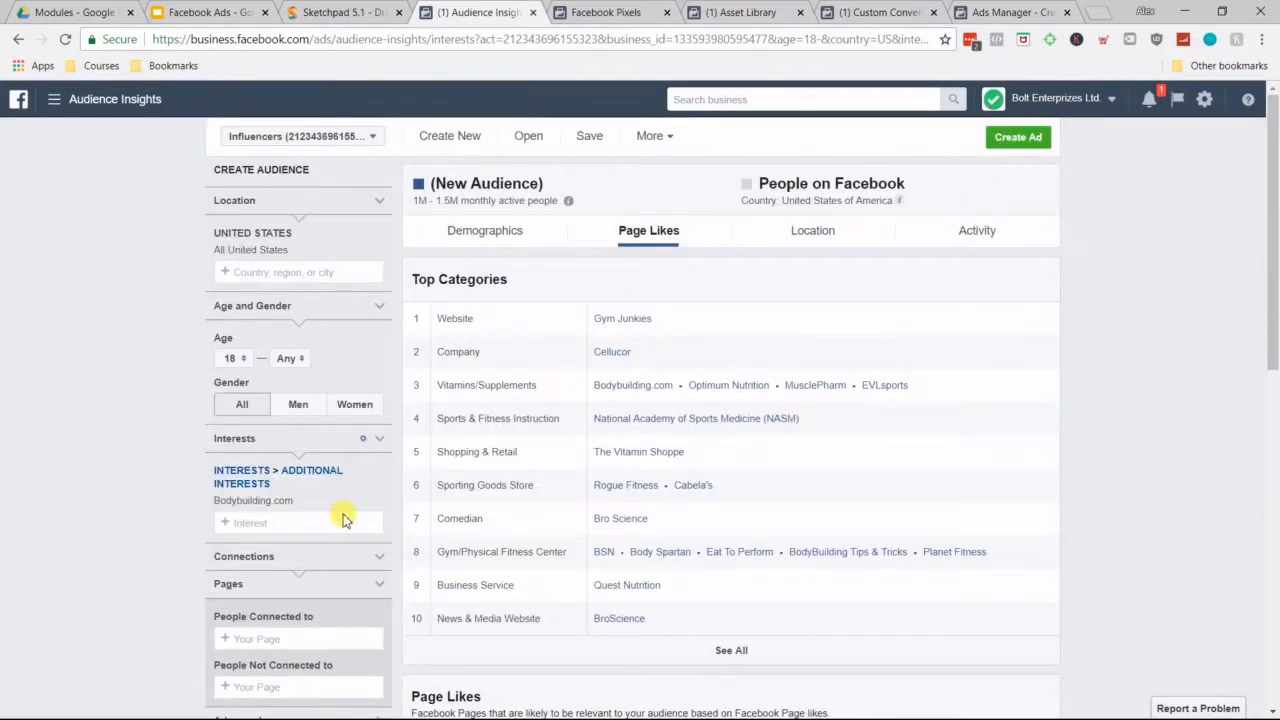
Step: Replace the Bodybuilding.com interest with the athlete Mike O'Hearn and review that audience's page likes
left_click(218, 513)
left_click(262, 476)
type("M")
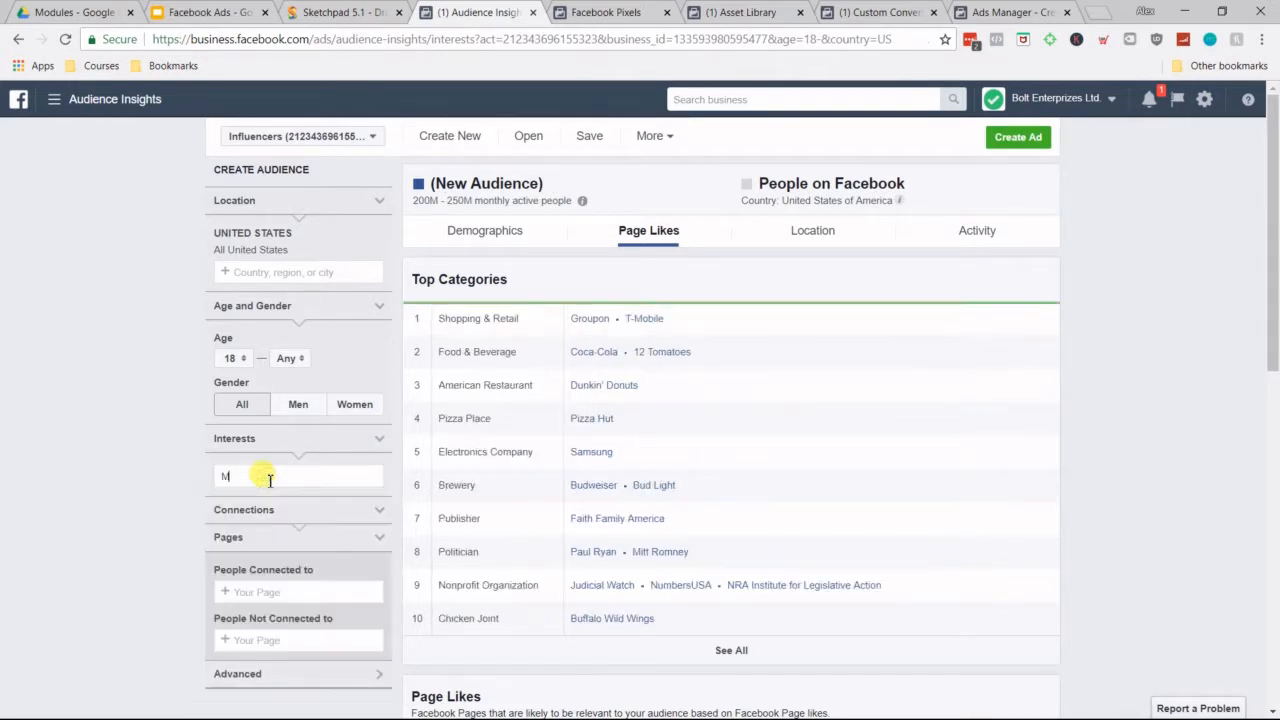
type("ike o hearn")
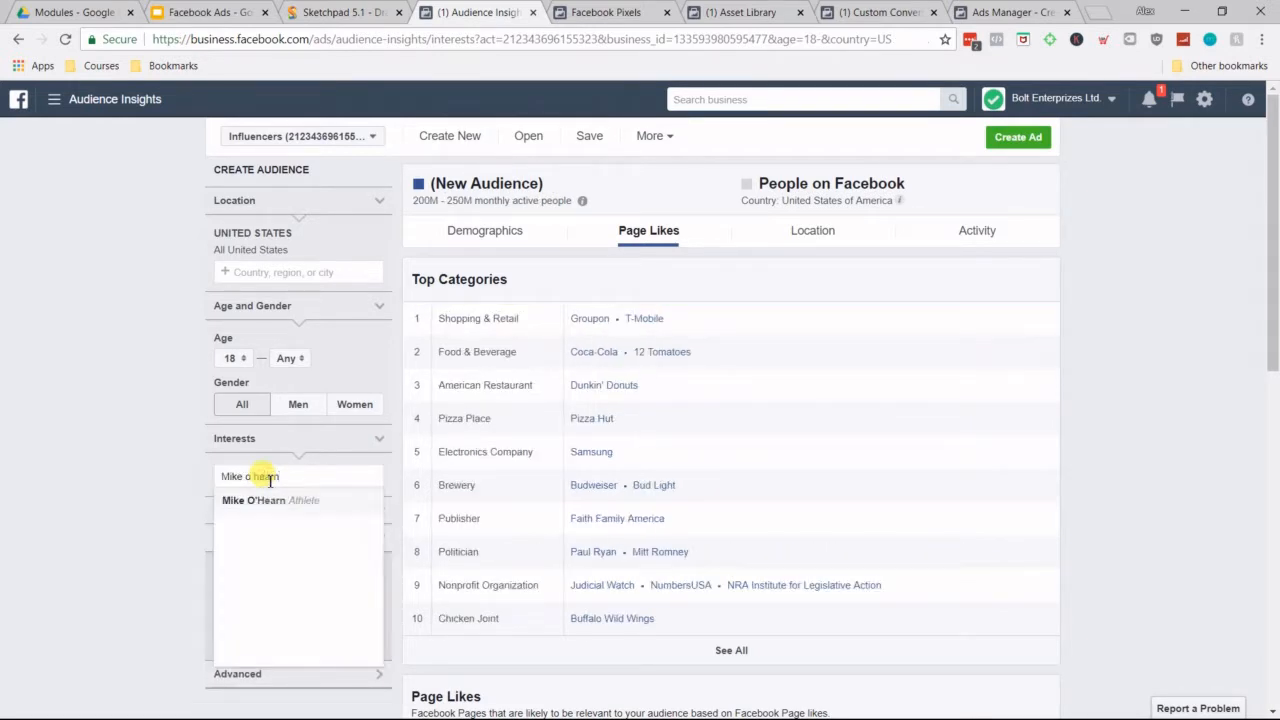
left_click(290, 500)
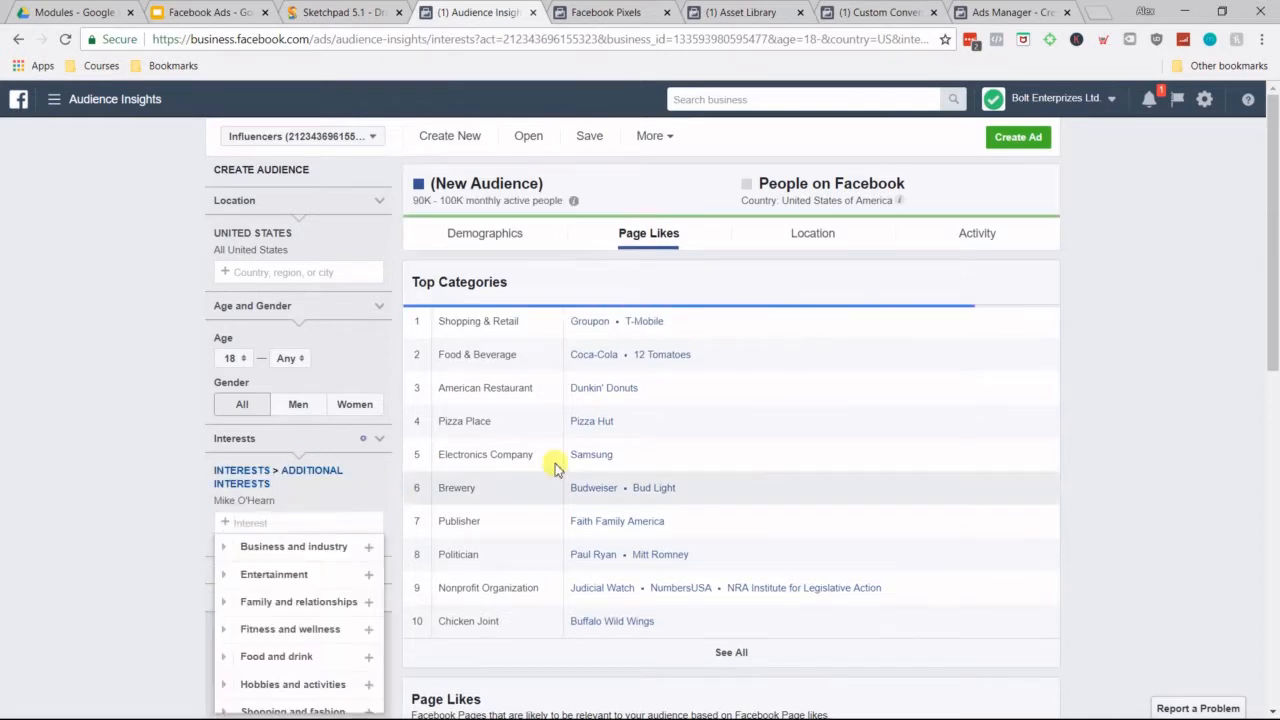
left_click(1205, 370)
scroll(948, 456, "down", 6)
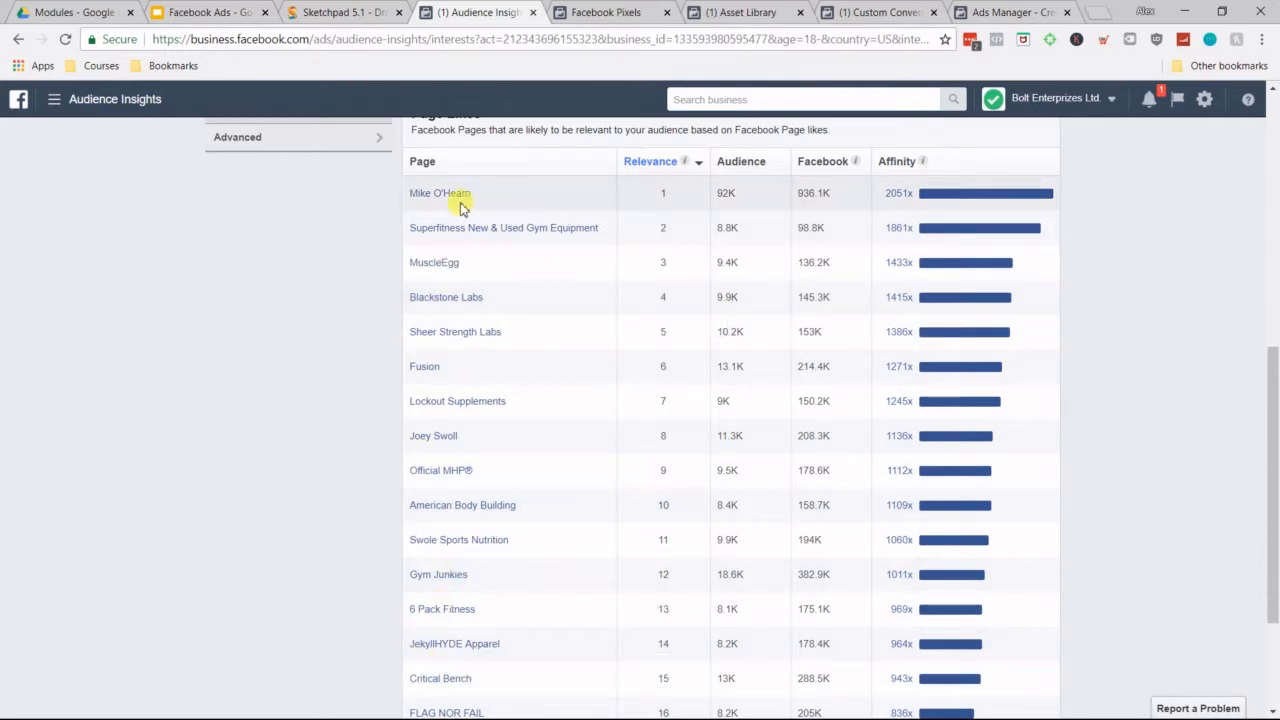
scroll(480, 480, "down", 2)
scroll(508, 452, "up", 1)
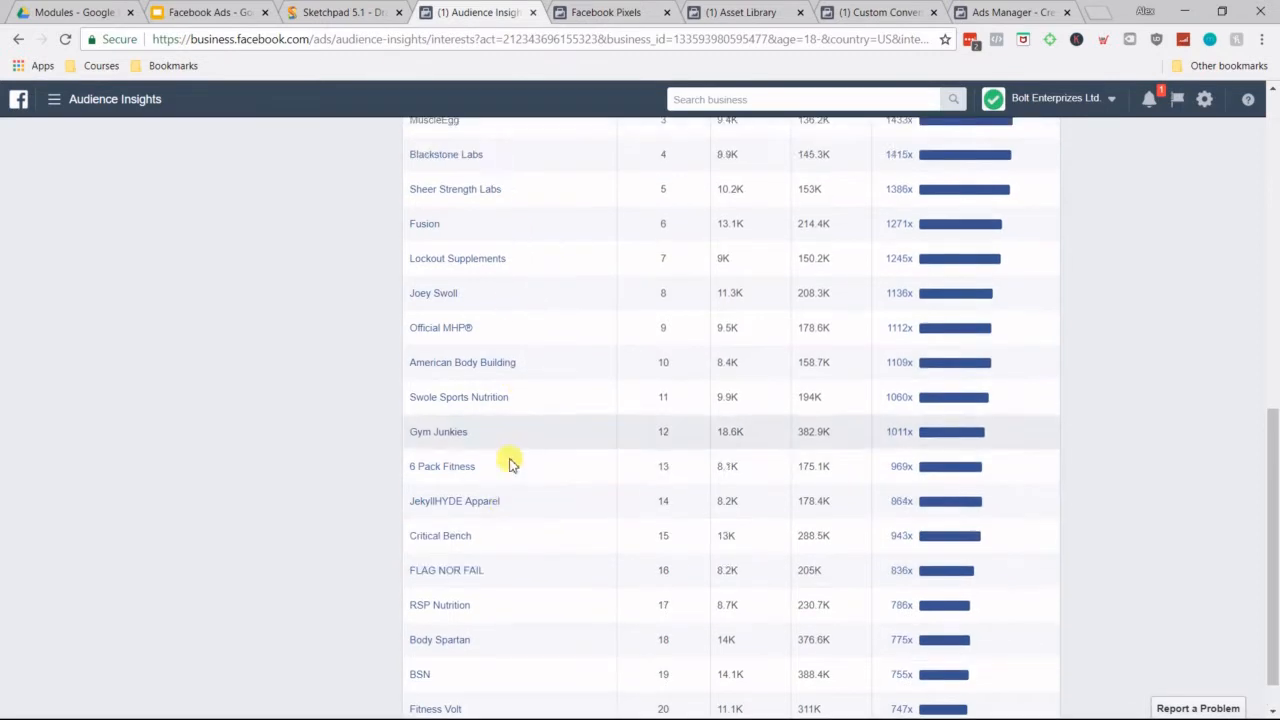
scroll(510, 455, "up", 8)
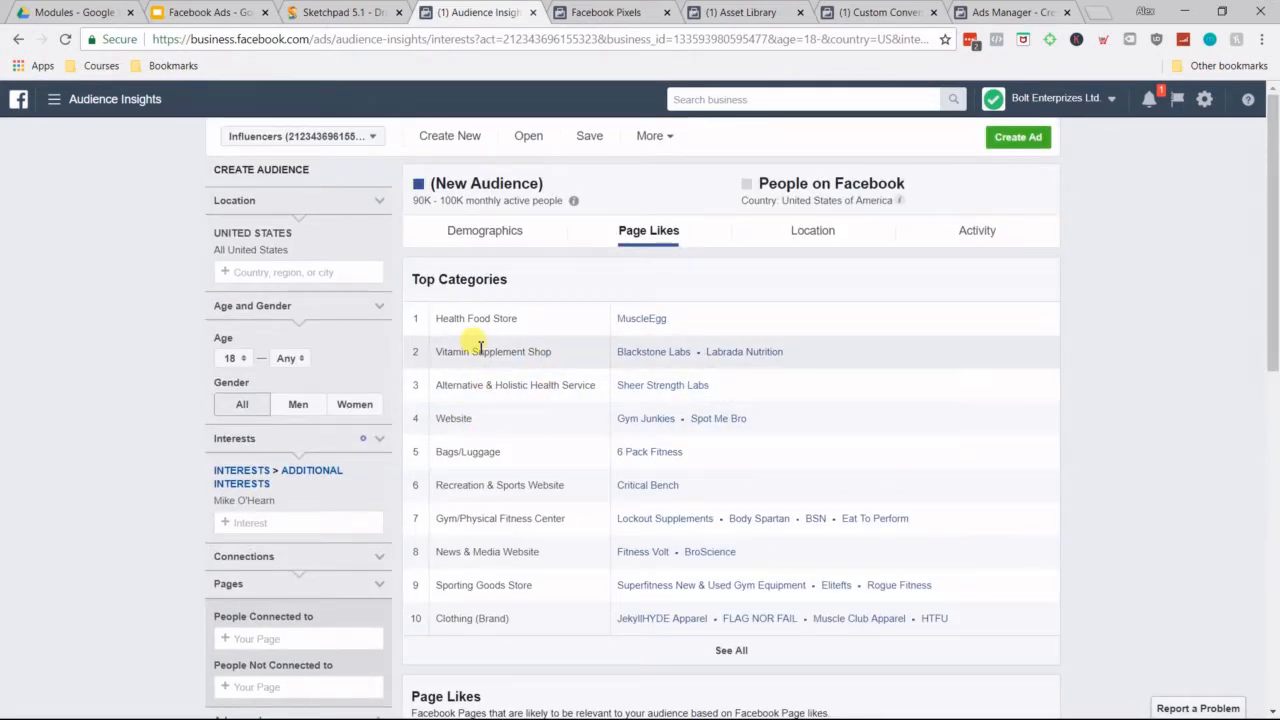
Step: Return to Events Manager in the Facebook Pixels tab and open its Pixels page
left_click(627, 8)
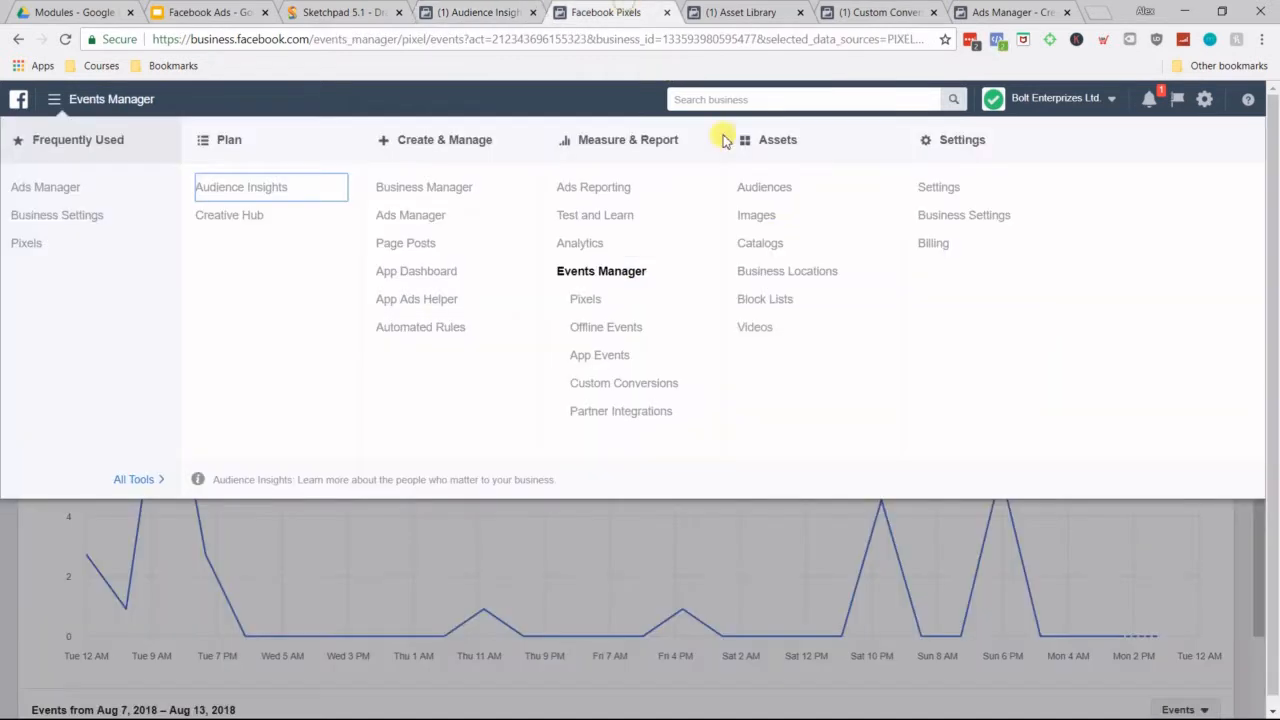
left_click(785, 545)
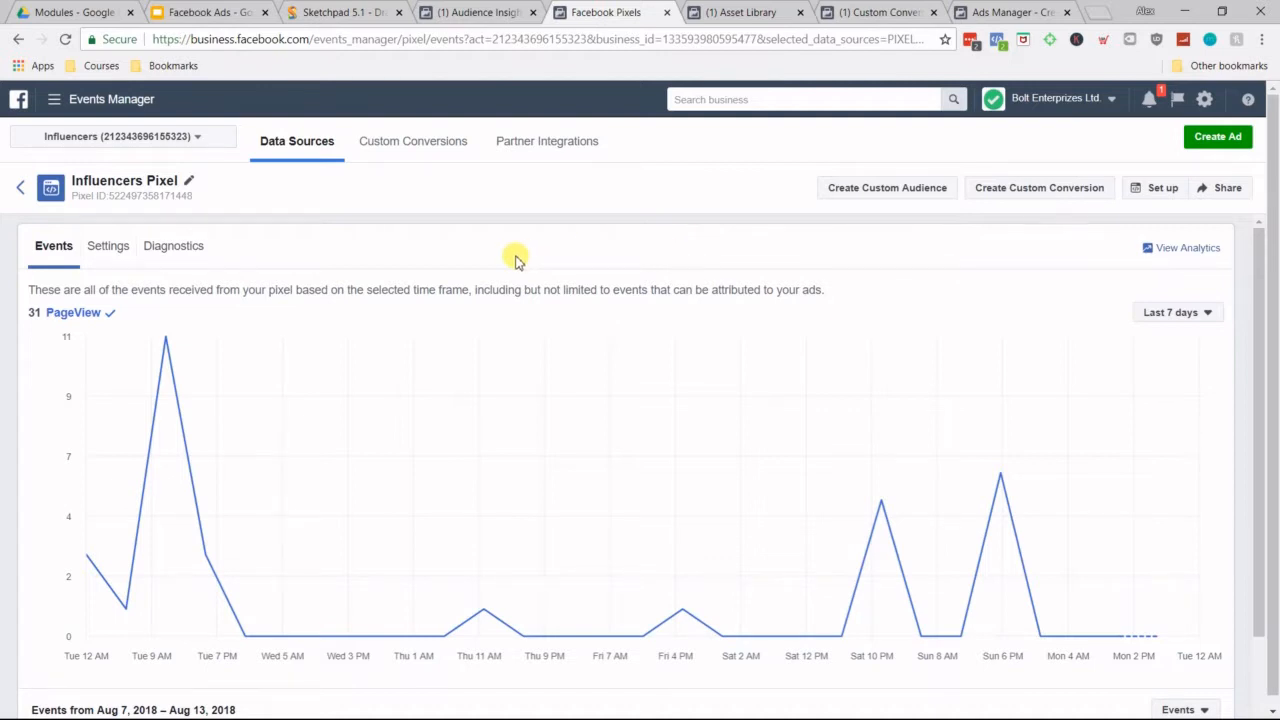
left_click(110, 102)
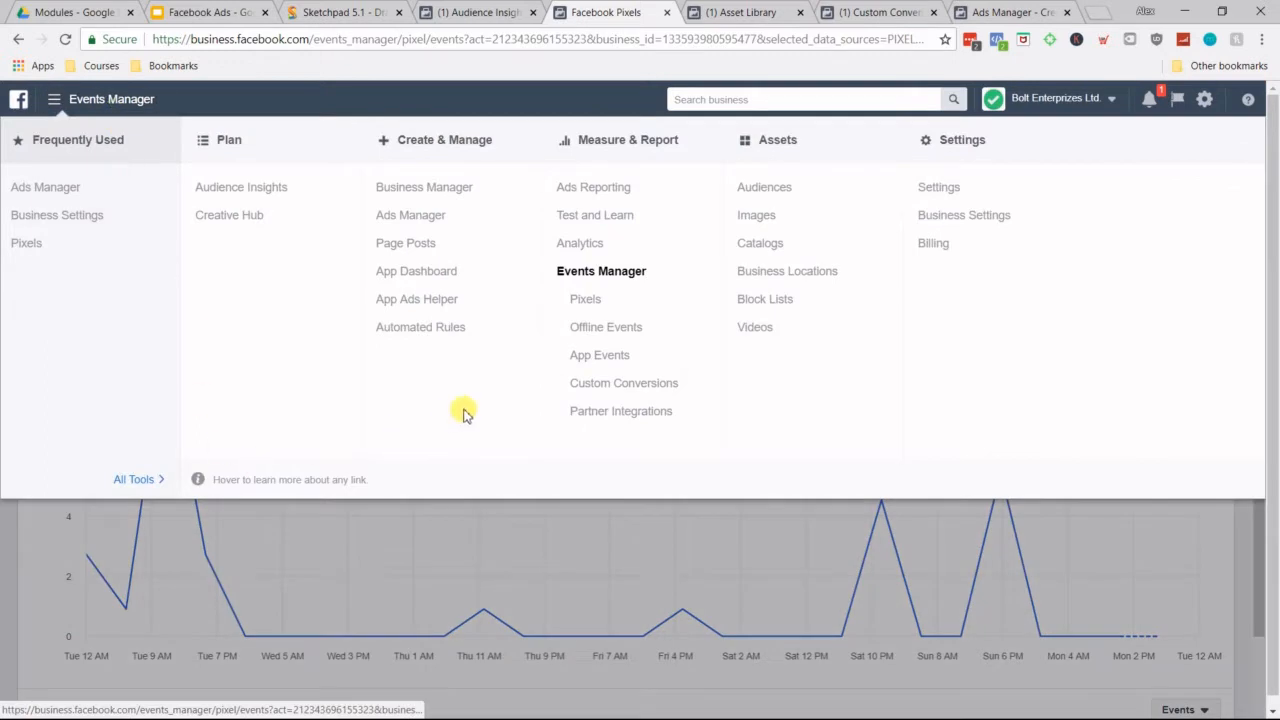
left_click(583, 303)
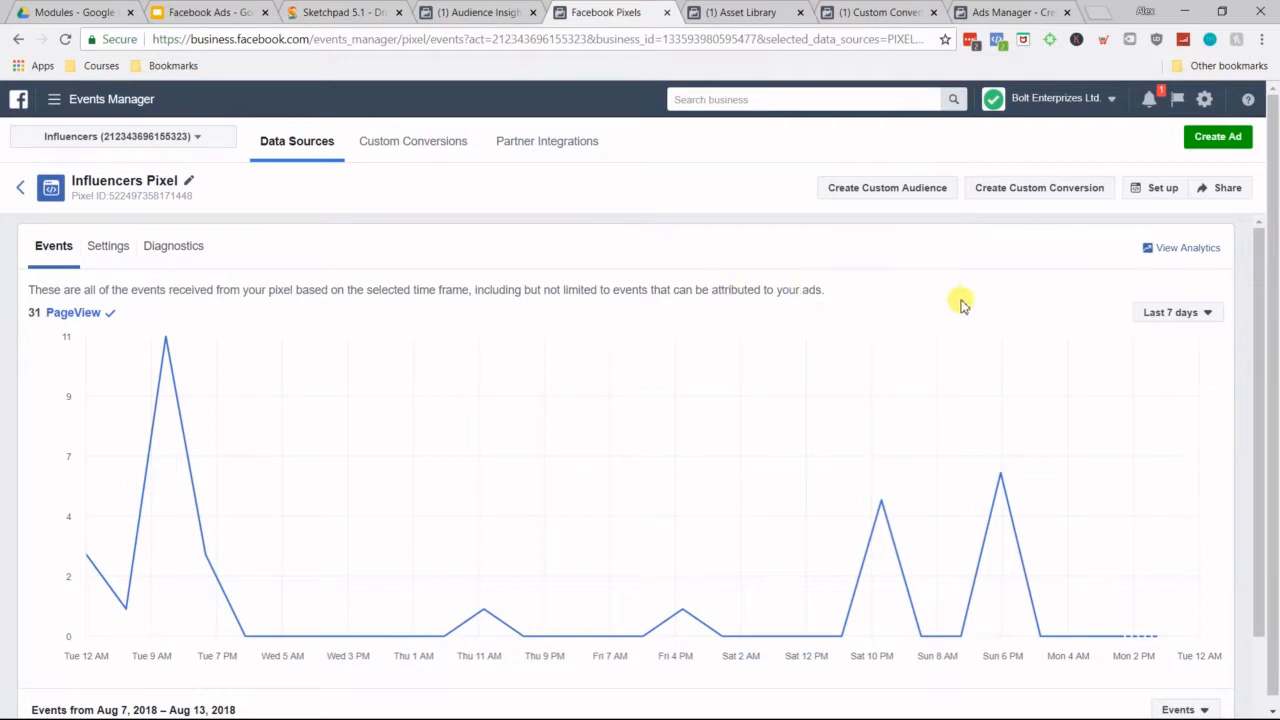
Step: Set up the Influencers Pixel with the manual code installation method and go to the full pixel code
left_click(1148, 200)
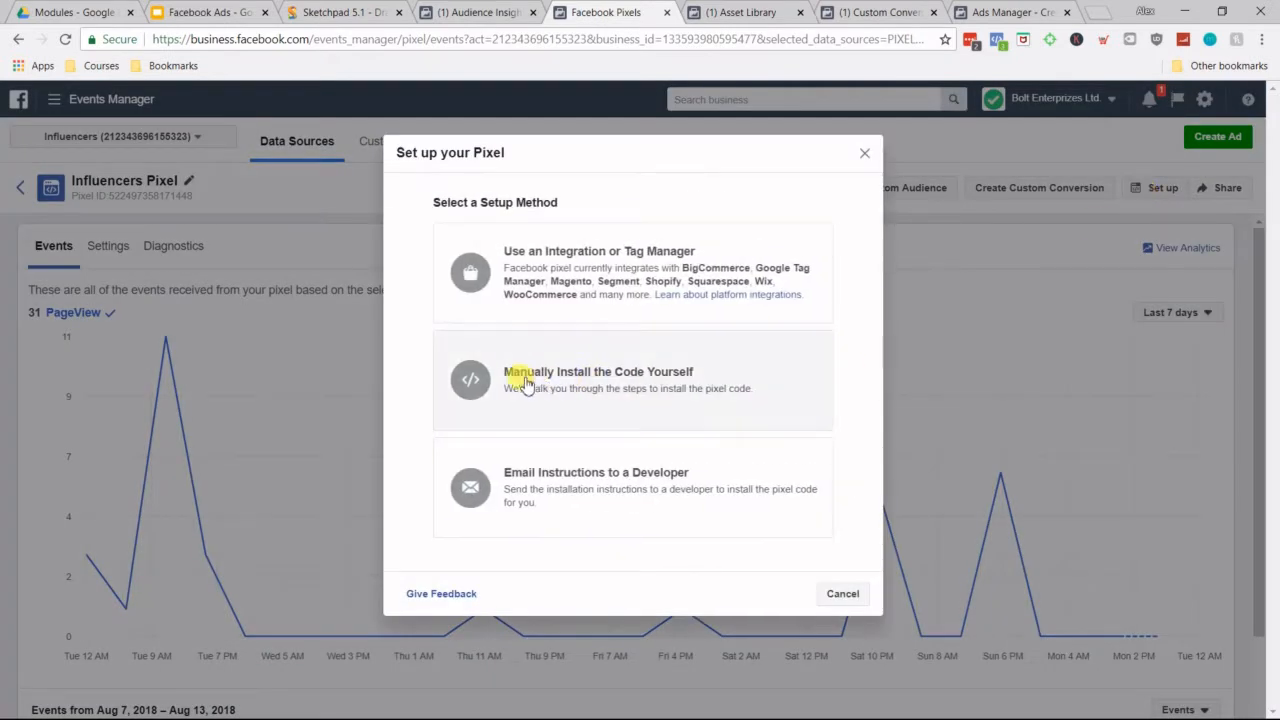
left_click(650, 372)
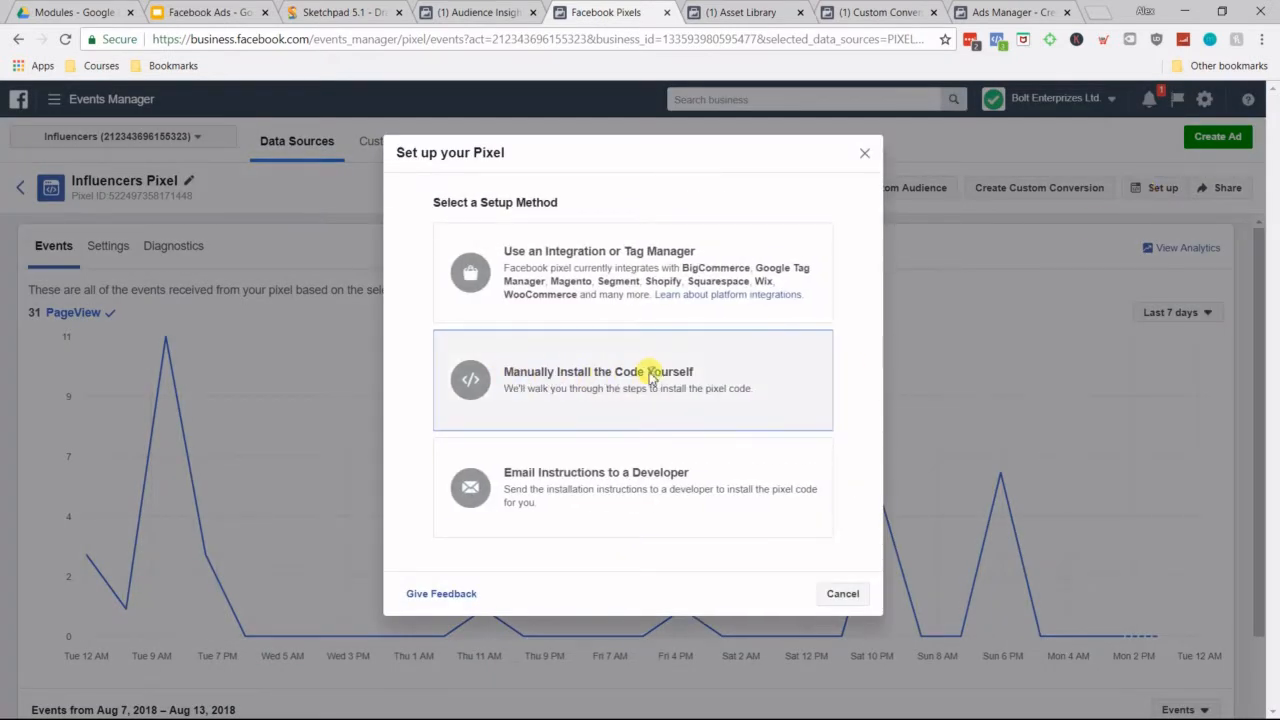
scroll(623, 403, "down", 3)
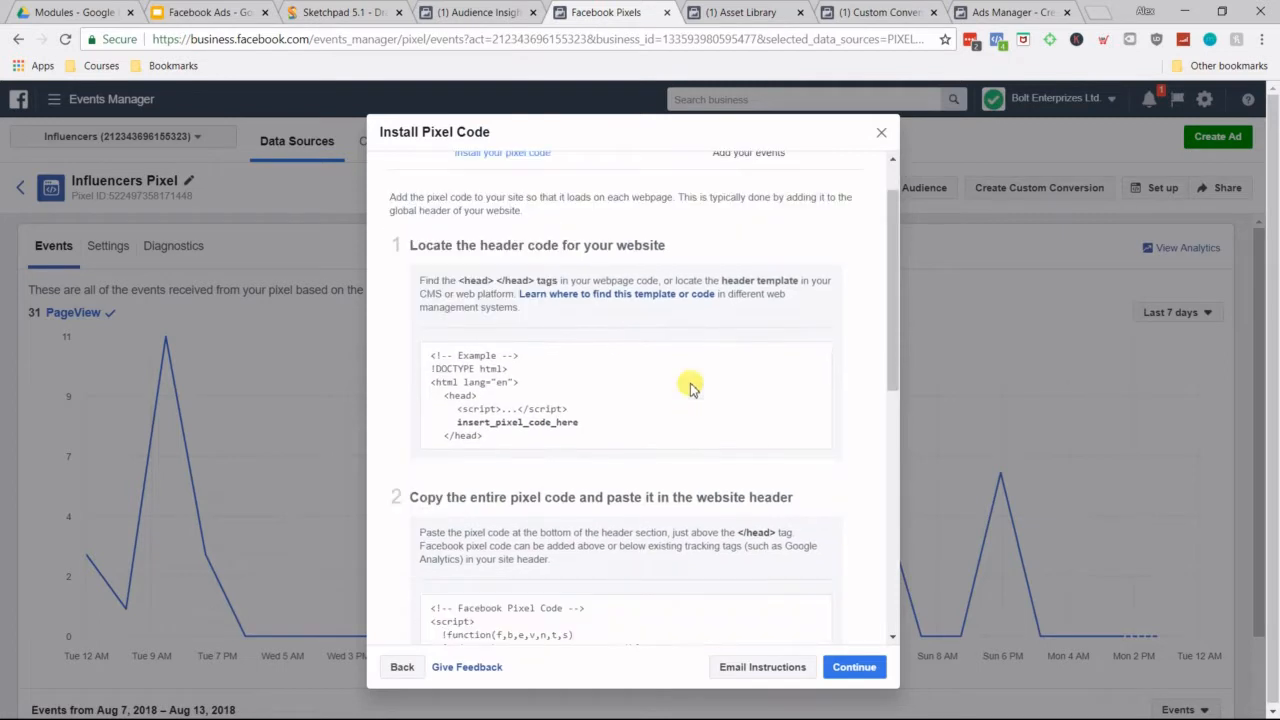
mouse_move(700, 414)
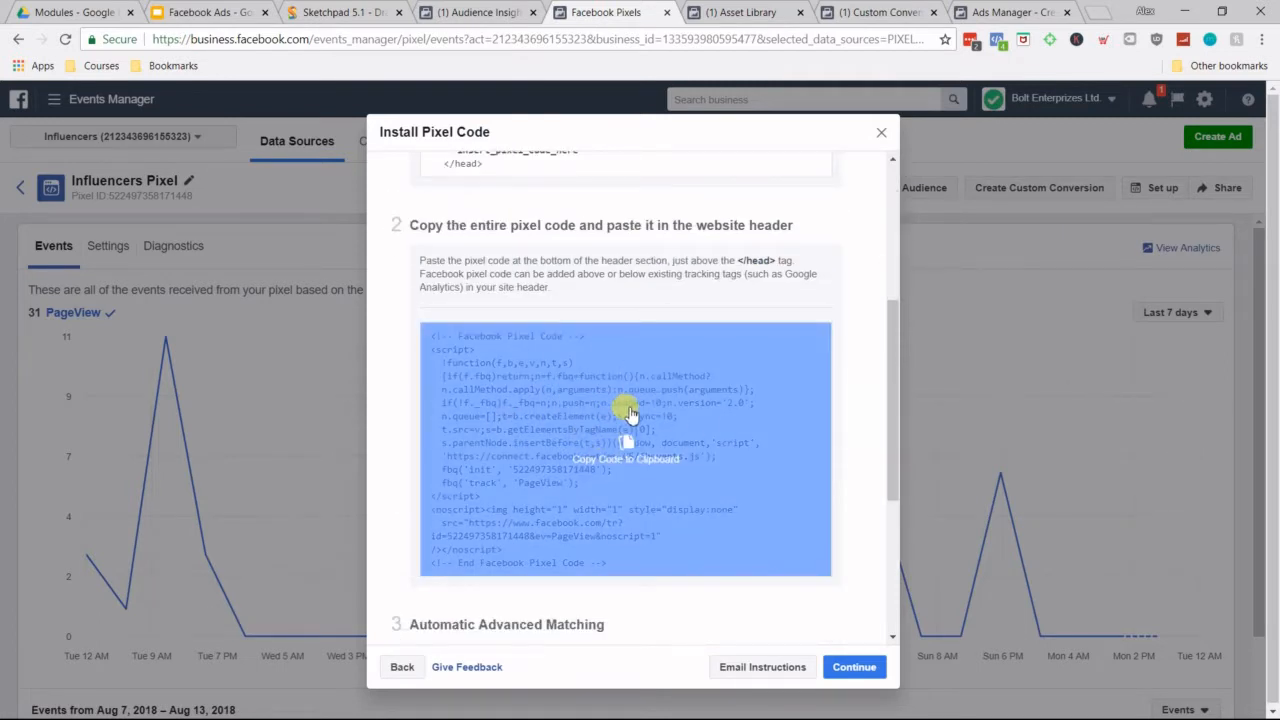
Step: Open ClickFunnels from the saved bookmarks in a new tab and go to the Market Research funnel
scroll(625, 430, "down", 1)
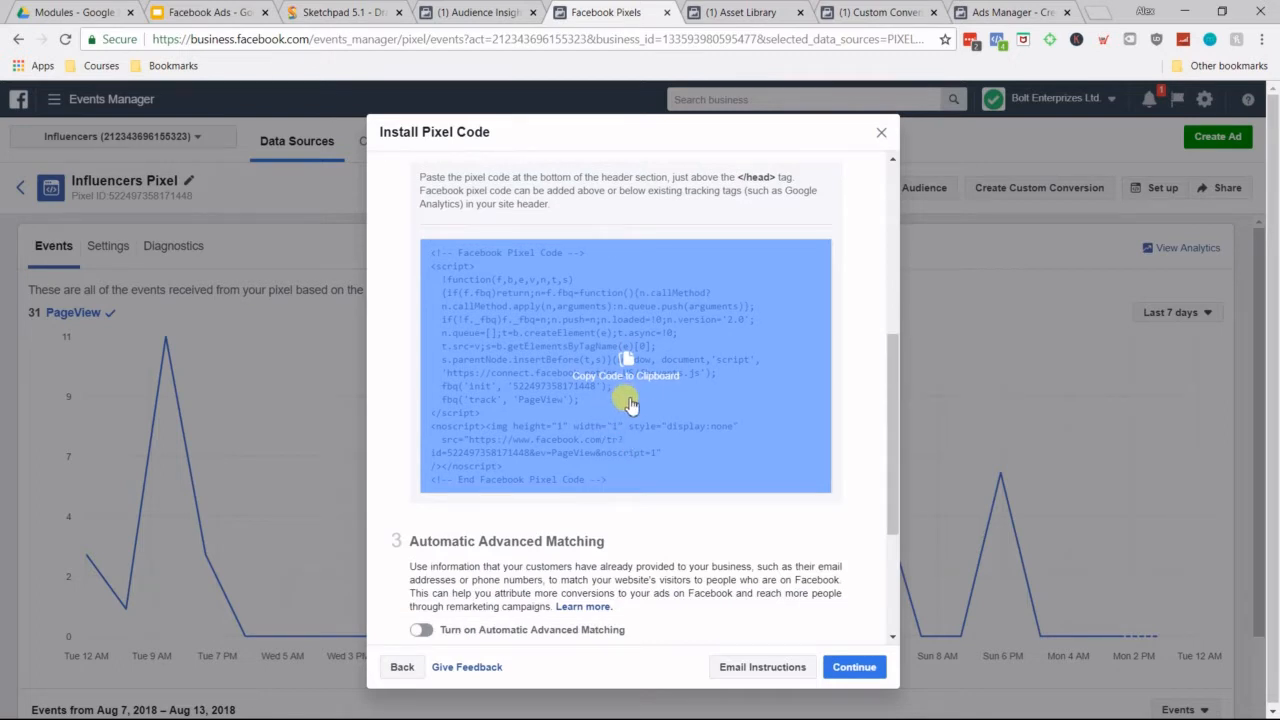
left_click(1080, 14)
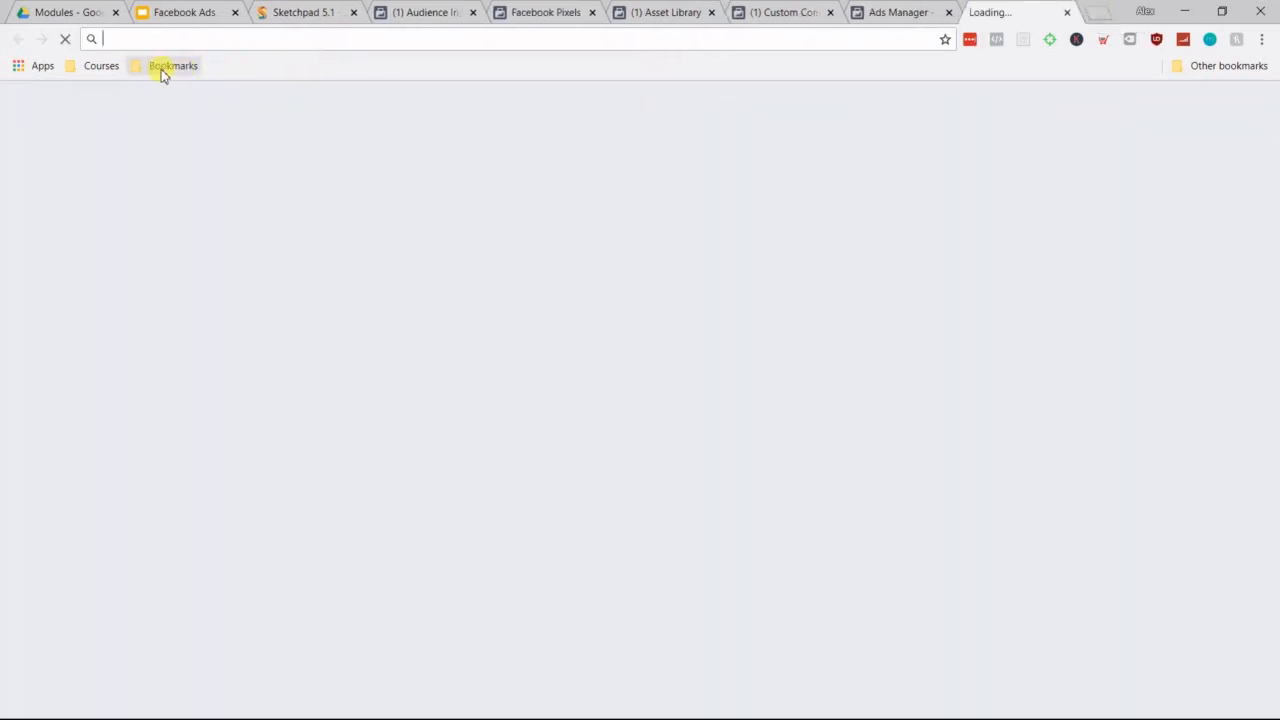
left_click(145, 66)
left_click(150, 92)
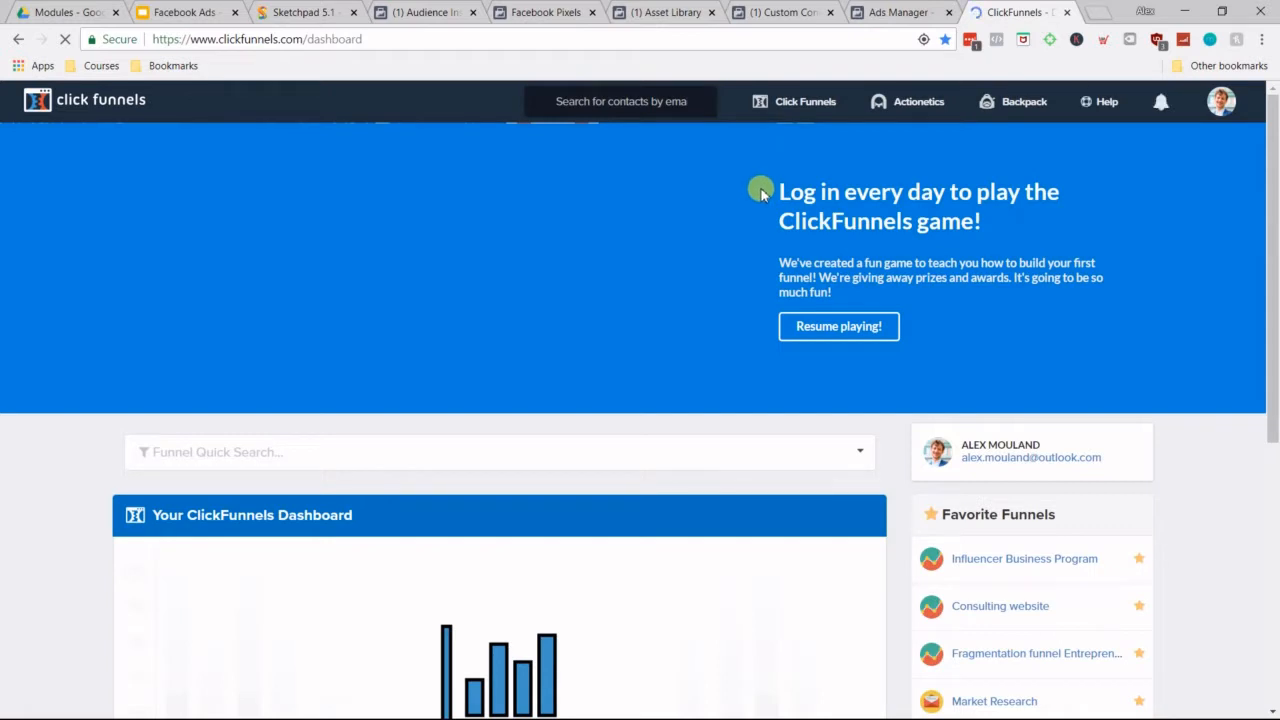
scroll(709, 255, "down", 1)
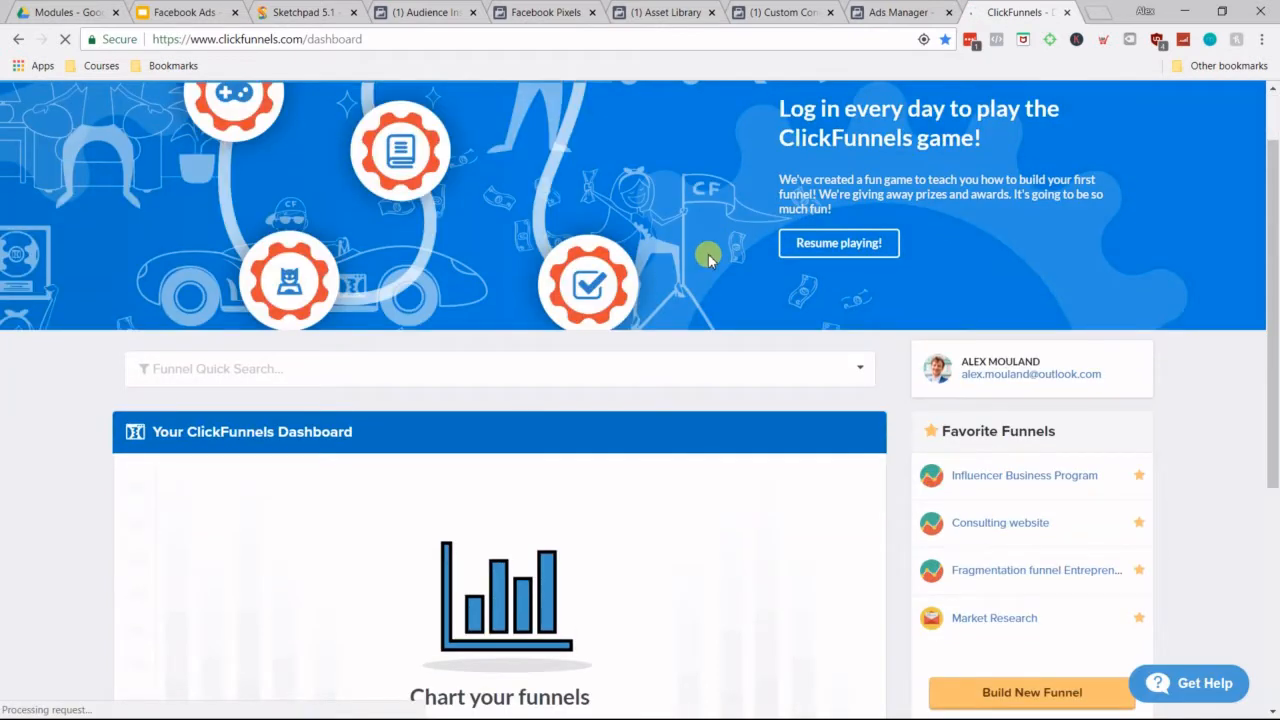
scroll(708, 256, "down", 2)
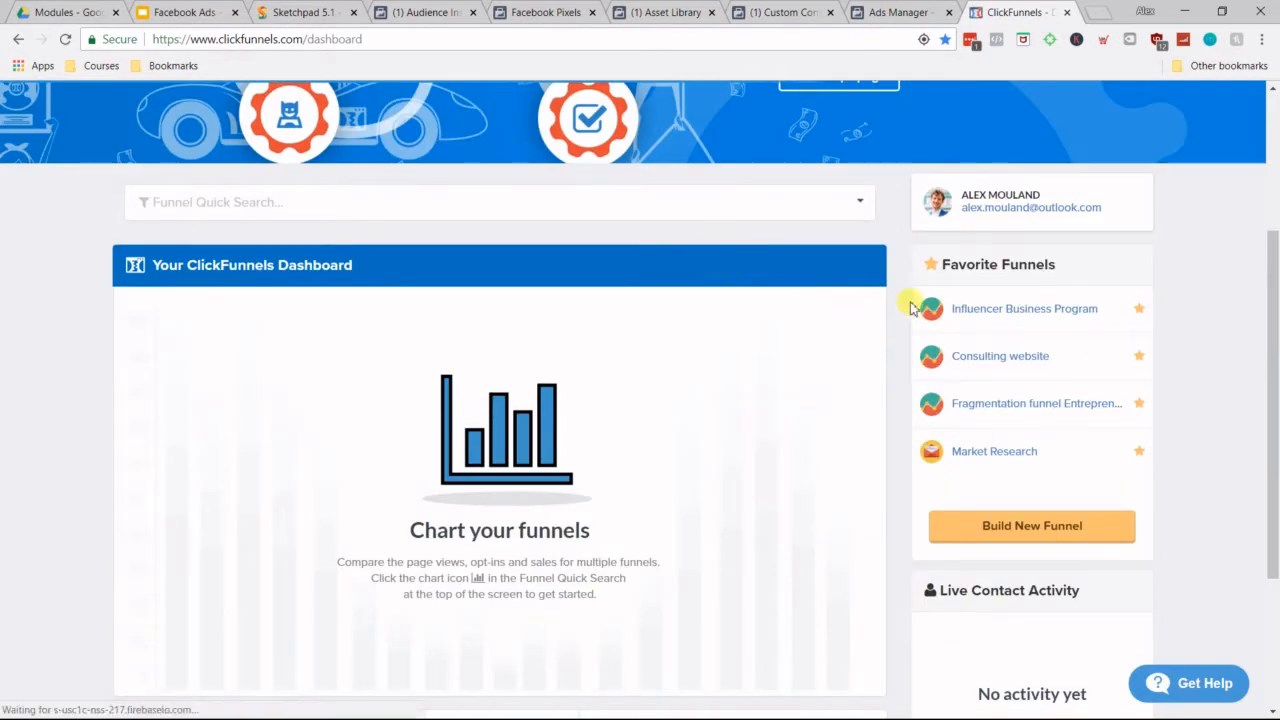
left_click(993, 460)
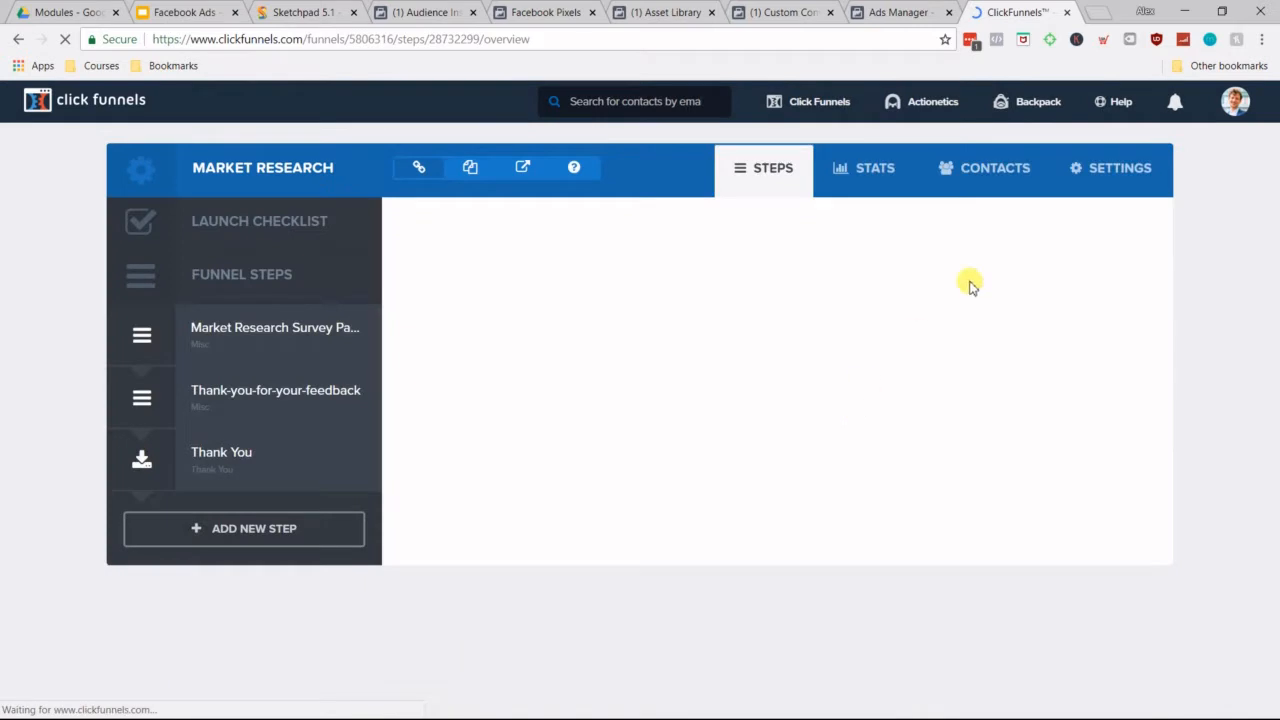
Step: Open the Market Research funnel's settings and enlarge the Head Tracking Code box to show all its code
left_click(1095, 170)
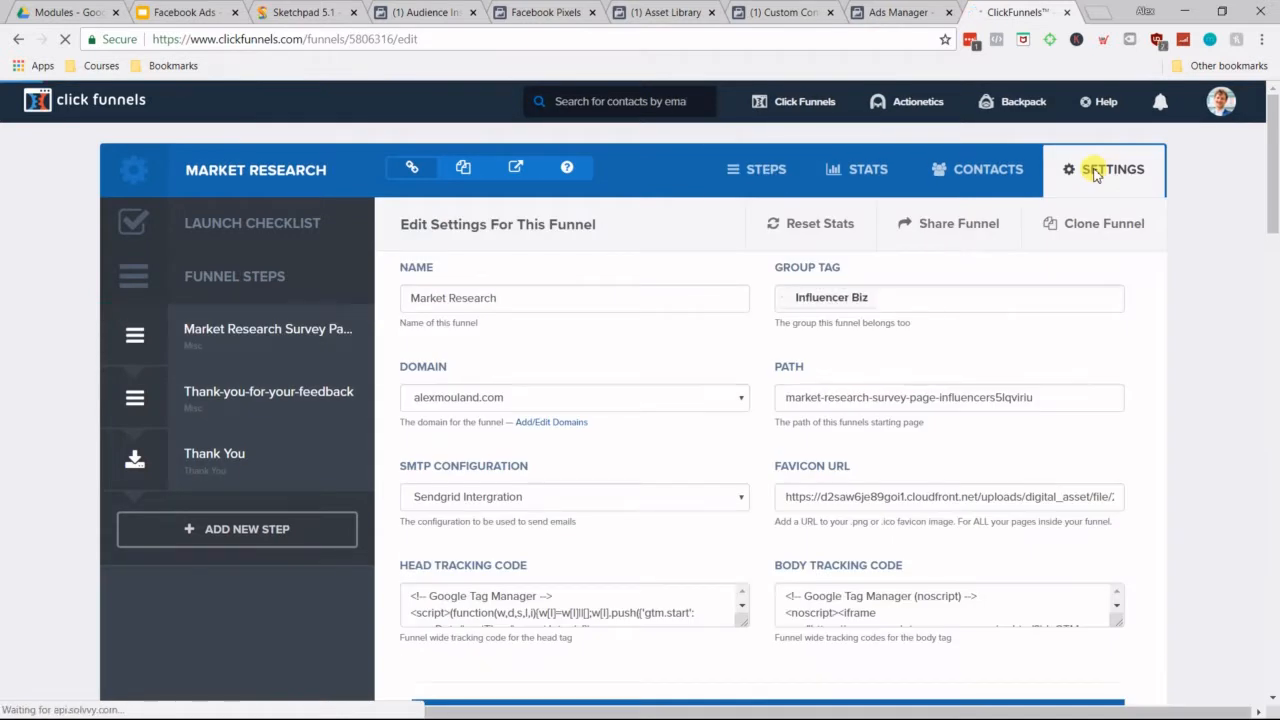
scroll(1172, 323, "down", 2)
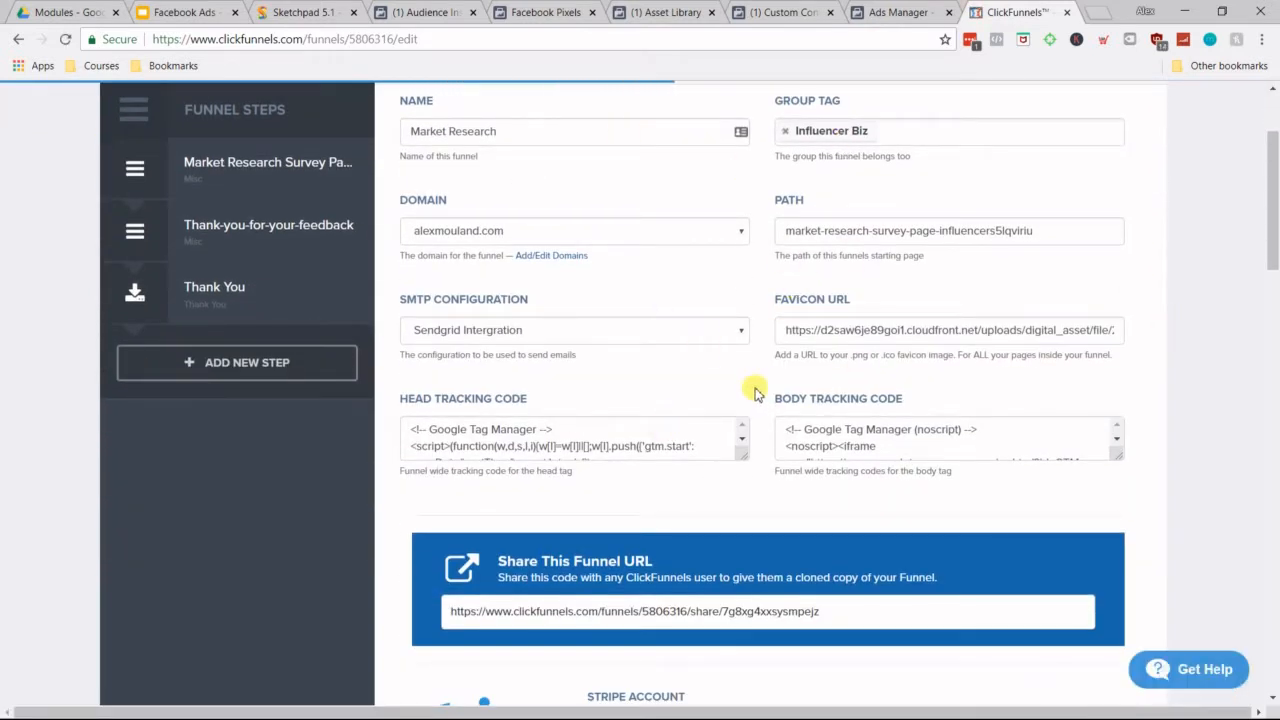
left_click_drag(745, 462, 741, 635)
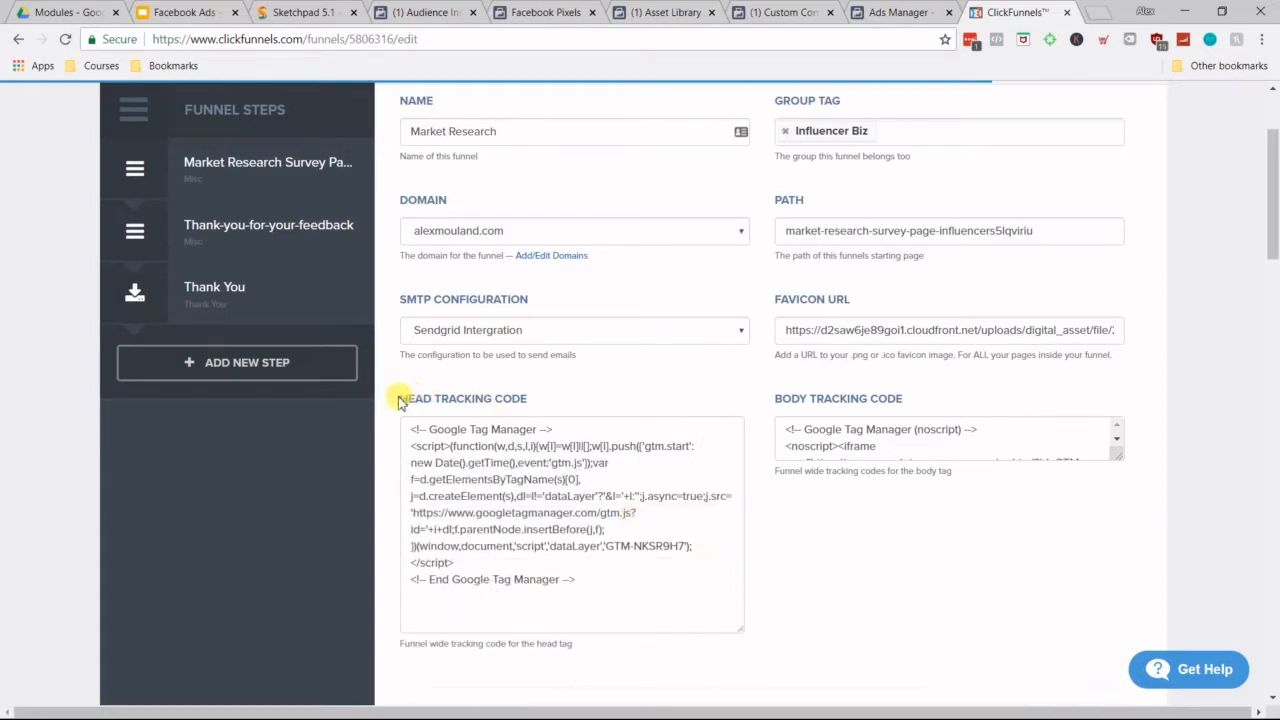
mouse_move(418, 400)
left_mouse_down()
mouse_move(532, 398)
mouse_move(410, 401)
left_mouse_up()
left_click(533, 398)
left_click(398, 401)
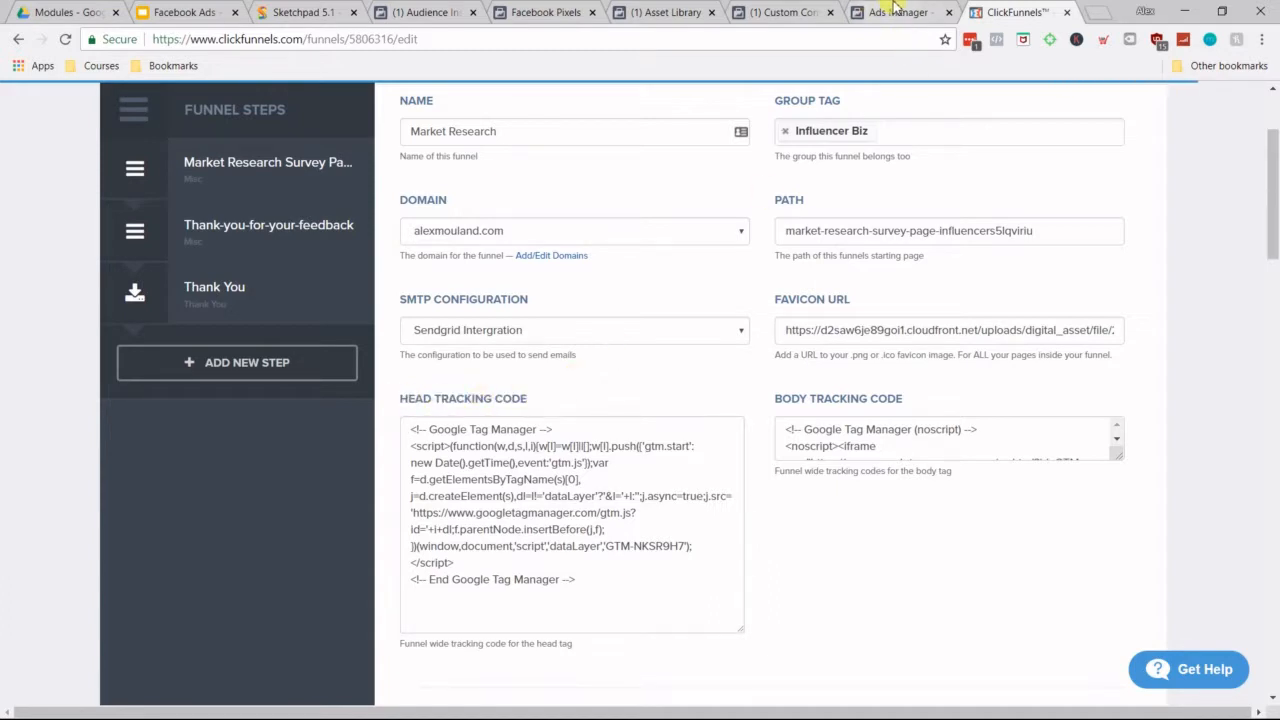
Step: Copy the Facebook pixel code from Events Manager and paste it below the Google Tag Manager code in the funnel's head tracking code
left_click(570, 12)
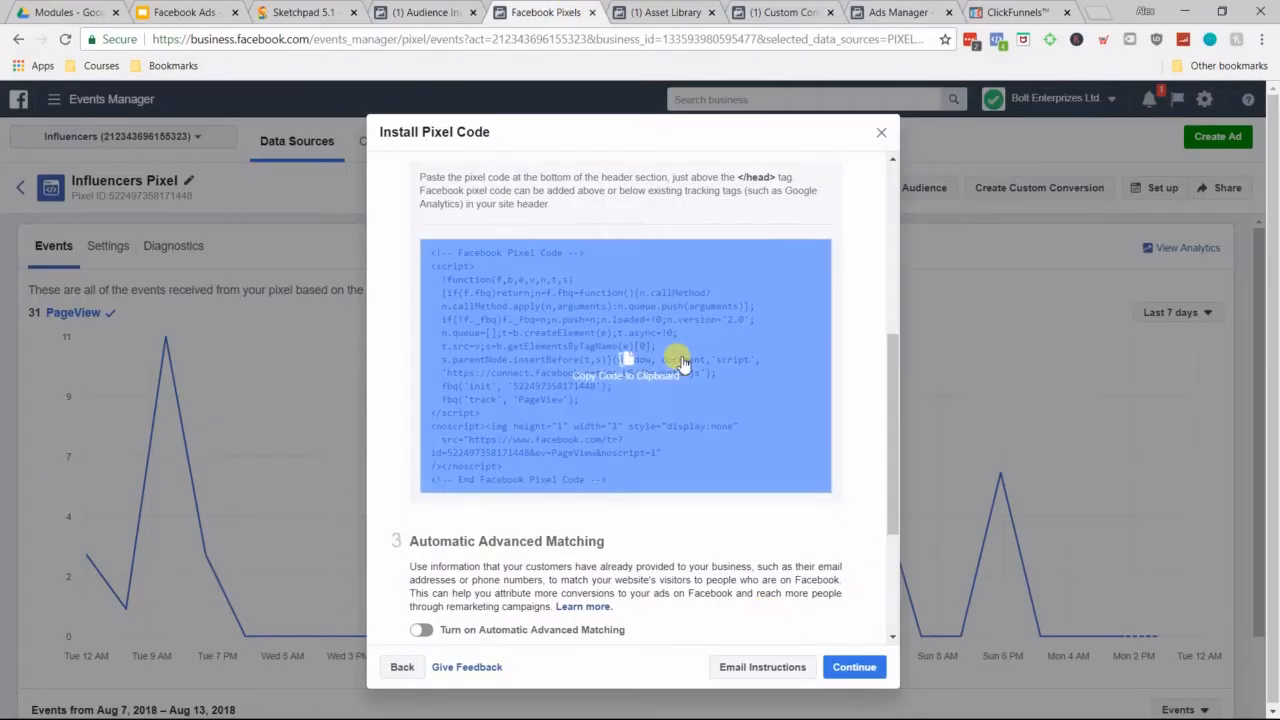
left_click(682, 364)
left_click(1015, 12)
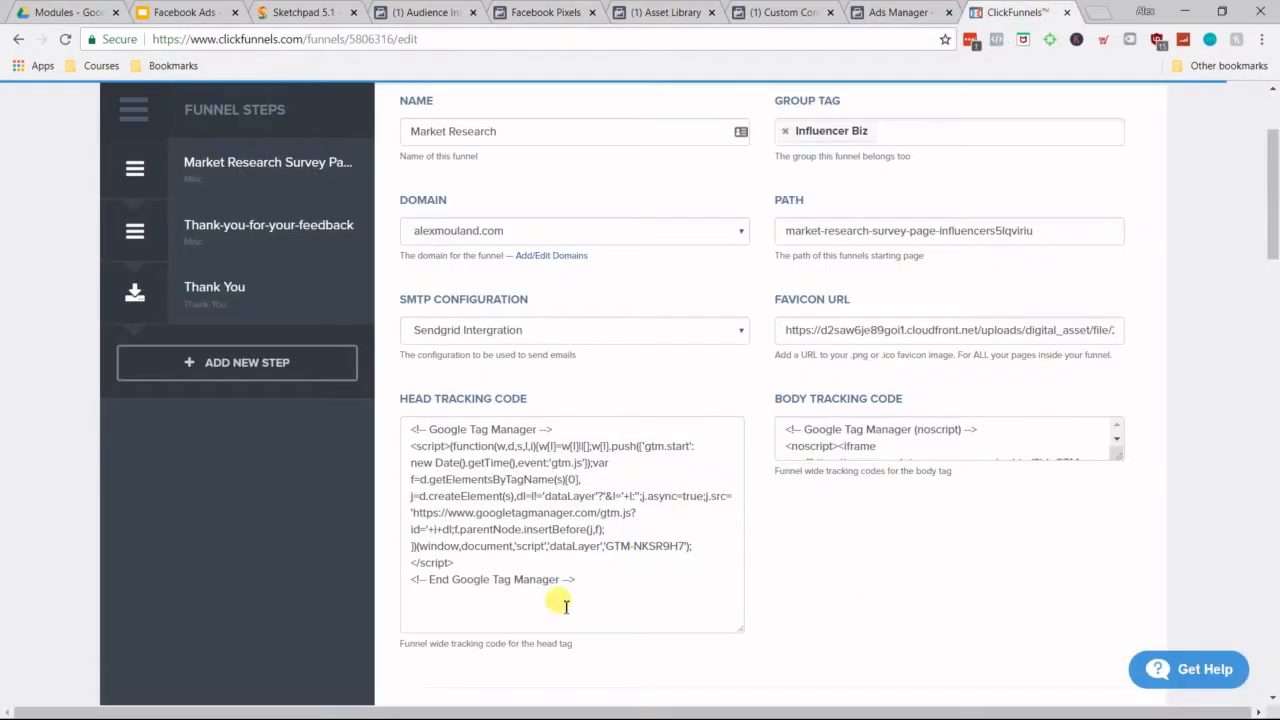
left_click(530, 600)
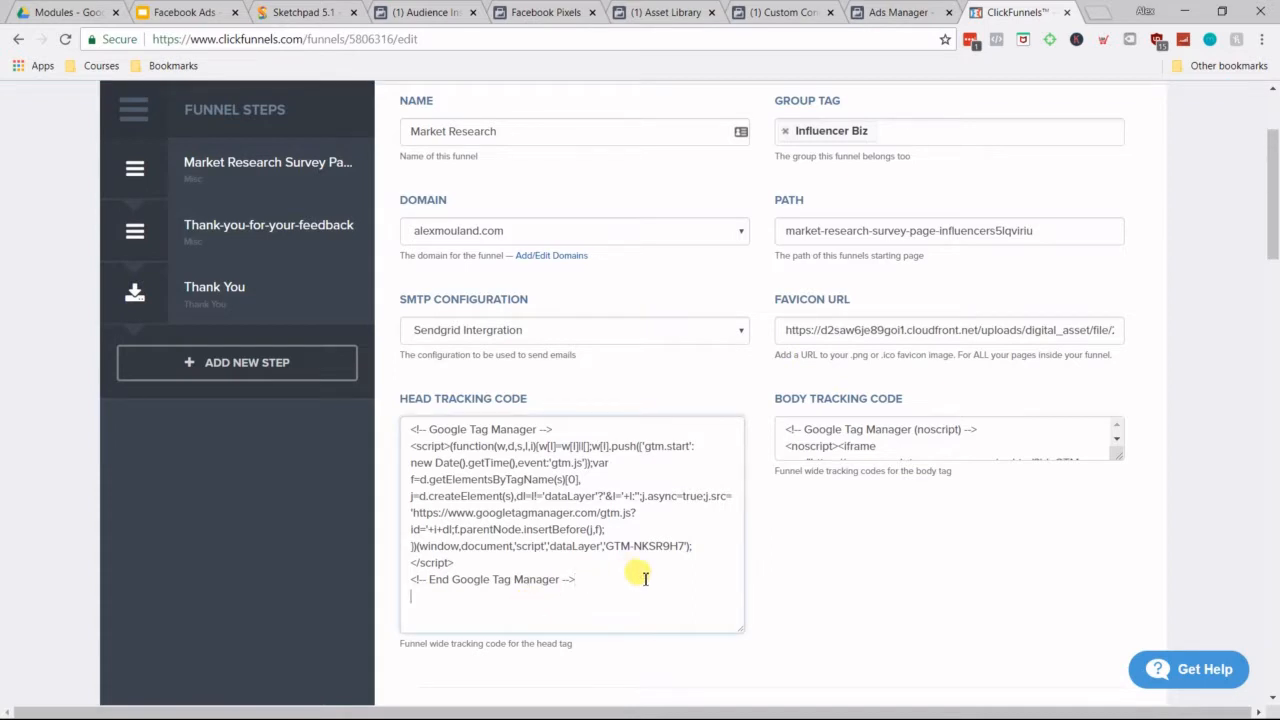
key("ctrl+v")
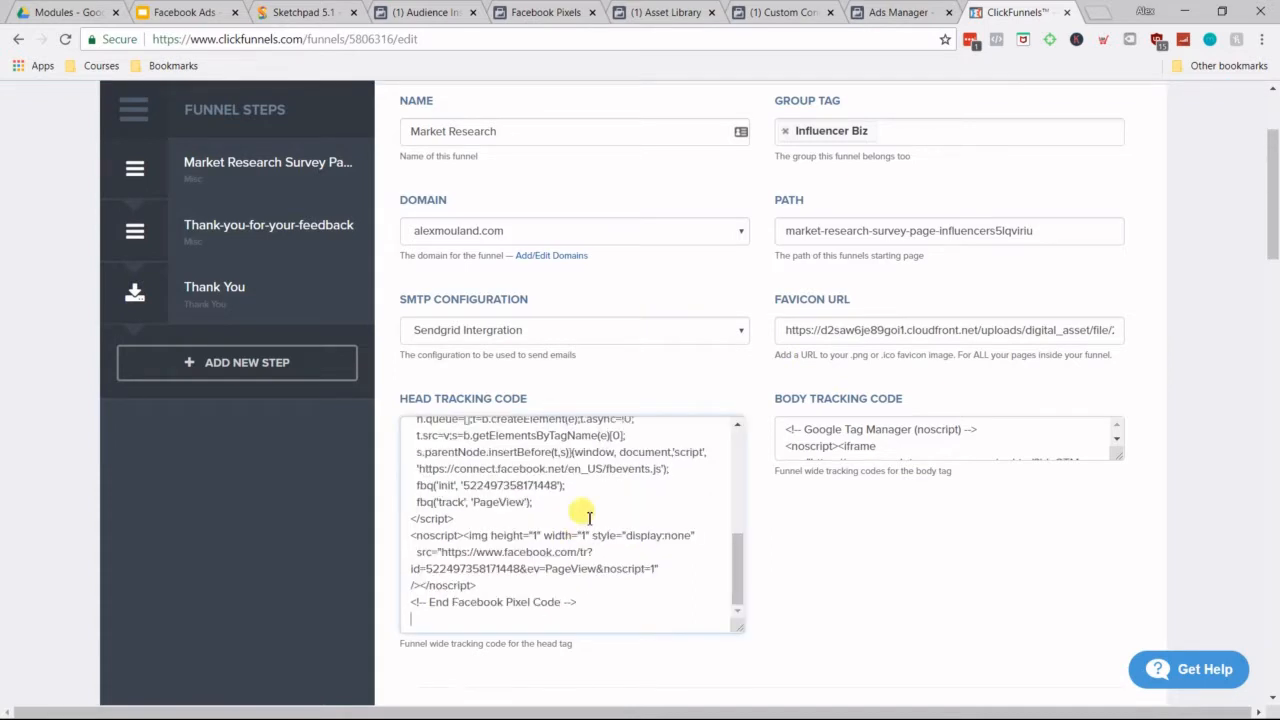
Step: Examine where the Facebook pixel code sits relative to the Google Tag Manager code in the head tracking code
scroll(490, 580, "up", 3)
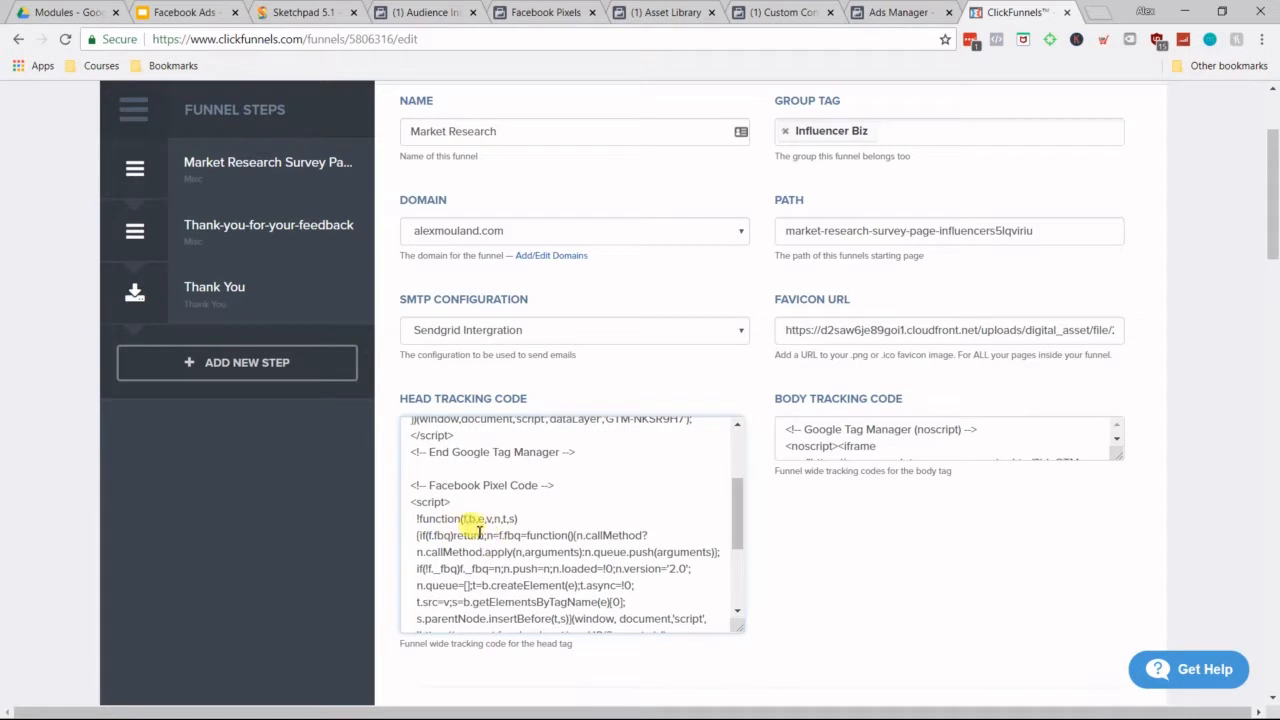
scroll(490, 540, "up", 2)
scroll(531, 524, "up", 3)
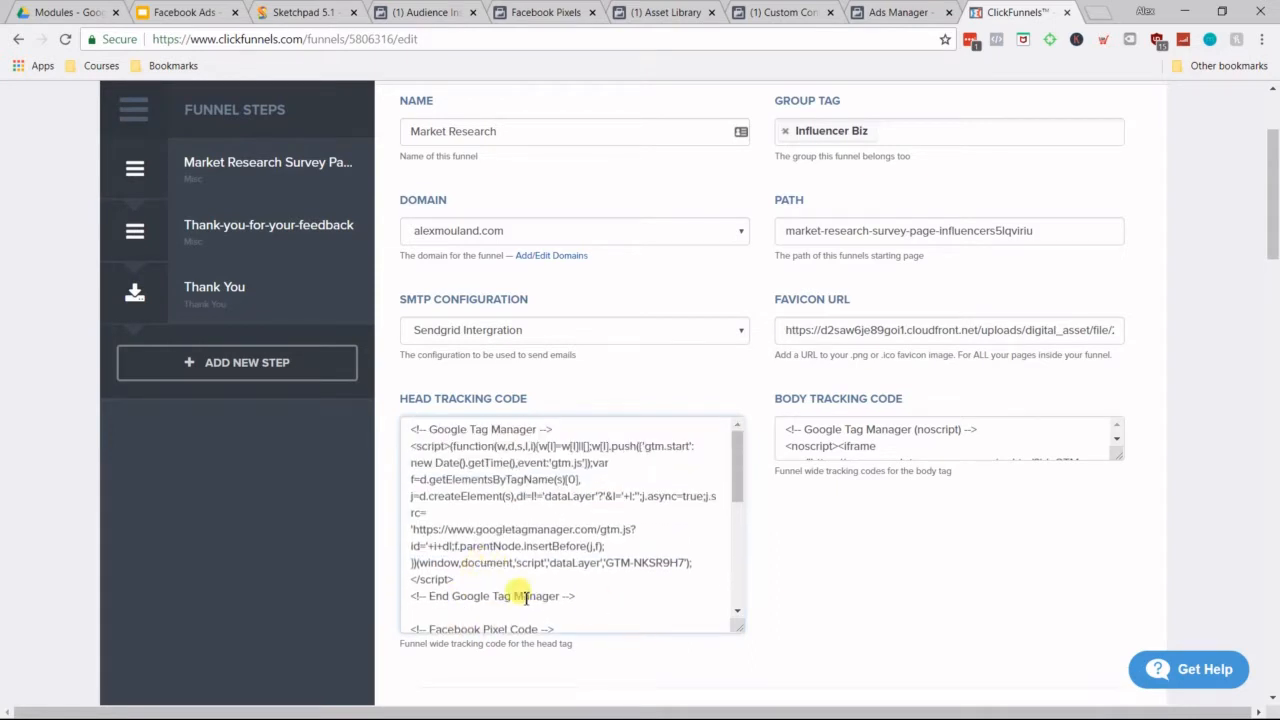
scroll(557, 571, "up", 1)
scroll(771, 531, "down", 3)
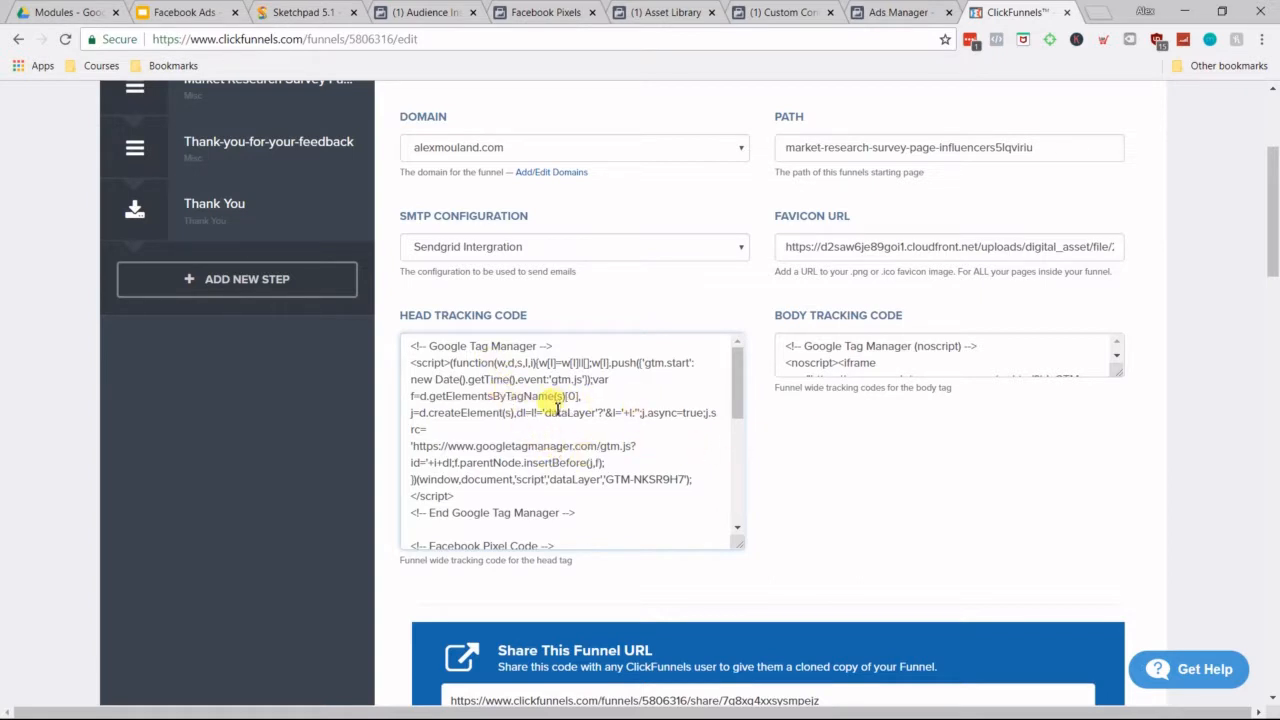
scroll(553, 414, "down", 2)
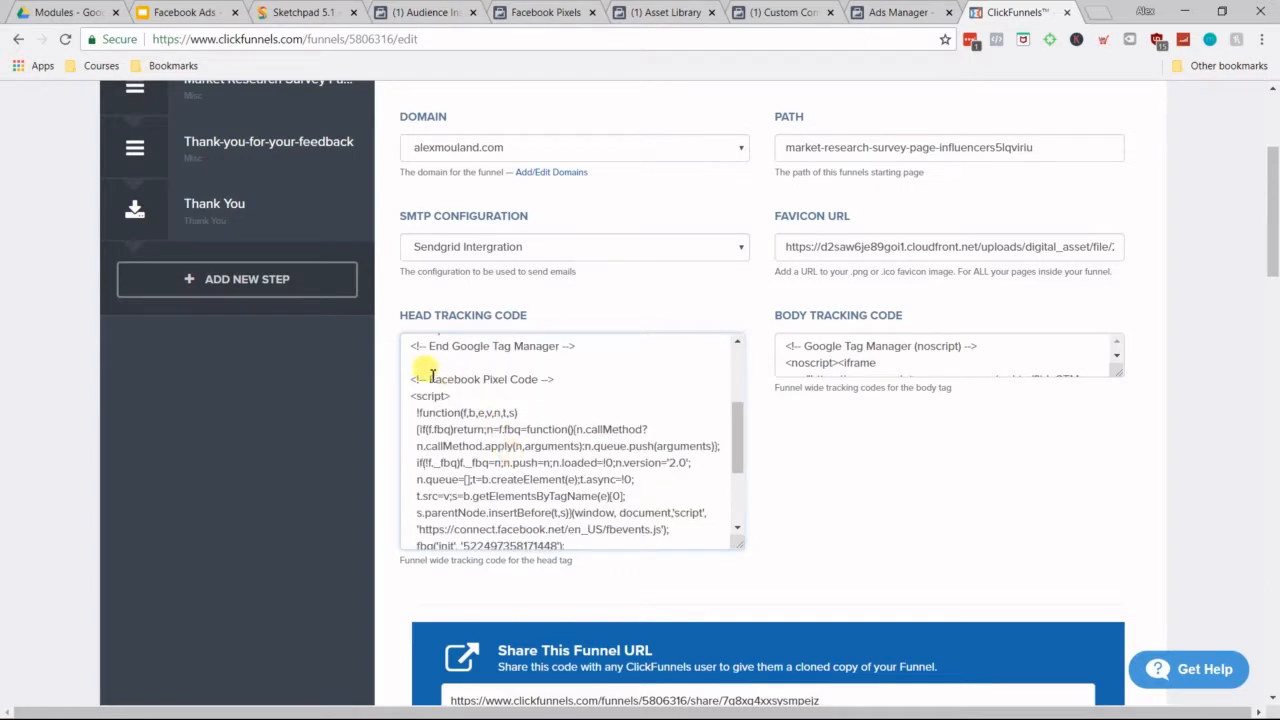
left_click_drag(409, 381, 490, 413)
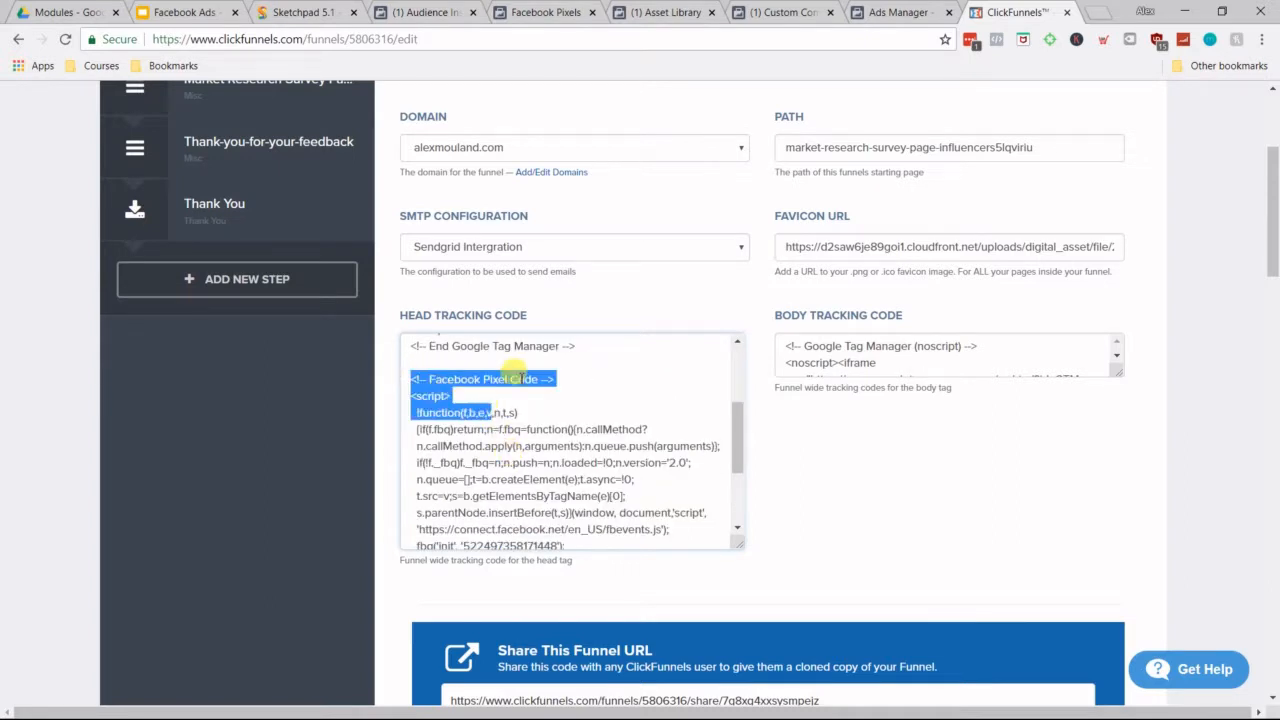
scroll(546, 425, "up", 1)
scroll(546, 425, "up", 1)
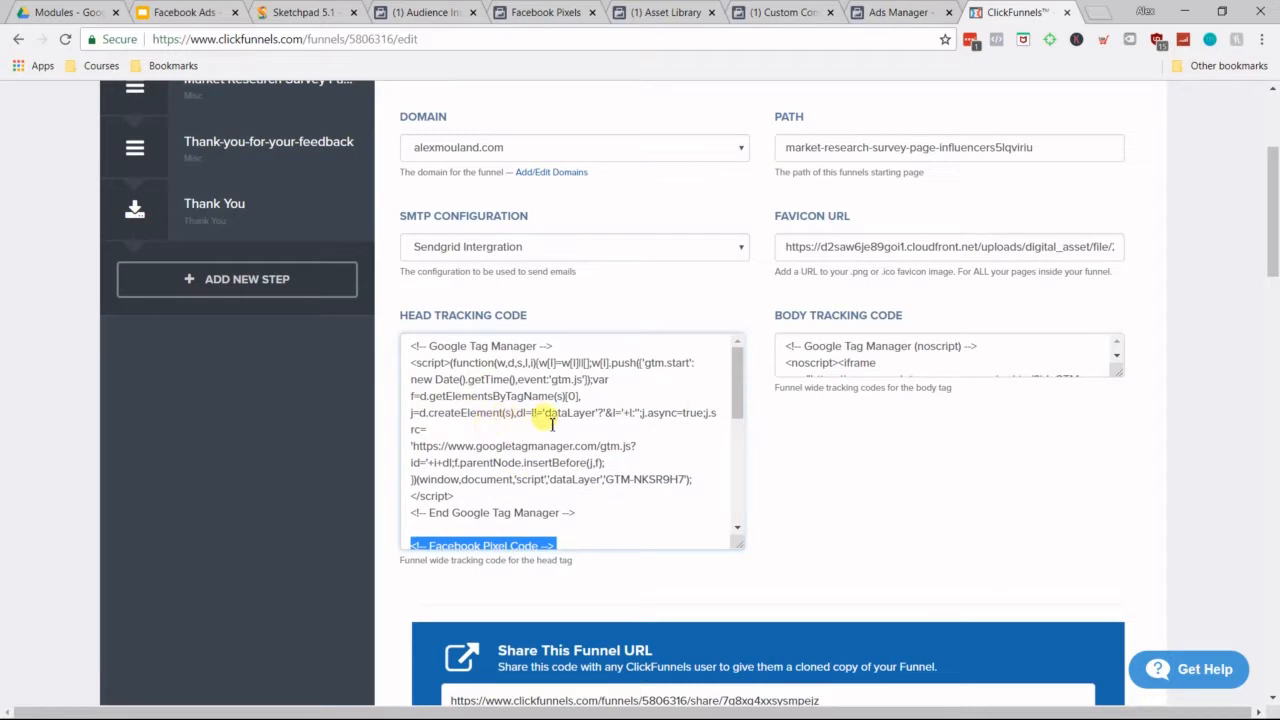
scroll(553, 424, "down", 1)
Step: Delete the pasted Facebook pixel code from the head tracking code, keeping only the Google Tag Manager code
left_click(477, 473)
left_click_drag(409, 463, 724, 592)
key("BackSpace")
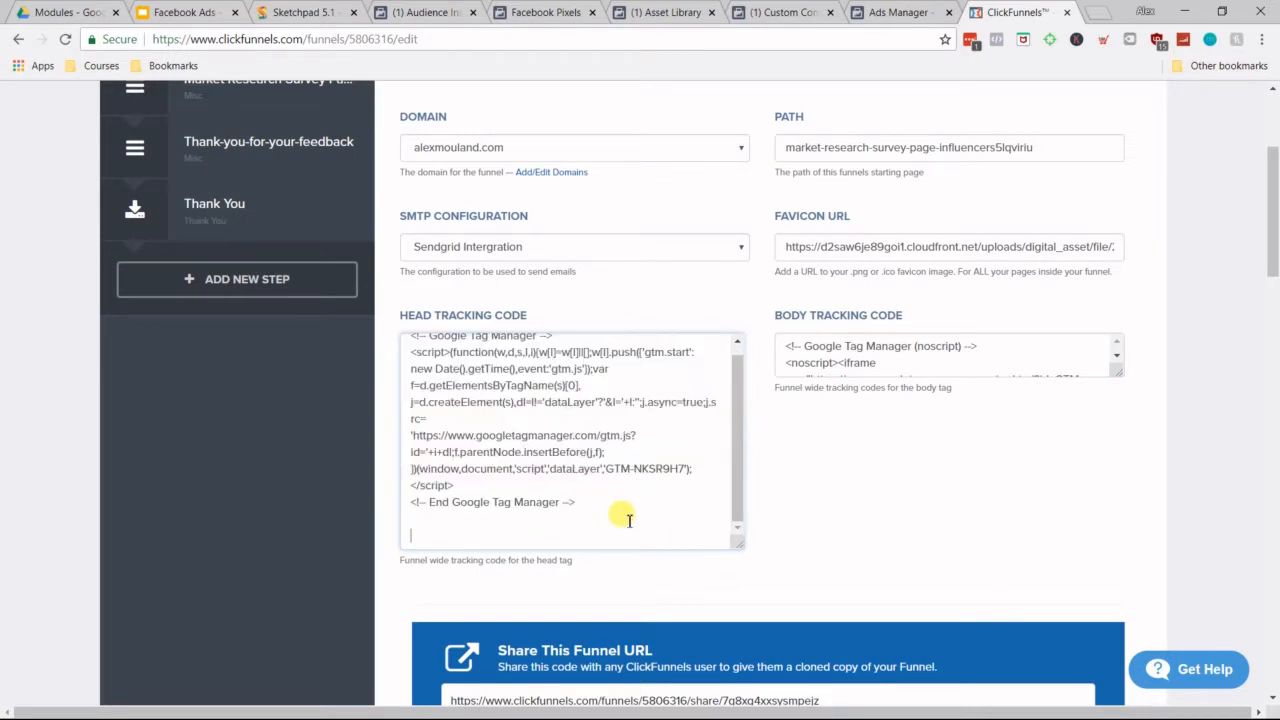
left_click(886, 481)
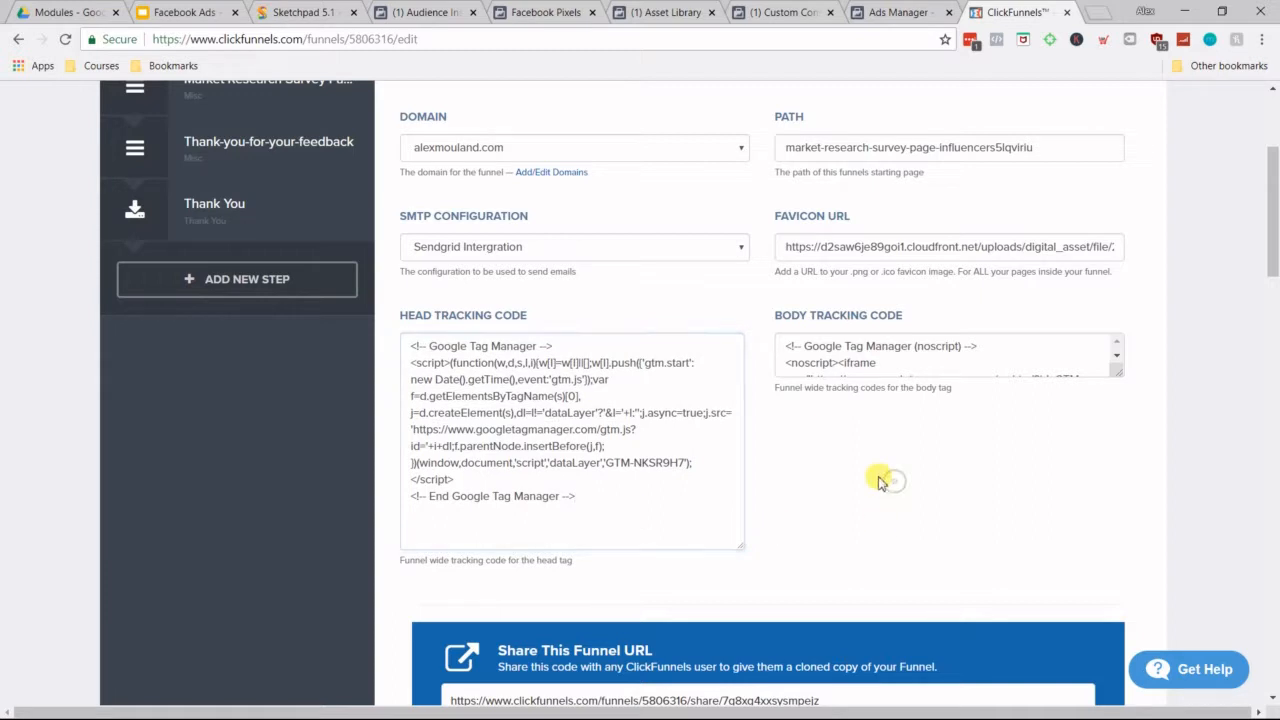
Step: Save and update the funnel settings at the end of the page and close the ClickFunnels tab
scroll(1150, 510, "down", 6)
scroll(1150, 510, "down", 12)
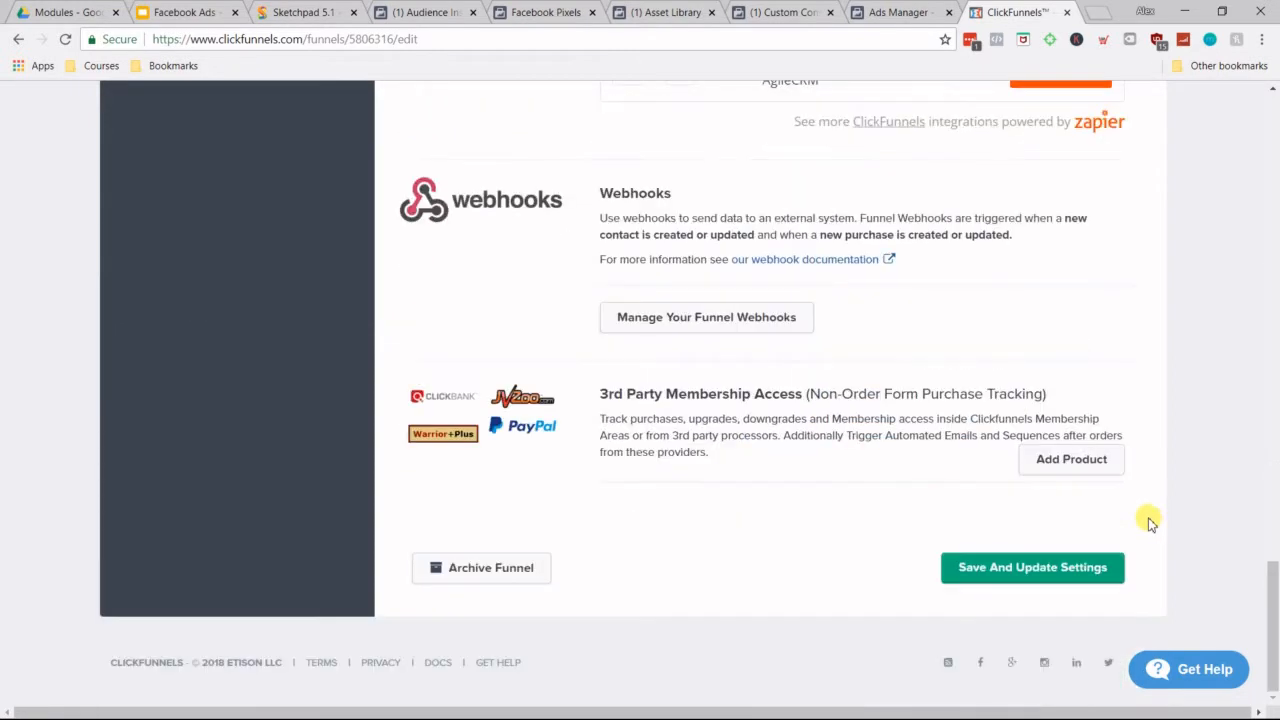
left_click(996, 568)
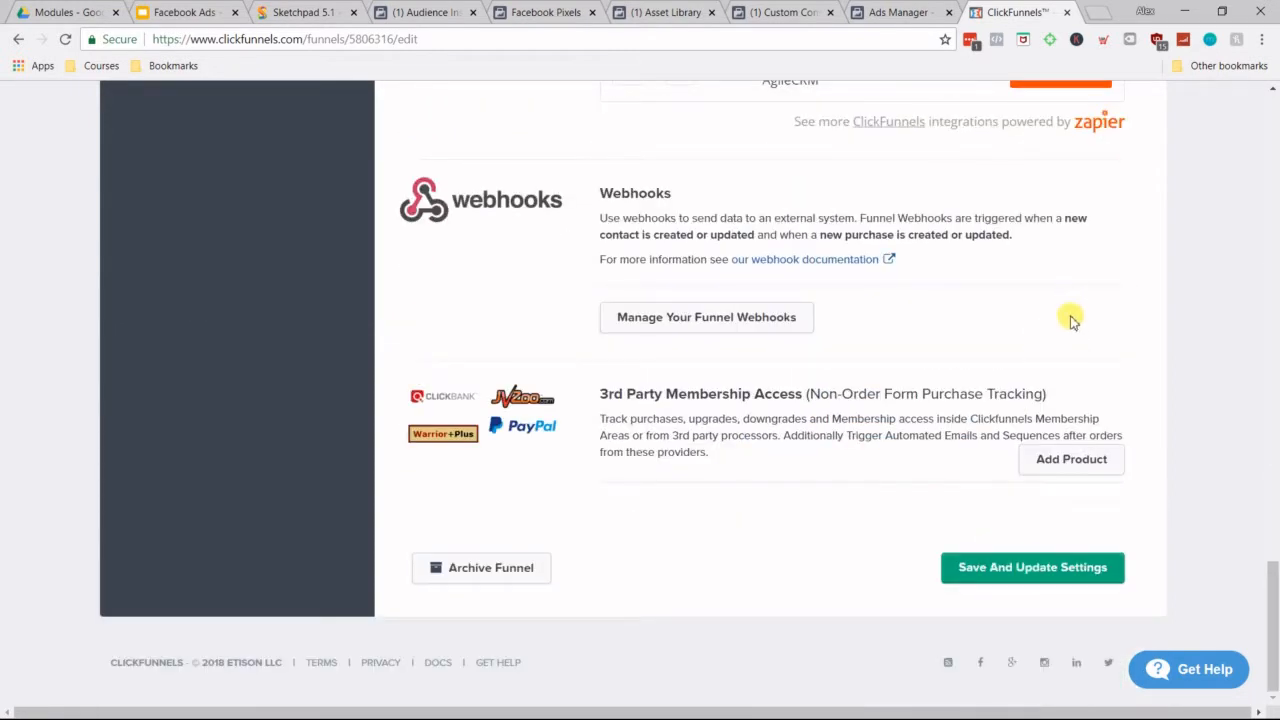
scroll(1058, 325, "up", 10)
left_click(1068, 13)
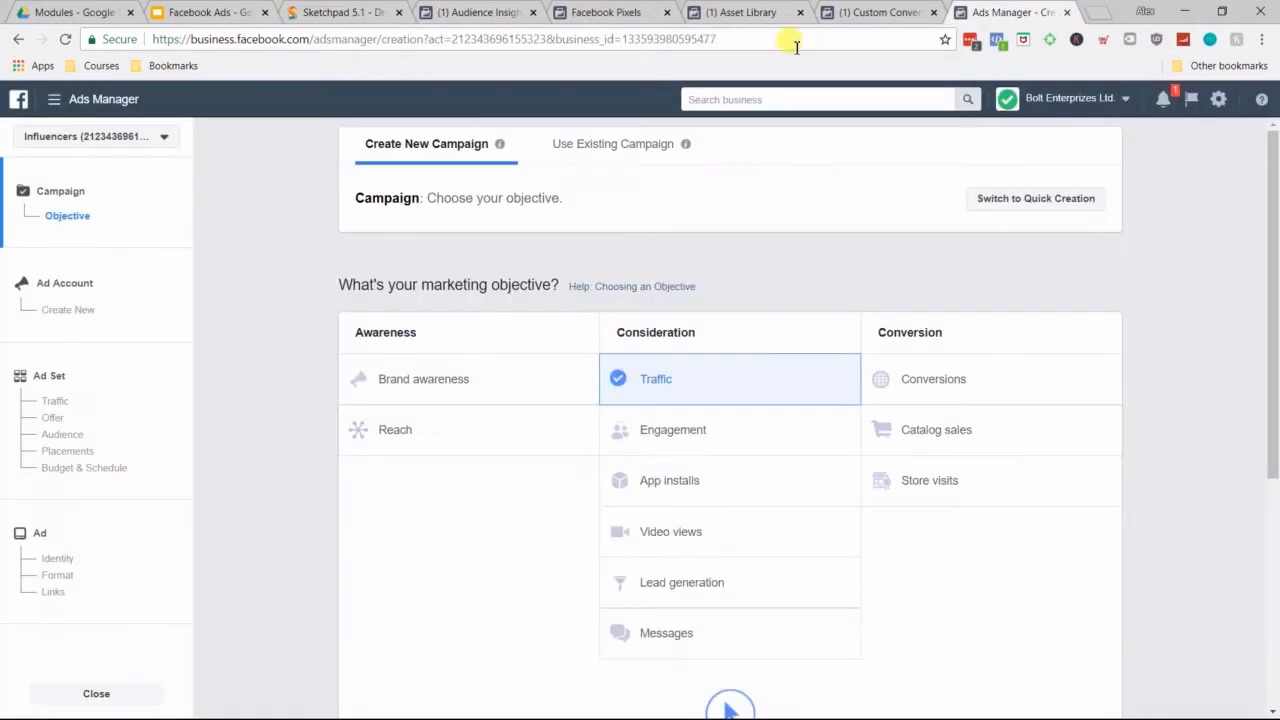
Step: Close the Install Pixel Code instructions in the Facebook Pixels tab and switch to the Asset Library tab
left_click(560, 12)
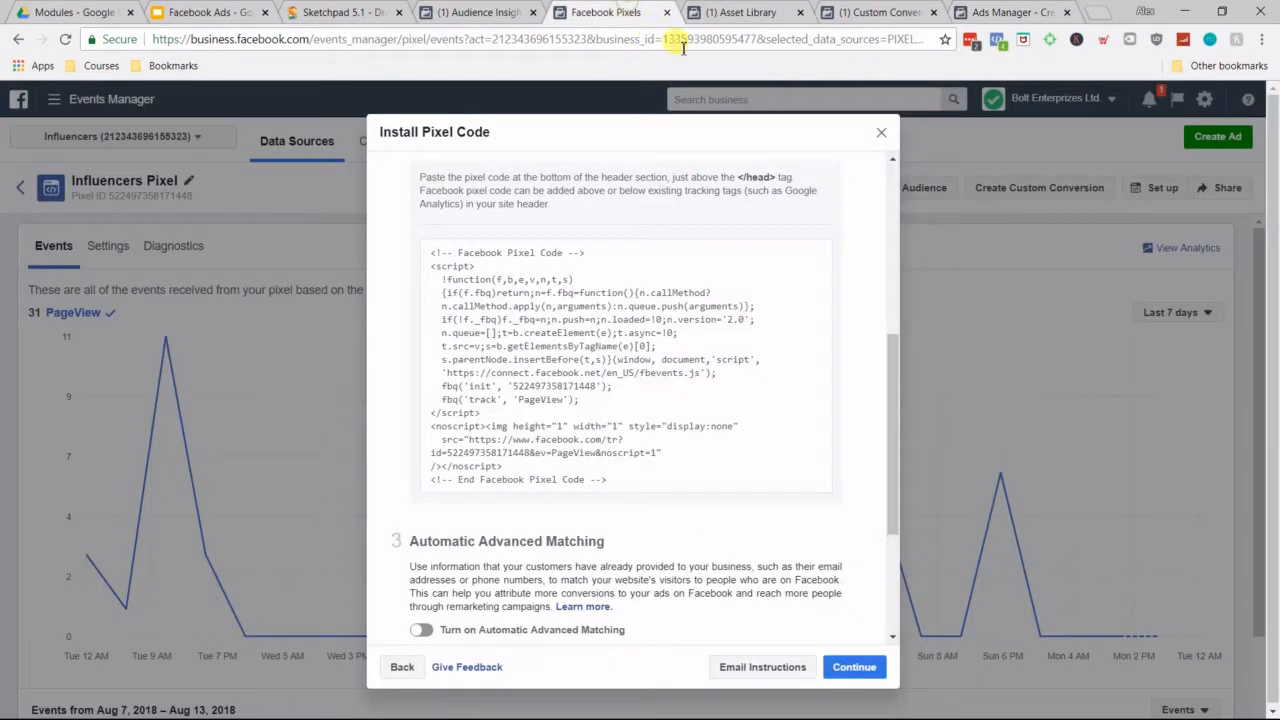
left_click(881, 132)
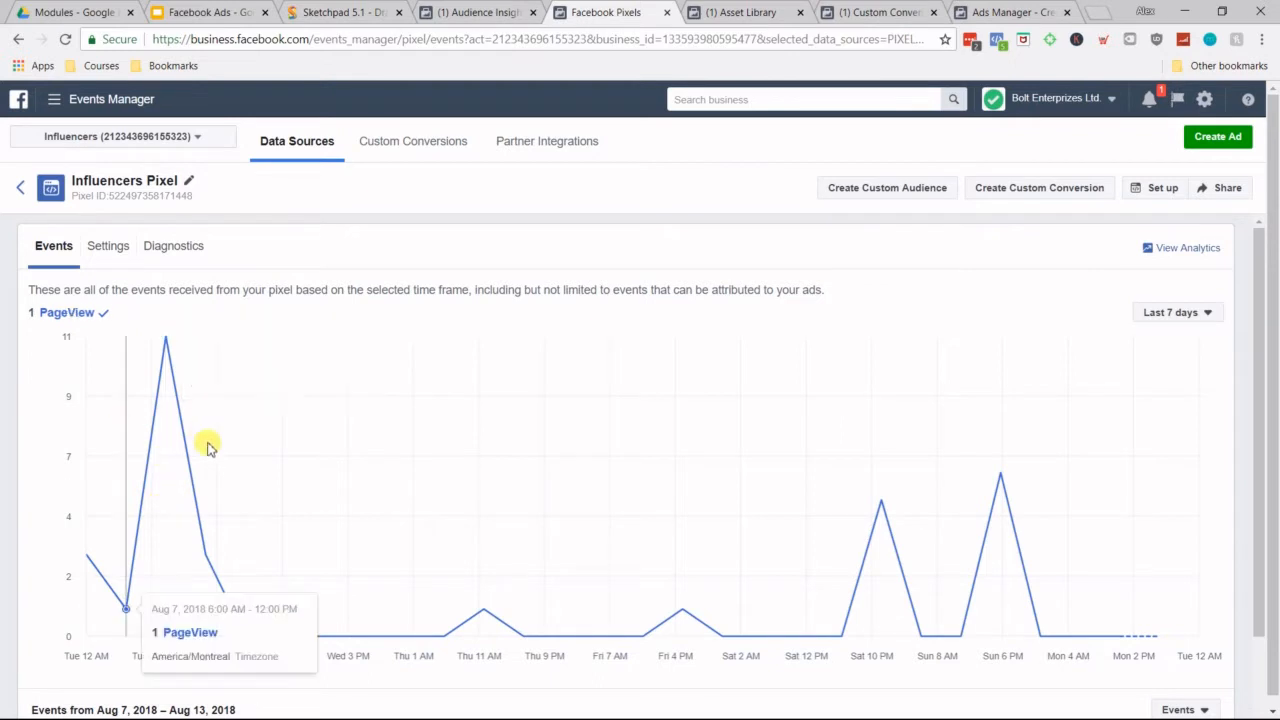
left_click(724, 12)
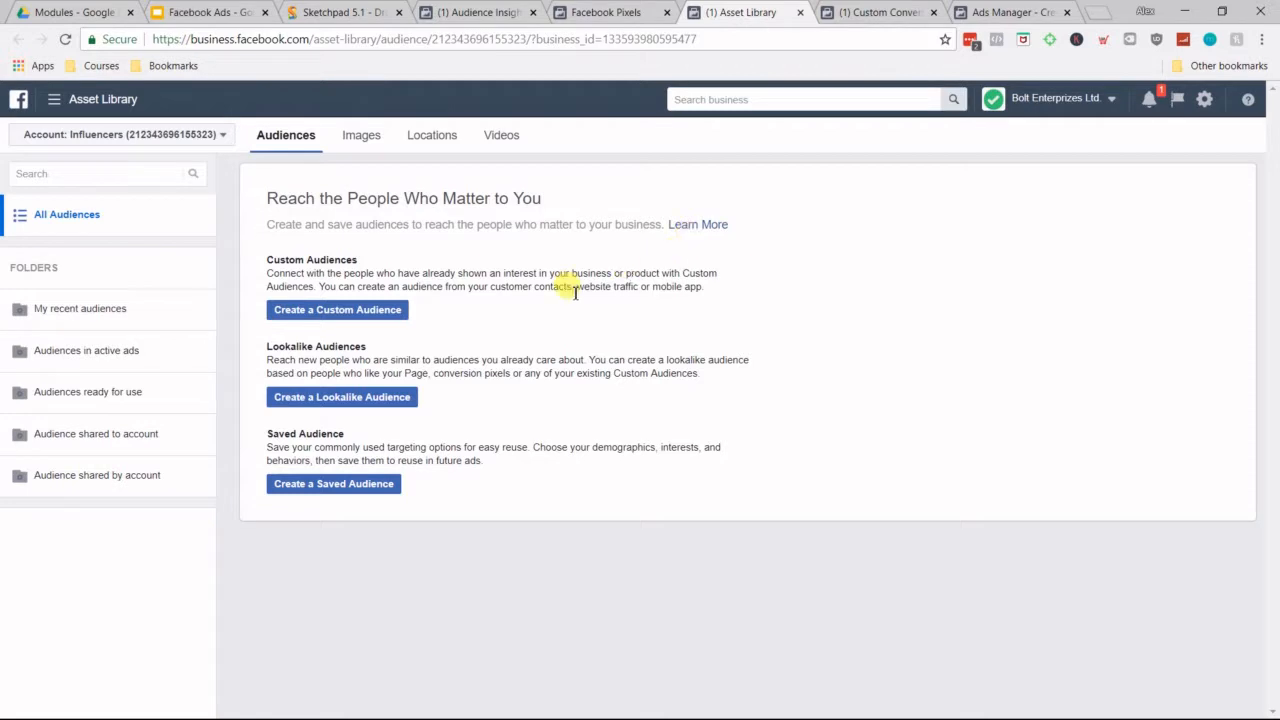
Step: Show the full list of Business Manager tools from the Asset Library and return to the Audiences page
left_click(110, 104)
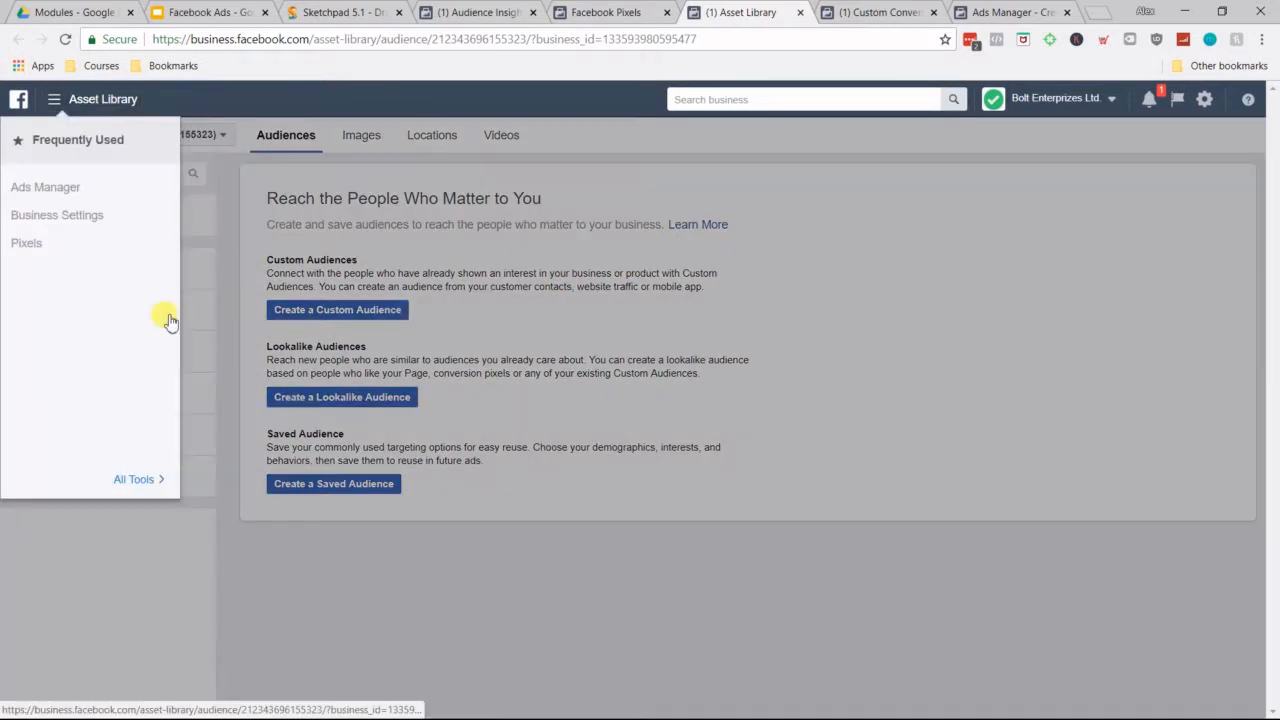
left_click(158, 476)
left_click(776, 192)
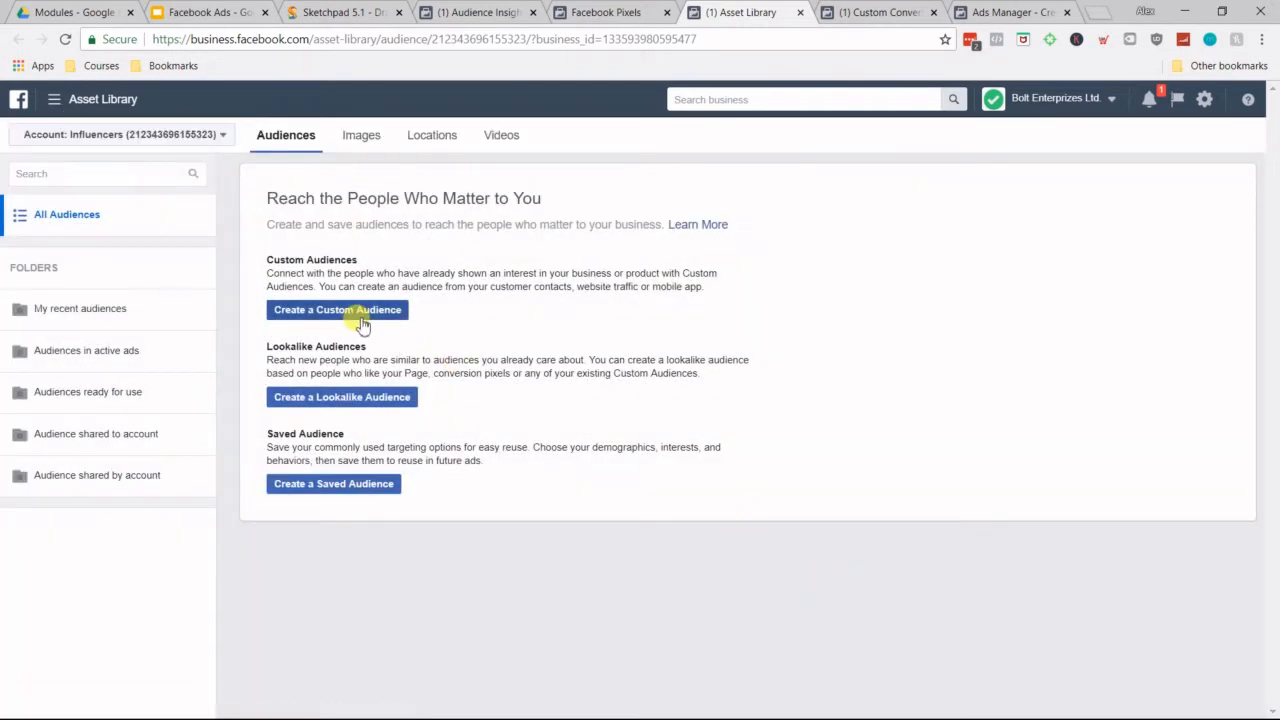
Step: View the Customer File options for creating a custom audience and close the dialog without creating one
left_click(362, 312)
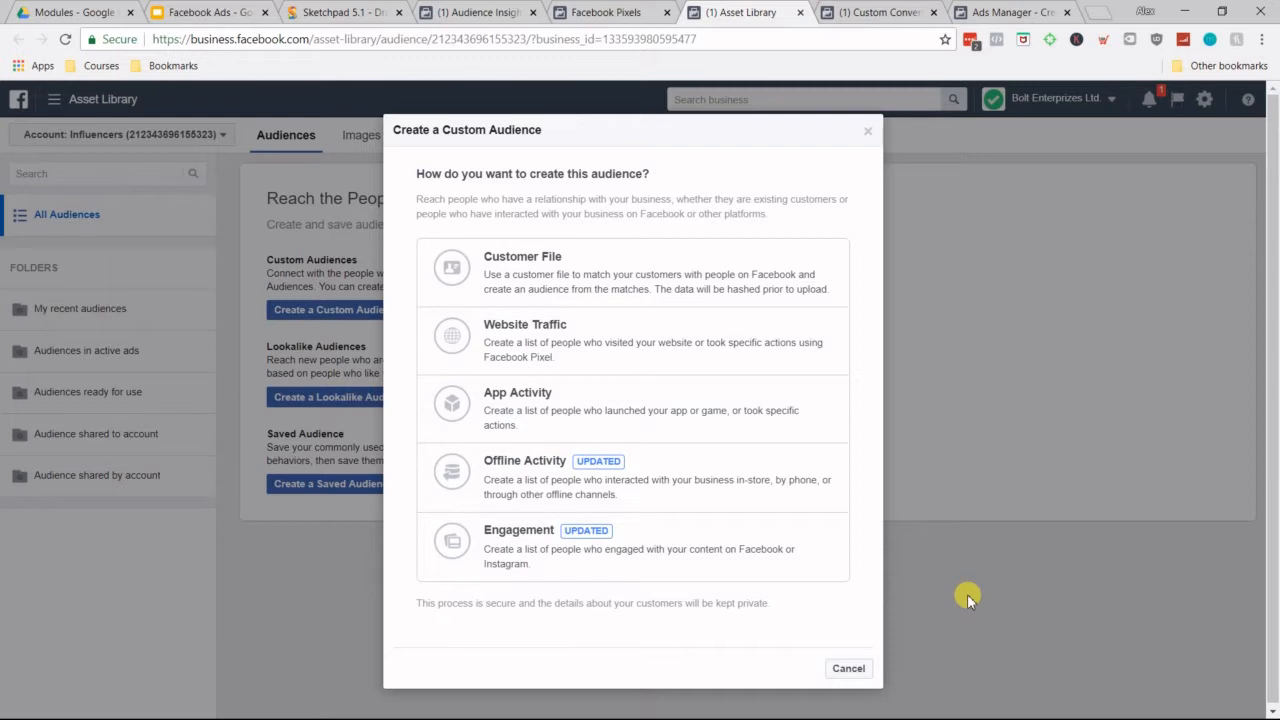
left_click(529, 264)
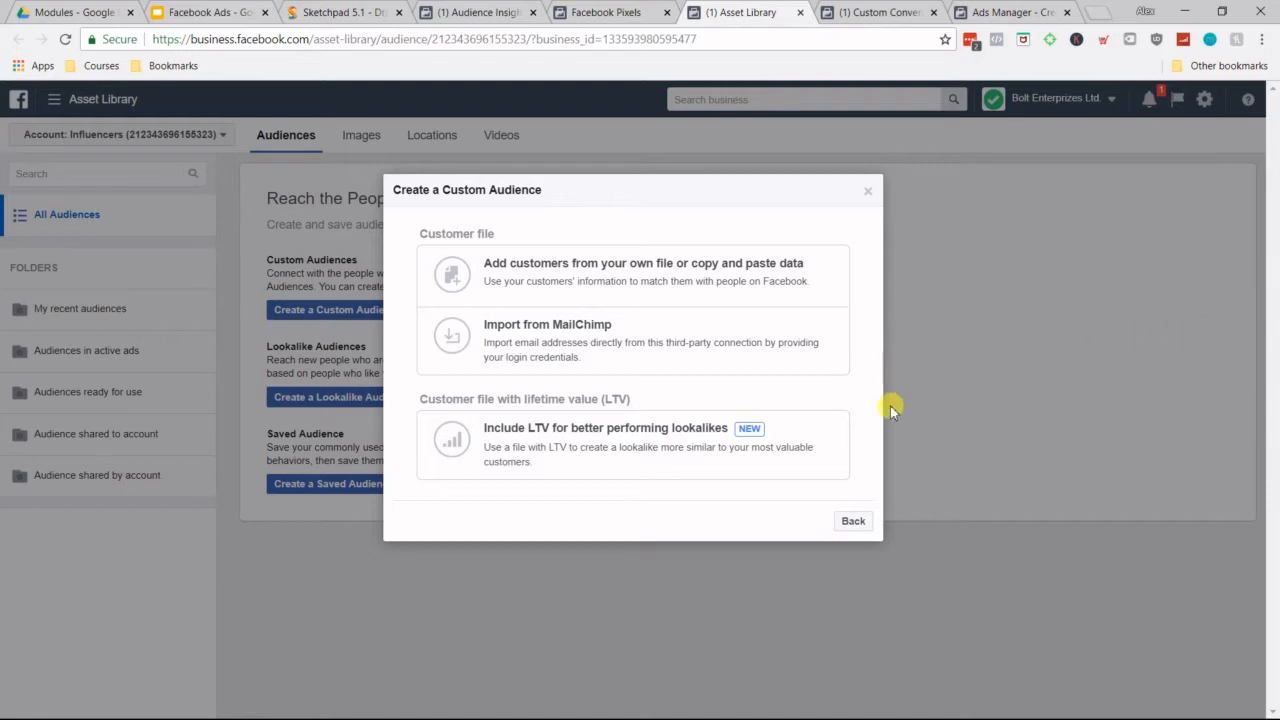
left_click(867, 191)
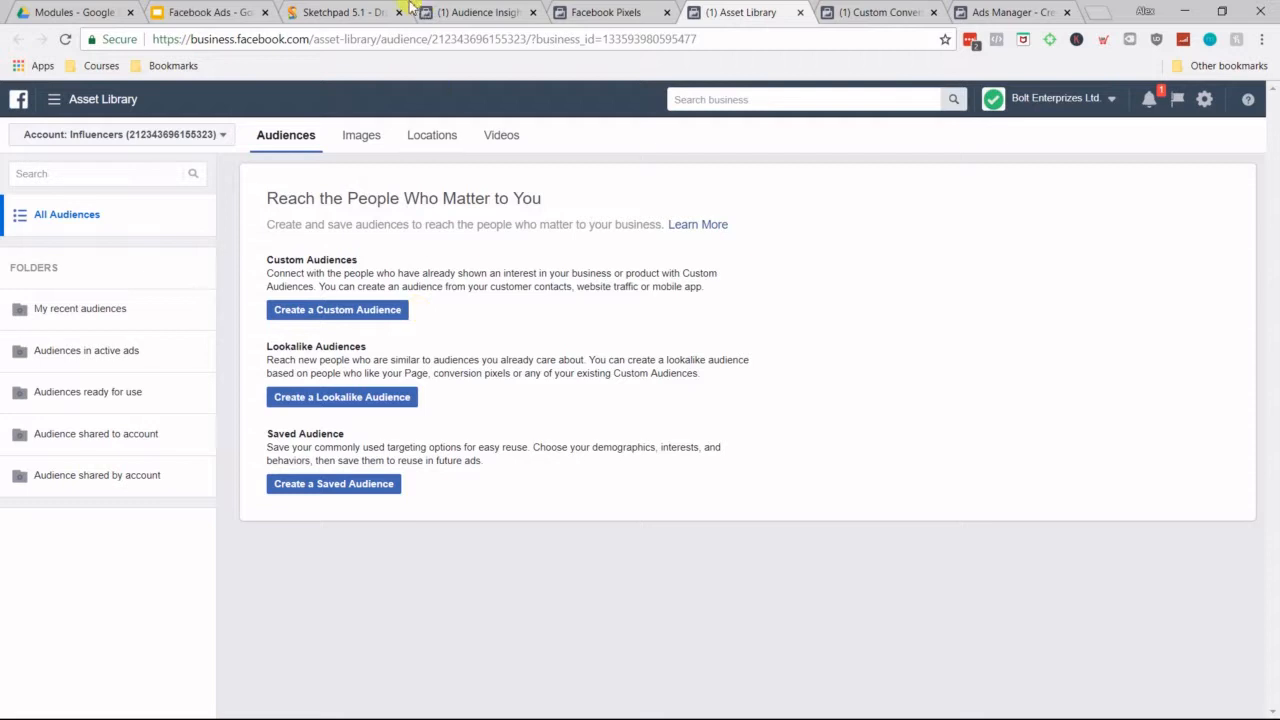
Step: Switch to Sketchpad and sketch a rounded shape containing several short horizontal lines to represent a customer list
left_click(340, 12)
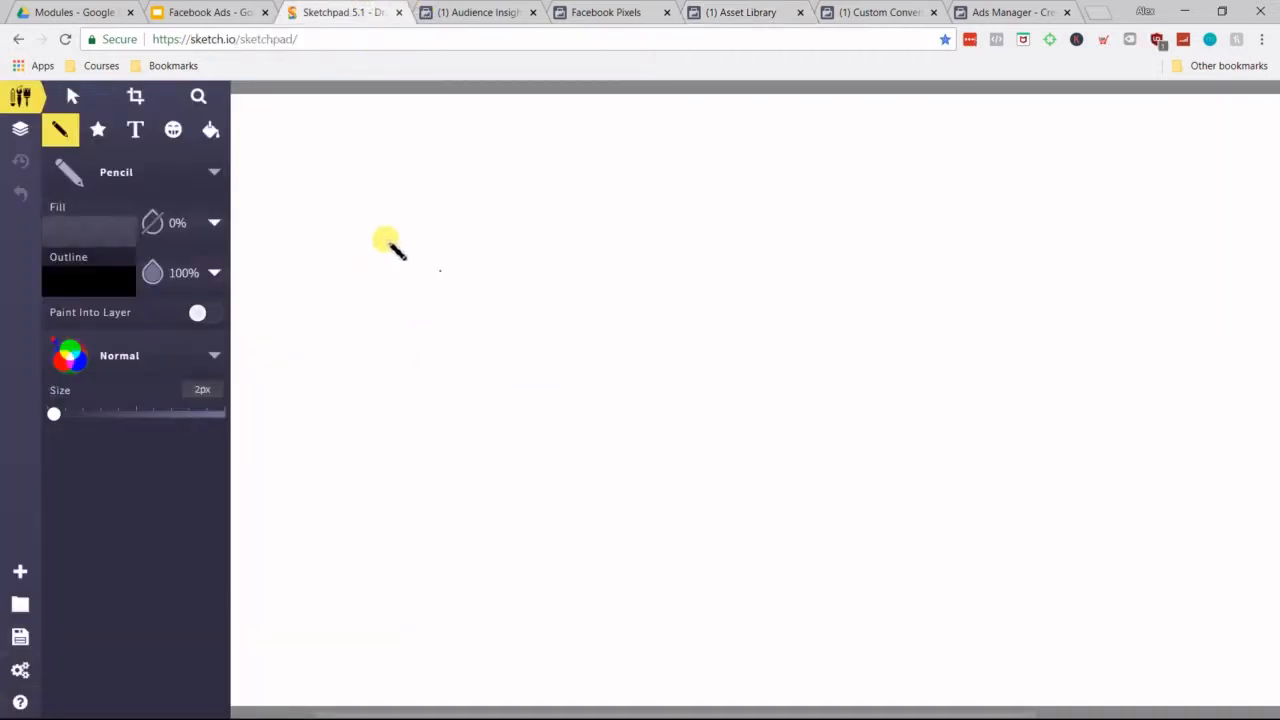
mouse_move(383, 201)
left_mouse_down()
mouse_move(460, 320)
mouse_move(378, 205)
left_mouse_up()
mouse_move(392, 232)
left_mouse_down()
mouse_move(436, 232)
mouse_move(452, 296)
left_mouse_up()
left_click(446, 270)
Step: Draw an arrow from the list to the handwritten letters FB, and a box containing a check-marked rectangle farther along the canvas
left_click_drag(556, 259, 684, 265)
mouse_move(667, 232)
left_mouse_down()
mouse_move(715, 269)
mouse_move(670, 284)
left_mouse_up()
mouse_move(750, 307)
left_mouse_down()
mouse_move(739, 226)
mouse_move(787, 233)
mouse_move(791, 252)
left_mouse_up()
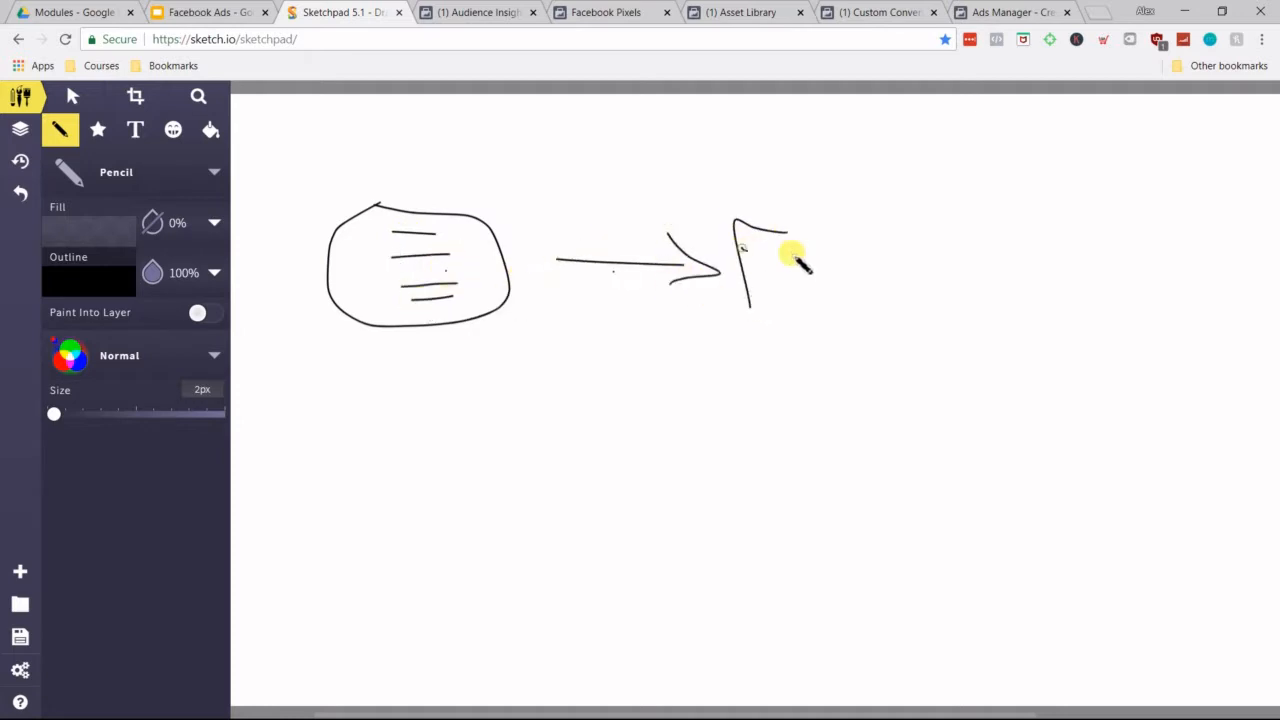
mouse_move(821, 298)
left_mouse_down()
mouse_move(814, 246)
mouse_move(851, 306)
mouse_move(816, 300)
left_mouse_up()
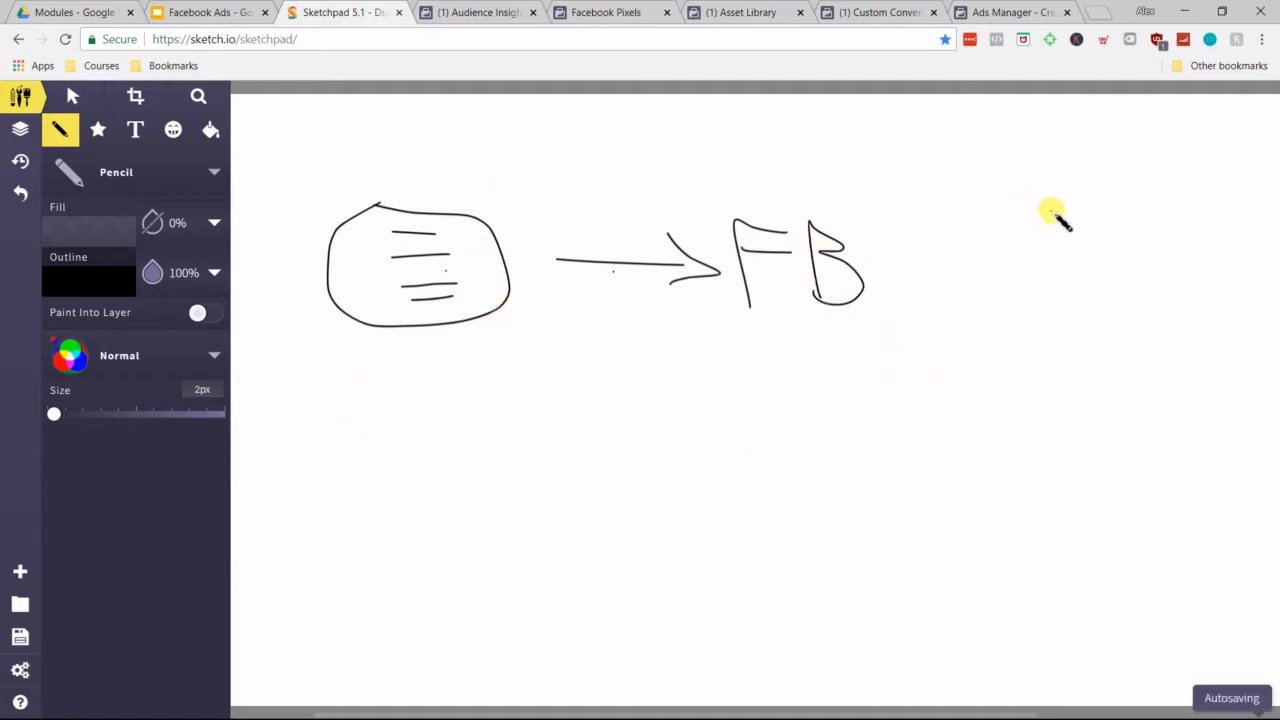
mouse_move(1060, 318)
left_mouse_down()
mouse_move(1171, 194)
mouse_move(1071, 329)
mouse_move(1062, 302)
left_mouse_up()
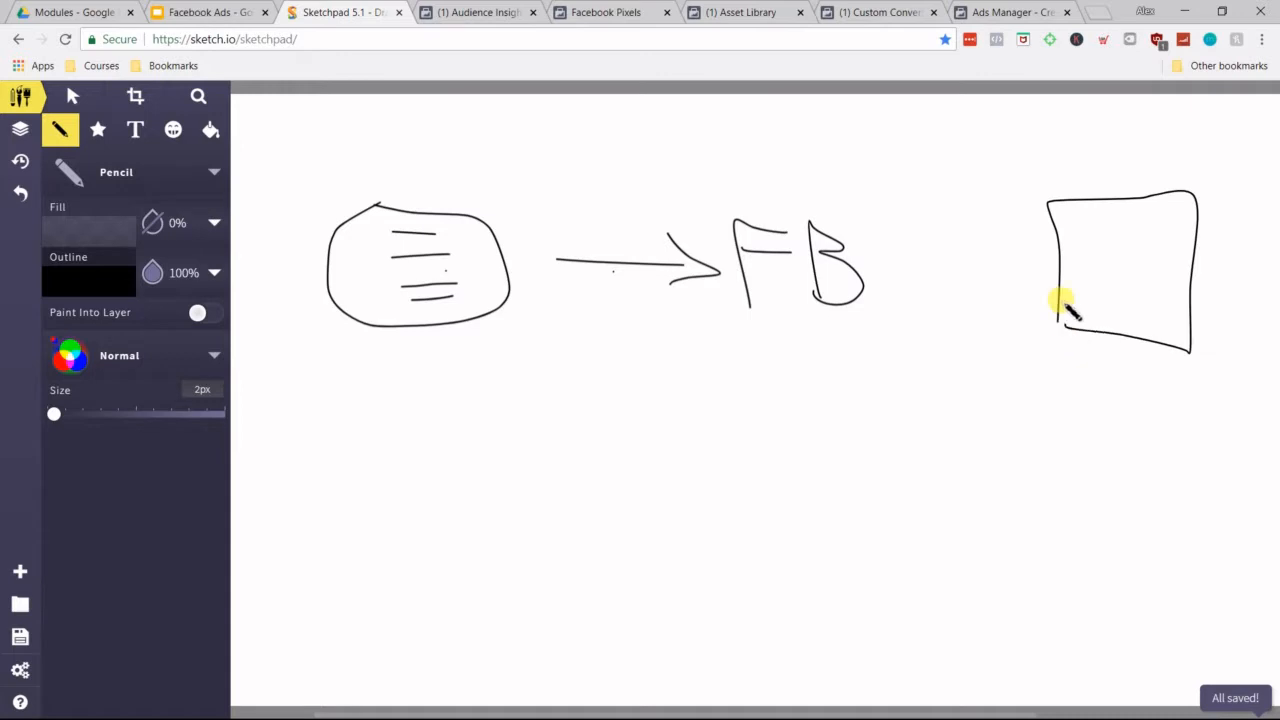
mouse_move(1097, 242)
left_mouse_down()
mouse_move(1154, 277)
mouse_move(1131, 294)
mouse_move(1113, 258)
mouse_move(1143, 246)
left_mouse_up()
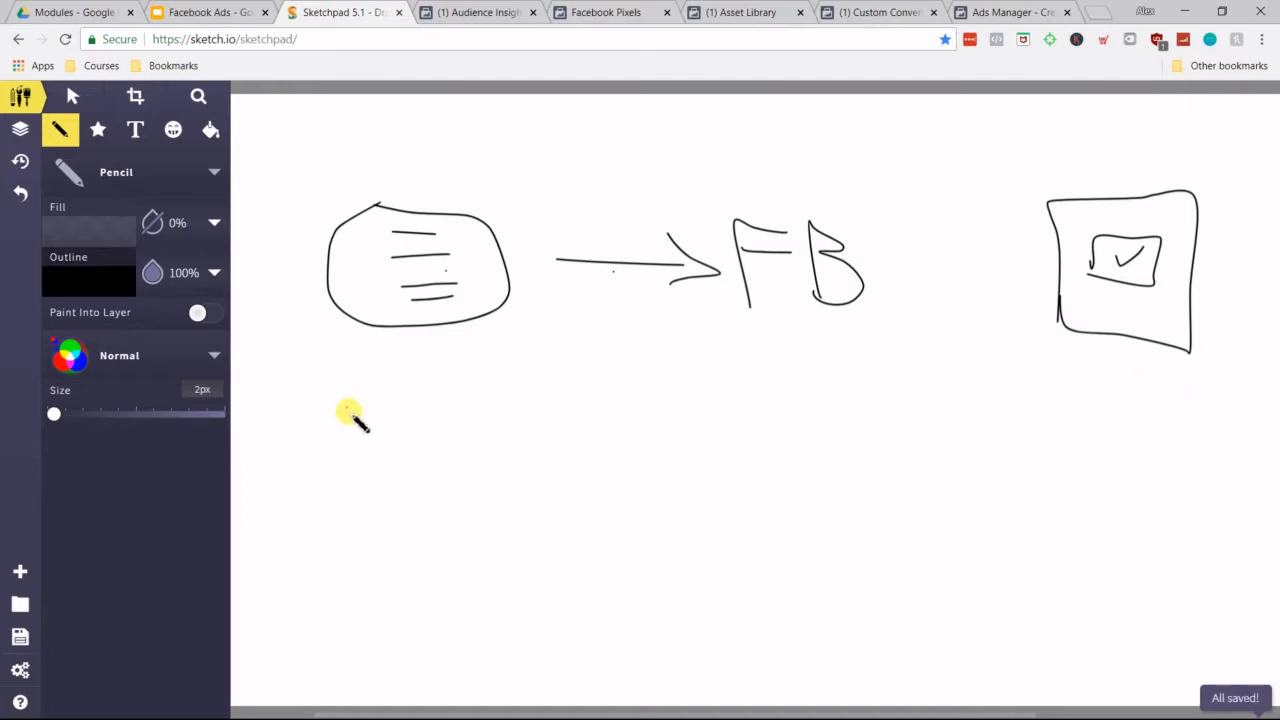
Step: Write LAA below the list and draw a downward arrow to a second rounded shape filled with horizontal lines
mouse_move(249, 442)
left_mouse_down()
mouse_move(272, 466)
mouse_move(297, 447)
mouse_move(300, 458)
left_mouse_up()
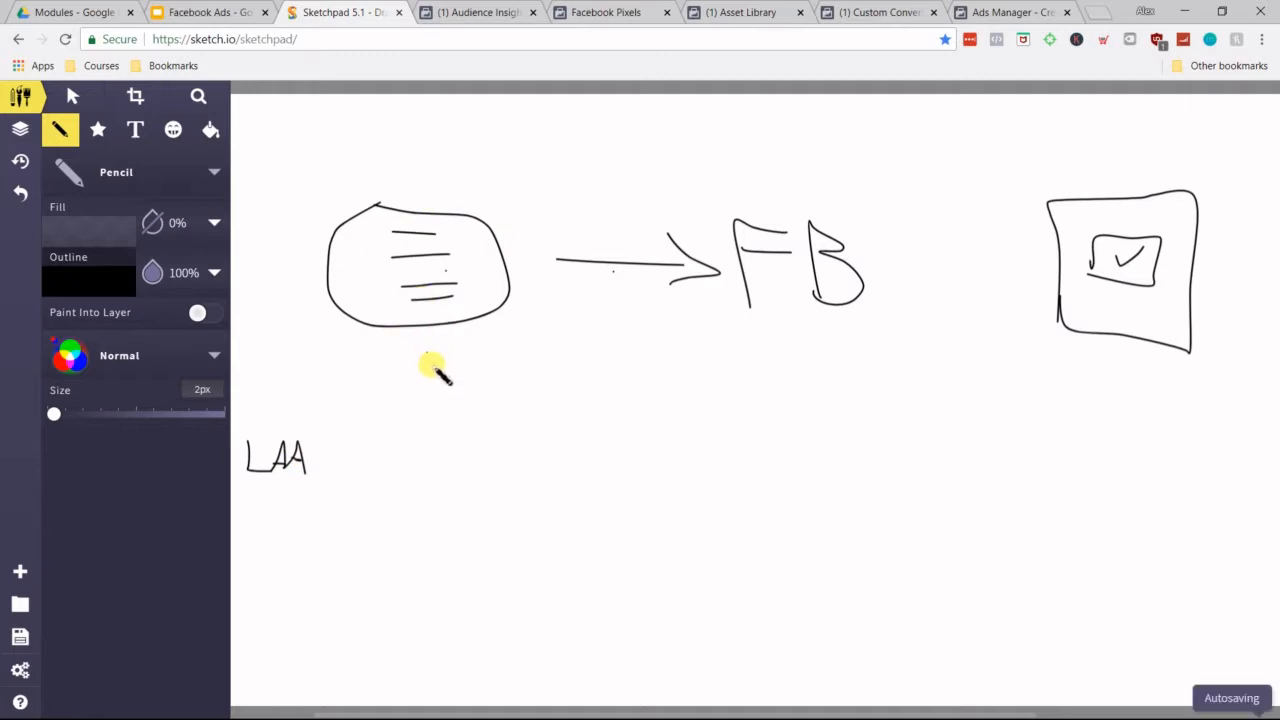
left_click_drag(430, 356, 432, 425)
left_click_drag(424, 398, 456, 404)
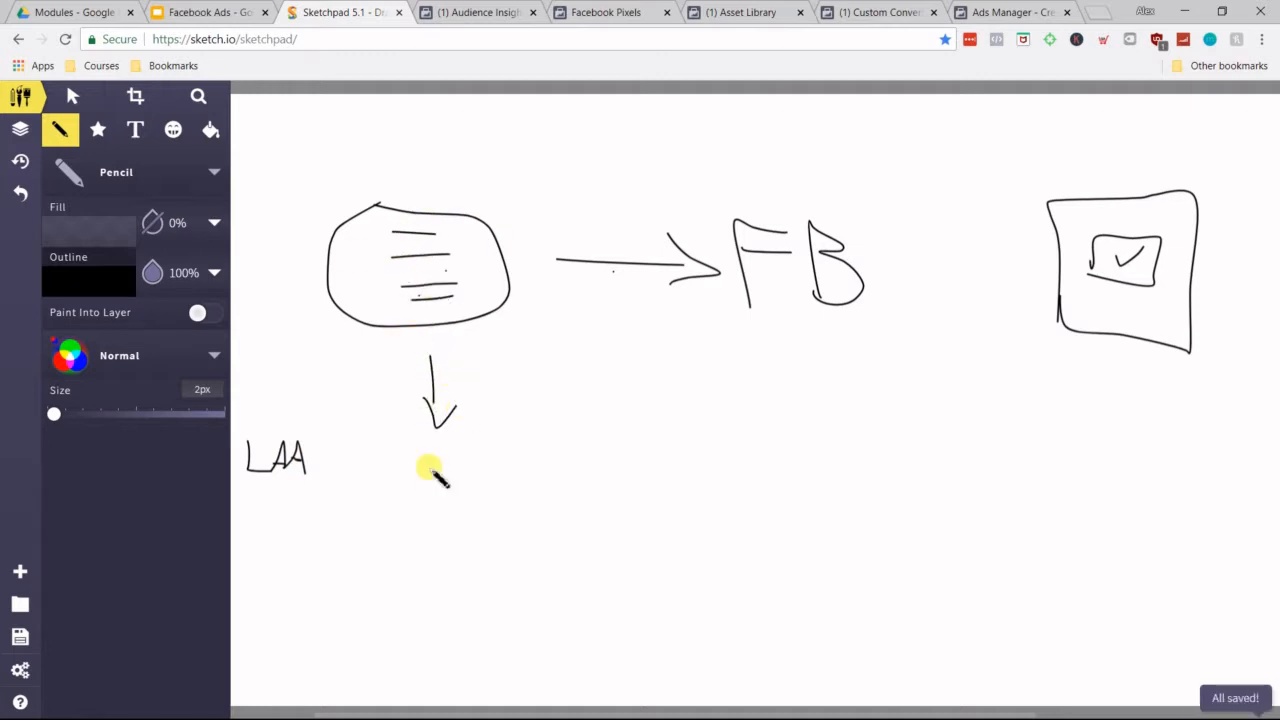
mouse_move(410, 458)
left_mouse_down()
mouse_move(432, 457)
mouse_move(402, 492)
mouse_move(480, 500)
left_mouse_up()
left_click_drag(418, 512, 470, 511)
mouse_move(418, 527)
left_mouse_down()
mouse_move(468, 527)
mouse_move(462, 541)
left_mouse_up()
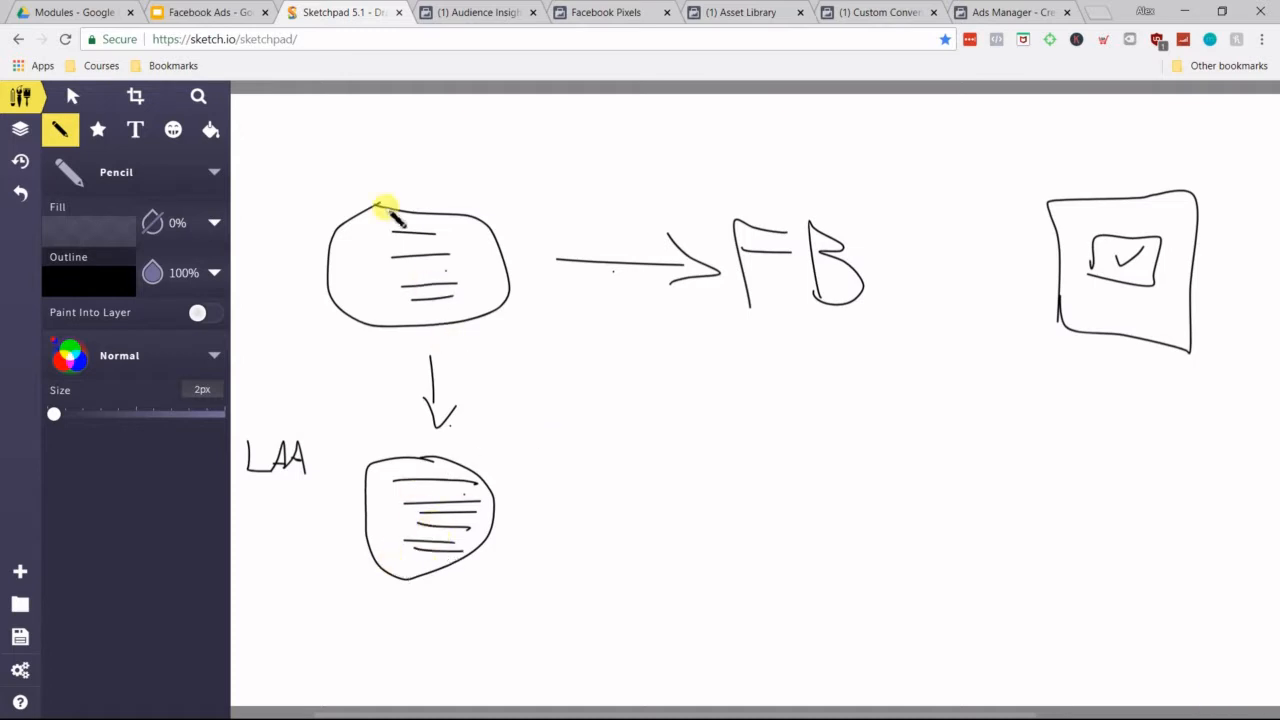
Step: Label both lists Yoga, draw an arrow from the lower one to the word Audience, and connect Audience and FB to the box with arrows
mouse_move(363, 157)
left_mouse_down()
mouse_move(380, 183)
mouse_move(364, 203)
mouse_move(397, 172)
mouse_move(397, 193)
mouse_move(436, 188)
left_mouse_up()
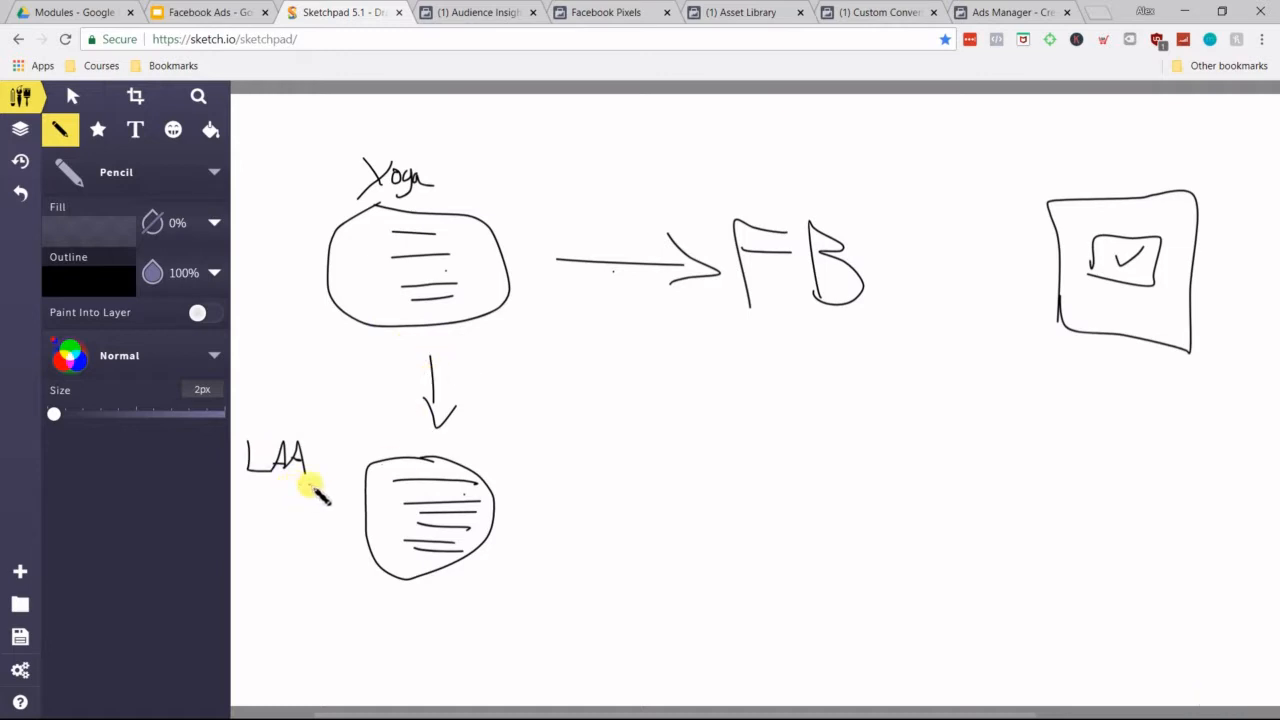
left_click_drag(390, 437, 427, 441)
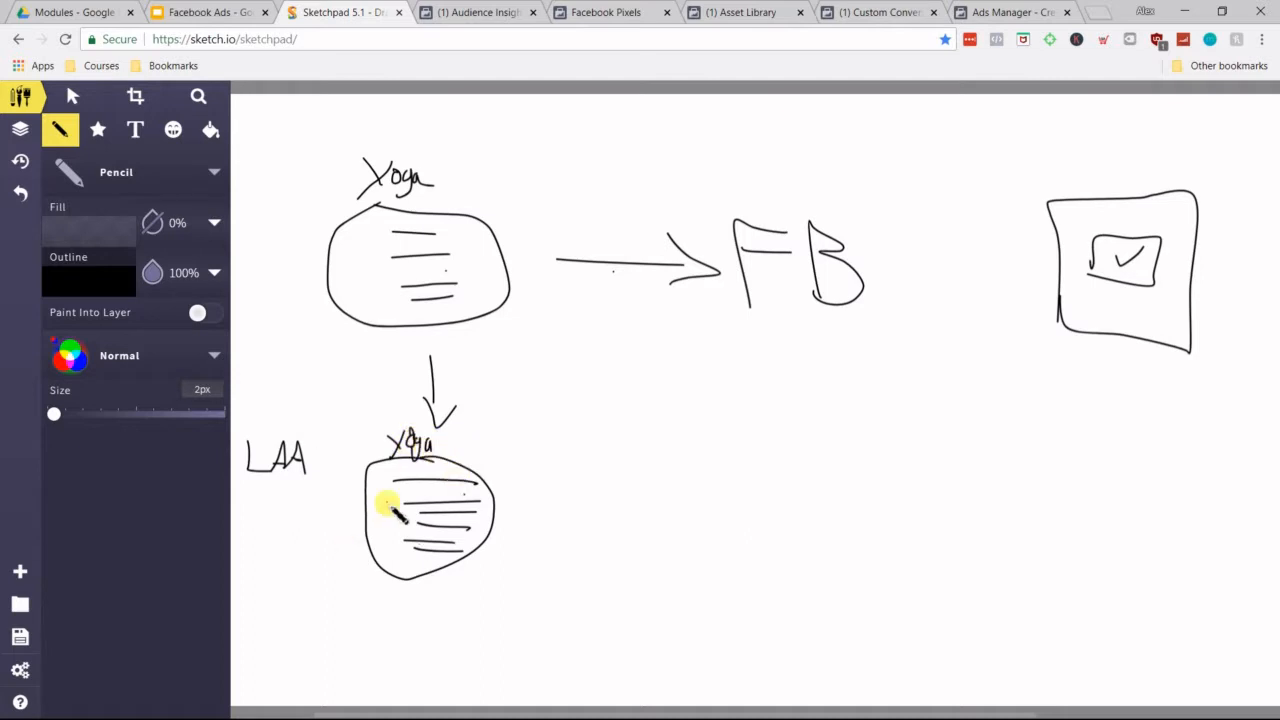
mouse_move(525, 514)
left_mouse_down()
mouse_move(664, 522)
mouse_move(626, 544)
mouse_move(720, 476)
mouse_move(723, 541)
mouse_move(774, 514)
mouse_move(786, 537)
mouse_move(843, 537)
mouse_move(877, 556)
left_mouse_up()
mouse_move(926, 520)
left_mouse_down()
mouse_move(1060, 352)
mouse_move(1066, 392)
left_mouse_up()
mouse_move(922, 282)
left_mouse_down()
mouse_move(1000, 263)
mouse_move(982, 293)
left_mouse_up()
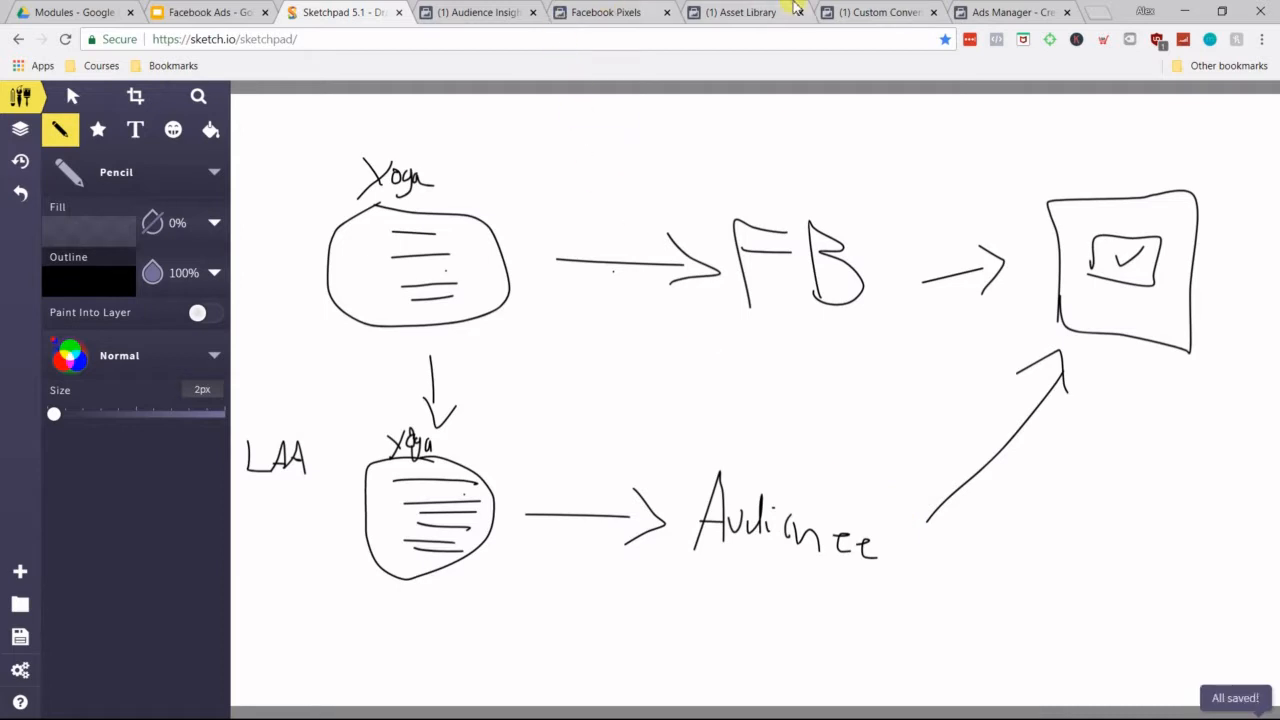
Step: In the Asset Library, create a Website Traffic custom audience of all website visitors in the past 30 days, named Website Visitors (30d)
left_click(790, 12)
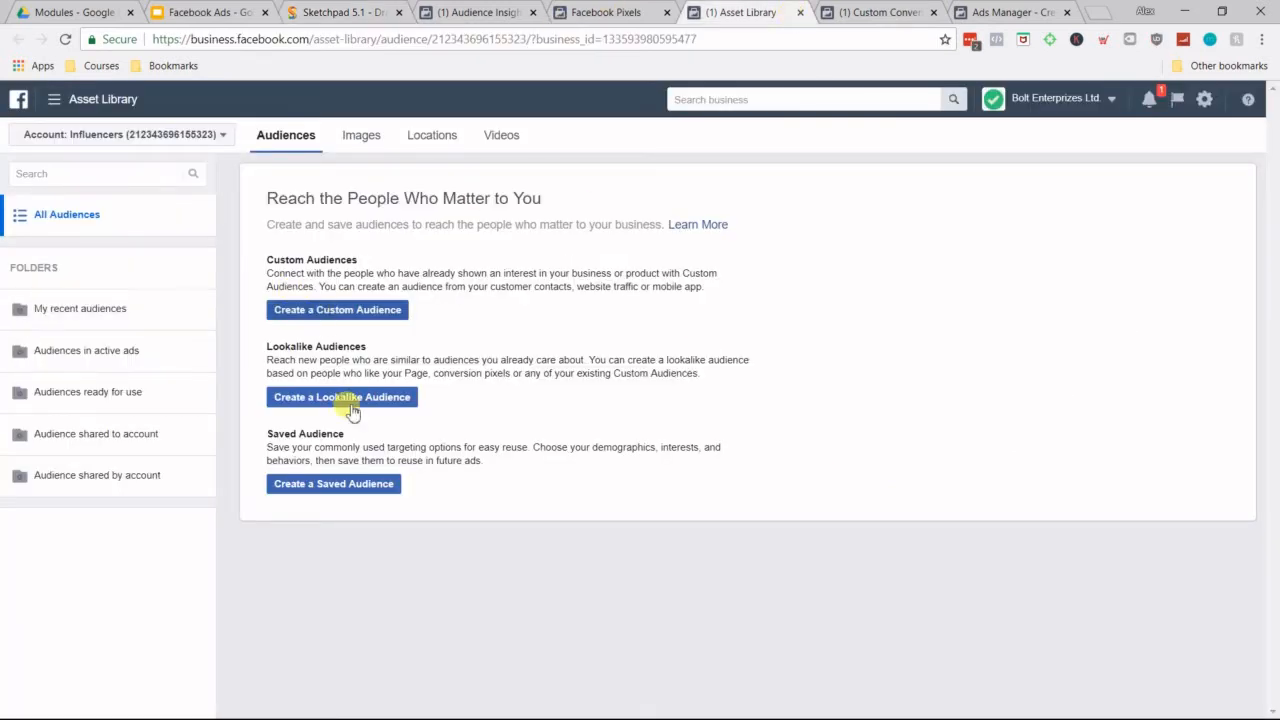
left_click(362, 311)
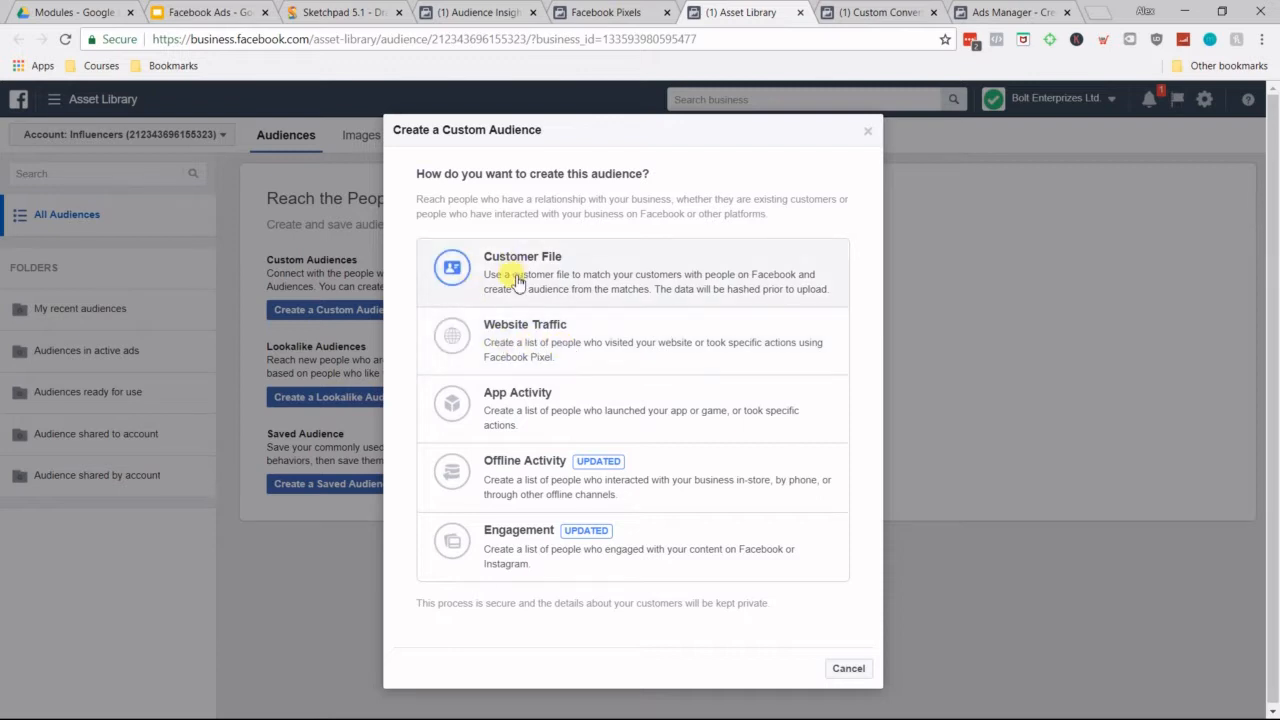
left_click(510, 342)
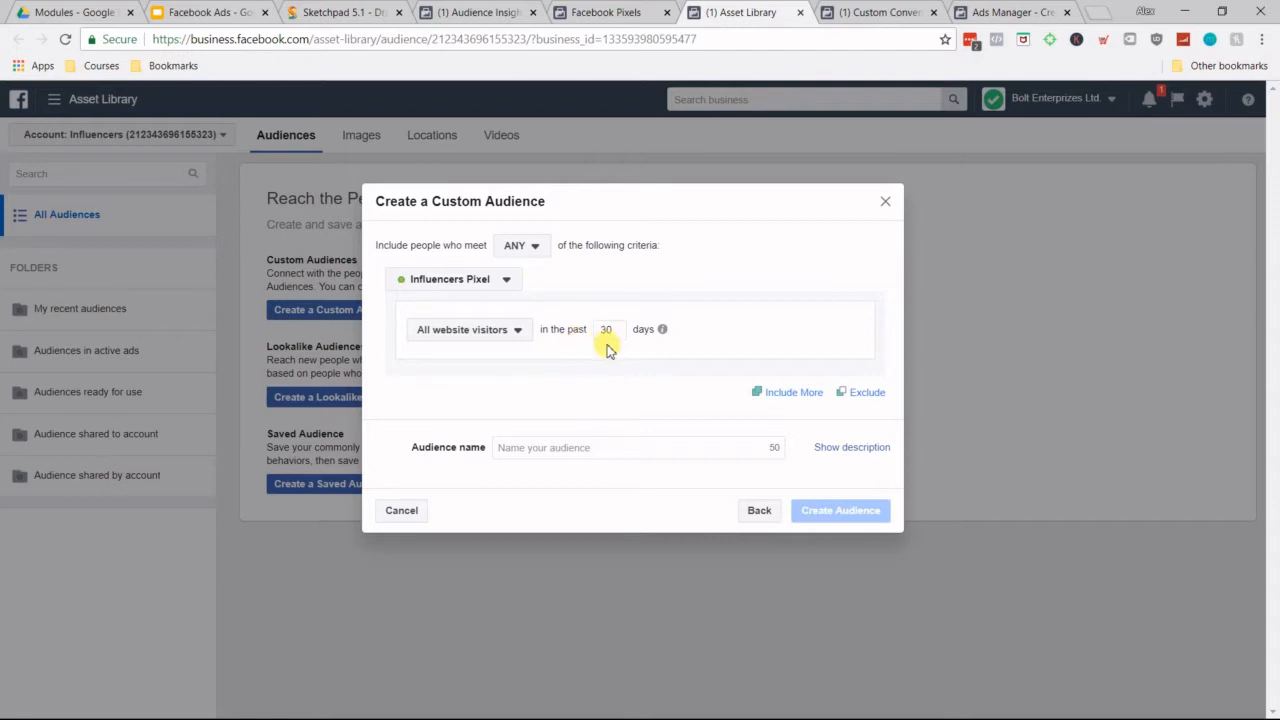
left_click(571, 451)
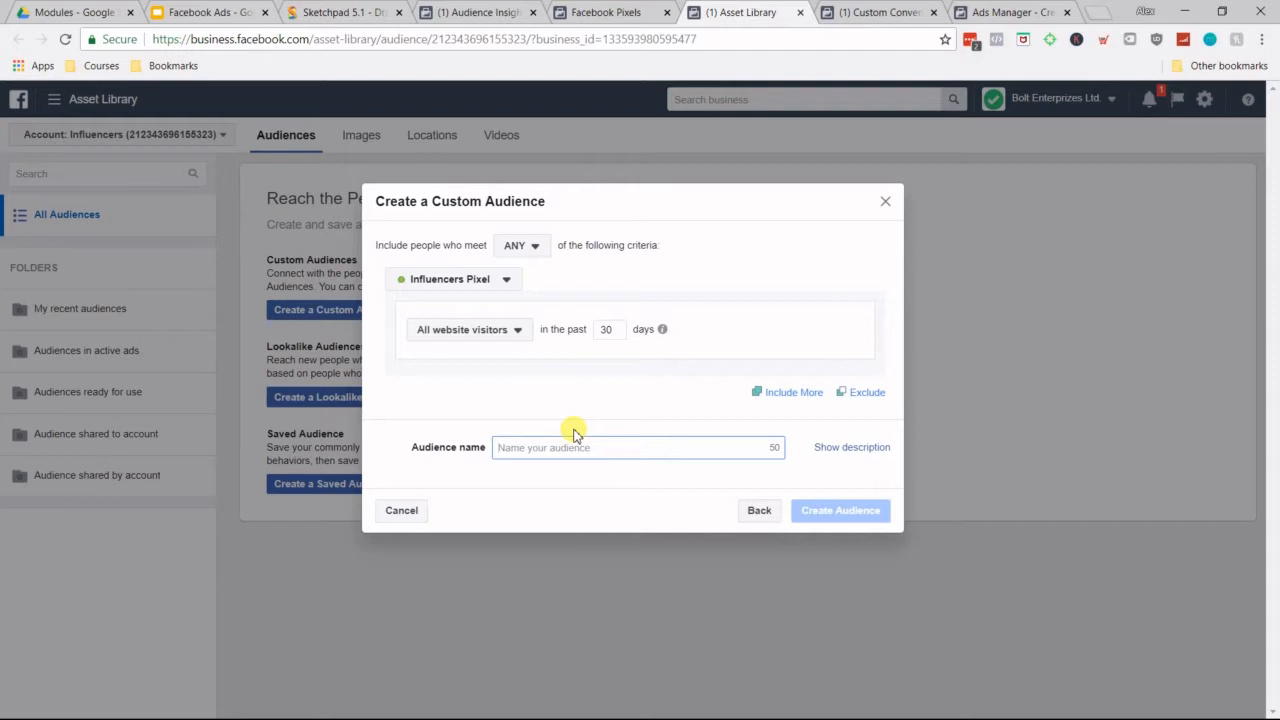
type("Website Visitors")
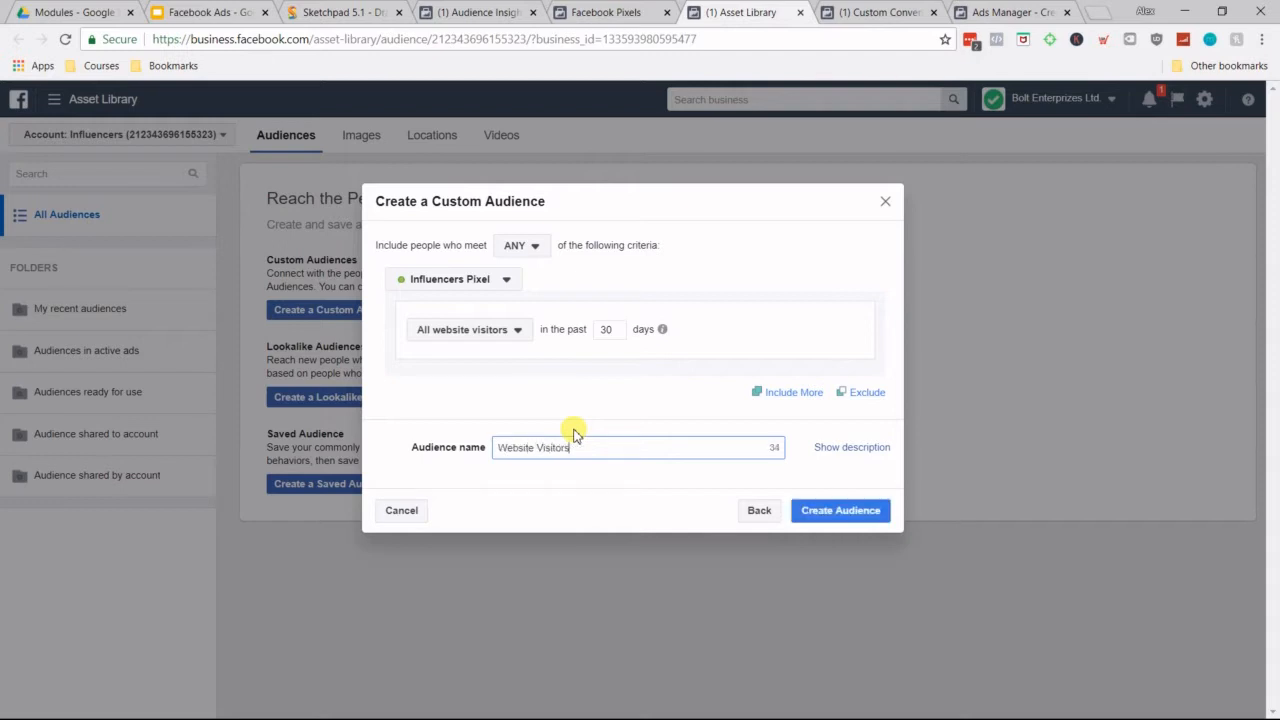
left_click(647, 404)
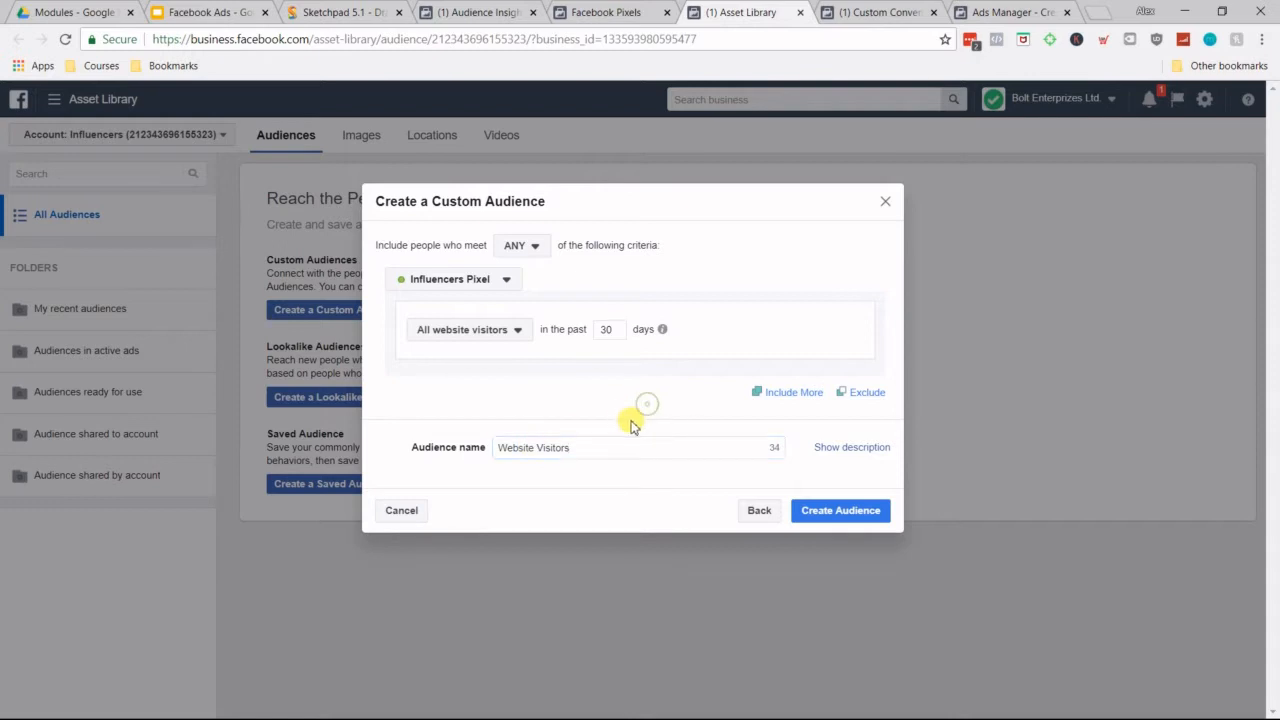
left_click(604, 447)
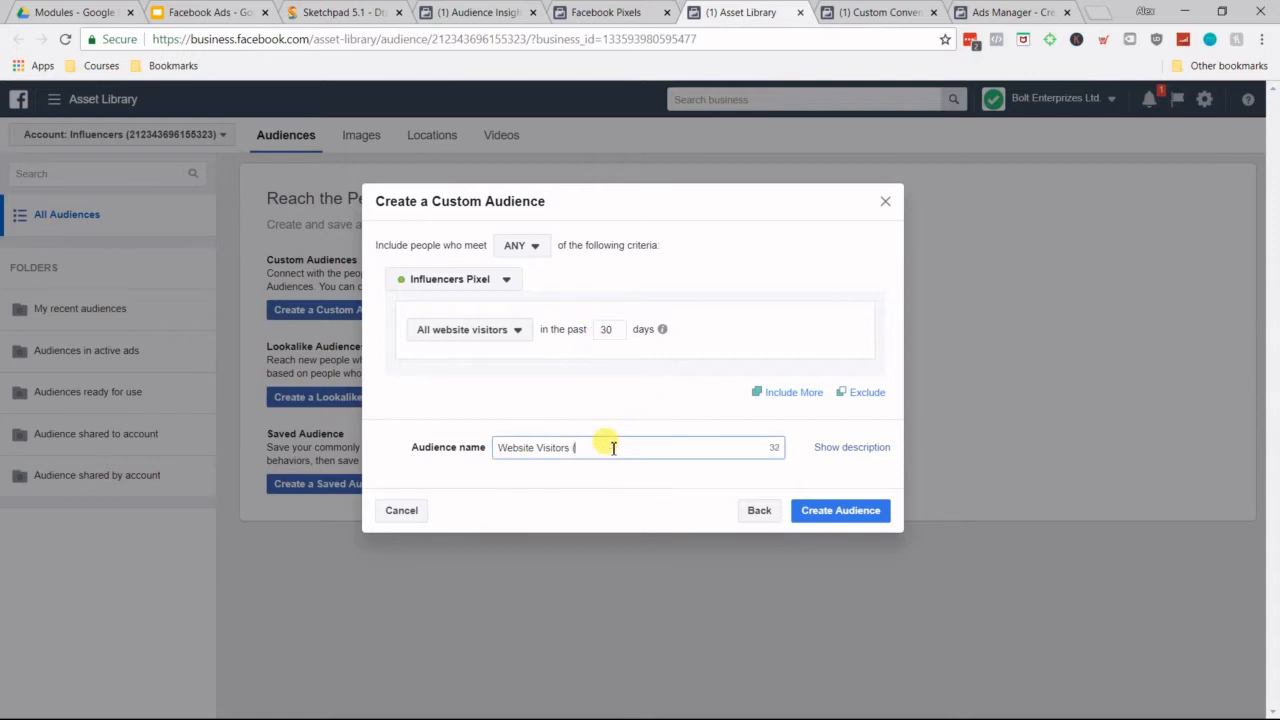
left_click(683, 402)
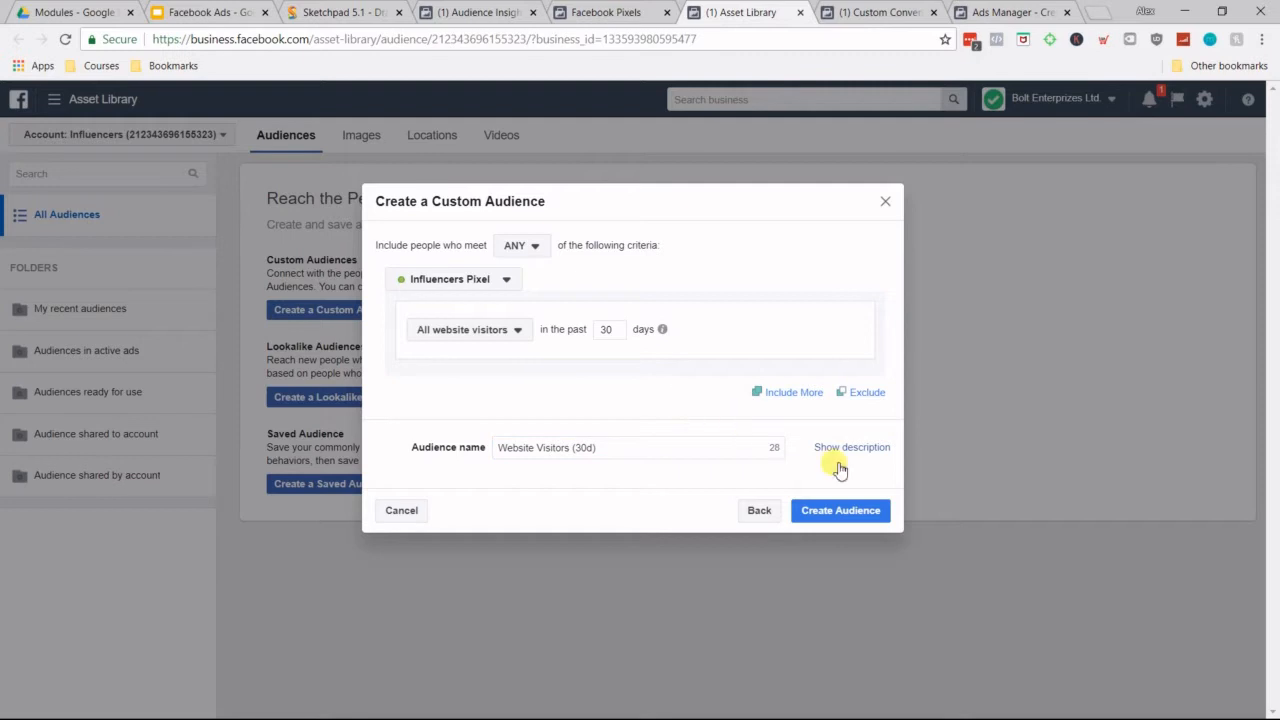
left_click(859, 511)
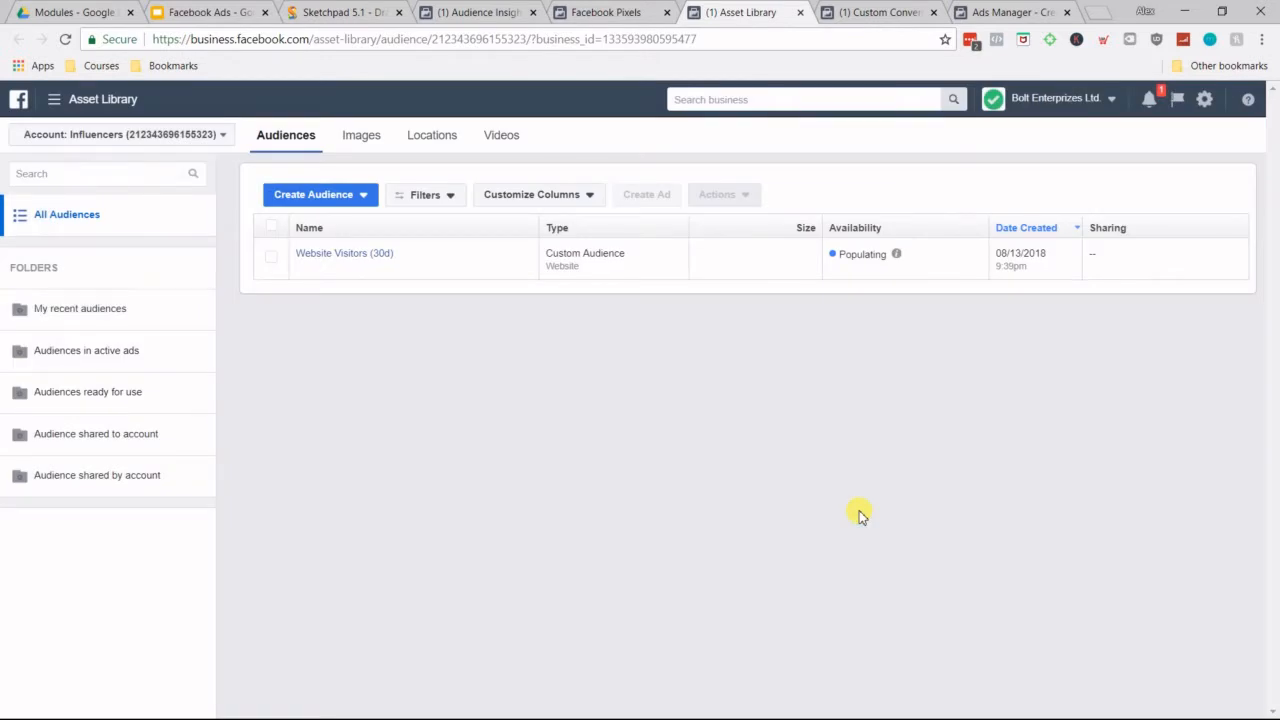
Step: Start another Website Traffic custom audience targeting people who visited specific web pages in the past 60 days
left_click(365, 198)
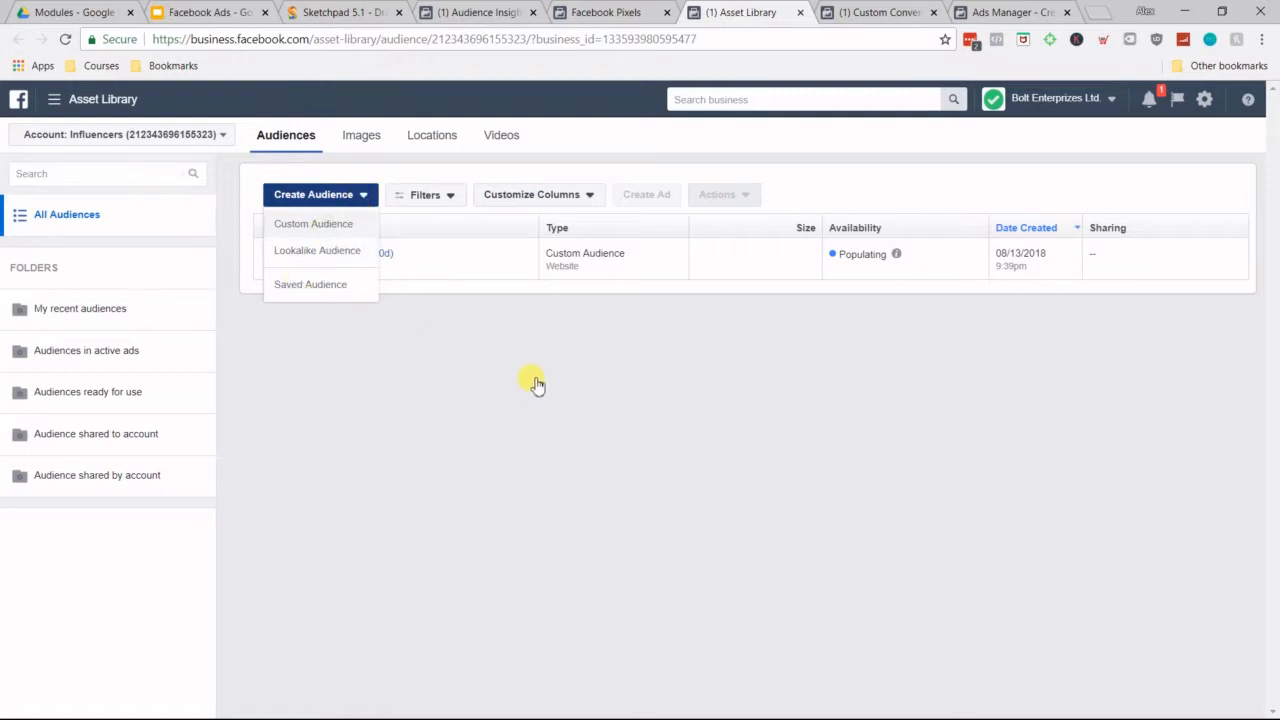
left_click(332, 225)
left_click(516, 337)
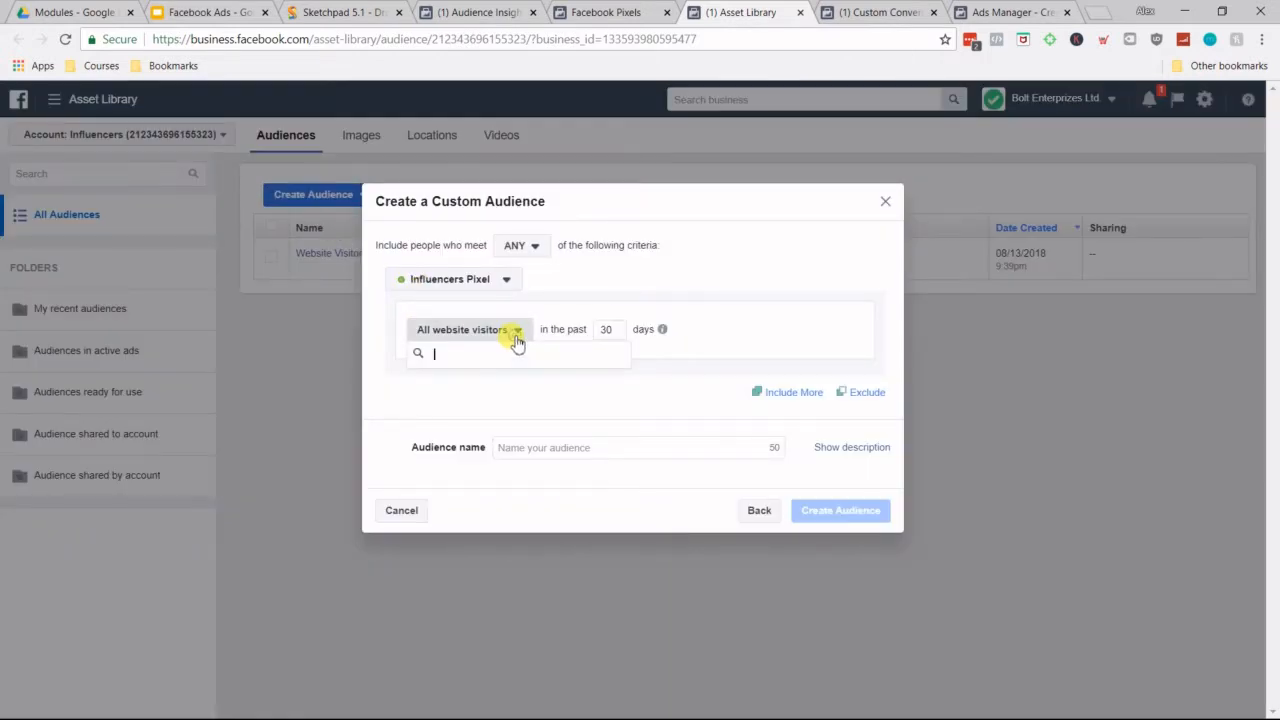
left_click(572, 283)
left_click(536, 248)
left_click(536, 247)
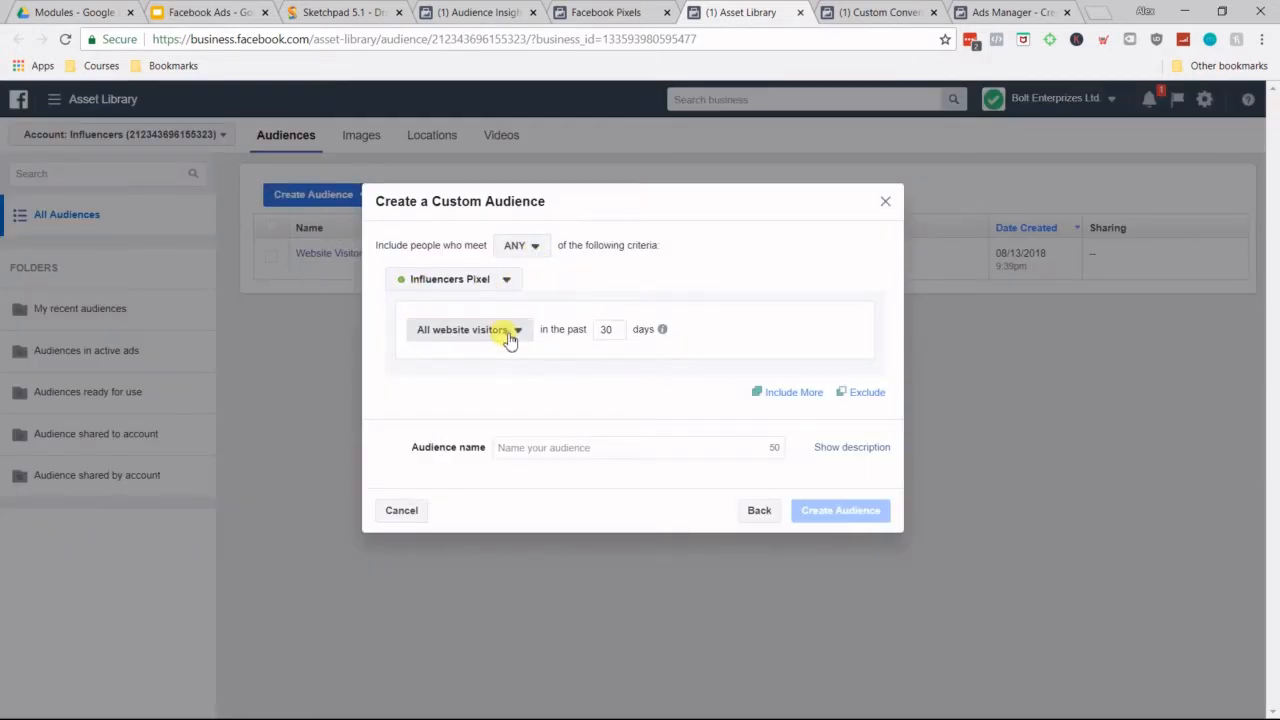
left_click(508, 332)
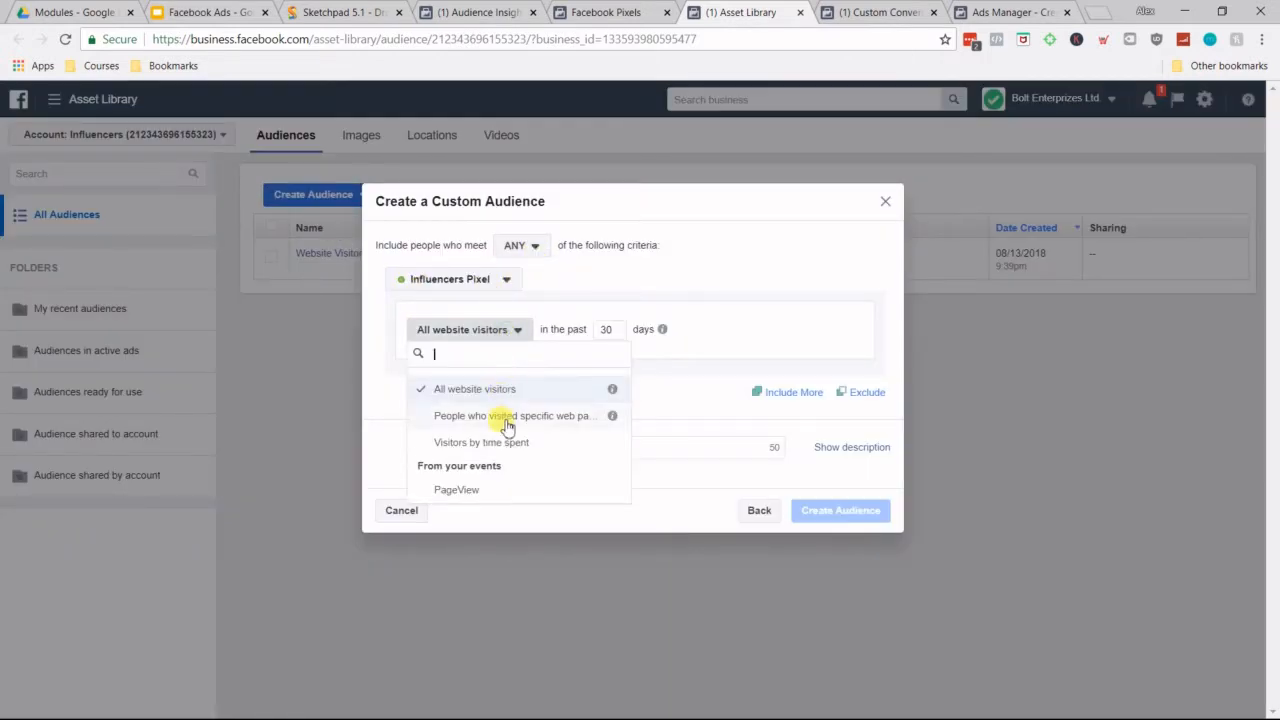
left_click(582, 412)
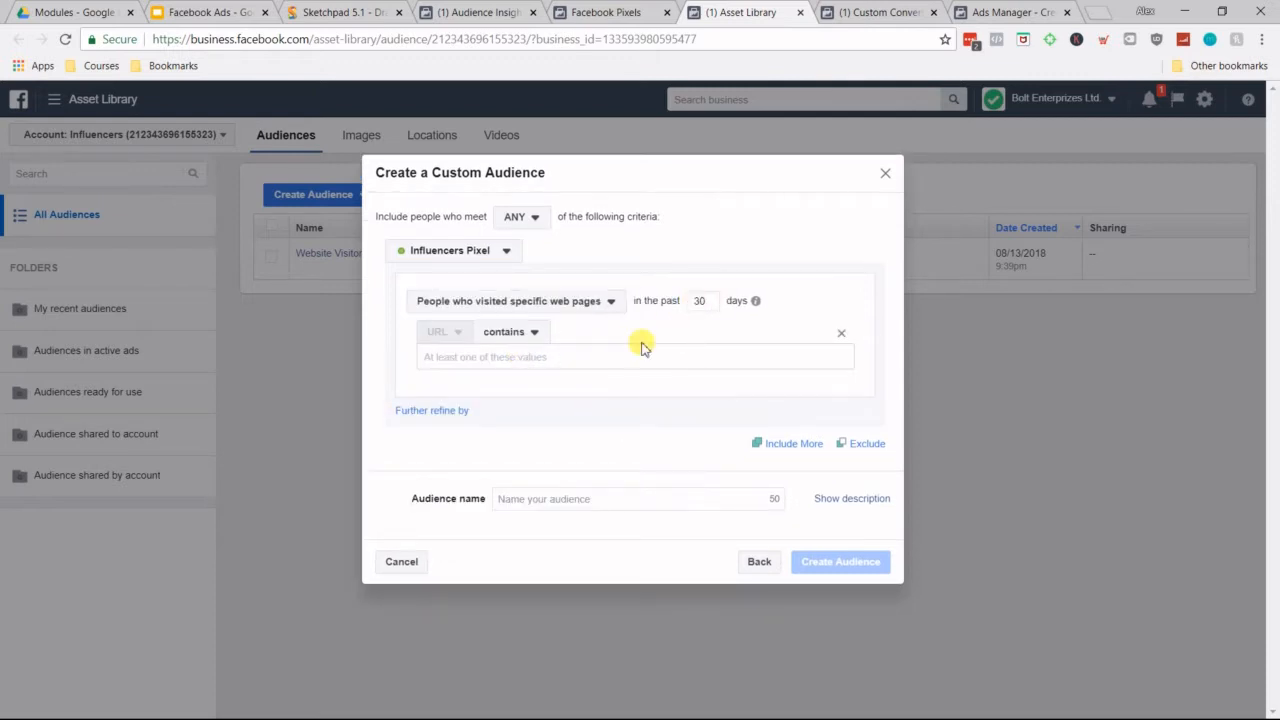
double_click(699, 301)
type("60")
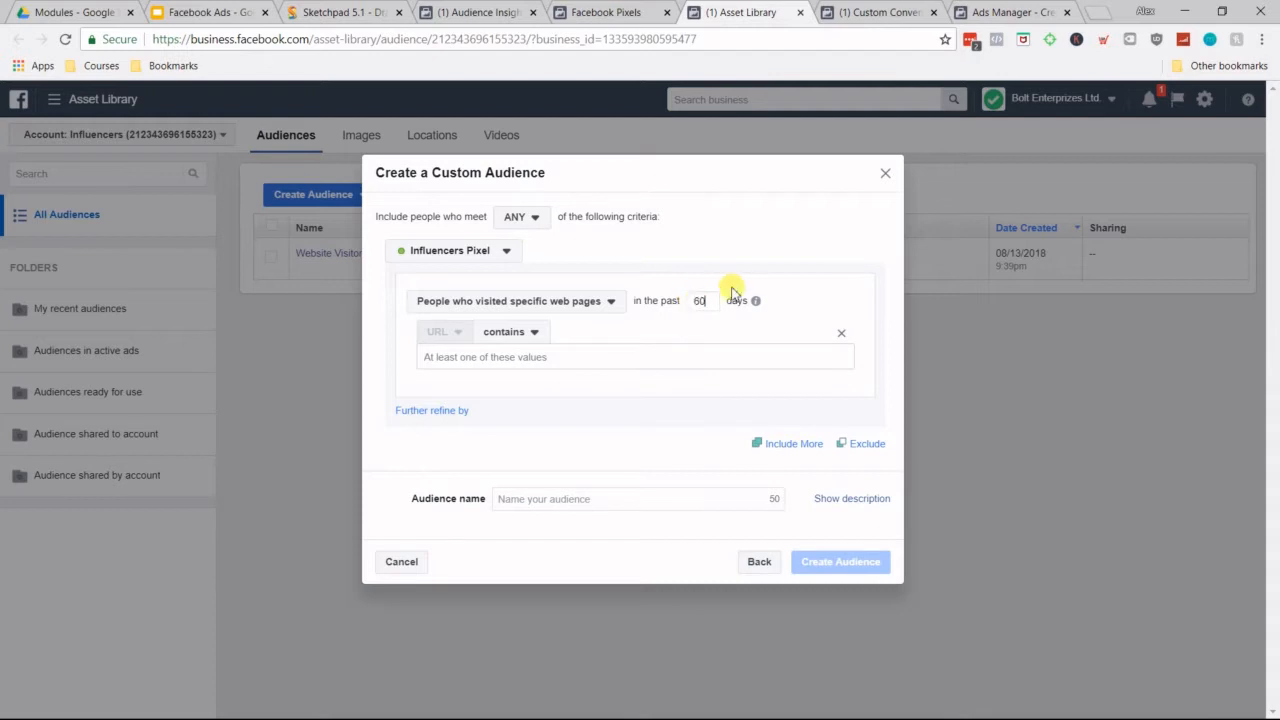
Step: Set the URL condition to contain smstars.co/travel, name the audience Visited Travel LP (60d), and create it
left_click(552, 360)
type("smstars.co/travel")
left_click(573, 505)
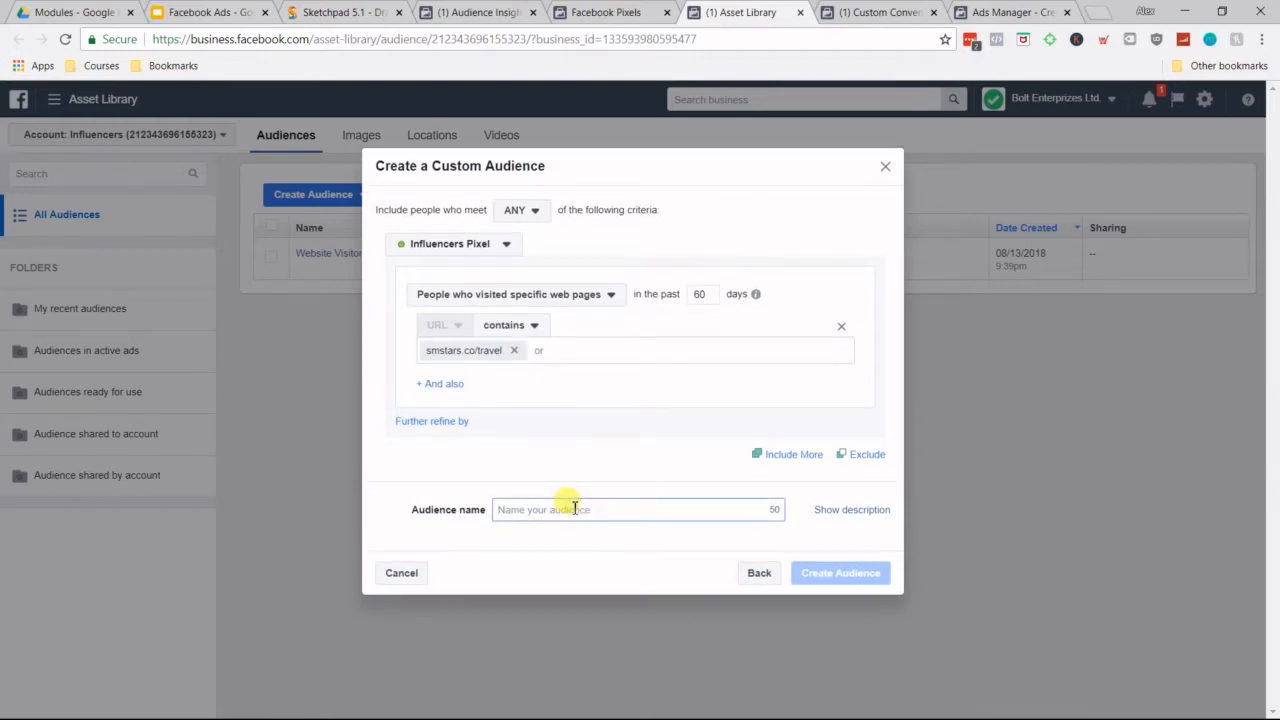
type("T")
key("BackSpace")
type("Visited Travel LP (60d")
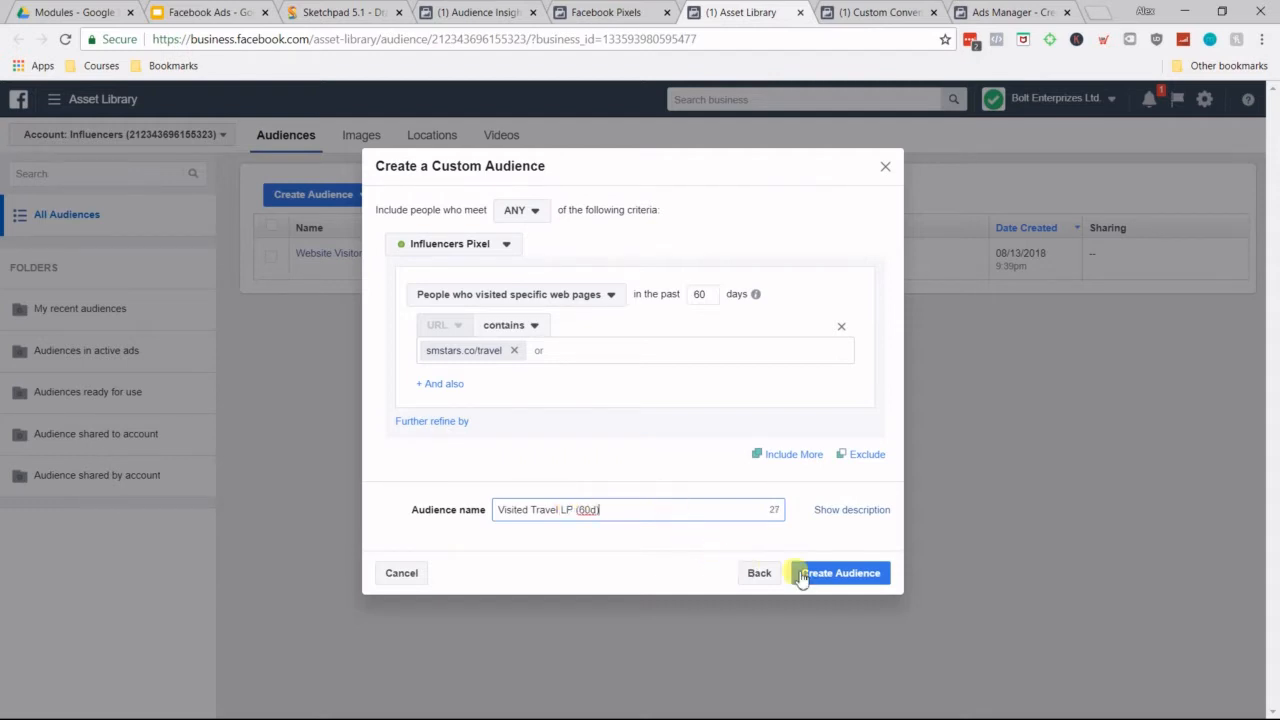
left_click(838, 576)
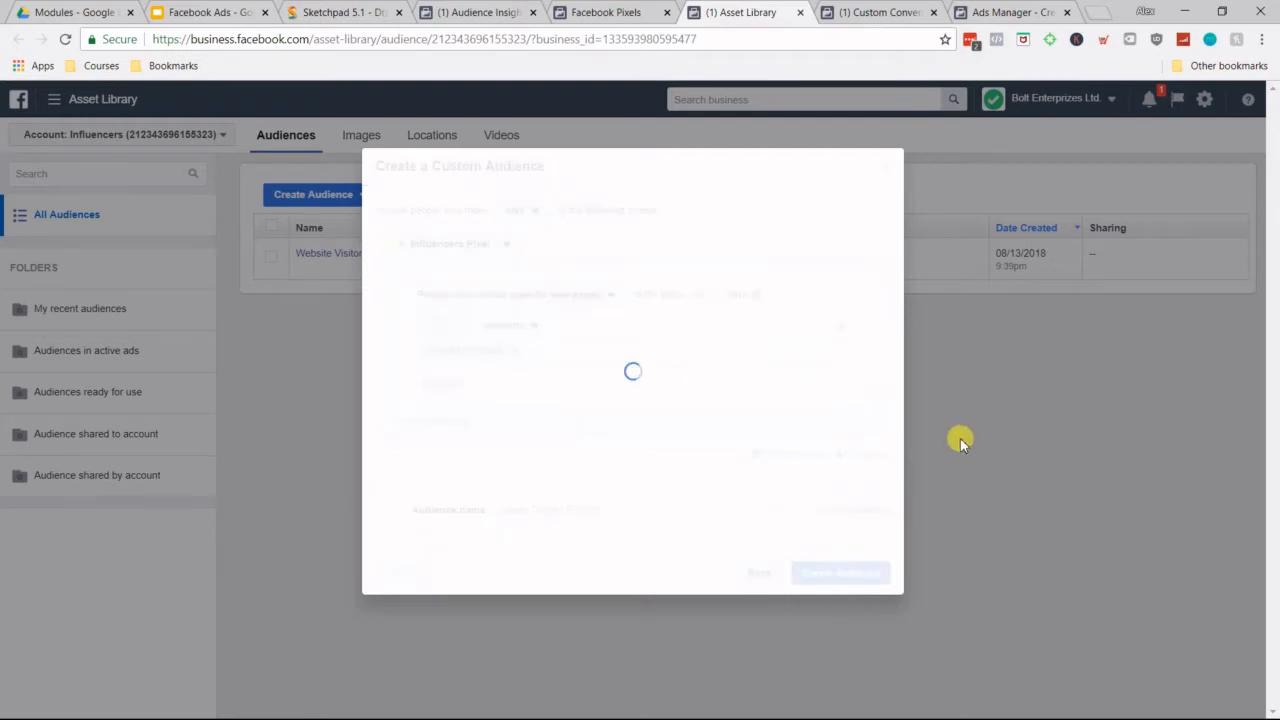
left_click(888, 538)
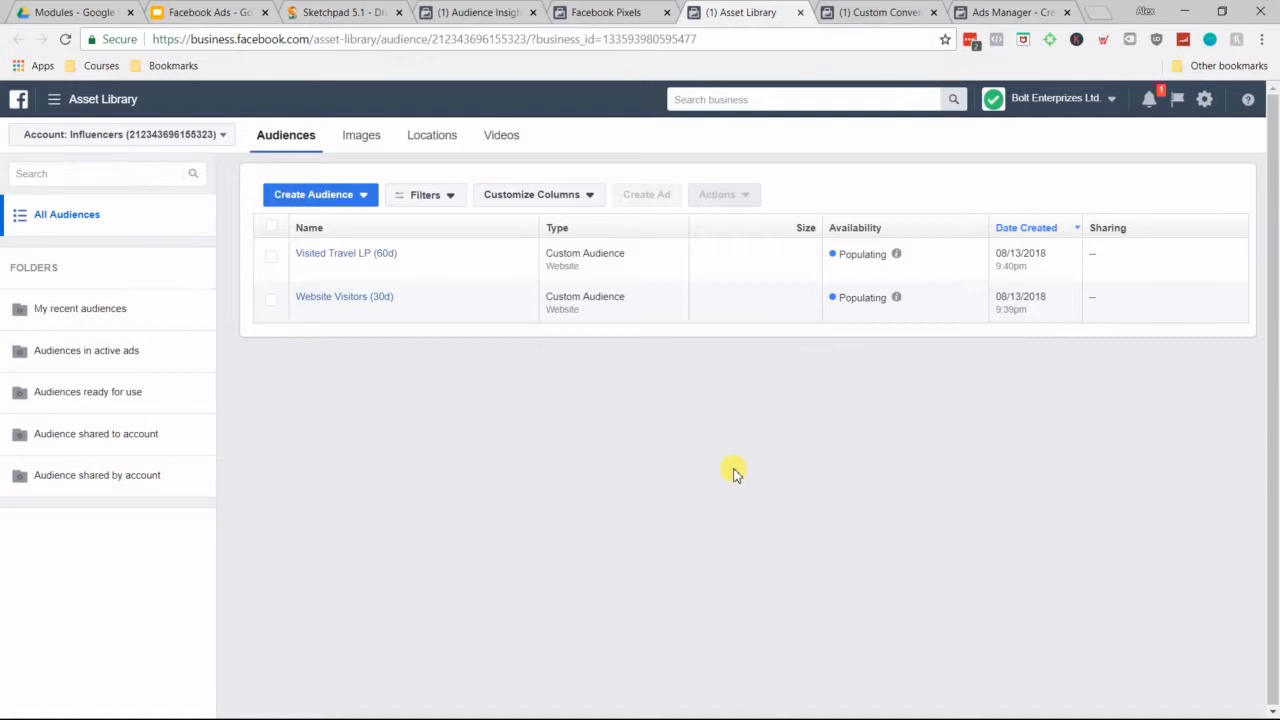
Step: Switch to the Custom Conversions page and show where Custom Conversions is listed among all Business Manager tools
left_click(862, 13)
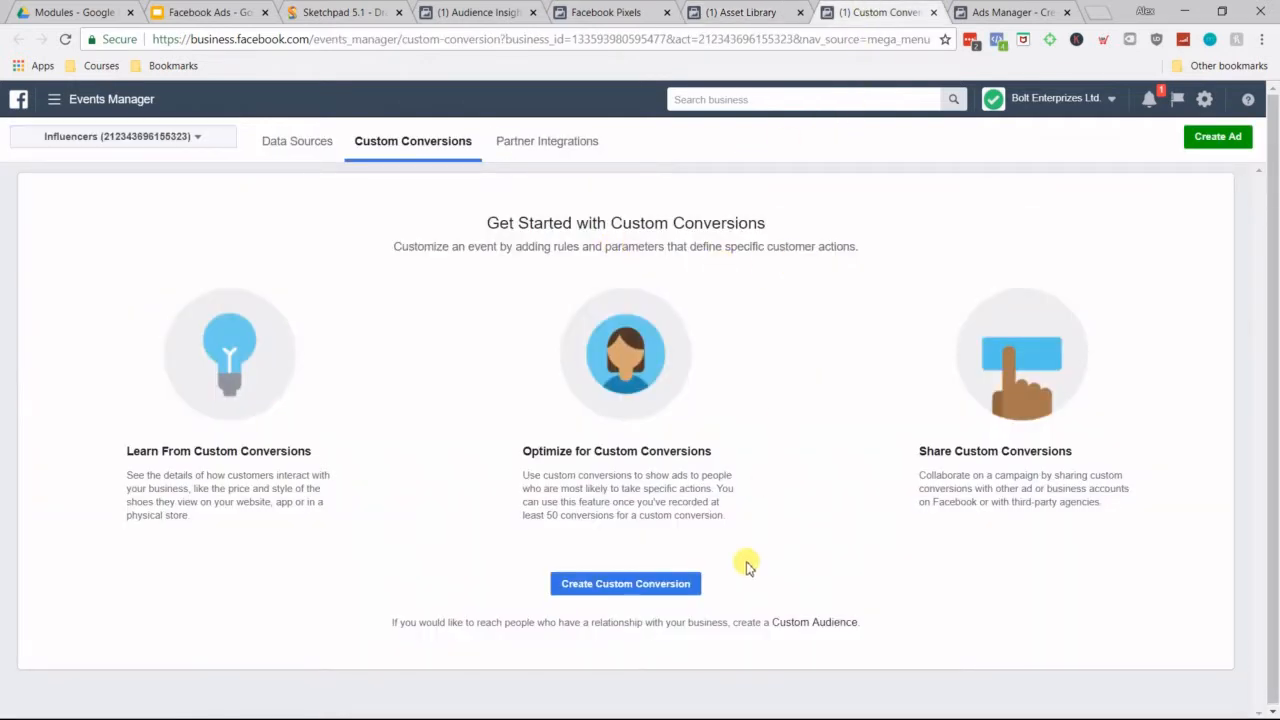
left_click(148, 106)
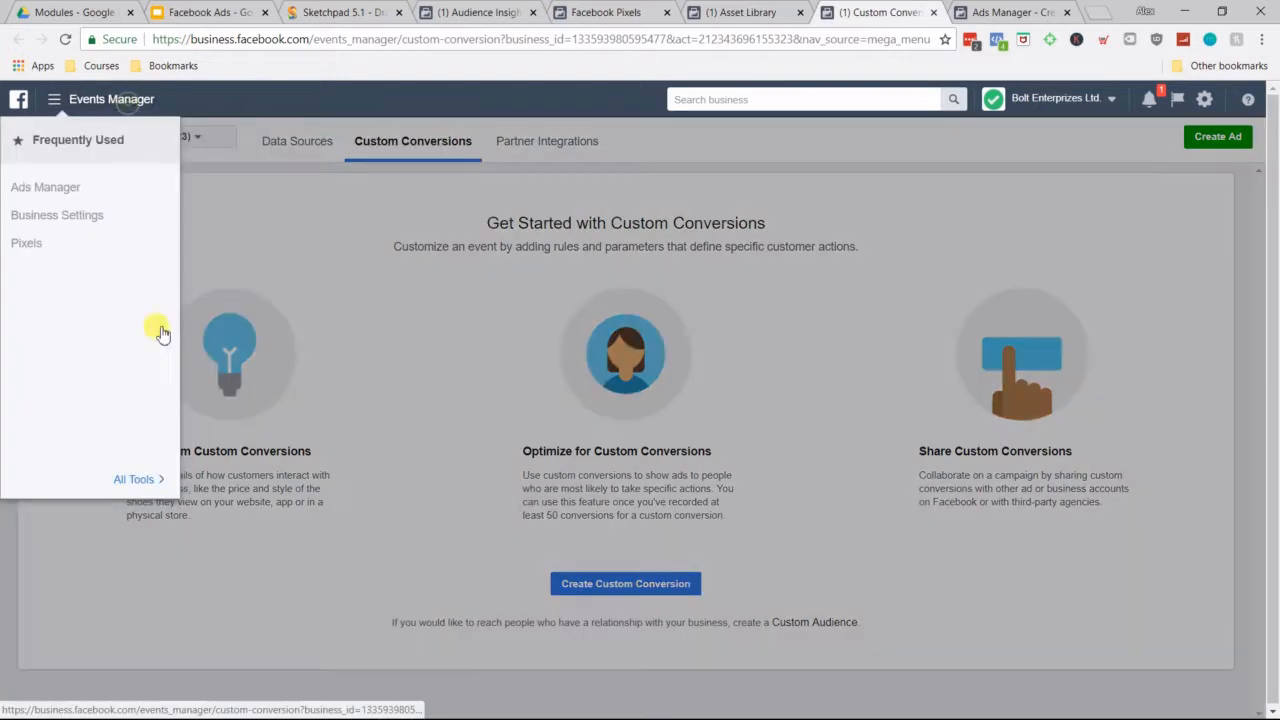
left_click(138, 480)
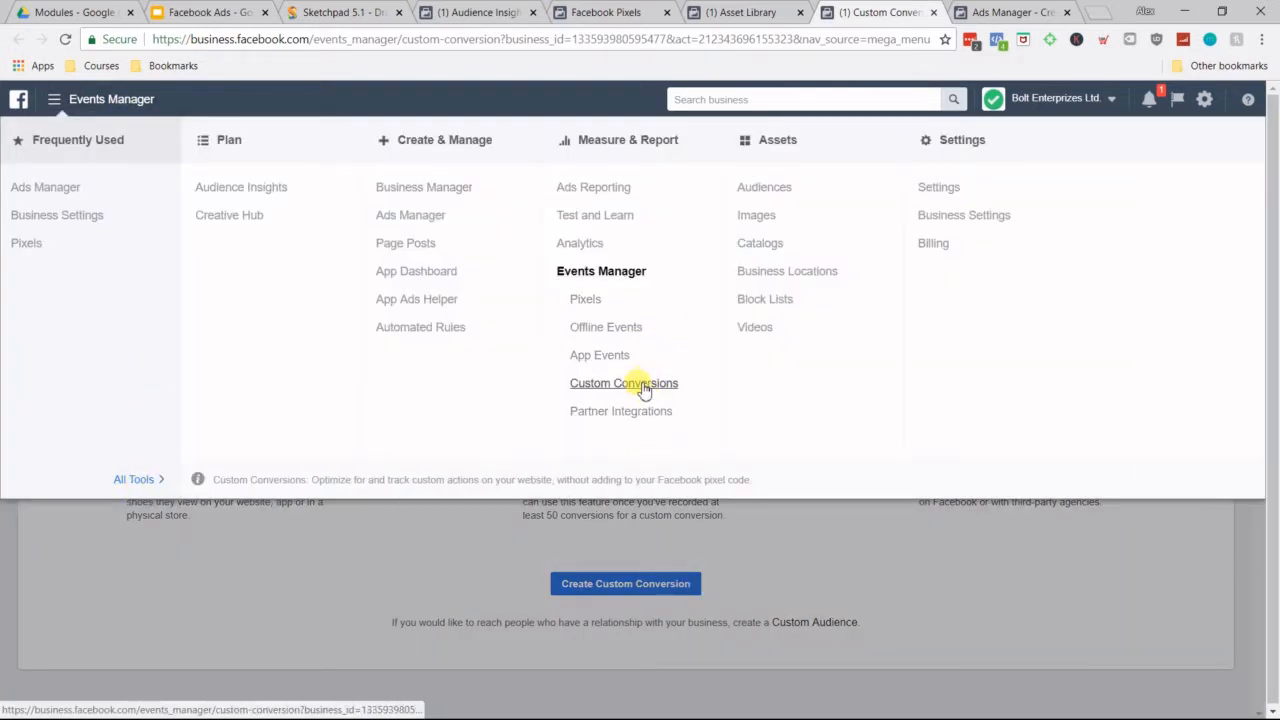
left_click(838, 544)
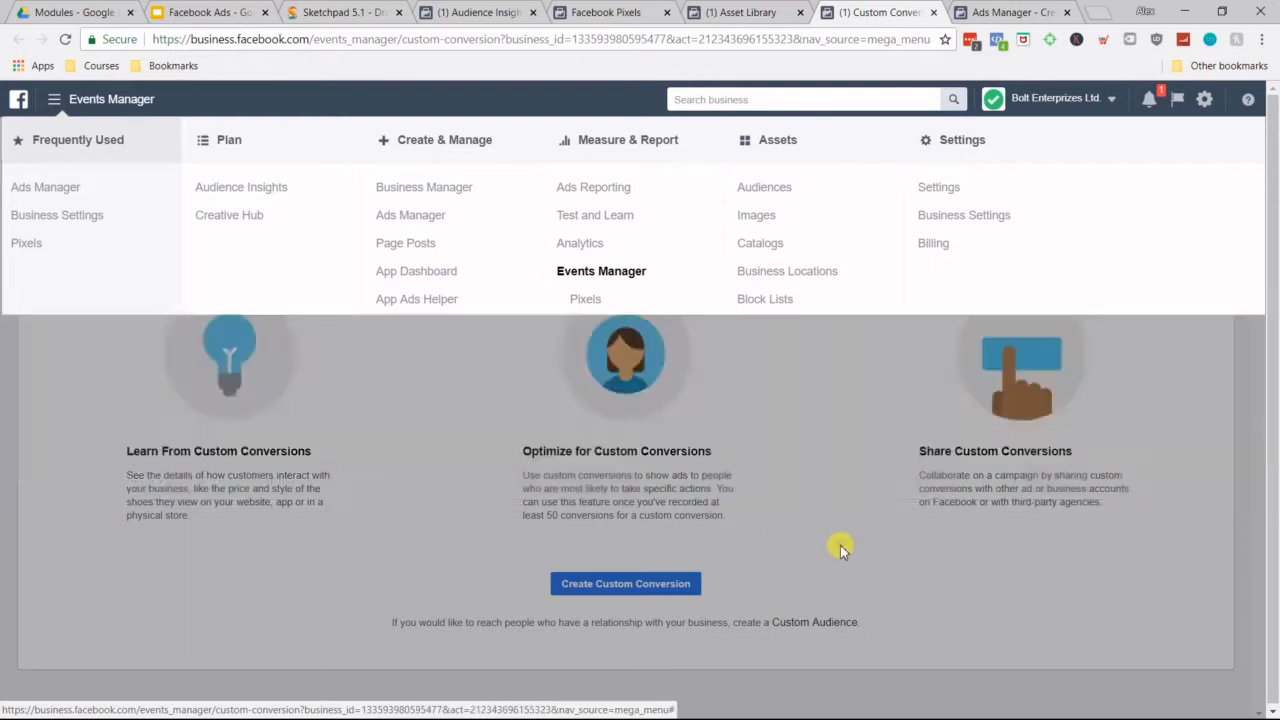
Step: Open the form for a new custom conversion, and create a blank 1536 by 734 px document in Sketchpad
left_click(666, 583)
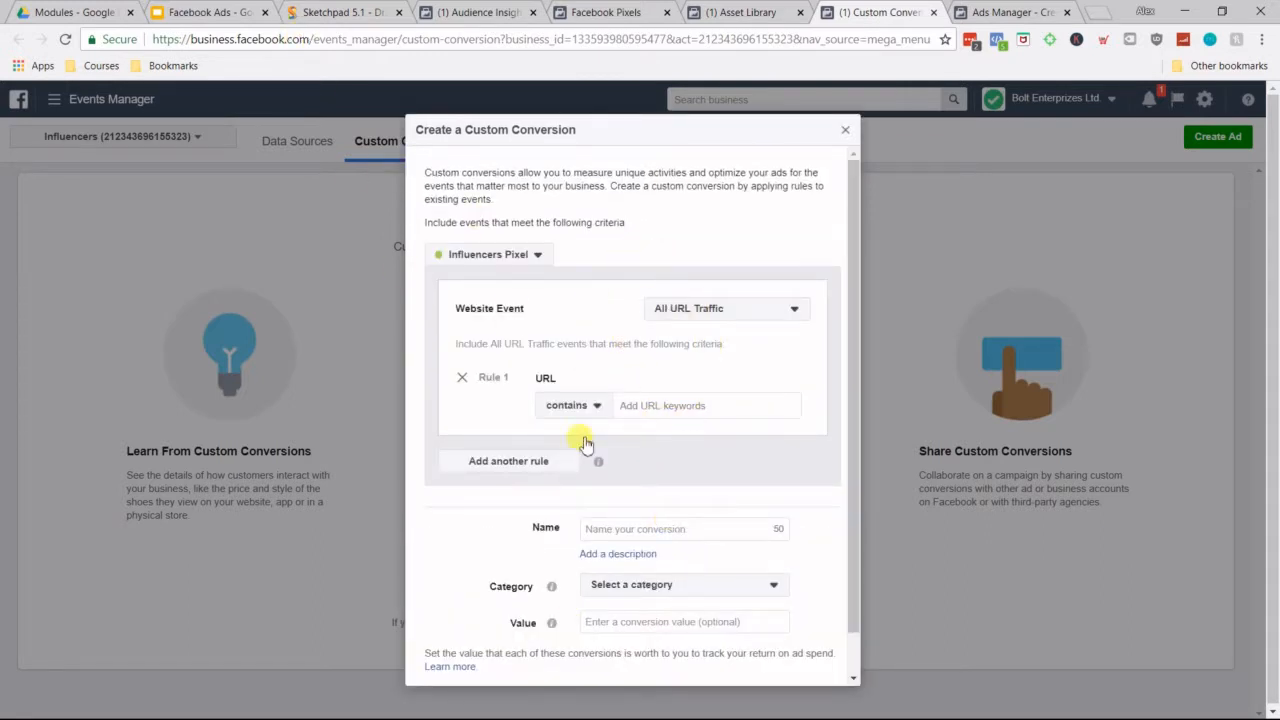
left_click(340, 12)
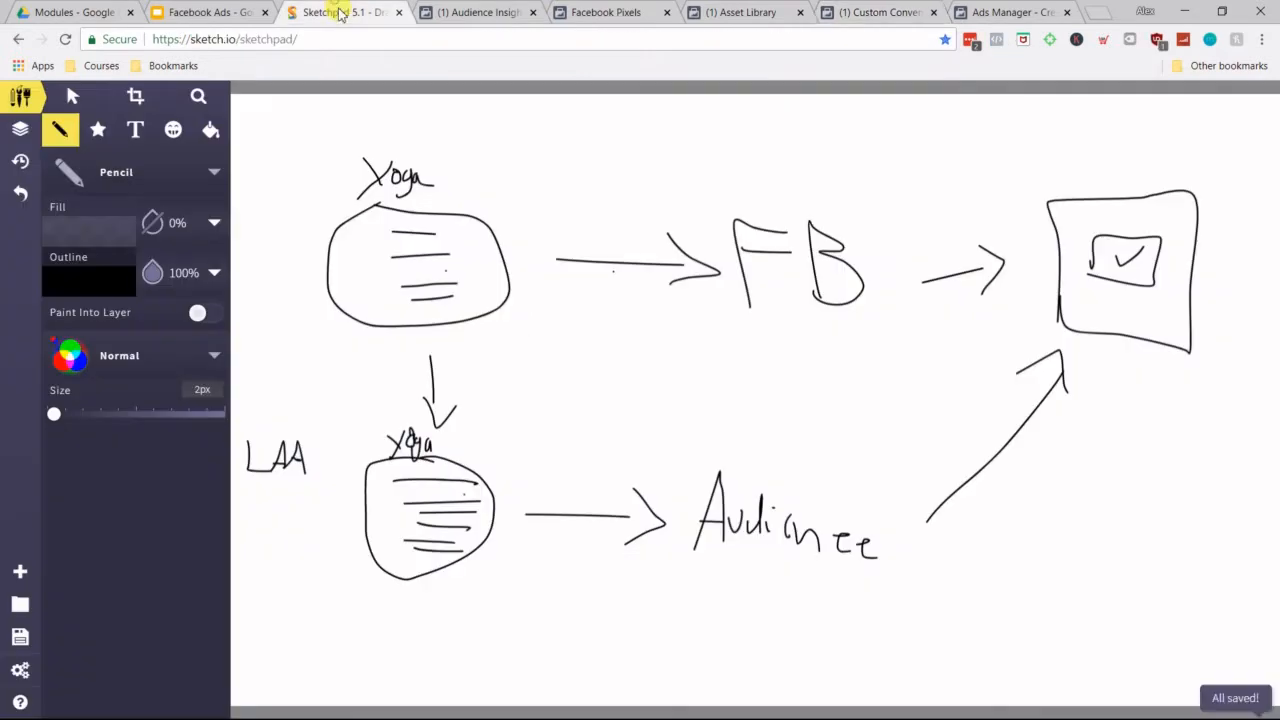
left_click(20, 571)
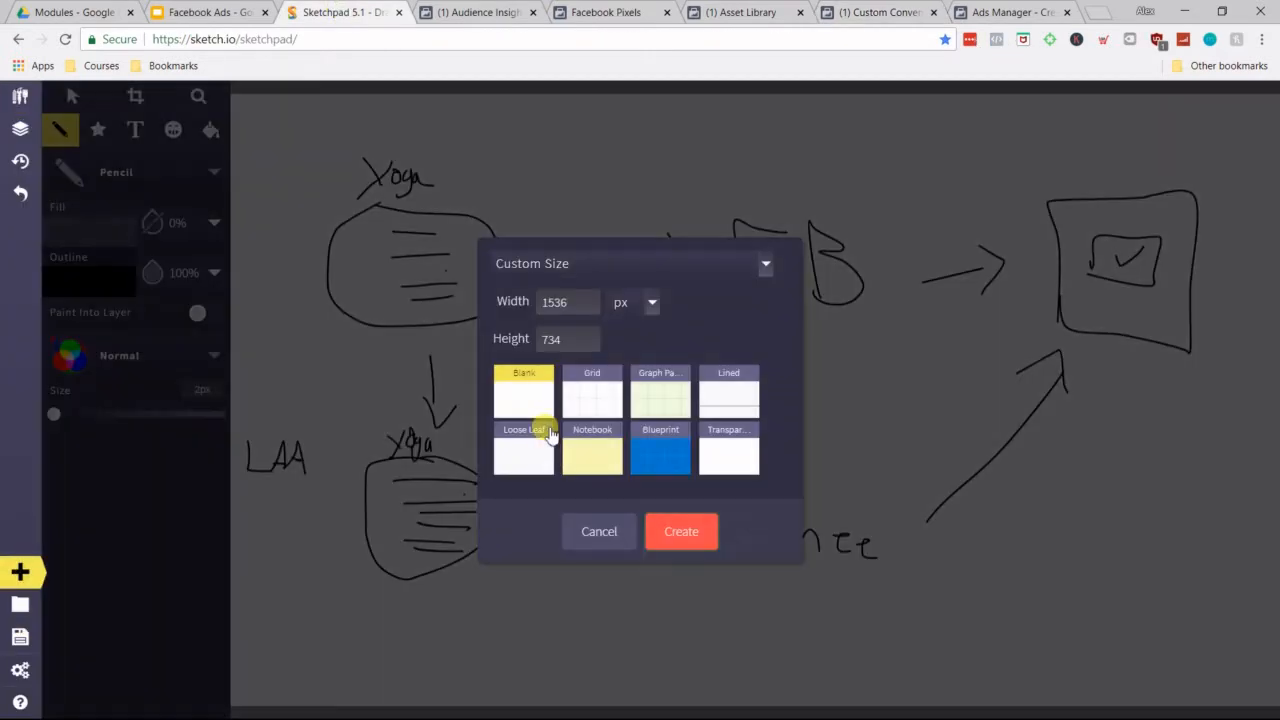
left_click(680, 531)
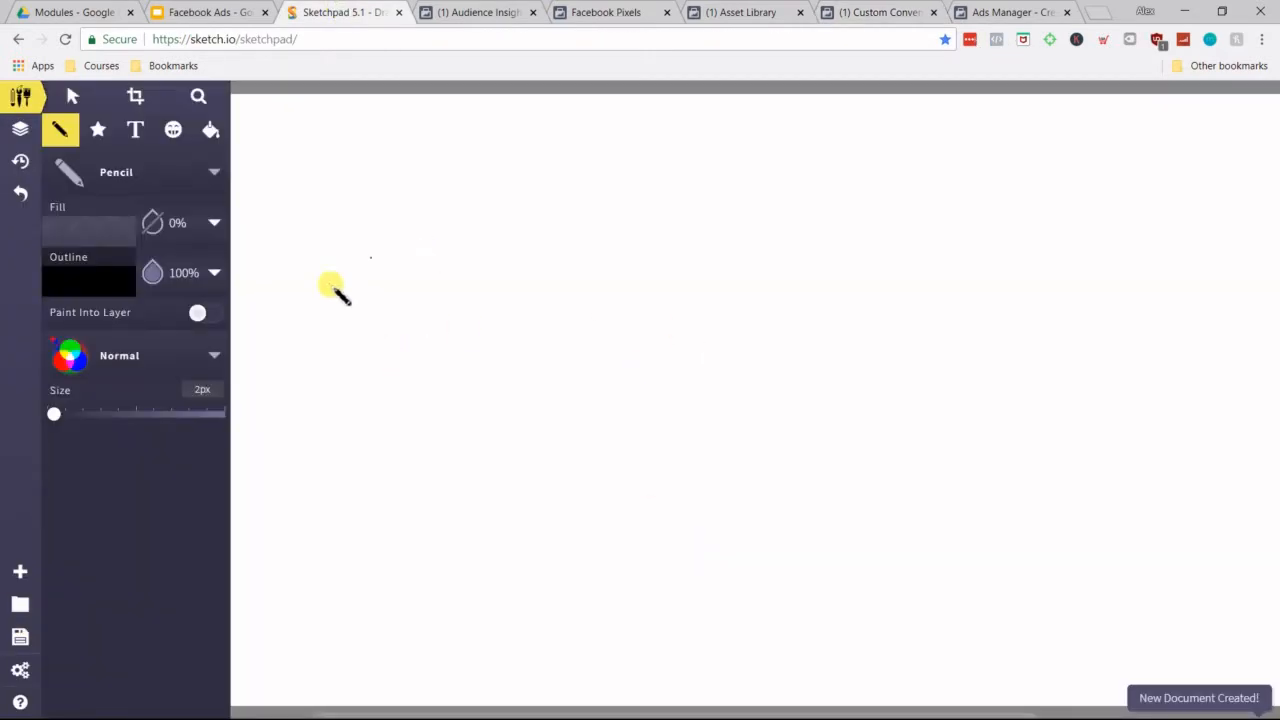
Step: With the Pencil, draw a rounded audience blob and an arrow leading to a square page labelled LP
mouse_move(316, 272)
left_mouse_down()
mouse_move(326, 418)
mouse_move(342, 273)
mouse_move(290, 272)
left_mouse_up()
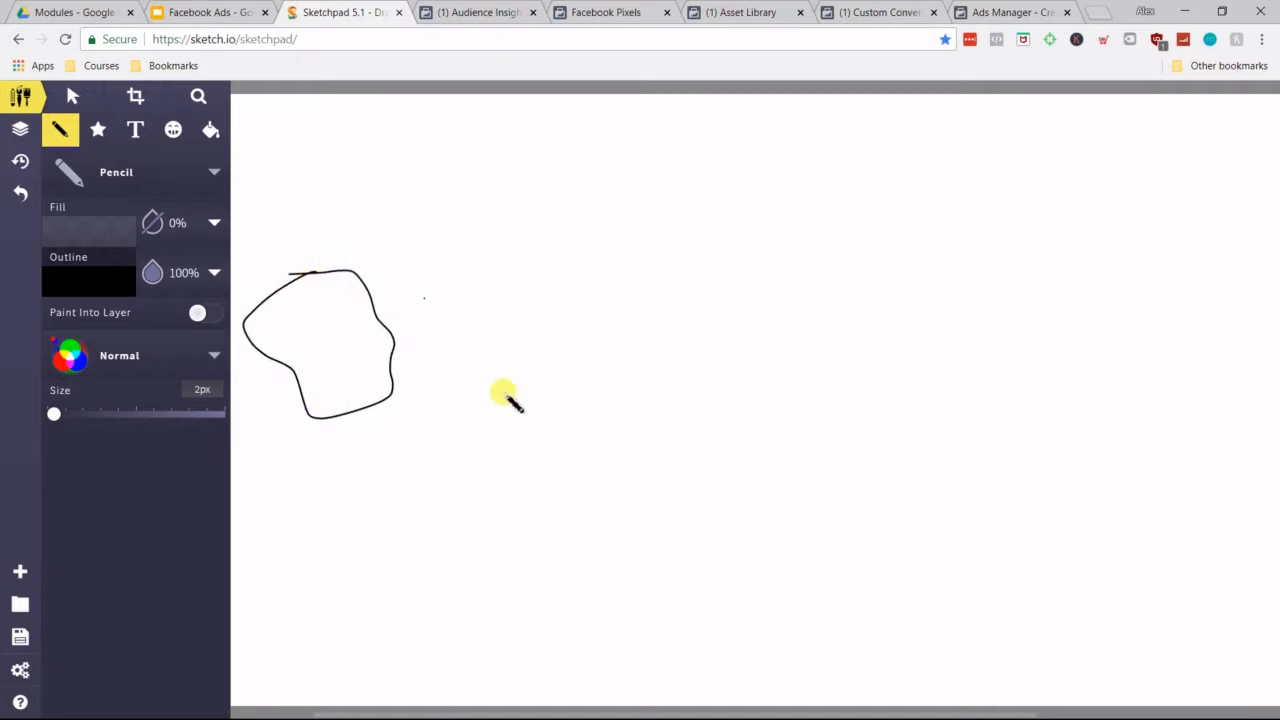
left_click_drag(422, 337, 490, 345)
mouse_move(544, 406)
left_mouse_down()
mouse_move(543, 270)
mouse_move(720, 266)
mouse_move(709, 434)
mouse_move(543, 429)
left_mouse_up()
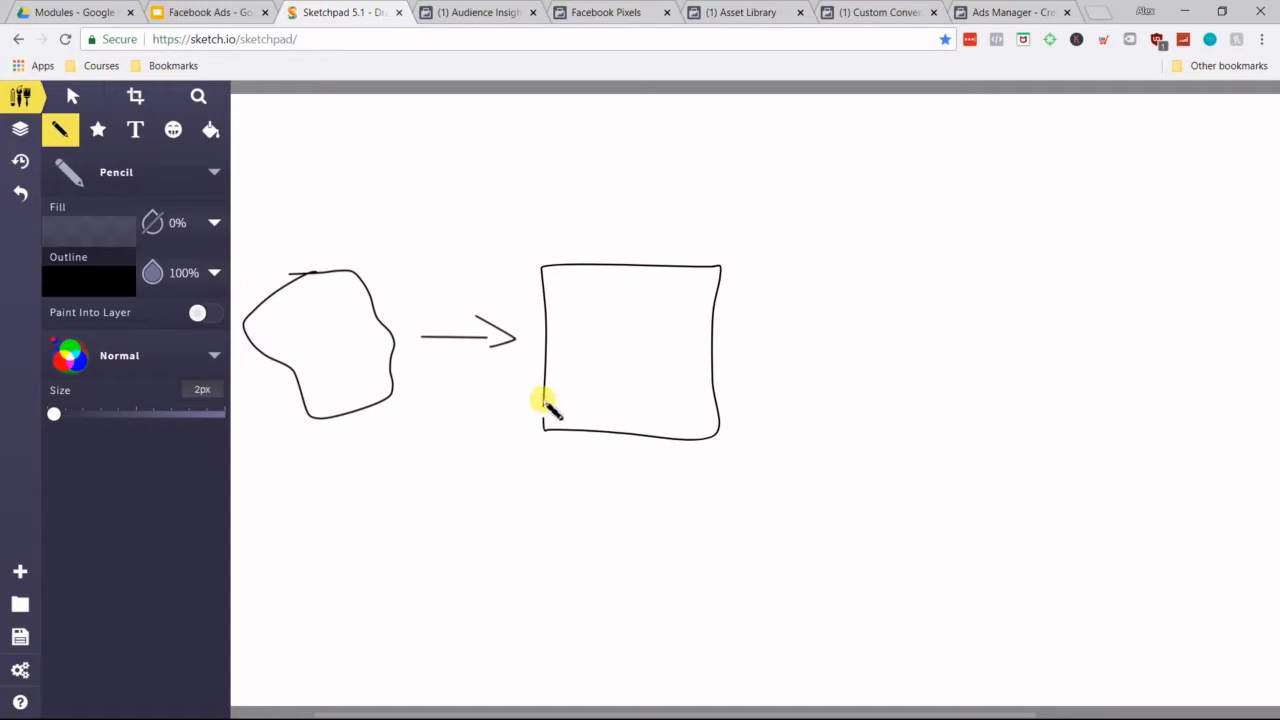
left_click_drag(600, 203, 625, 245)
mouse_move(638, 245)
left_mouse_down()
mouse_move(635, 208)
mouse_move(654, 211)
mouse_move(640, 224)
left_mouse_up()
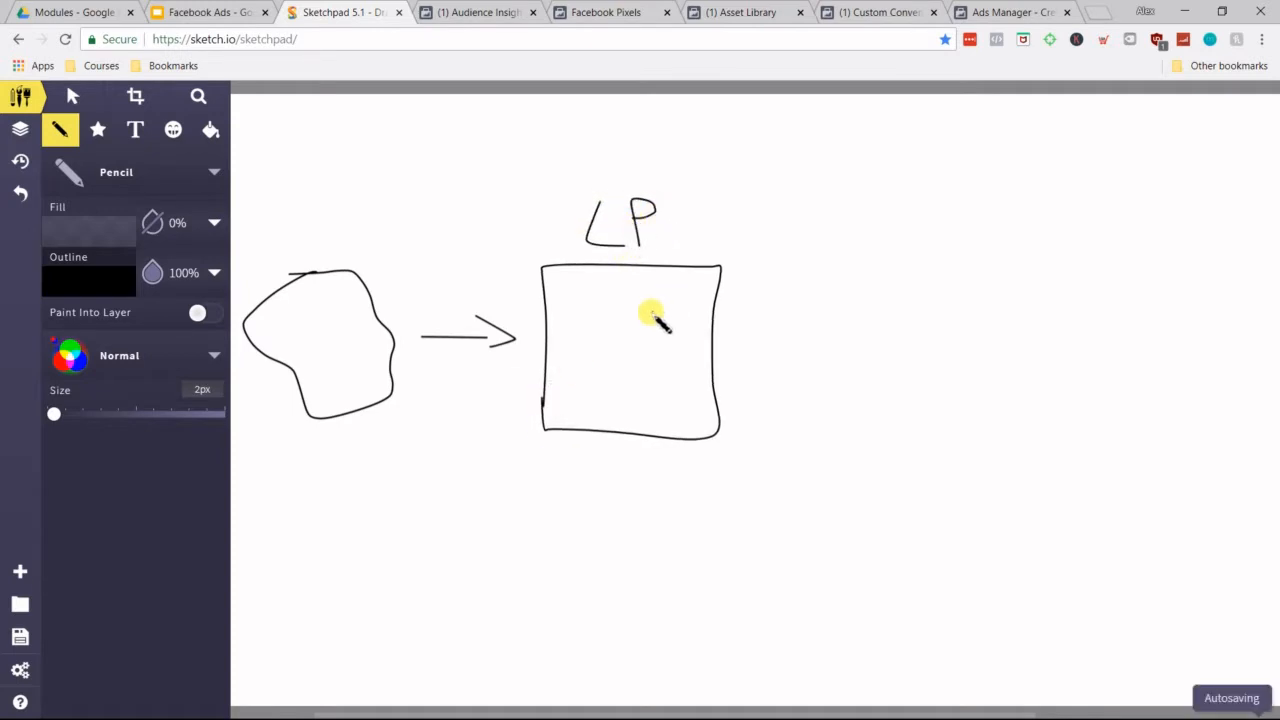
Step: Draw a button and a box marked D inside the LP page, and an arrow from it to a second page labelled TY
mouse_move(590, 410)
left_mouse_down()
mouse_move(632, 384)
mouse_move(663, 414)
mouse_move(589, 406)
left_mouse_up()
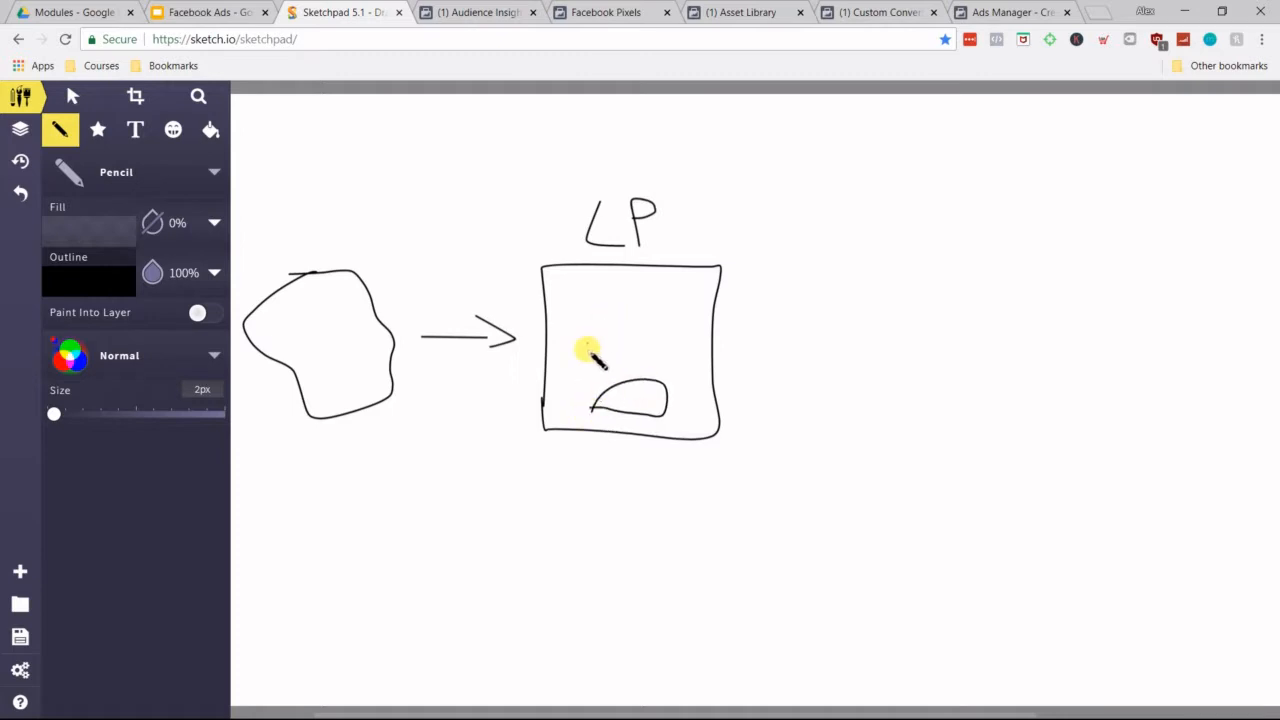
mouse_move(587, 352)
left_mouse_down()
mouse_move(671, 297)
mouse_move(680, 331)
mouse_move(591, 351)
mouse_move(629, 329)
left_mouse_up()
left_click_drag(733, 343, 795, 350)
mouse_move(851, 433)
left_mouse_down()
mouse_move(826, 266)
mouse_move(928, 262)
mouse_move(1014, 391)
mouse_move(900, 449)
mouse_move(862, 448)
mouse_move(852, 434)
left_mouse_up()
mouse_move(896, 196)
left_mouse_down()
mouse_move(897, 220)
mouse_move(905, 184)
mouse_move(928, 228)
left_mouse_up()
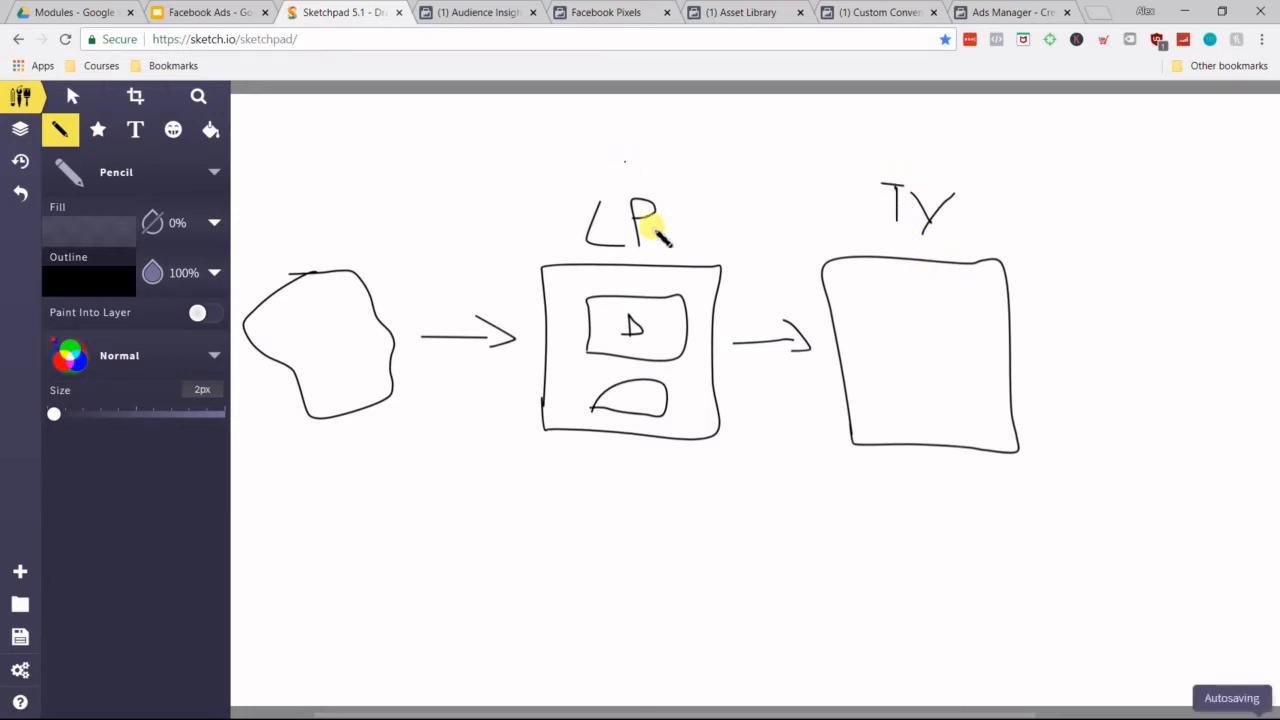
Step: Write /go above LP and /ty above TY, and connect the two pages with a curved arrow labelled C
mouse_move(623, 110)
left_mouse_down()
mouse_move(589, 157)
mouse_move(617, 137)
mouse_move(614, 166)
mouse_move(650, 140)
left_mouse_up()
mouse_move(943, 118)
left_mouse_down()
mouse_move(910, 158)
mouse_move(956, 157)
mouse_move(966, 141)
mouse_move(976, 153)
left_mouse_up()
left_click_drag(989, 141, 962, 170)
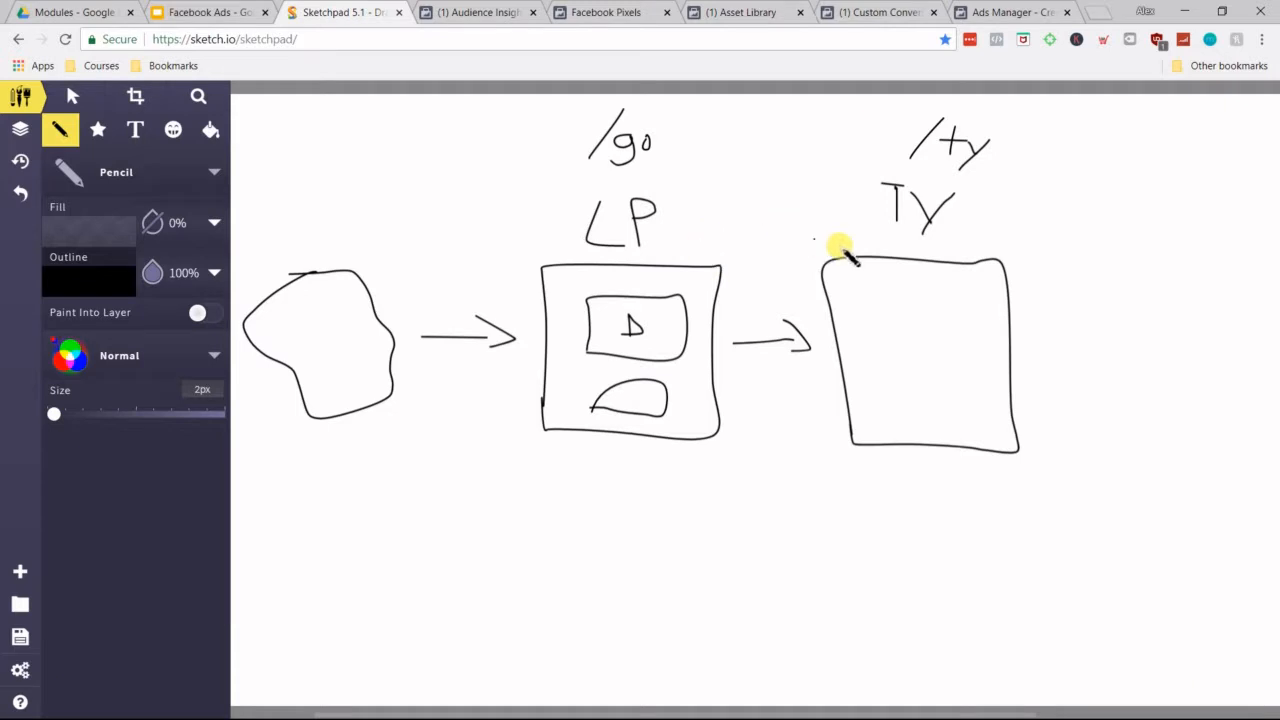
mouse_move(700, 249)
left_mouse_down()
mouse_move(743, 223)
mouse_move(826, 240)
mouse_move(831, 229)
mouse_move(818, 232)
left_mouse_up()
left_click_drag(782, 185, 784, 199)
left_click(780, 281)
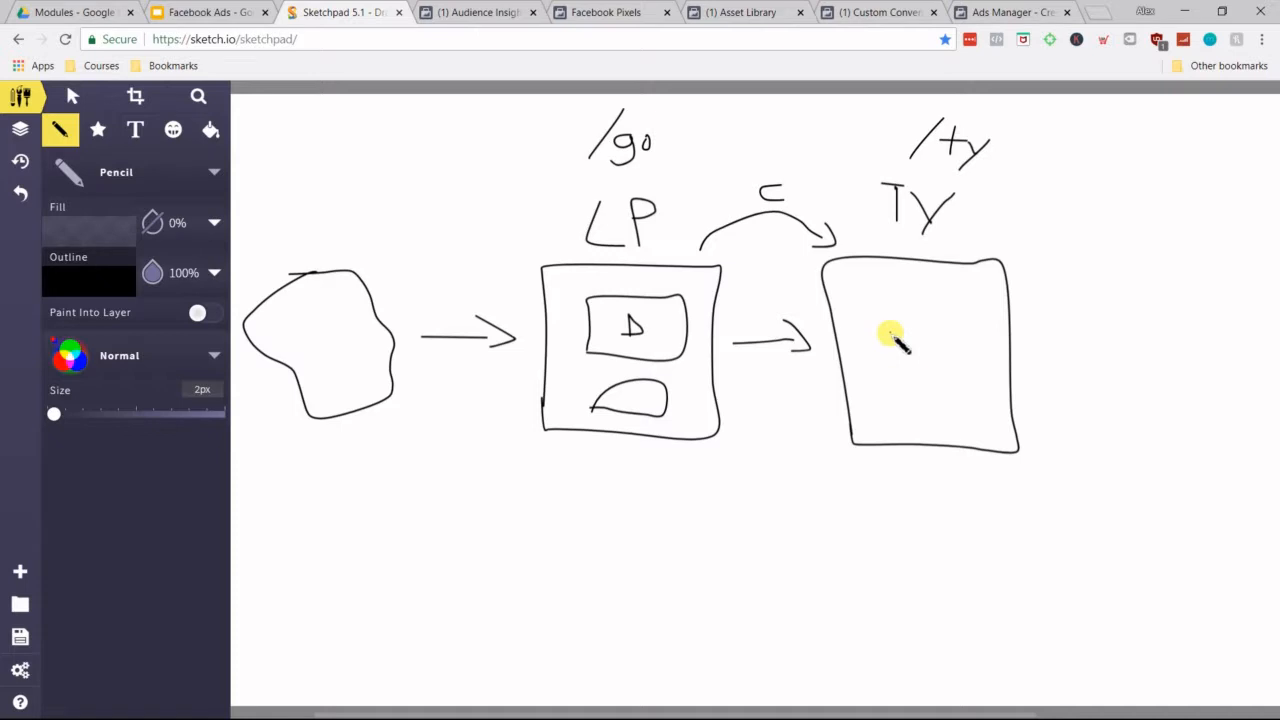
Step: Below the LP page, draw a page labelled SP with a $ button, and an arrow from it to another empty page
mouse_move(558, 650)
left_mouse_down()
mouse_move(558, 500)
mouse_move(688, 492)
mouse_move(697, 614)
mouse_move(677, 660)
mouse_move(558, 655)
left_mouse_up()
mouse_move(619, 455)
left_mouse_down()
mouse_move(600, 477)
mouse_move(646, 457)
mouse_move(631, 467)
left_mouse_up()
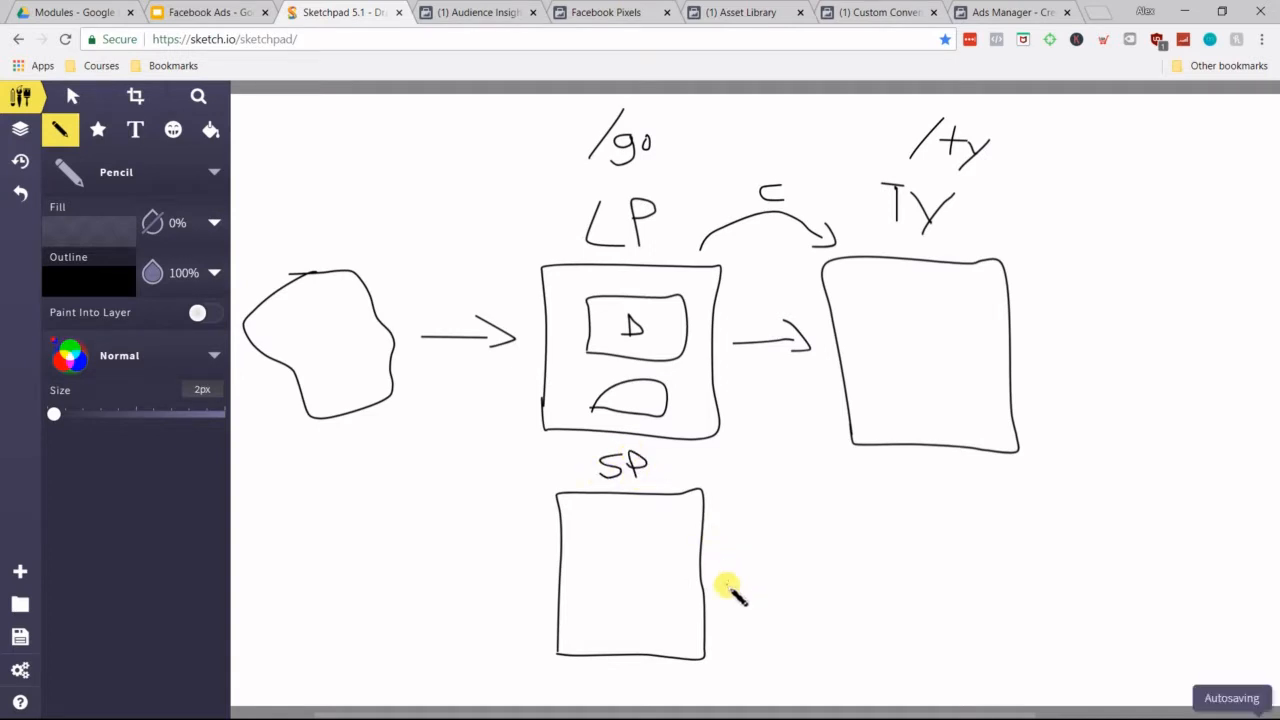
mouse_move(636, 601)
left_mouse_down()
mouse_move(591, 628)
mouse_move(663, 616)
mouse_move(625, 596)
mouse_move(624, 627)
left_mouse_up()
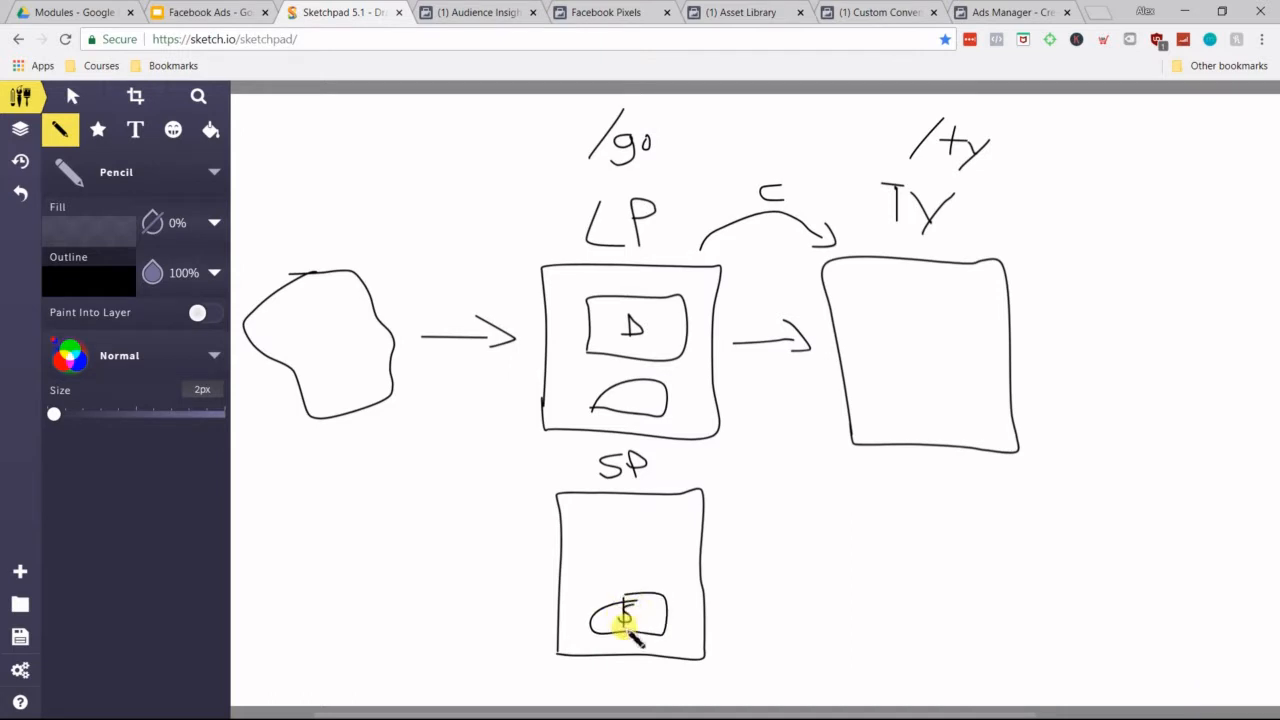
left_click_drag(725, 572, 812, 572)
left_click_drag(790, 558, 788, 585)
mouse_move(867, 655)
left_mouse_down()
mouse_move(840, 491)
mouse_move(928, 485)
mouse_move(1029, 629)
mouse_move(866, 651)
left_mouse_up()
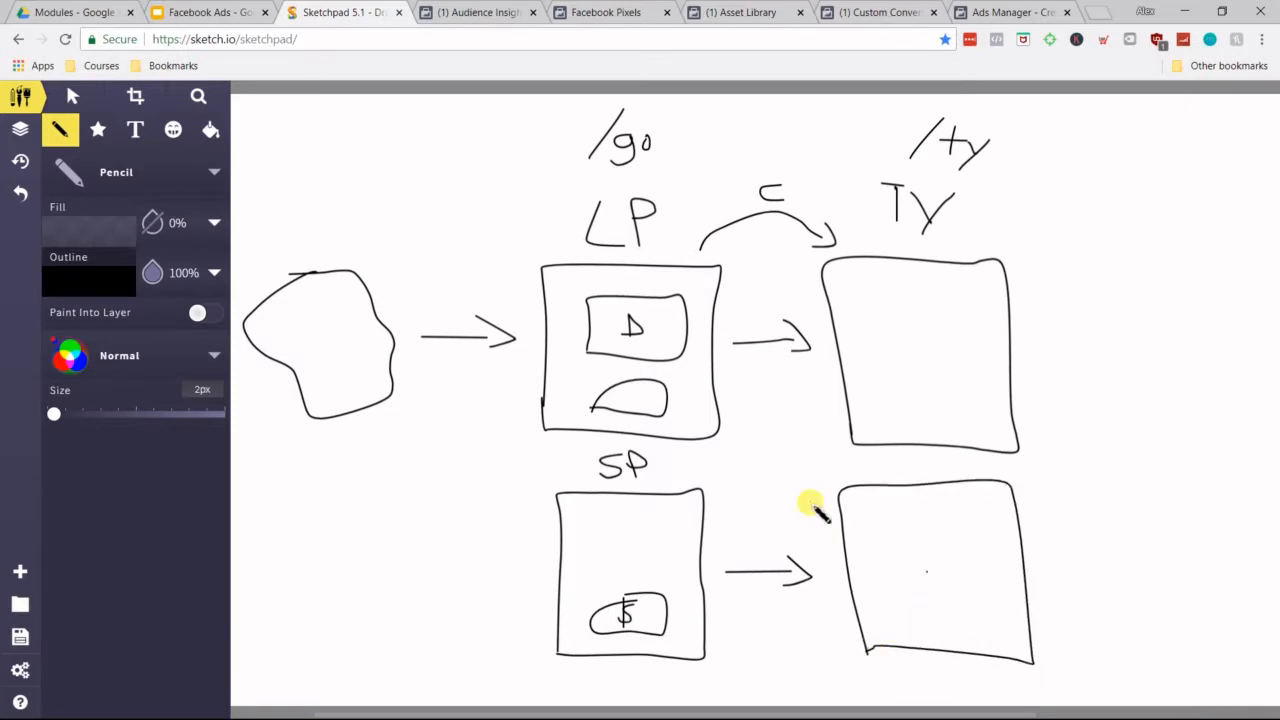
Step: Draw a curved arrow labelled C from the SP page to its target page, and write $ above the straight arrow
mouse_move(714, 484)
left_mouse_down()
mouse_move(809, 466)
mouse_move(830, 474)
mouse_move(820, 486)
left_mouse_up()
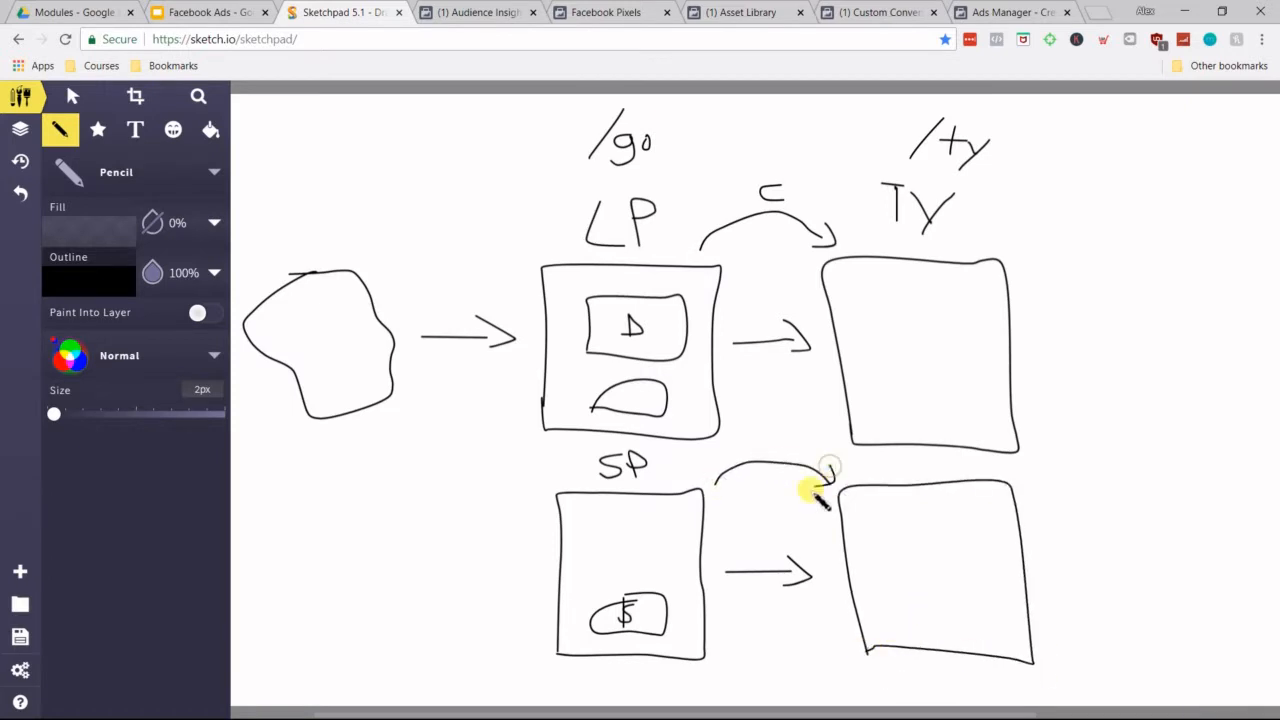
left_click_drag(787, 421, 764, 443)
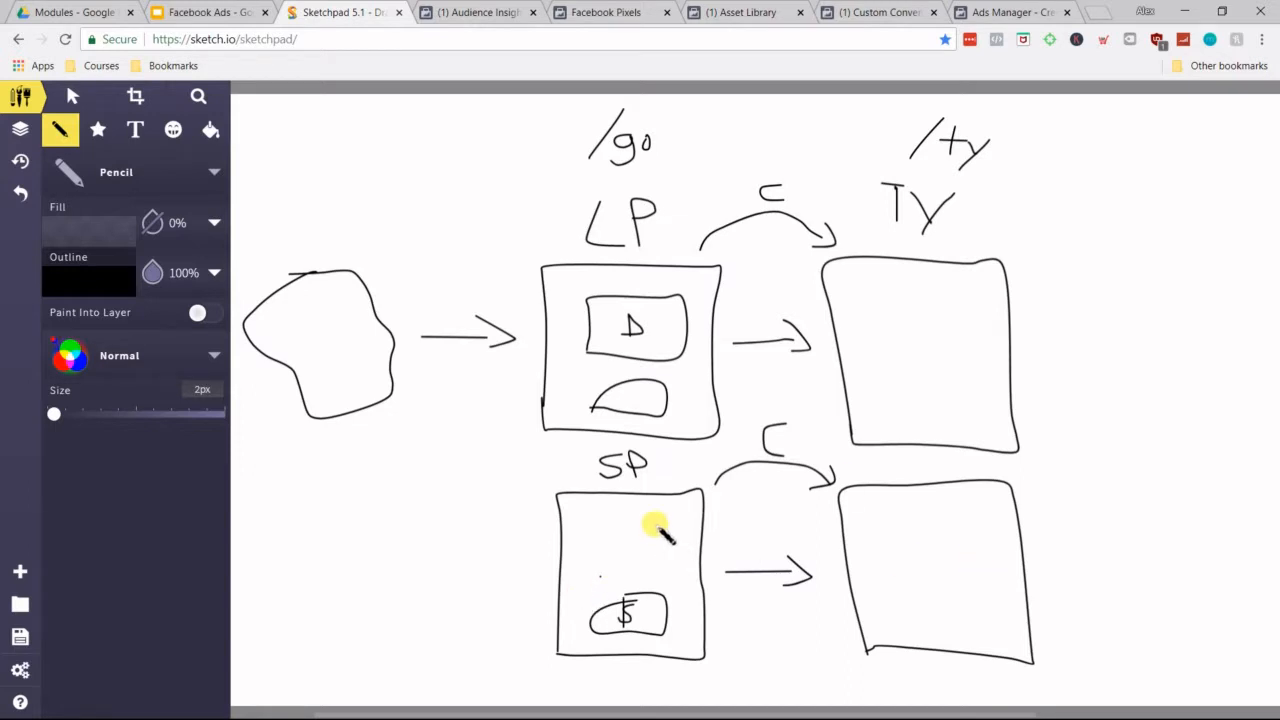
mouse_move(766, 513)
left_mouse_down()
mouse_move(749, 529)
mouse_move(750, 556)
left_mouse_up()
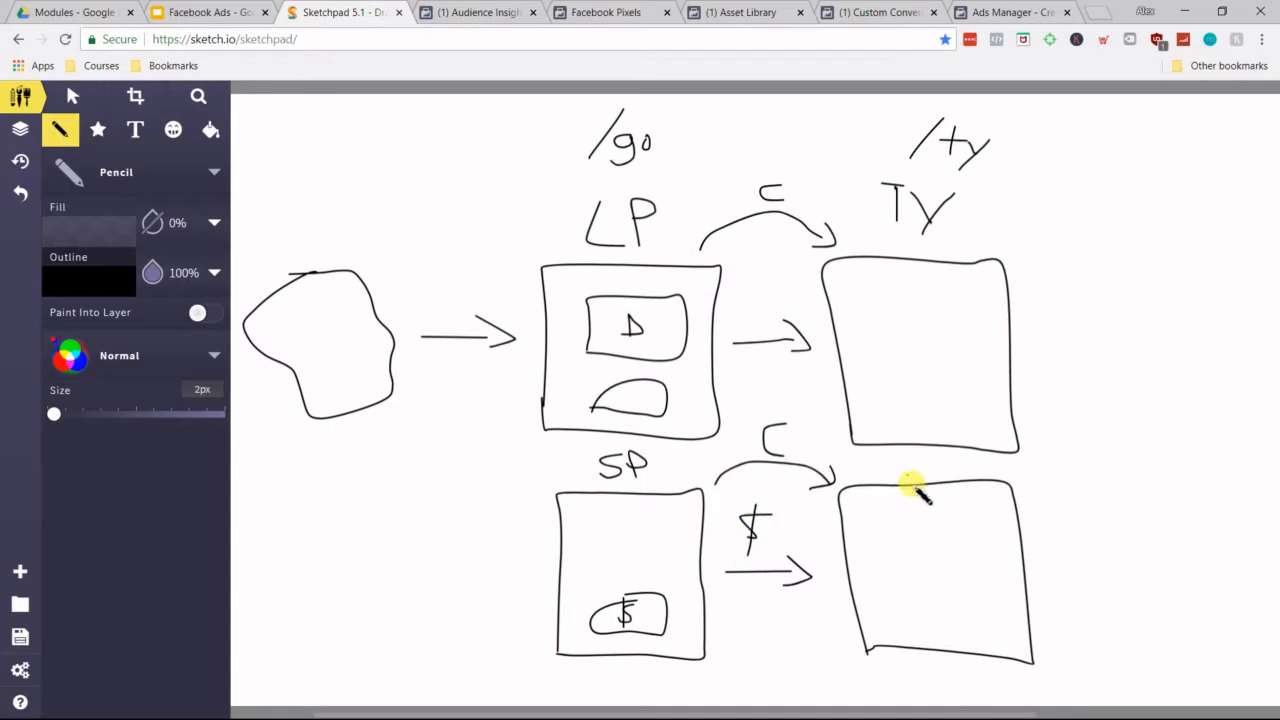
Step: Label the page after SP as TY and scribble a dense circle inside it
mouse_move(903, 452)
left_mouse_down()
mouse_move(903, 480)
mouse_move(916, 451)
mouse_move(929, 469)
left_mouse_up()
left_click_drag(946, 458, 926, 482)
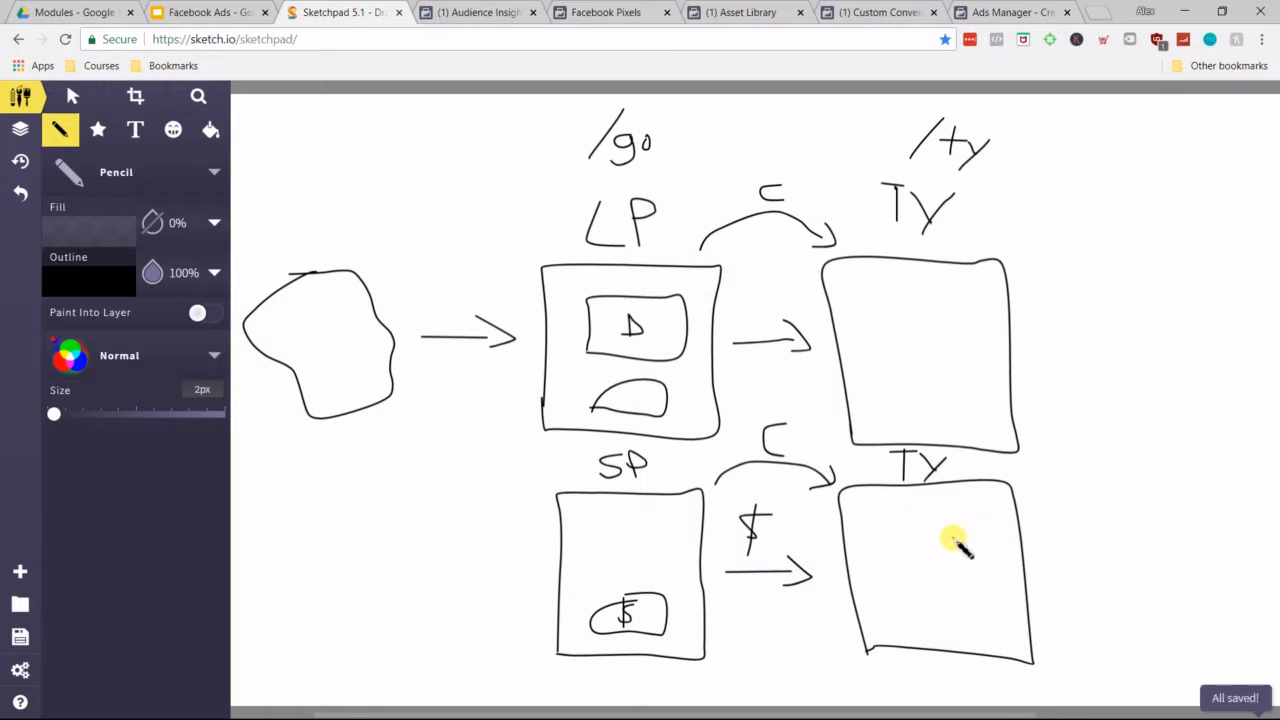
left_click_drag(886, 545, 908, 532)
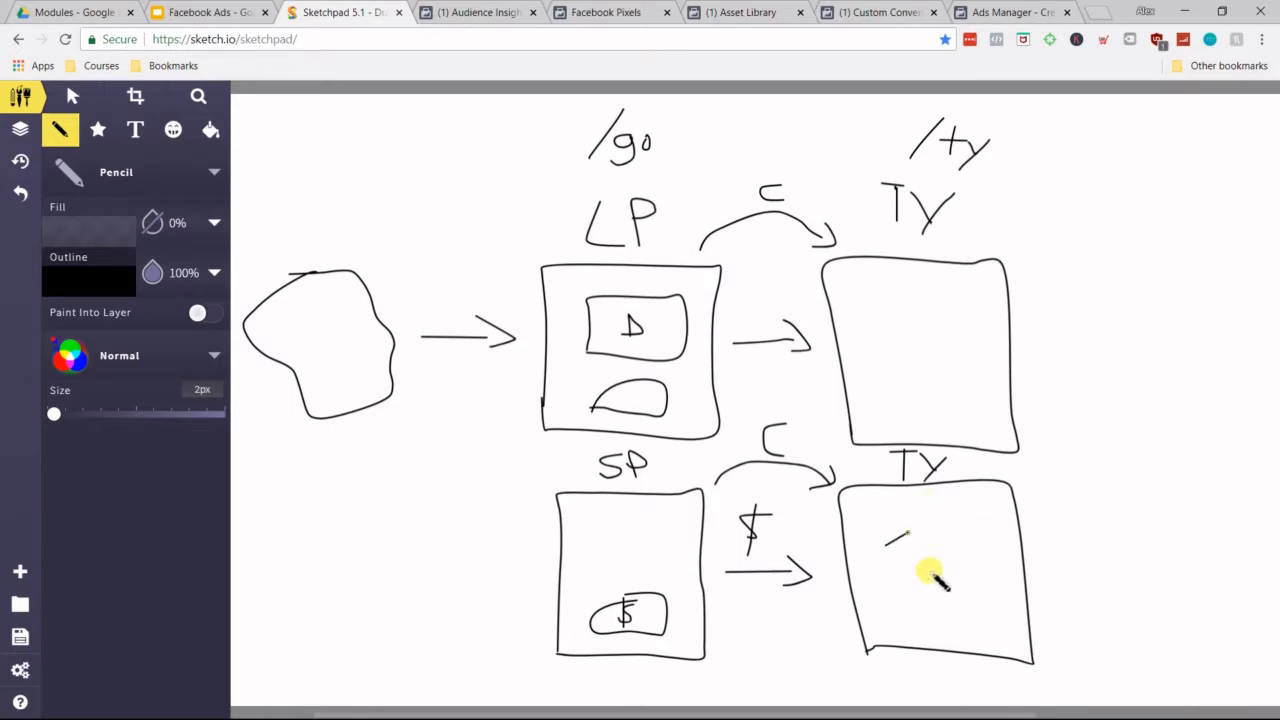
mouse_move(944, 585)
left_mouse_down()
mouse_move(963, 557)
mouse_move(943, 563)
mouse_move(975, 605)
left_mouse_up()
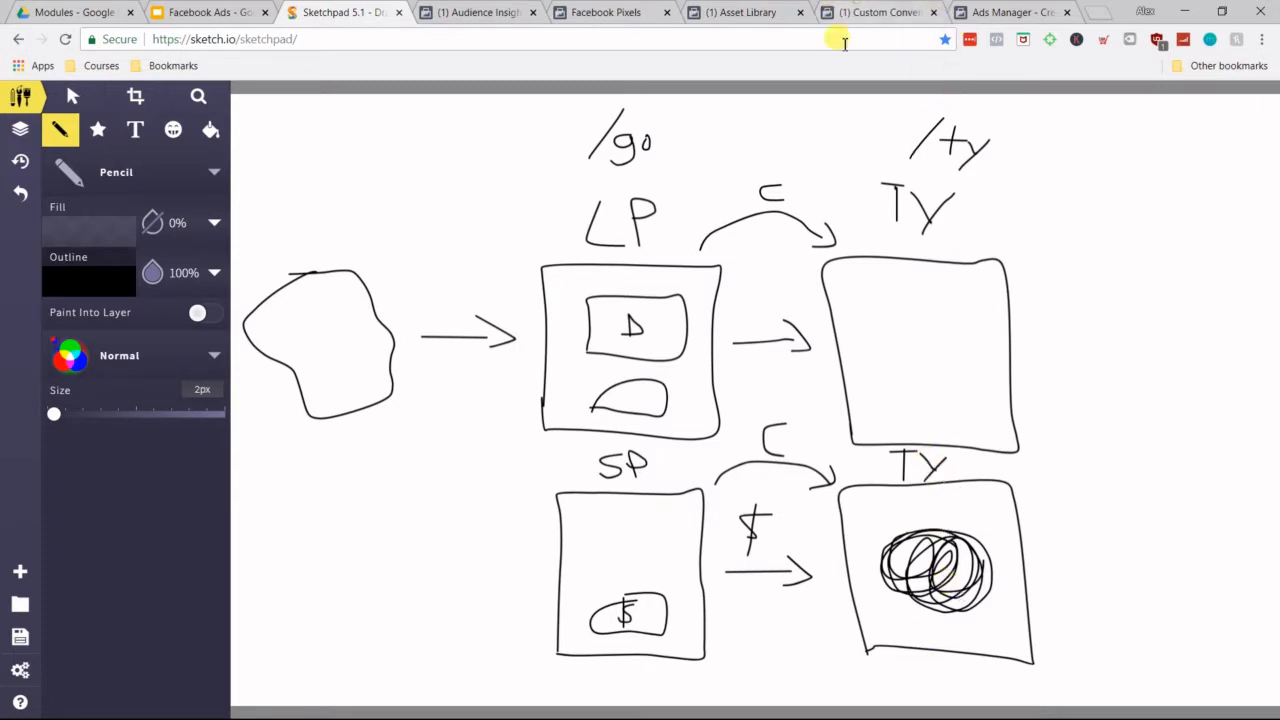
Step: In the custom conversion form, keep All URL Traffic, set the URL rule to contain smstars.co/ty, and name the conversion Buyers
left_click(865, 12)
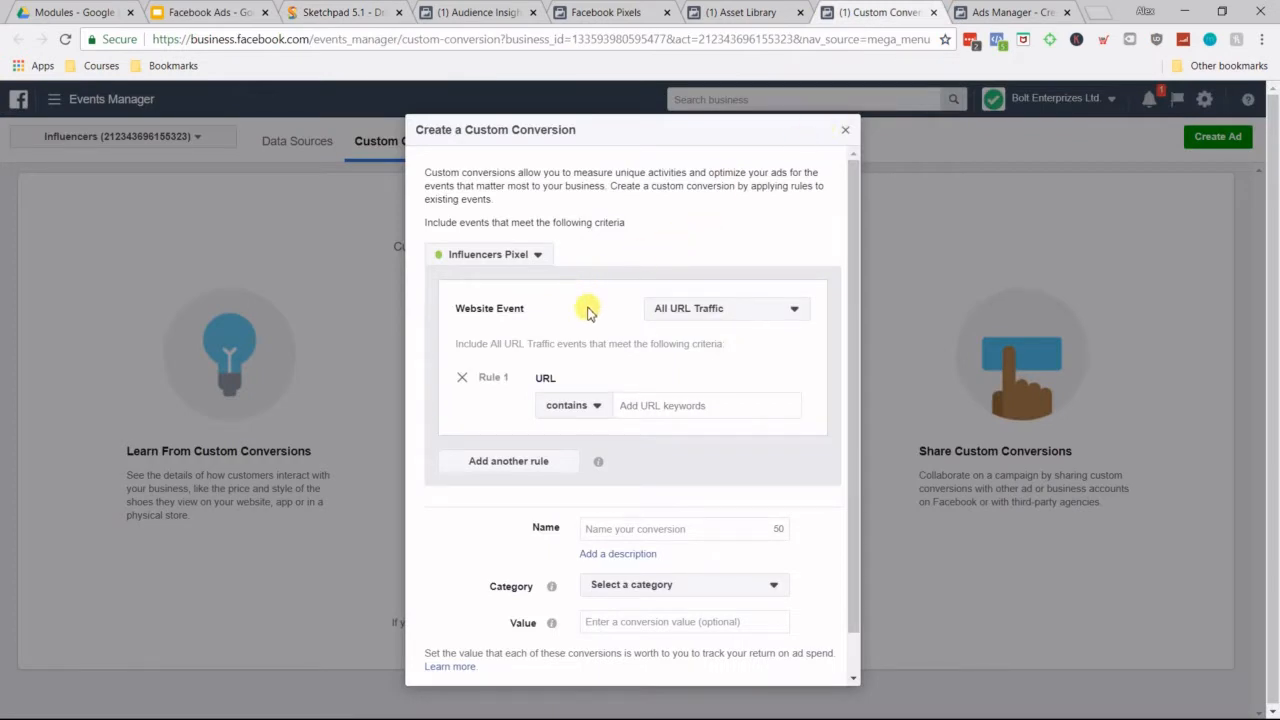
left_click(712, 314)
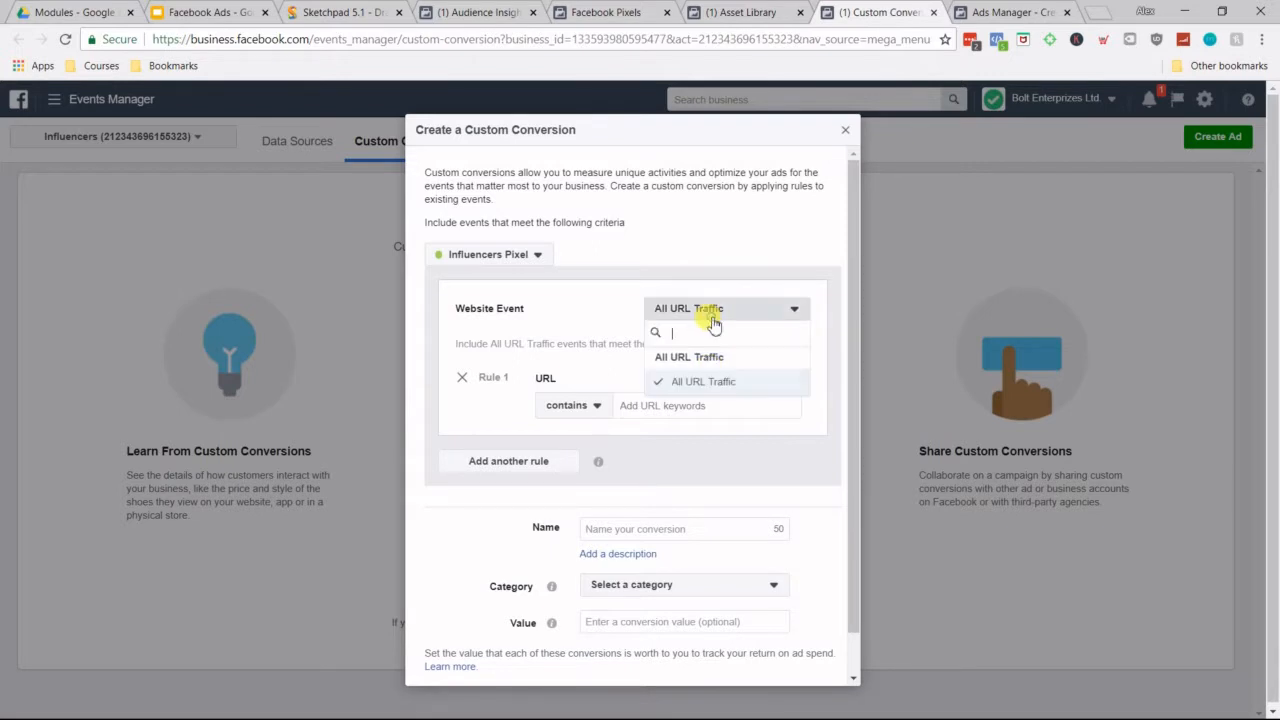
left_click(714, 322)
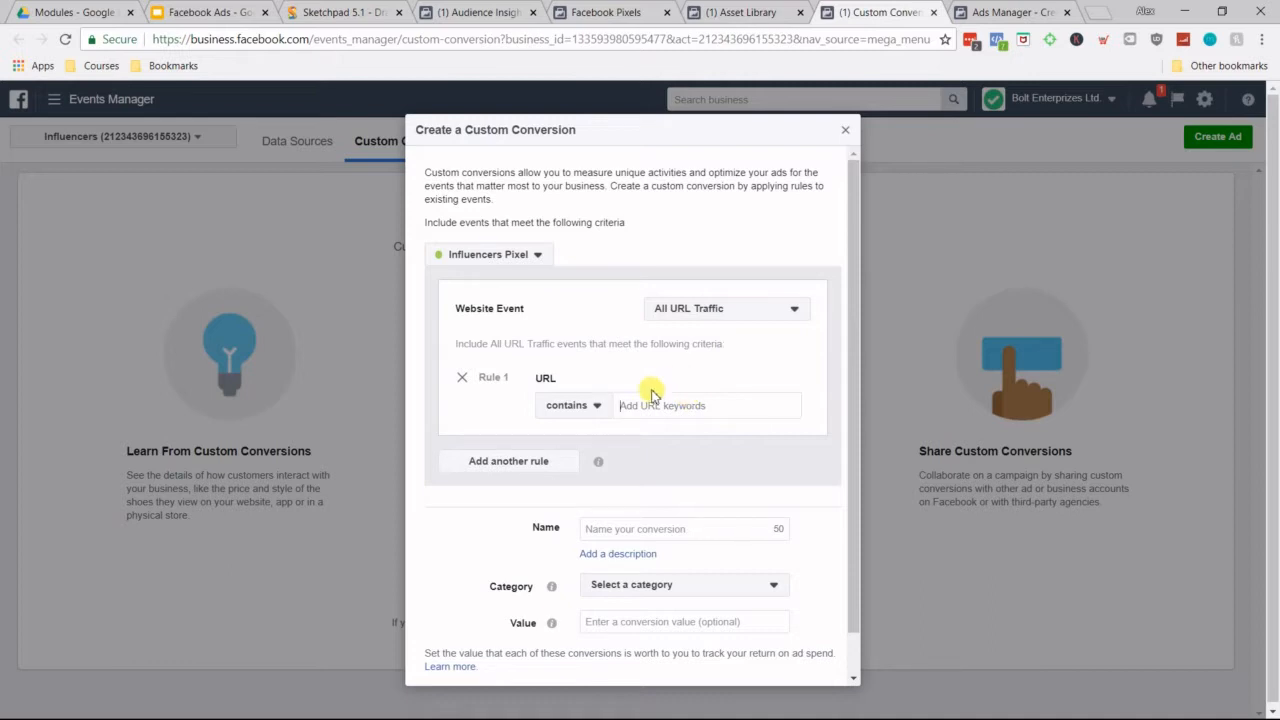
left_click(692, 404)
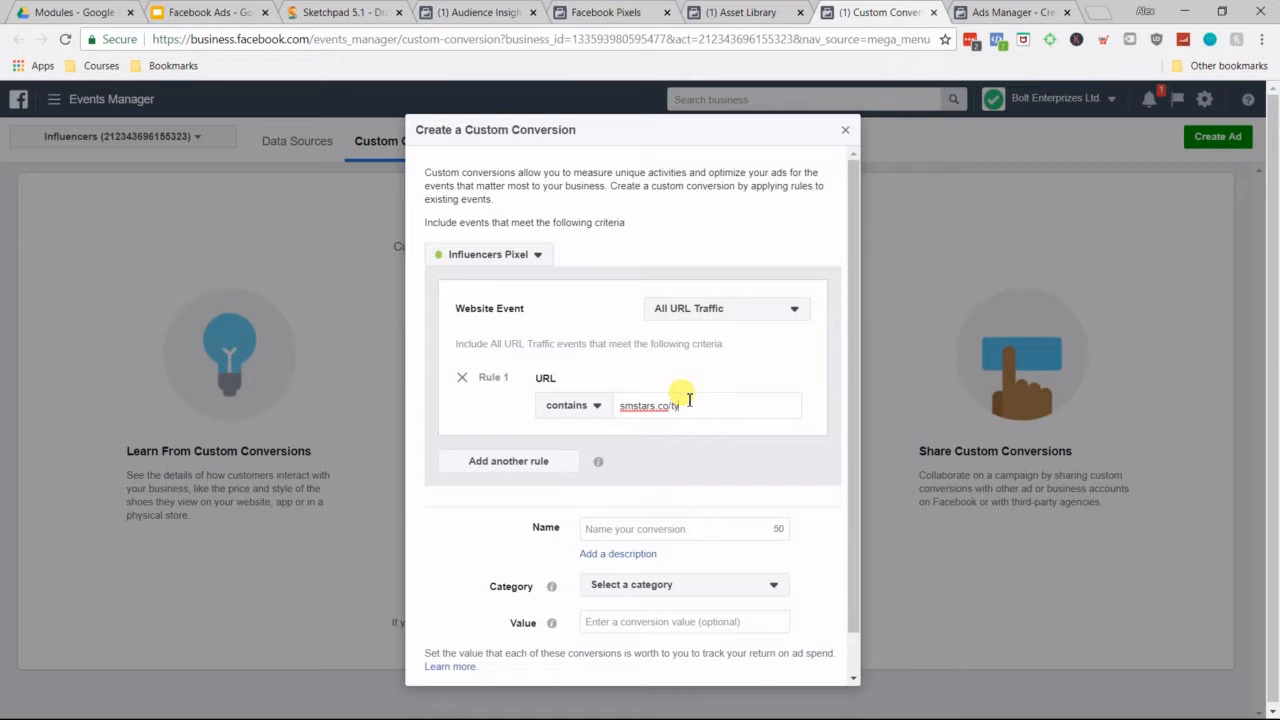
key("Return")
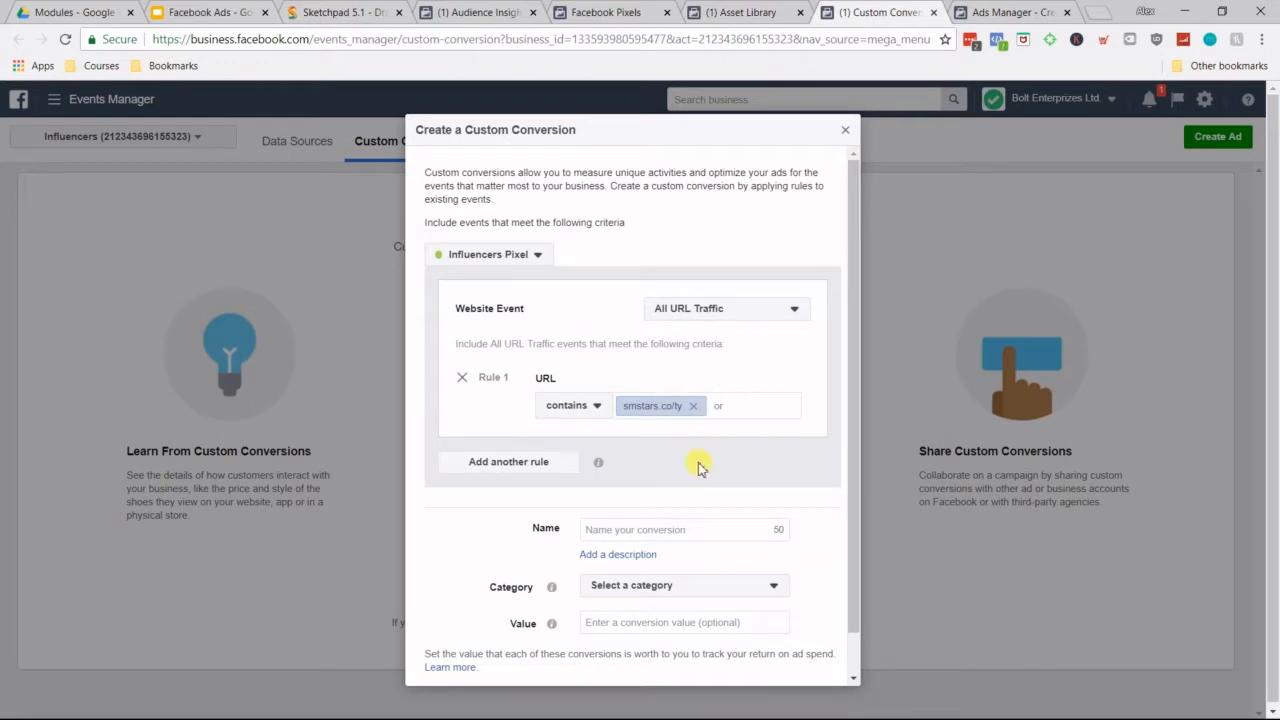
left_click(639, 531)
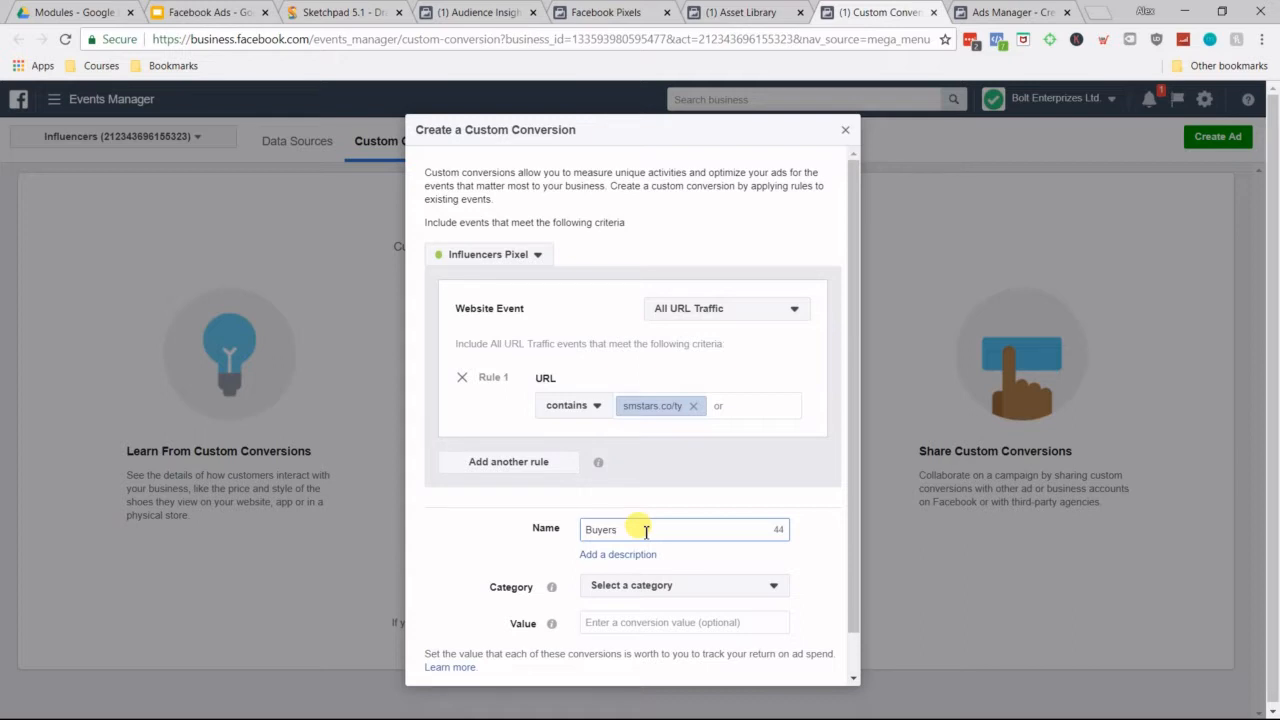
Step: Refer back to the funnel sketch in Sketchpad, and set the custom conversion's category to Purchase
left_click(345, 12)
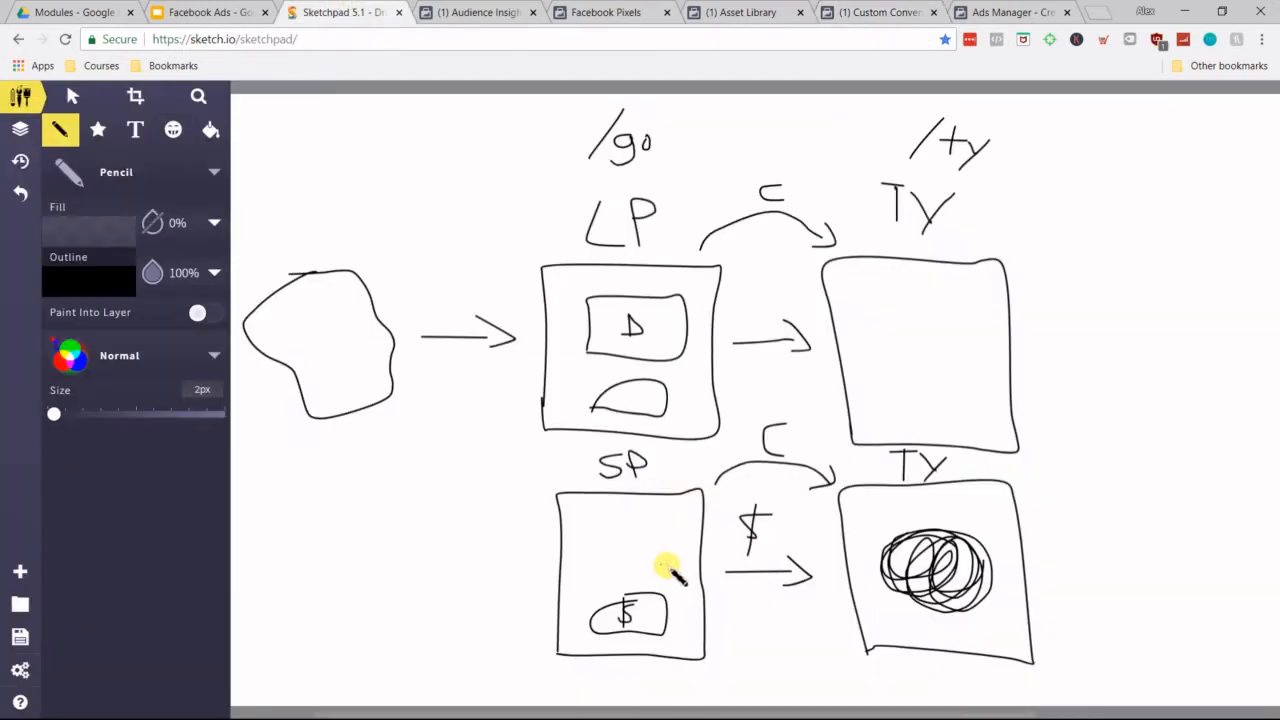
left_click(886, 308)
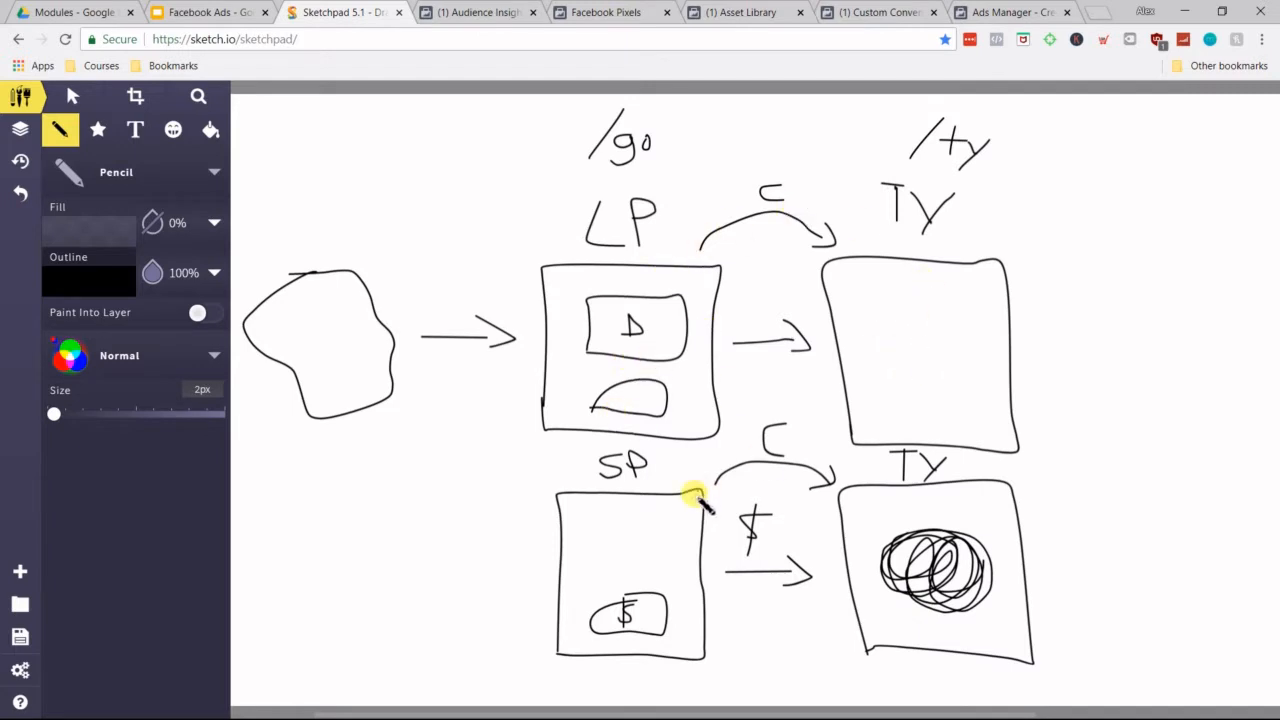
left_click(873, 8)
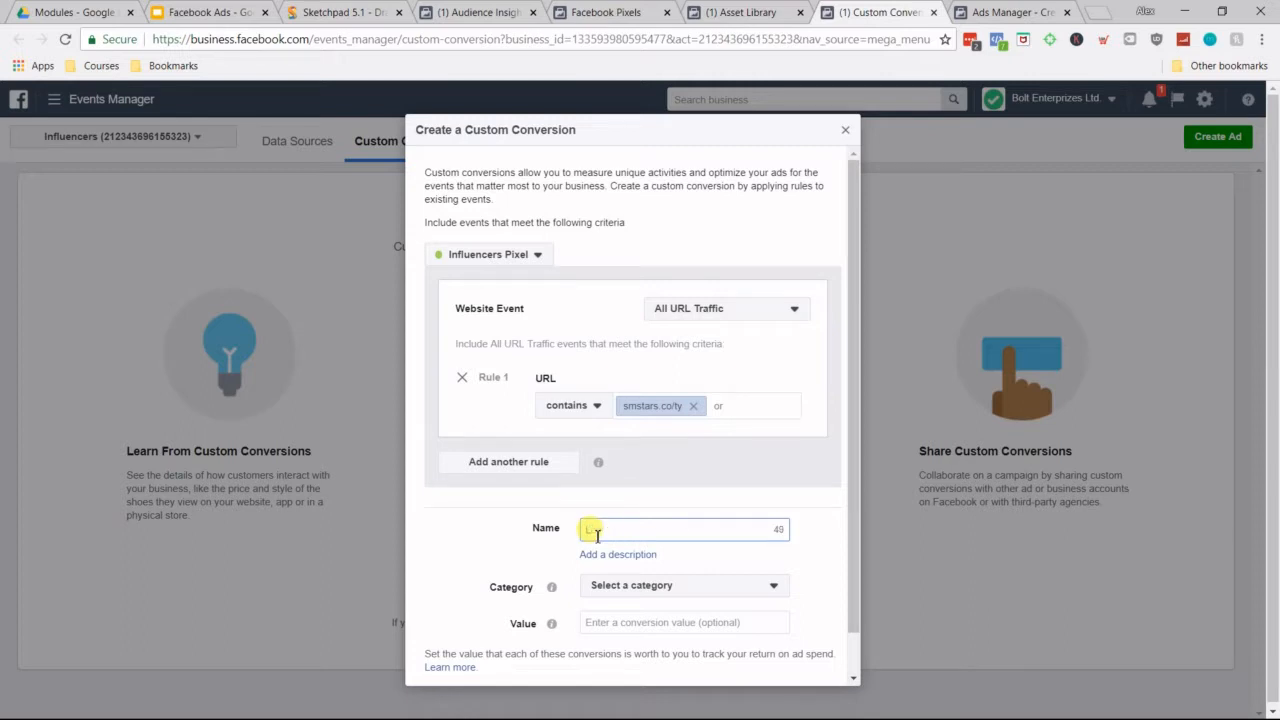
left_click(630, 590)
left_click(643, 516)
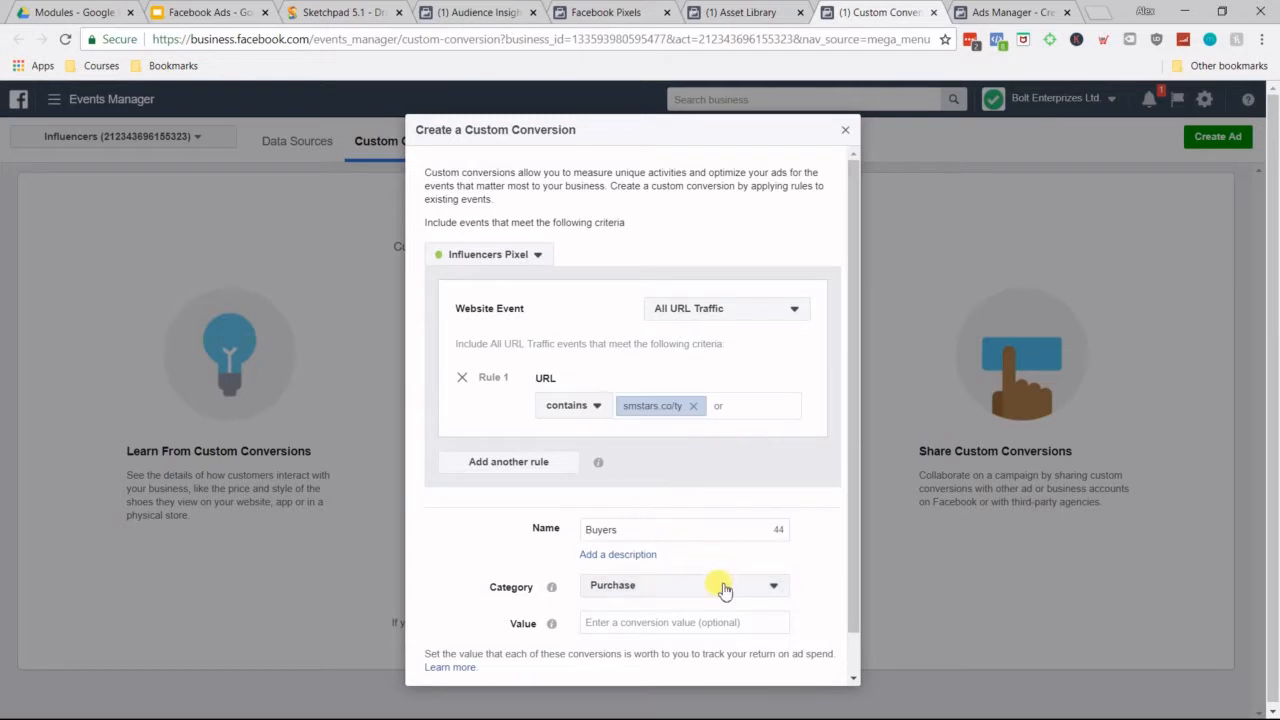
left_click(632, 623)
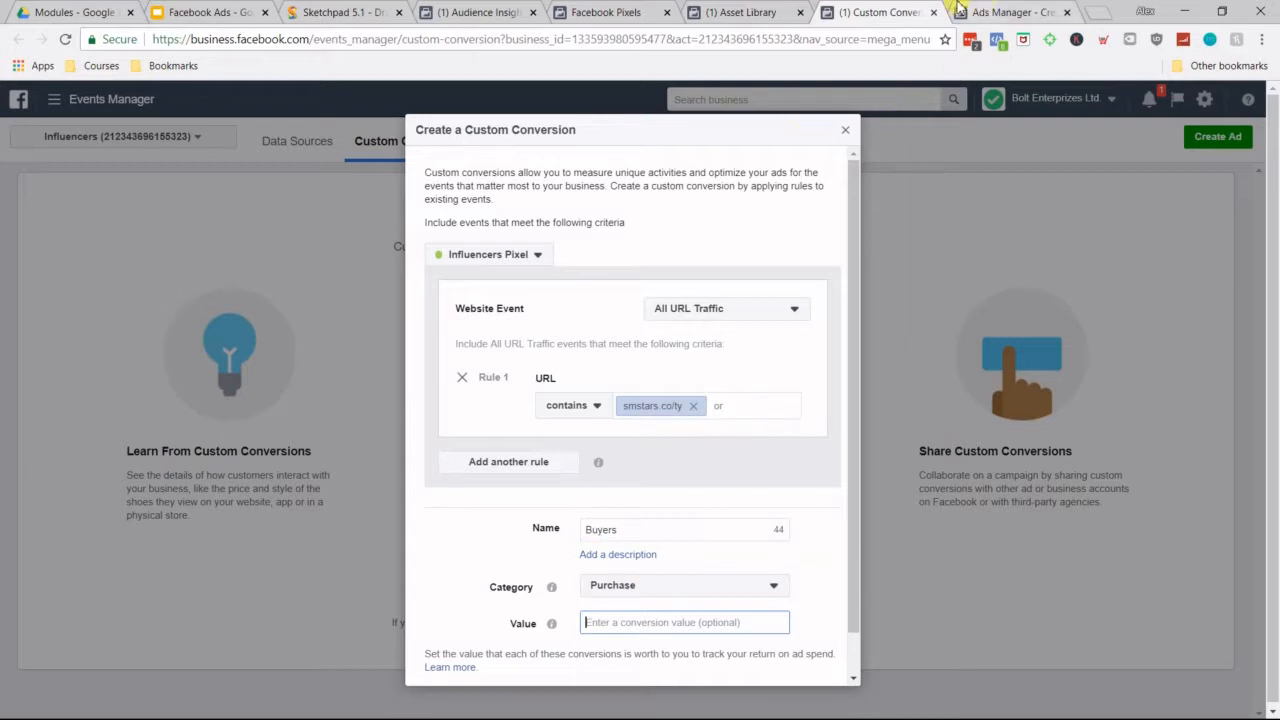
Step: In Sketchpad, draw a box marked $50 on the SP page, and set the custom conversion's value to 5000
left_click(320, 8)
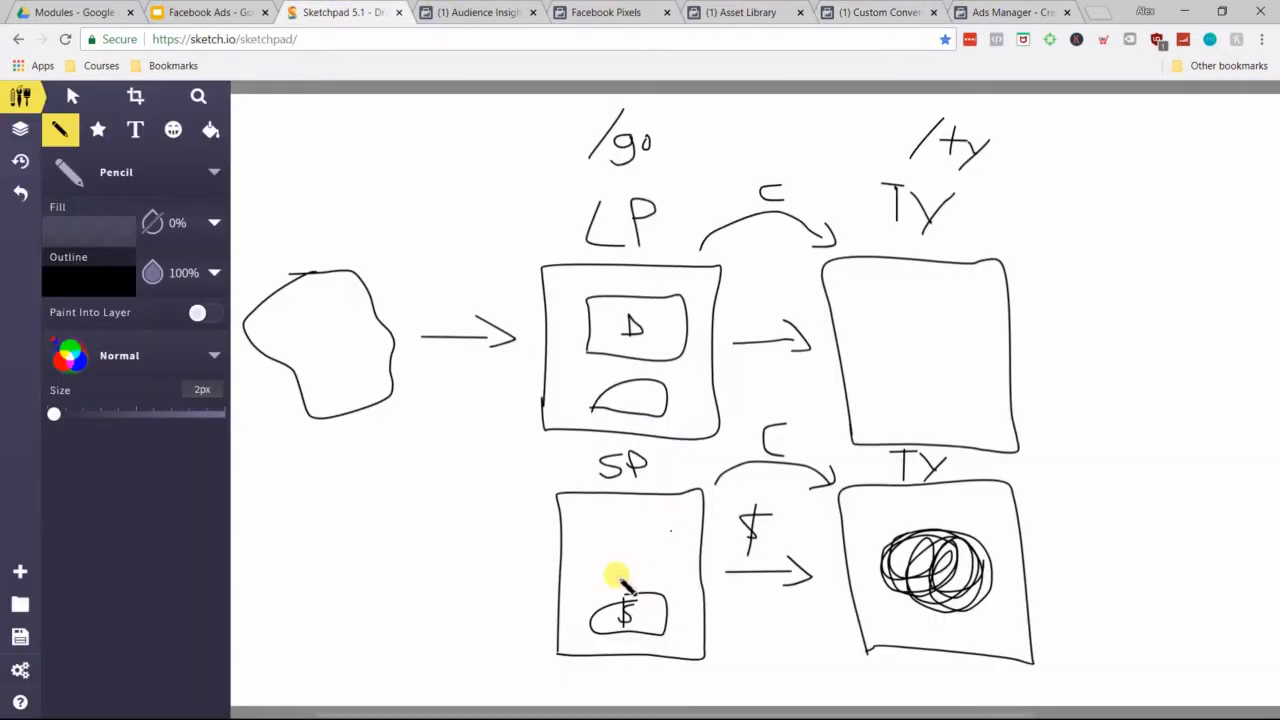
mouse_move(606, 542)
left_mouse_down()
mouse_move(638, 538)
mouse_move(585, 543)
mouse_move(582, 563)
left_mouse_up()
mouse_move(665, 580)
left_mouse_down()
mouse_move(600, 580)
mouse_move(586, 537)
mouse_move(674, 526)
mouse_move(665, 580)
left_mouse_up()
left_click(777, 554)
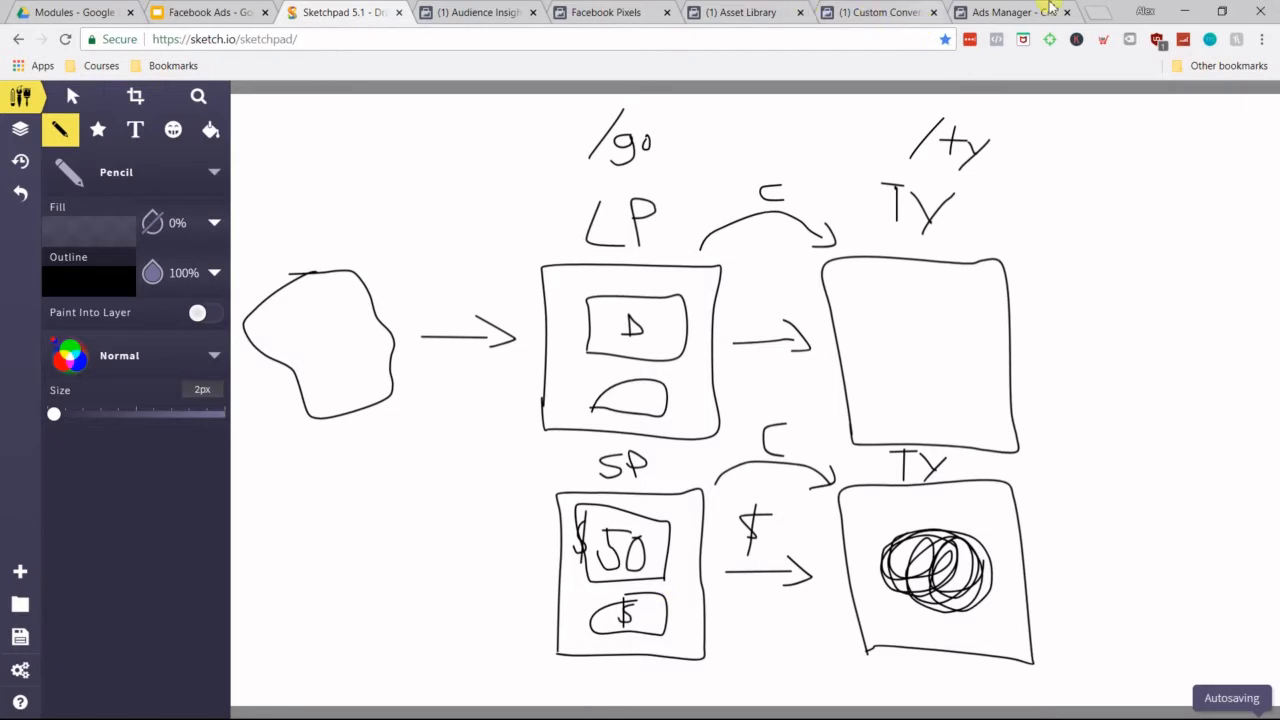
left_click(868, 12)
type("5000")
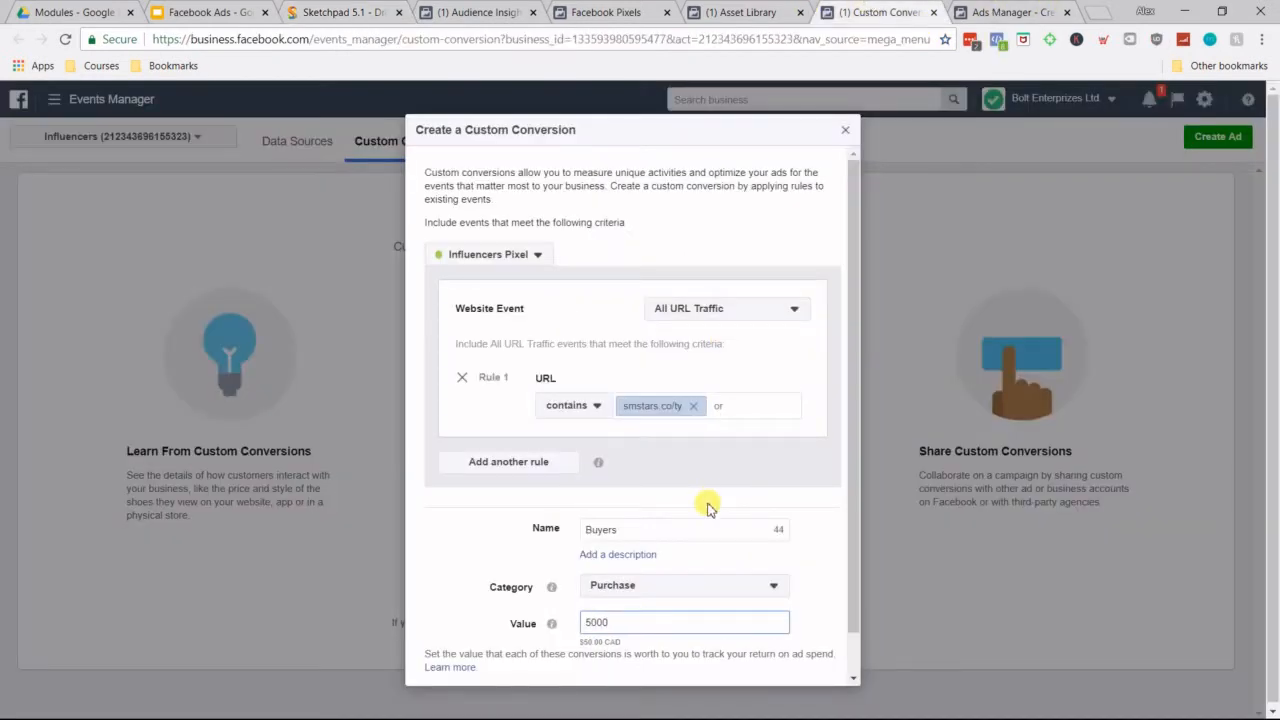
Step: Rename the custom conversion Lead and clear its conversion value
double_click(610, 530)
type("Lead")
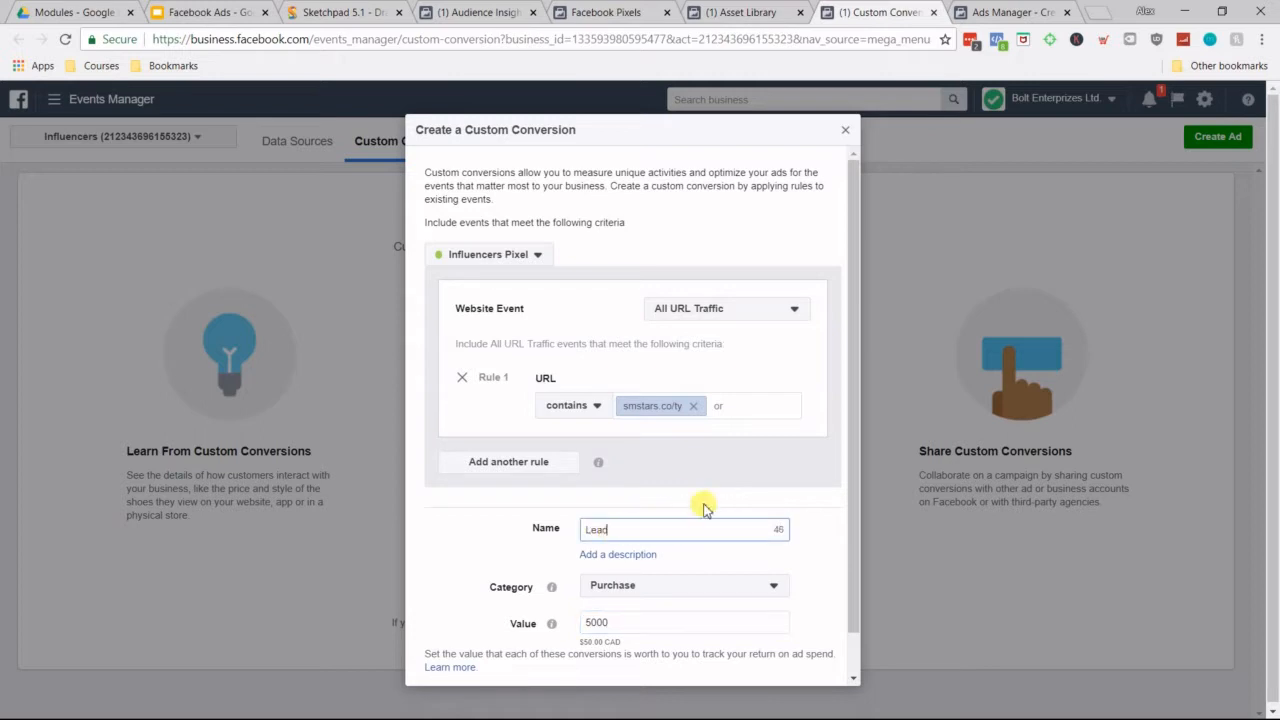
double_click(648, 623)
key("BackSpace")
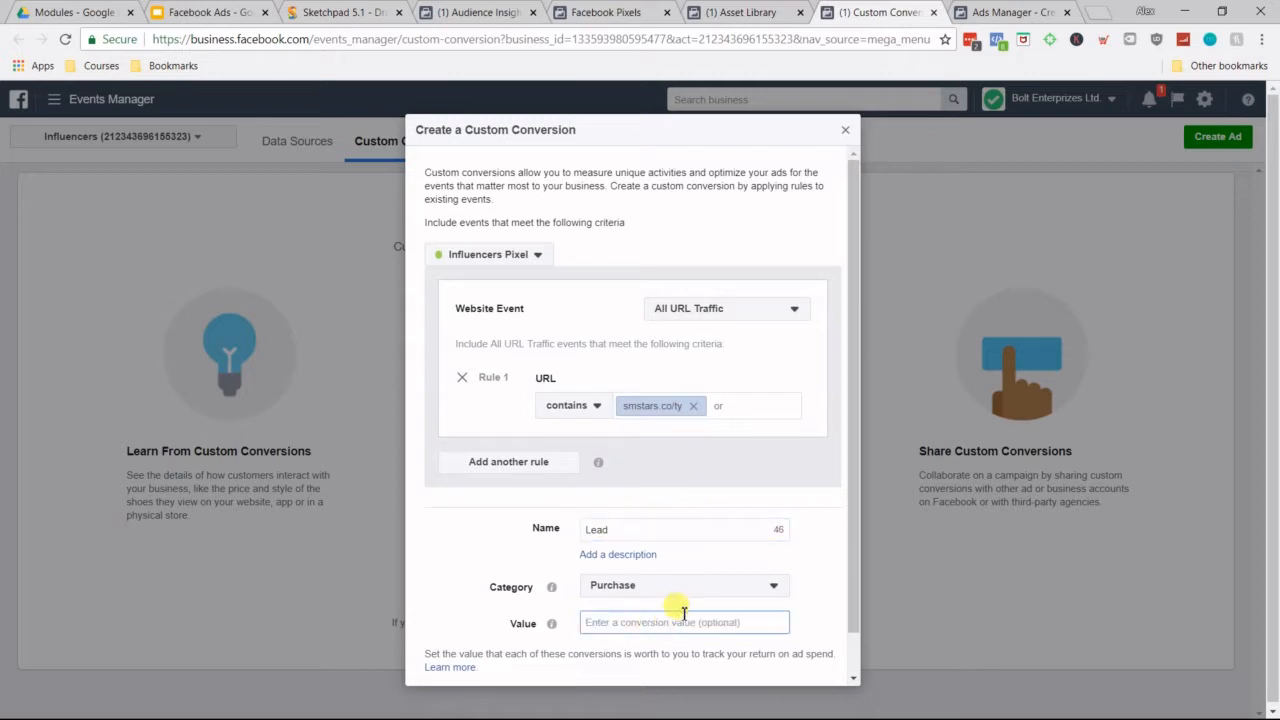
Step: Set the custom conversion's category to Lead and its value to 100
left_click(680, 585)
left_click(655, 492)
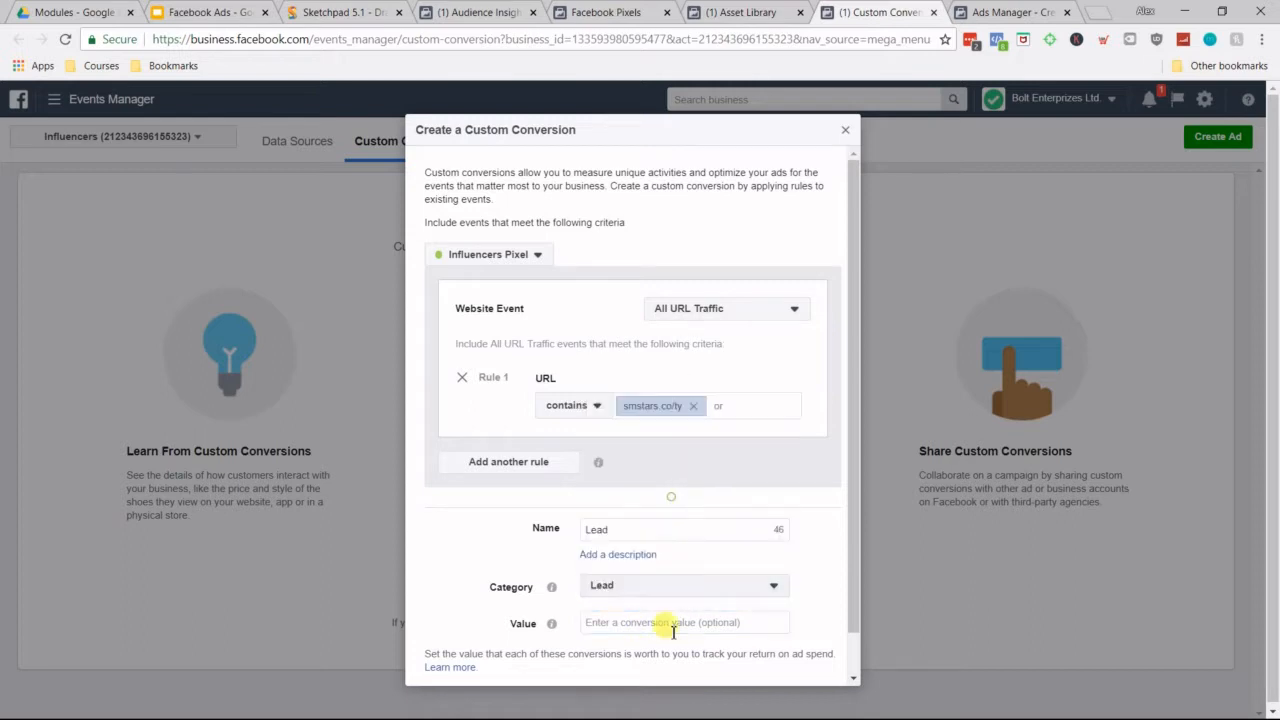
type("10")
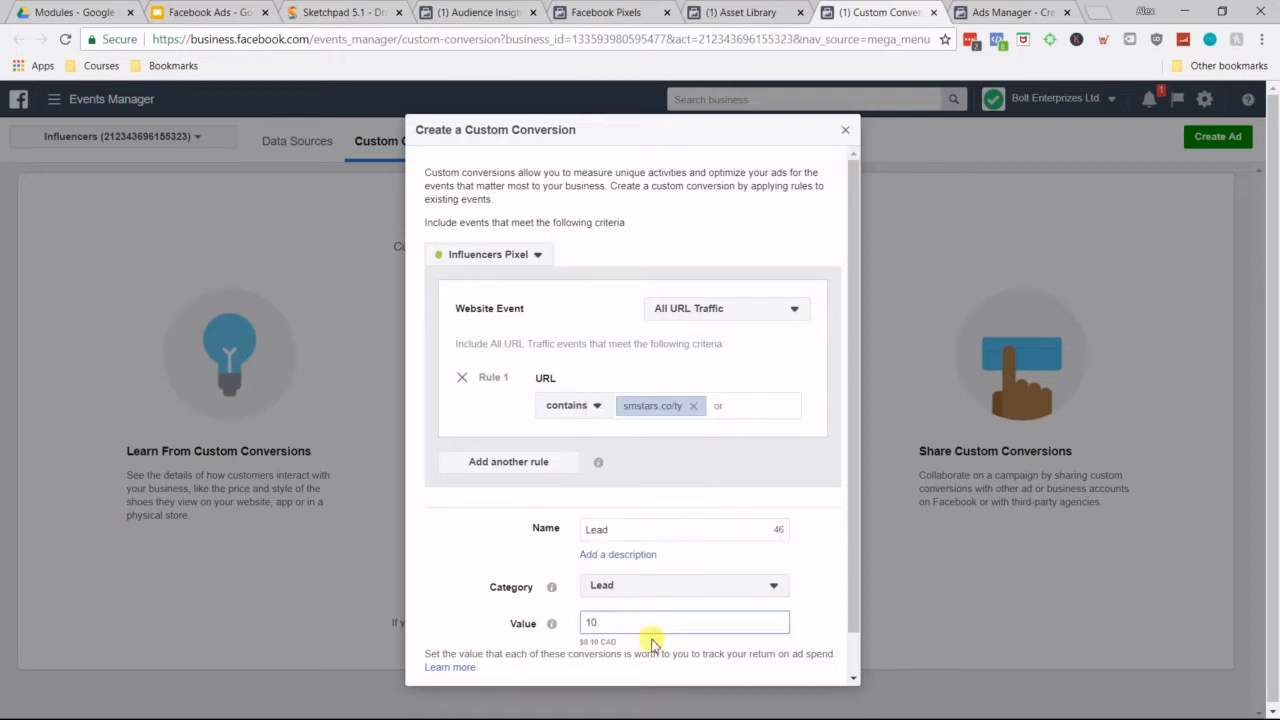
type("0")
left_click(474, 530)
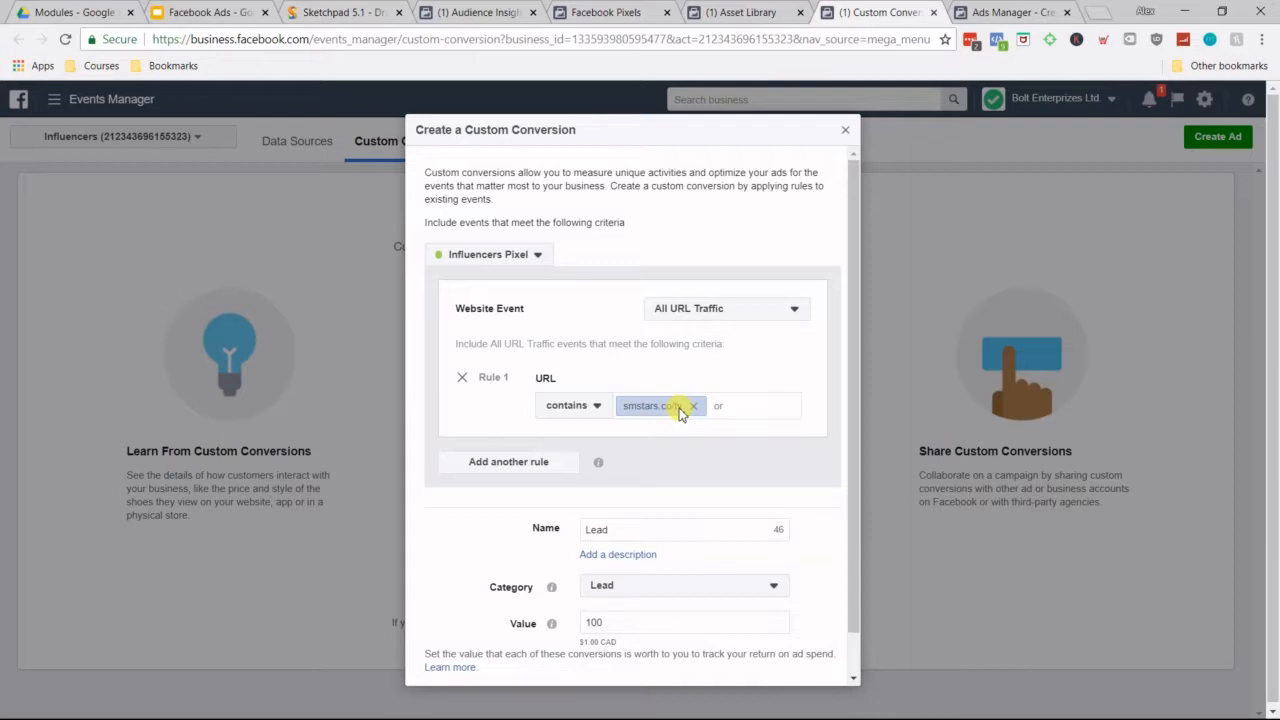
scroll(763, 557, "down", 2)
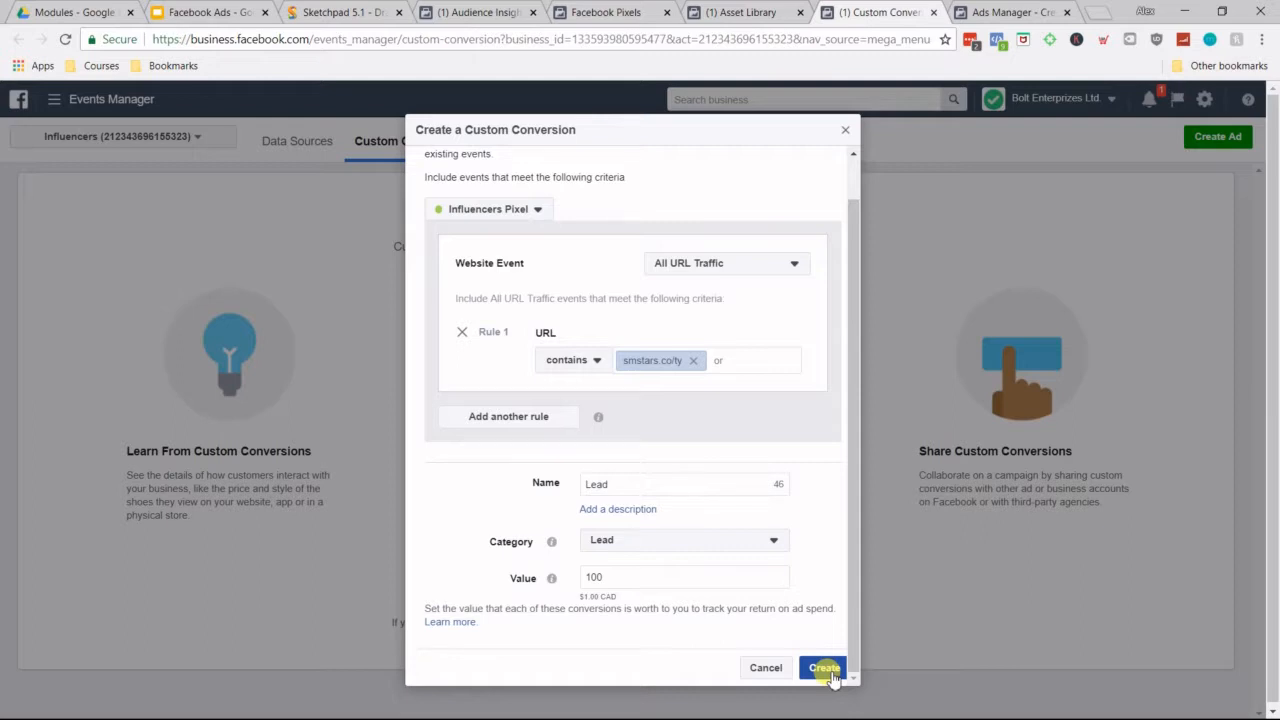
Step: Rename the custom conversion Buyers and set its category to Purchase
double_click(630, 484)
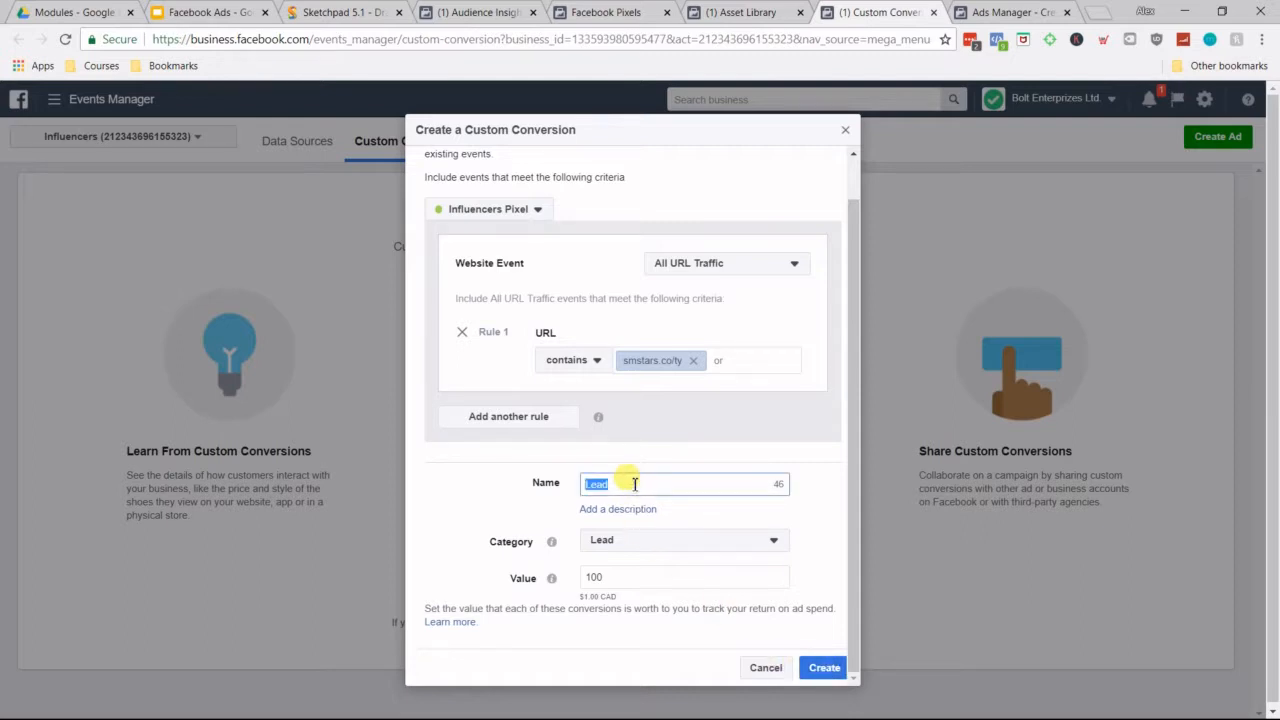
type("Buyers")
left_click(629, 540)
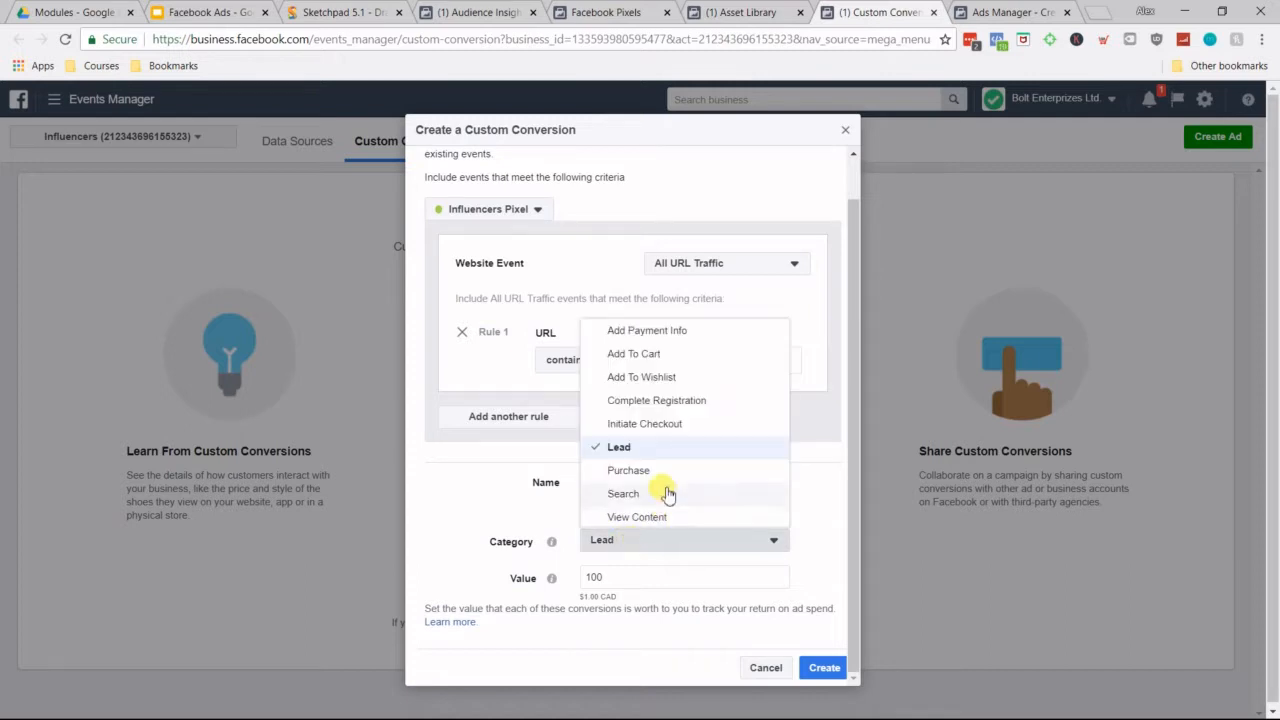
left_click(662, 474)
Step: Set the Buyers conversion's value to 100, create the custom conversion and finish the dialog
left_click(631, 568)
double_click(631, 568)
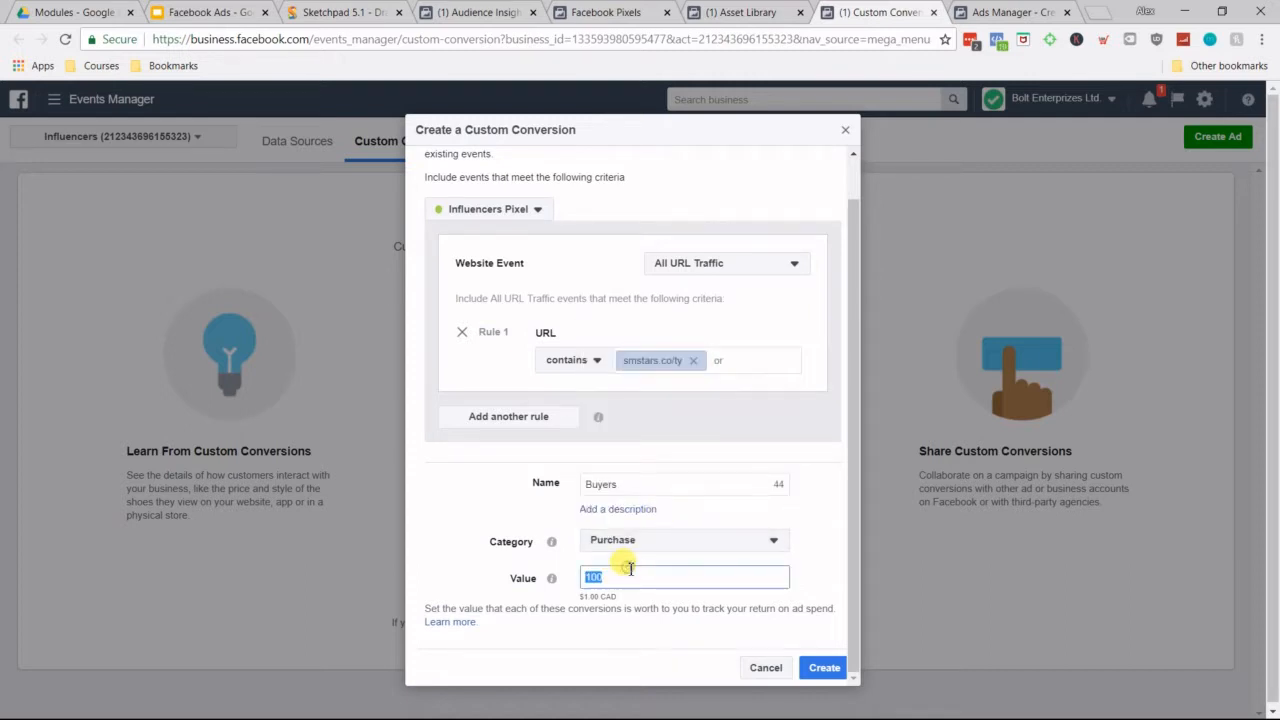
key("BackSpace")
type("1000")
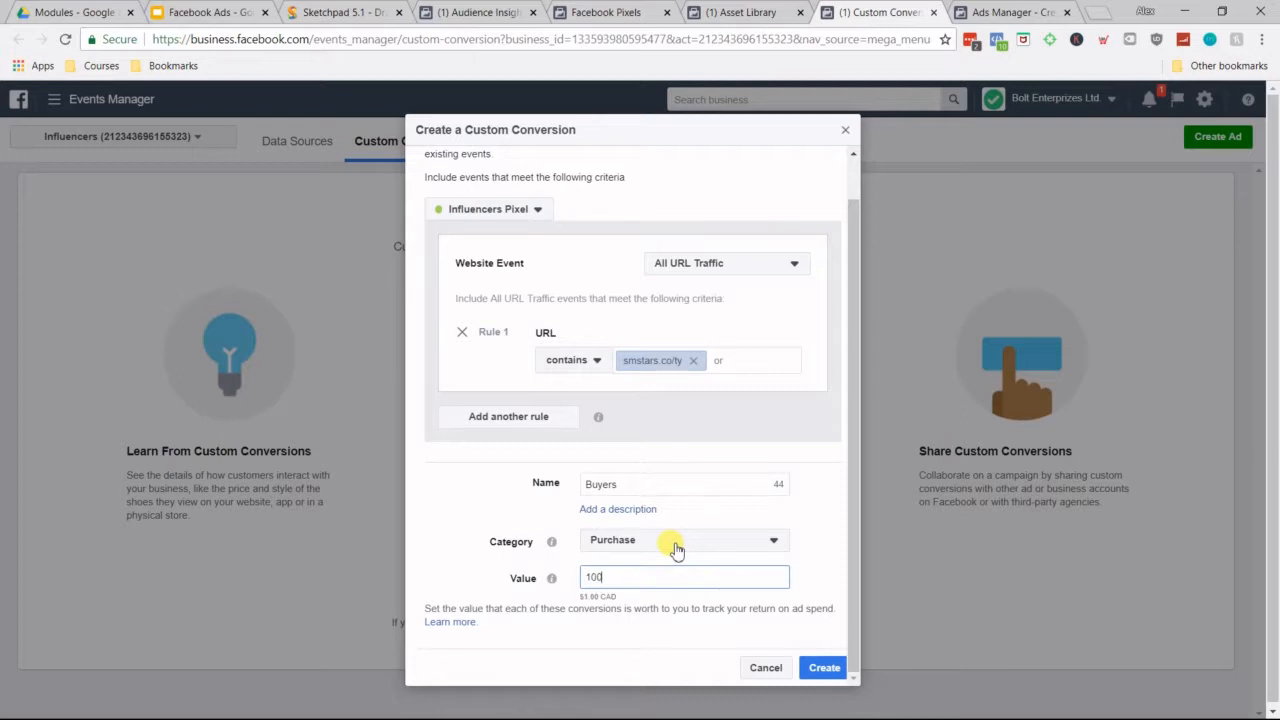
key("BackSpace")
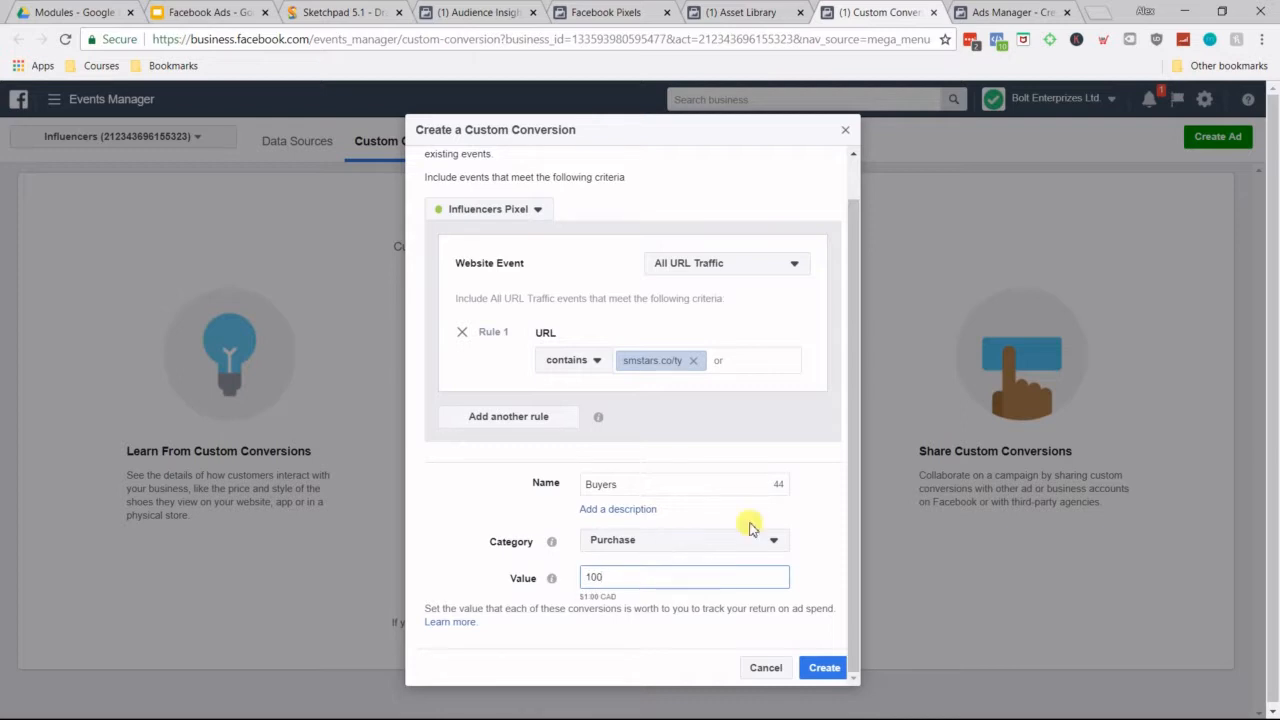
left_click(824, 556)
left_click(824, 670)
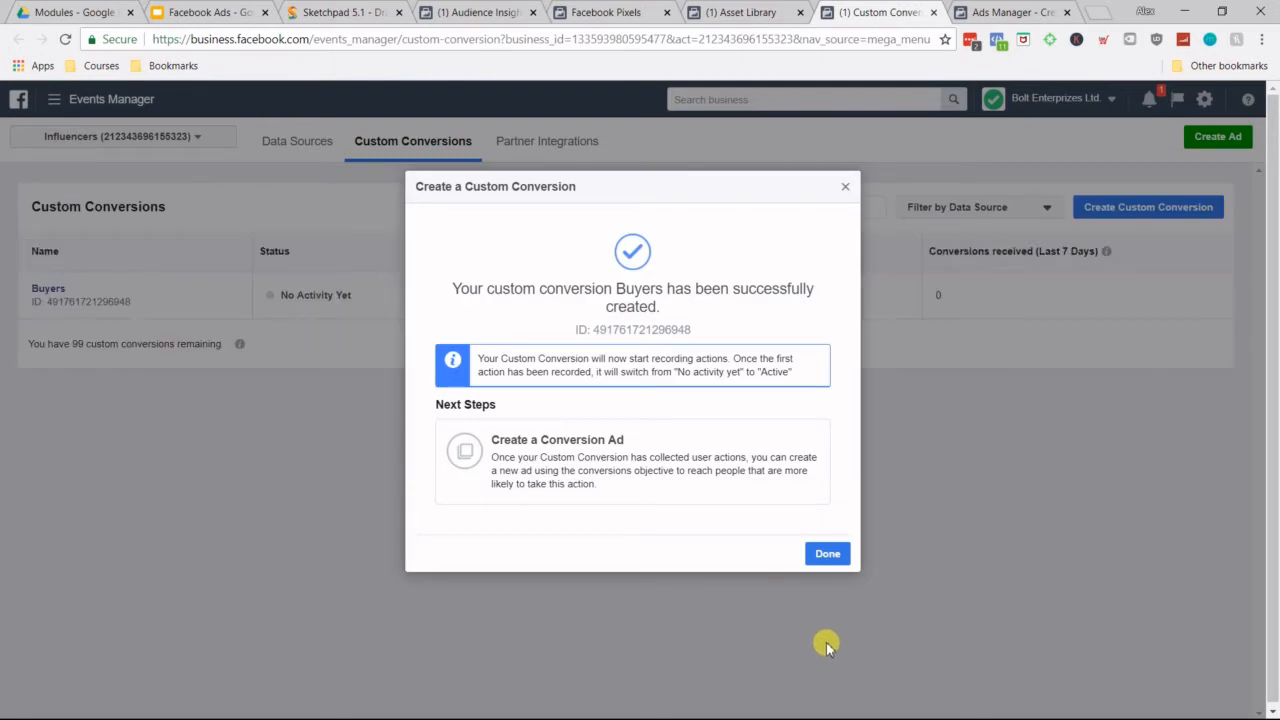
left_click(828, 555)
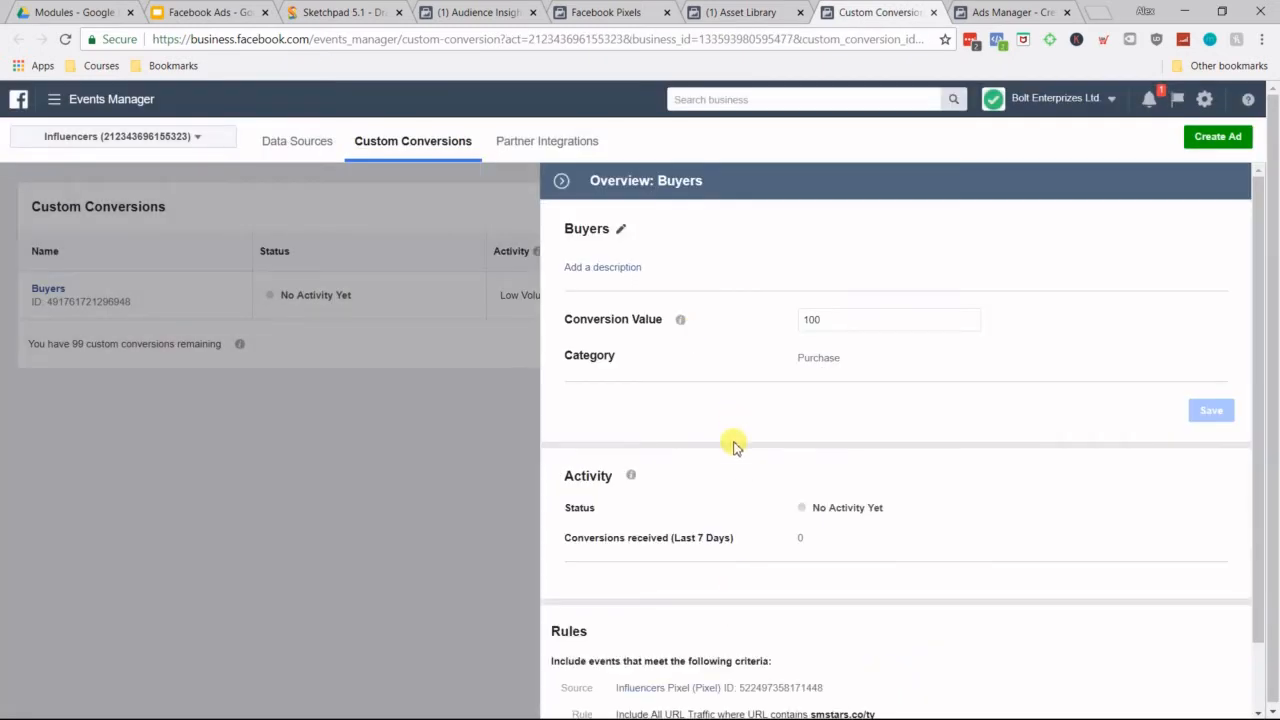
Step: Review the Buyers conversion's overview, including its activity and rules, and close it
scroll(754, 450, "down", 2)
scroll(755, 450, "up", 2)
left_click(562, 184)
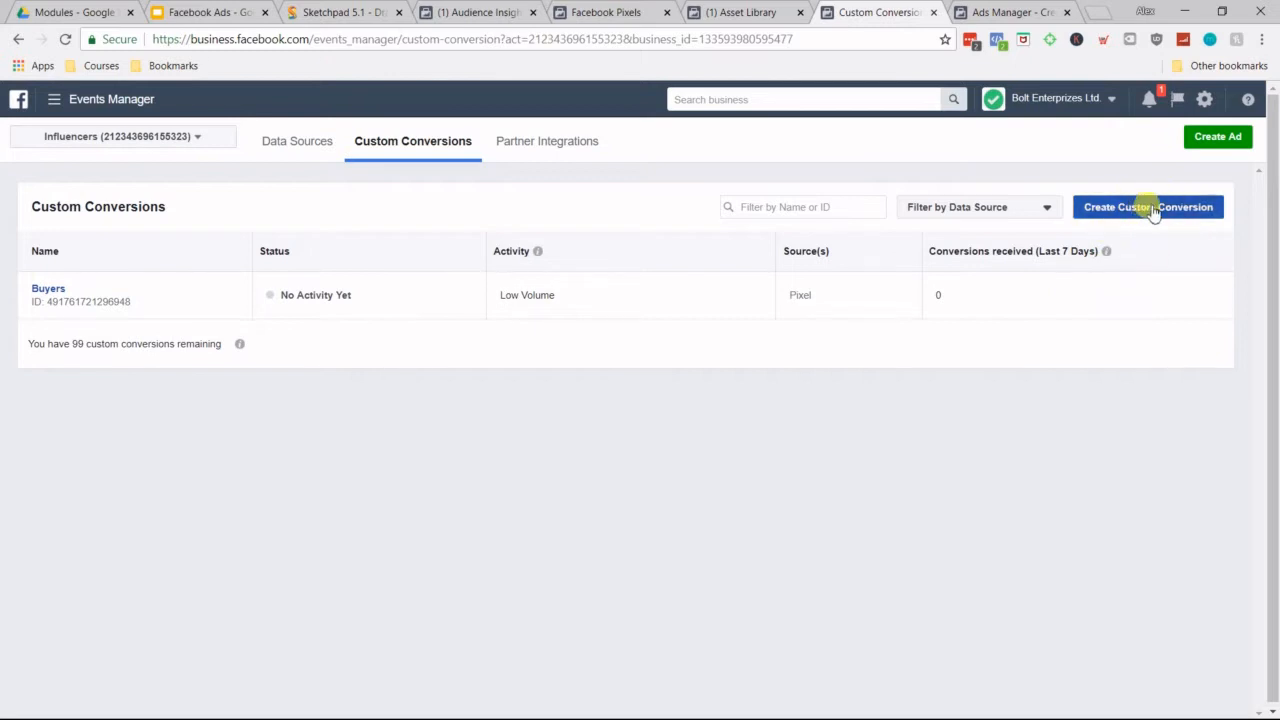
Step: Switch to Ads Manager and choose Conversions as the new campaign's marketing objective
left_click(1000, 8)
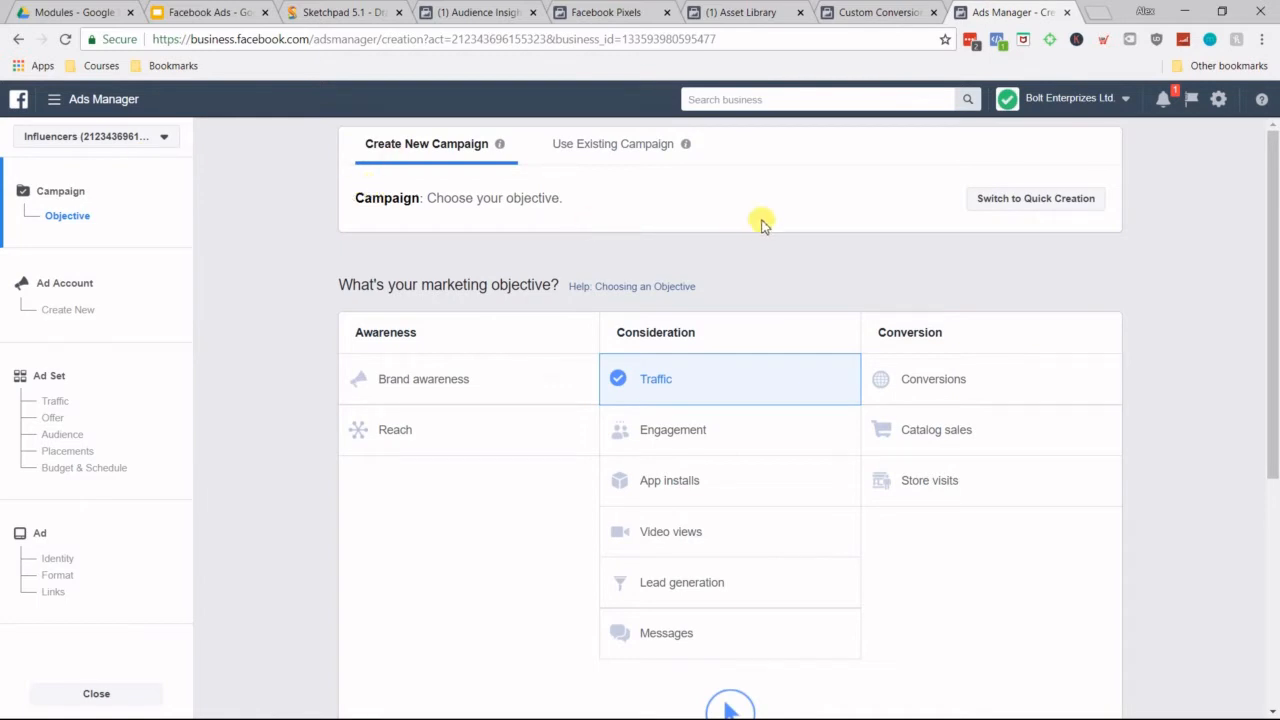
scroll(766, 246, "down", 3)
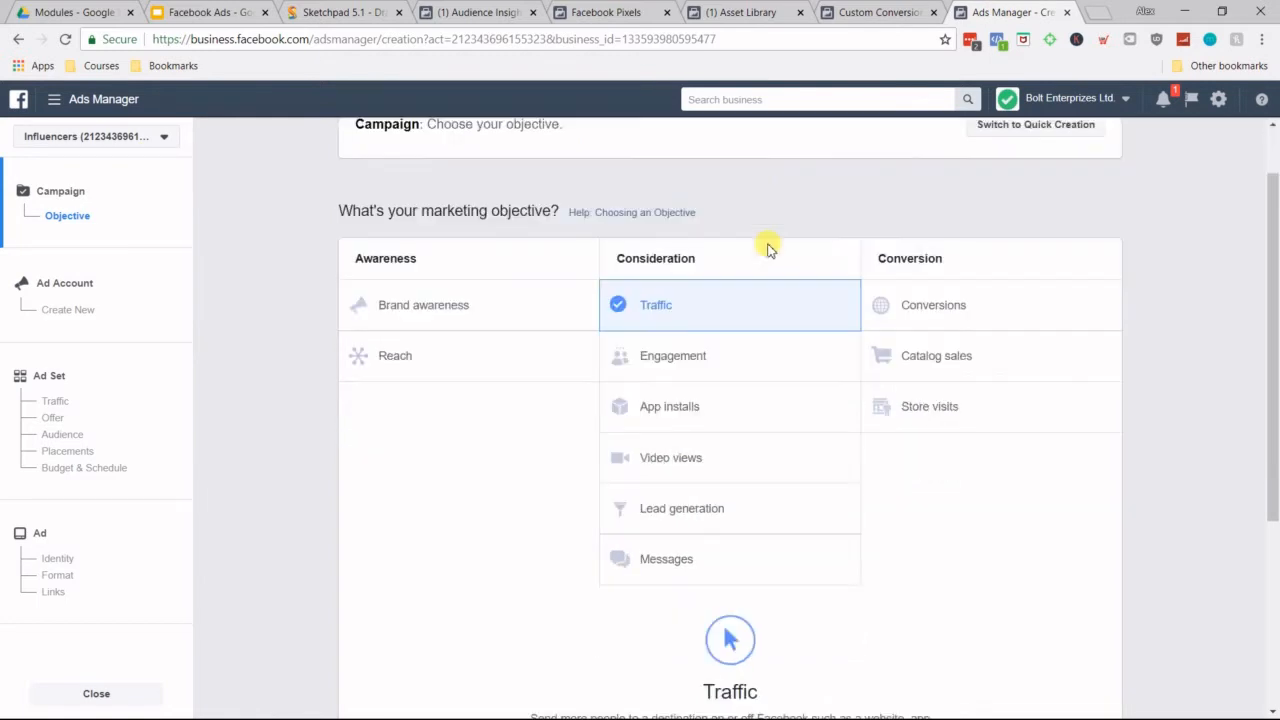
scroll(390, 205, "up", 2)
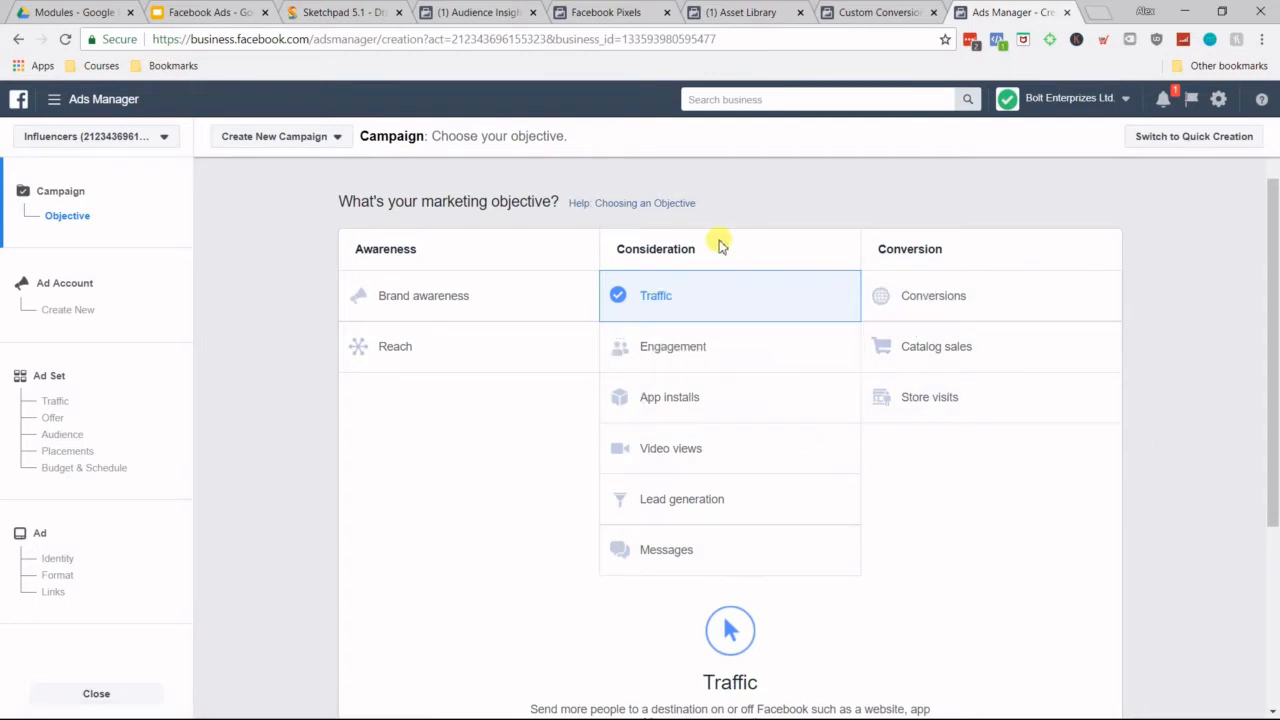
left_click(978, 295)
Step: Keep the campaign name Conversions, and continue through the ad account setup with Canada, Canadian Dollar and America/Toronto
scroll(963, 400, "down", 2)
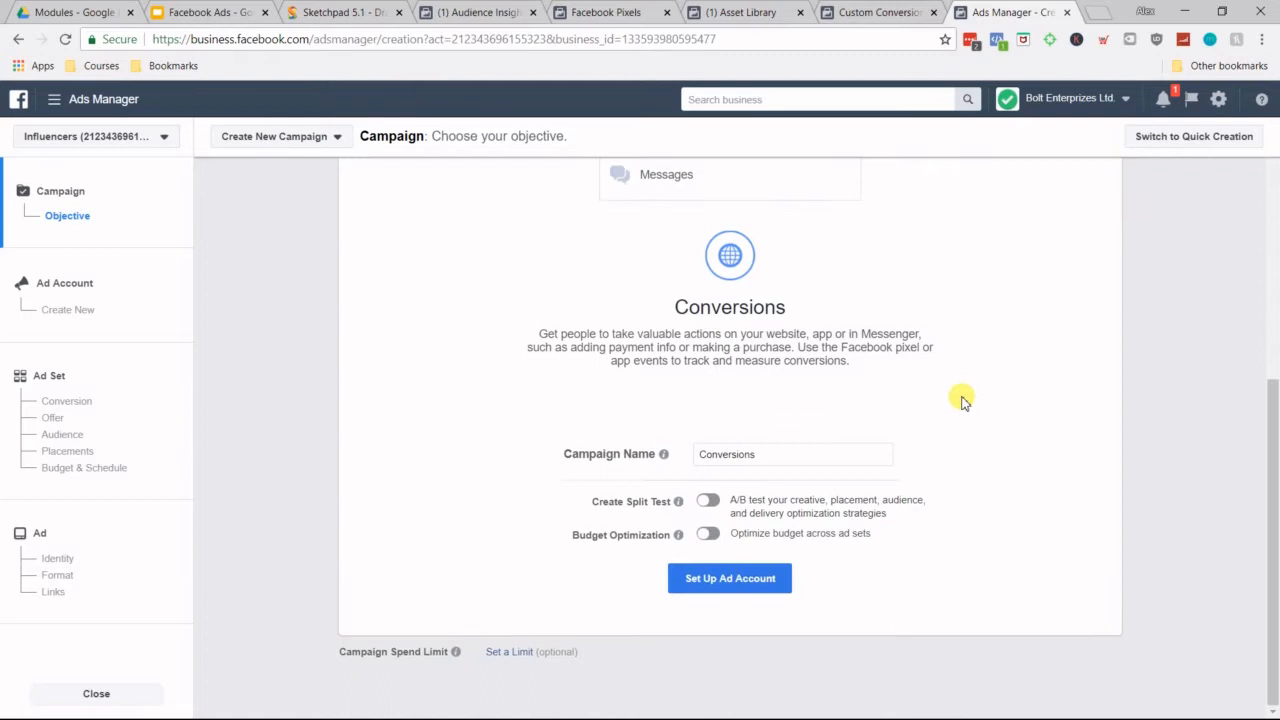
double_click(790, 458)
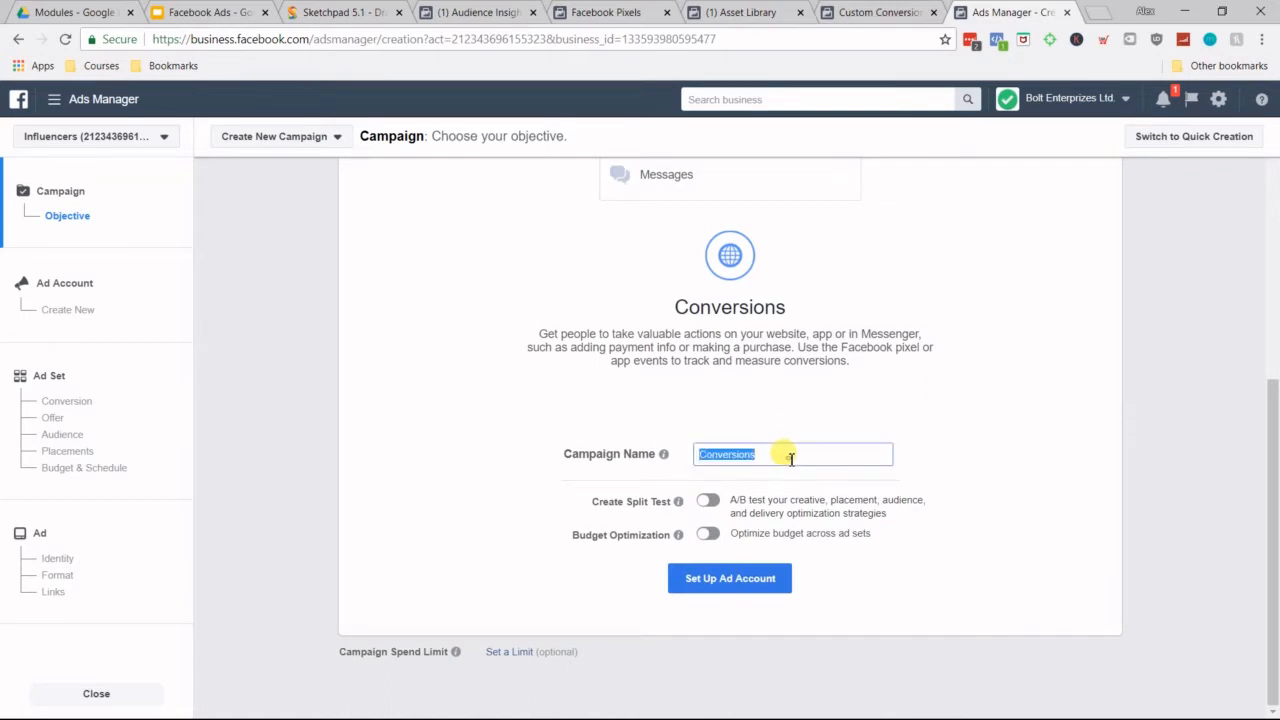
left_click(791, 460)
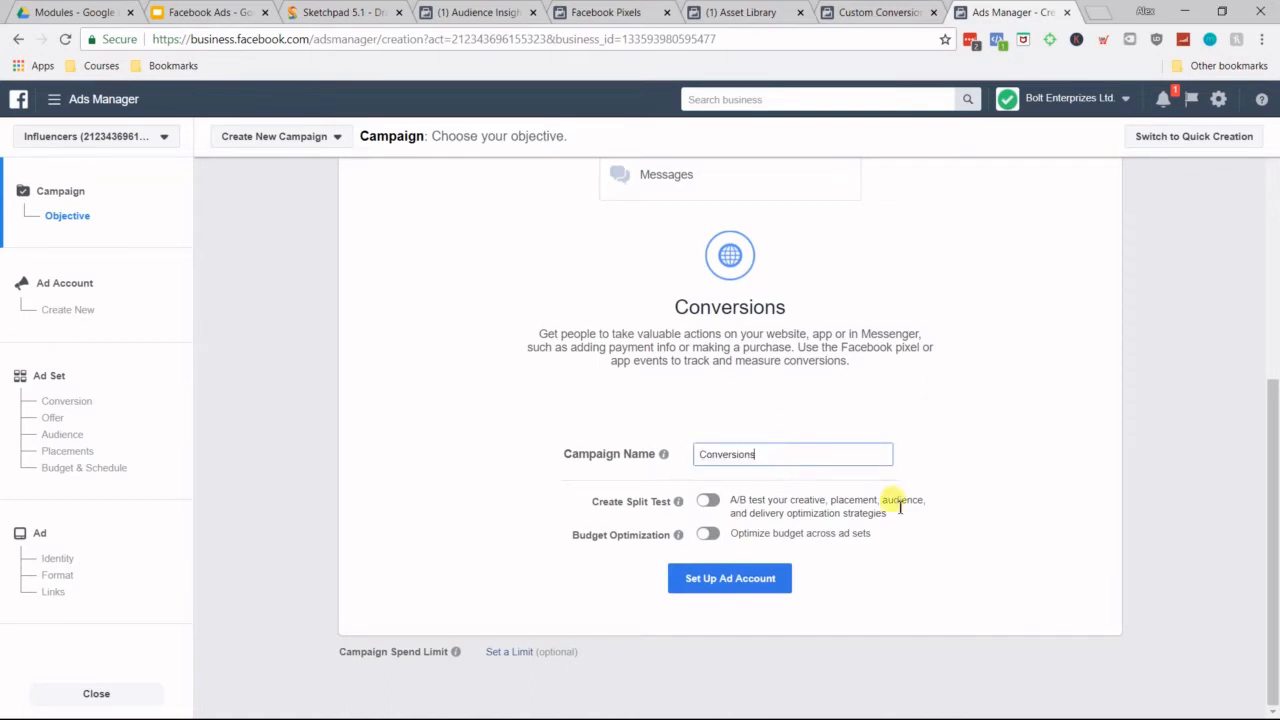
left_click(1134, 579)
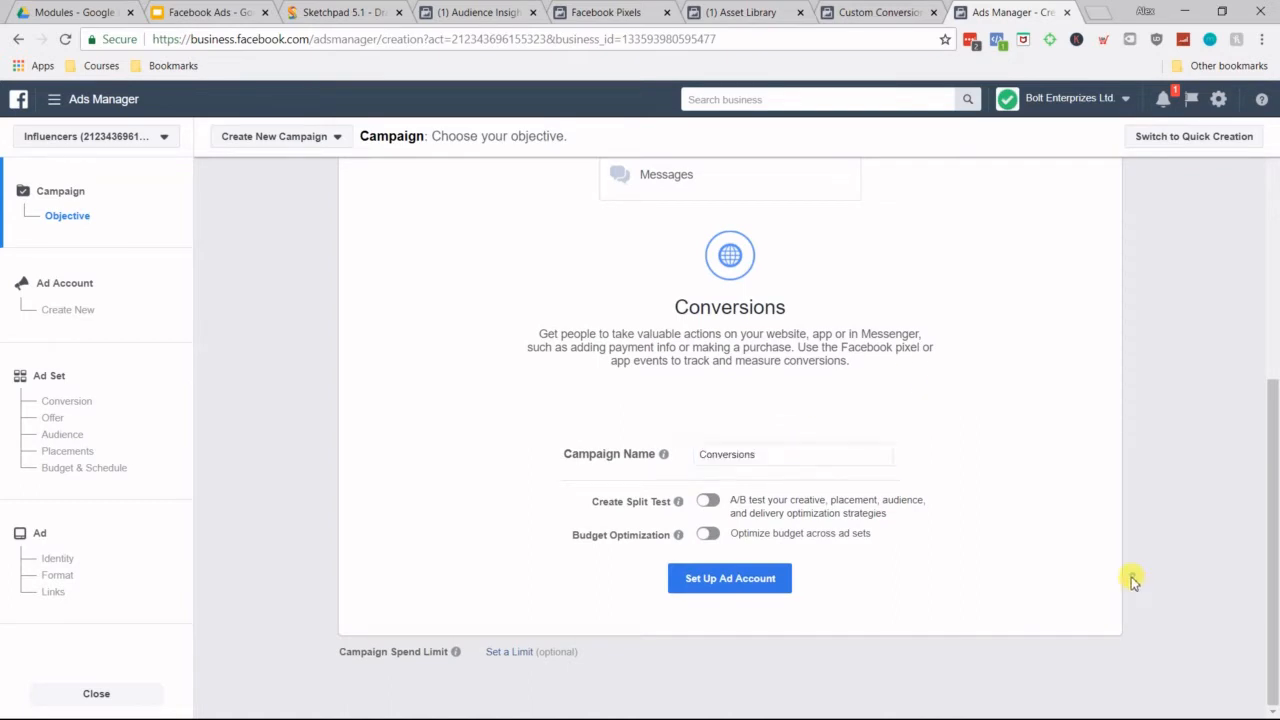
left_click(720, 577)
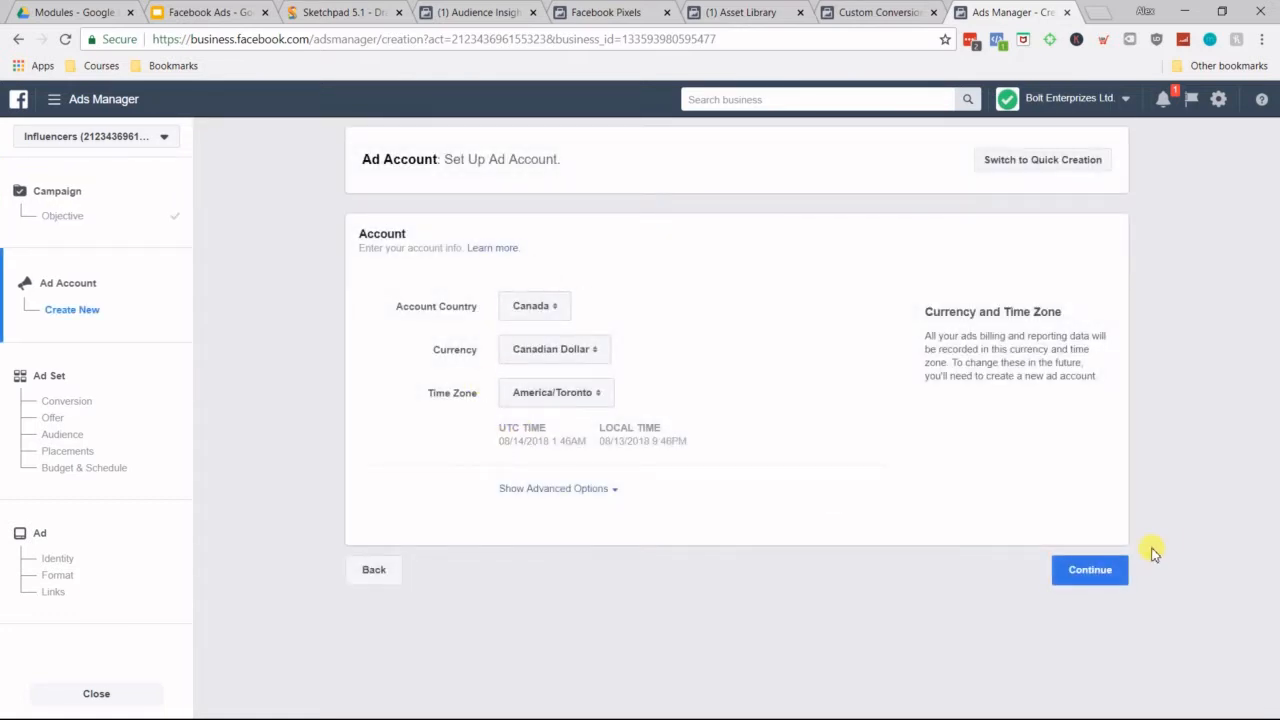
left_click(1118, 582)
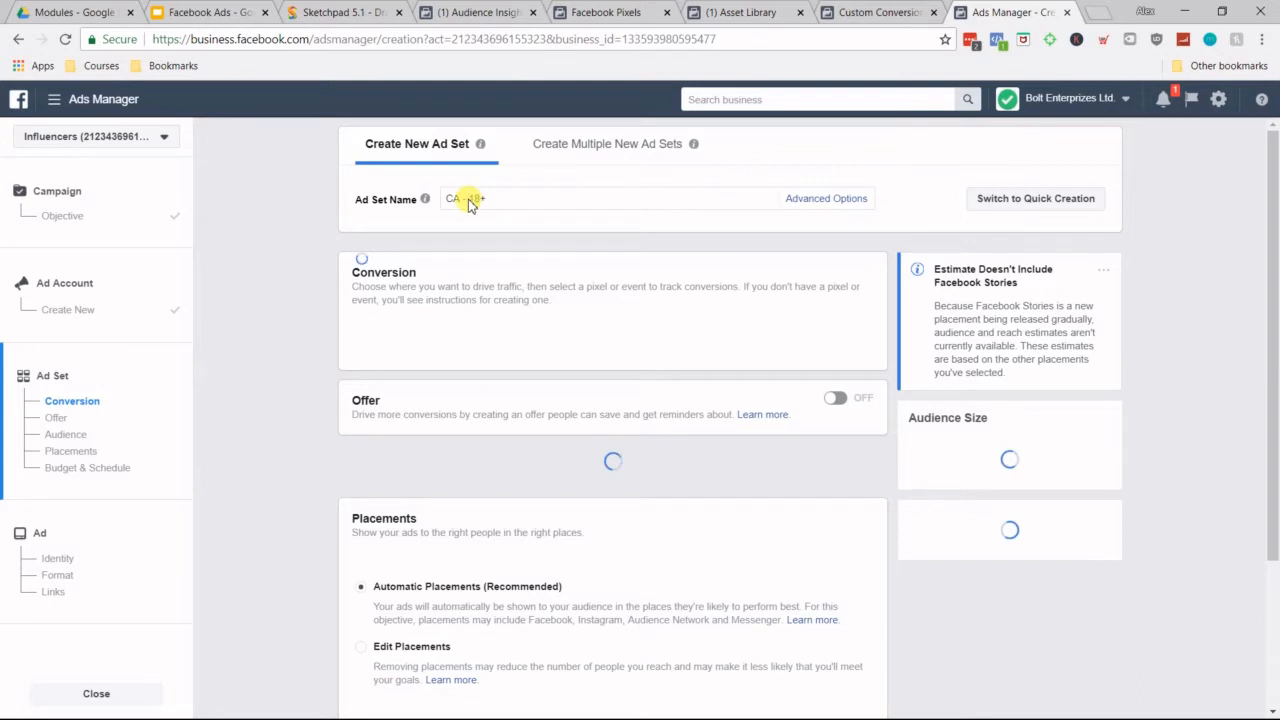
Step: Name the new ad set Bodybuilding.com
triple_click(472, 198)
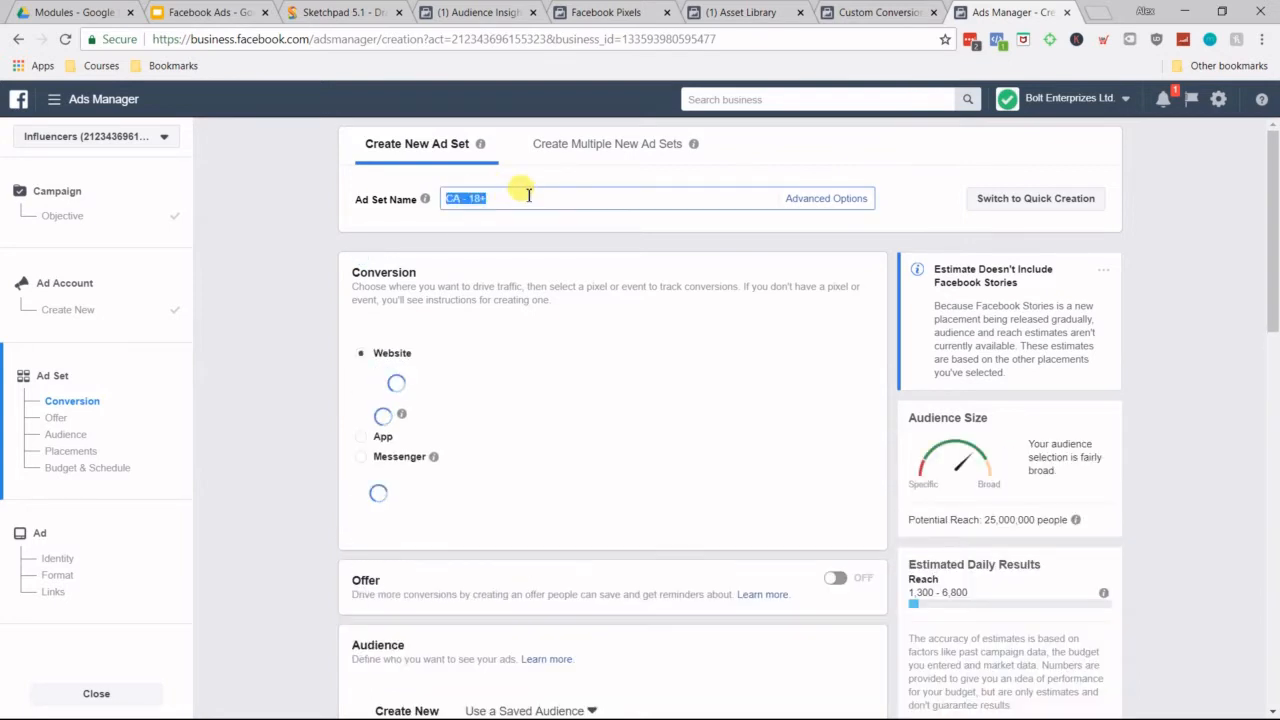
type("Body")
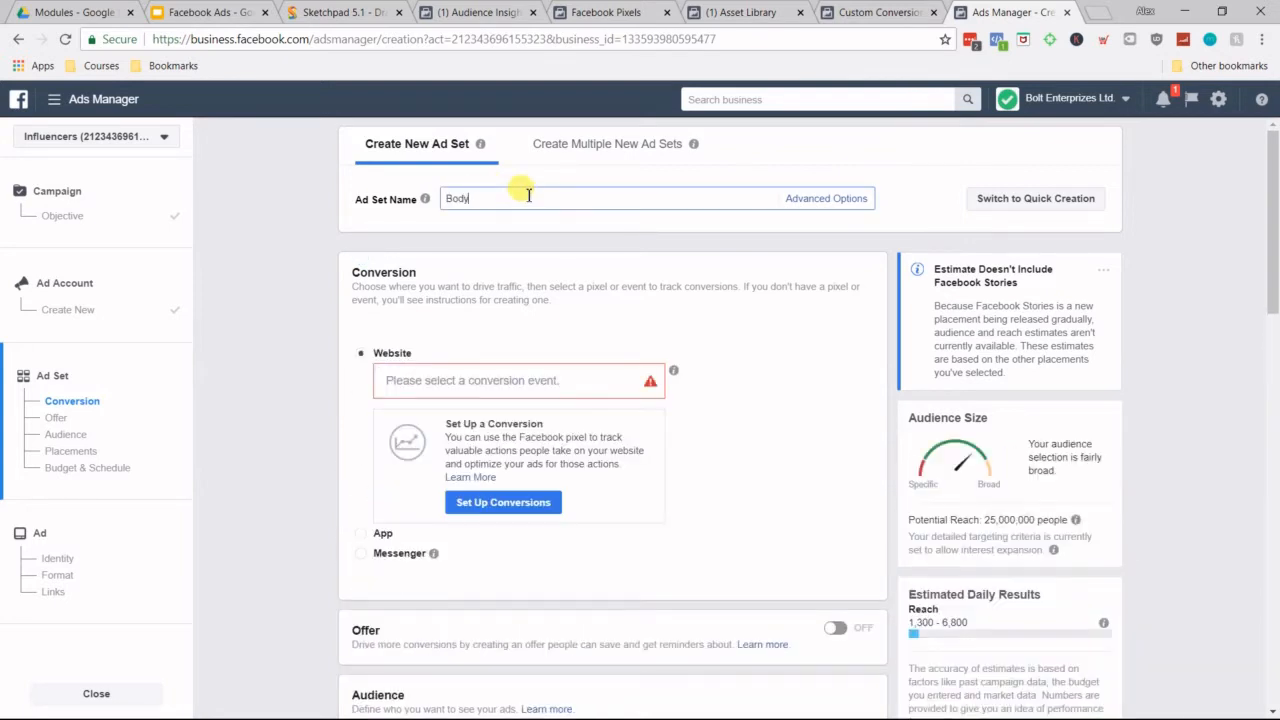
type("building.com")
Step: Select Buyers as the ad set's website conversion event
scroll(420, 300, "down", 2)
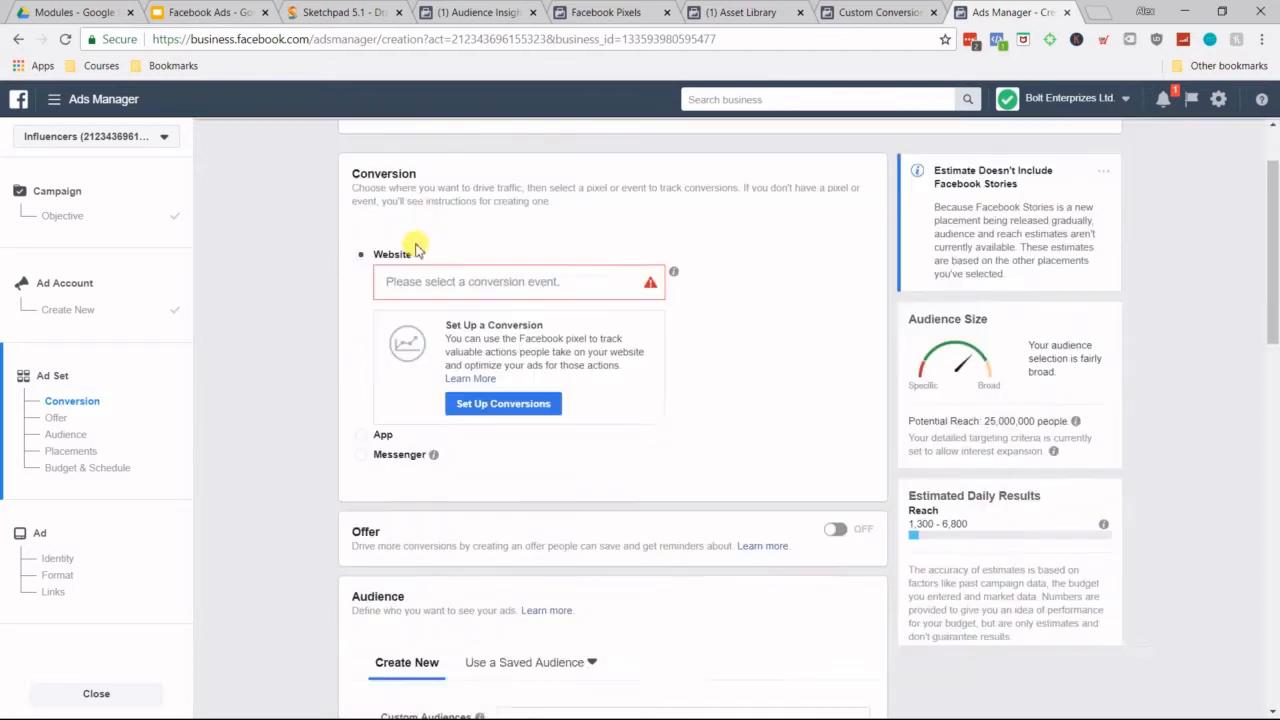
scroll(441, 221, "up", 1)
left_click(481, 297)
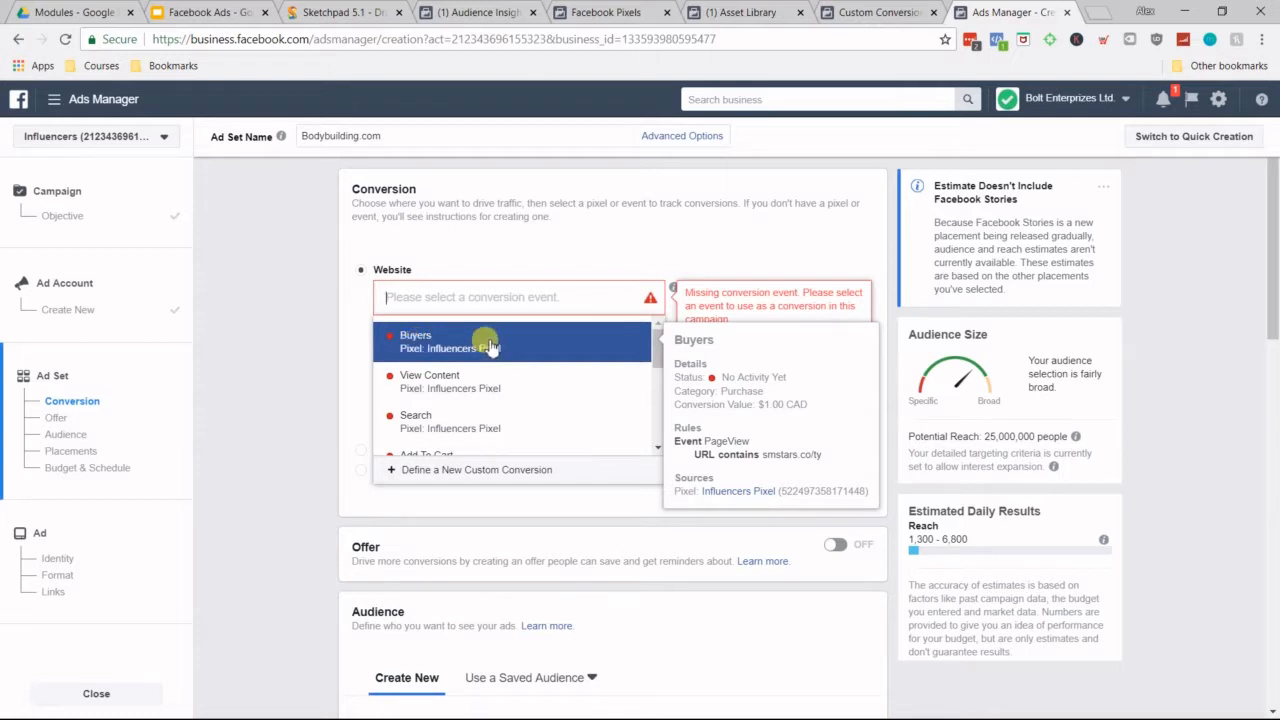
left_click(457, 340)
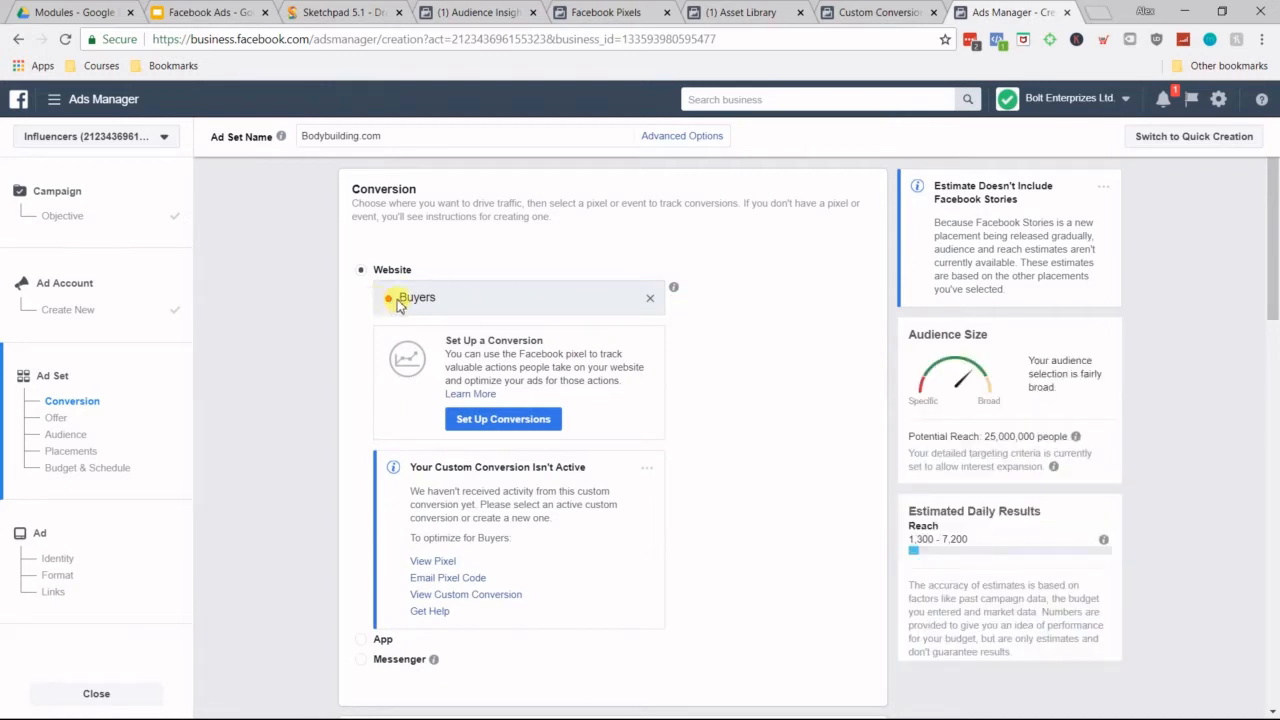
Step: Refer back to the Custom Conversions list in Events Manager, and return to the ad set in Ads Manager
left_click_drag(449, 297, 398, 299)
left_click(466, 232)
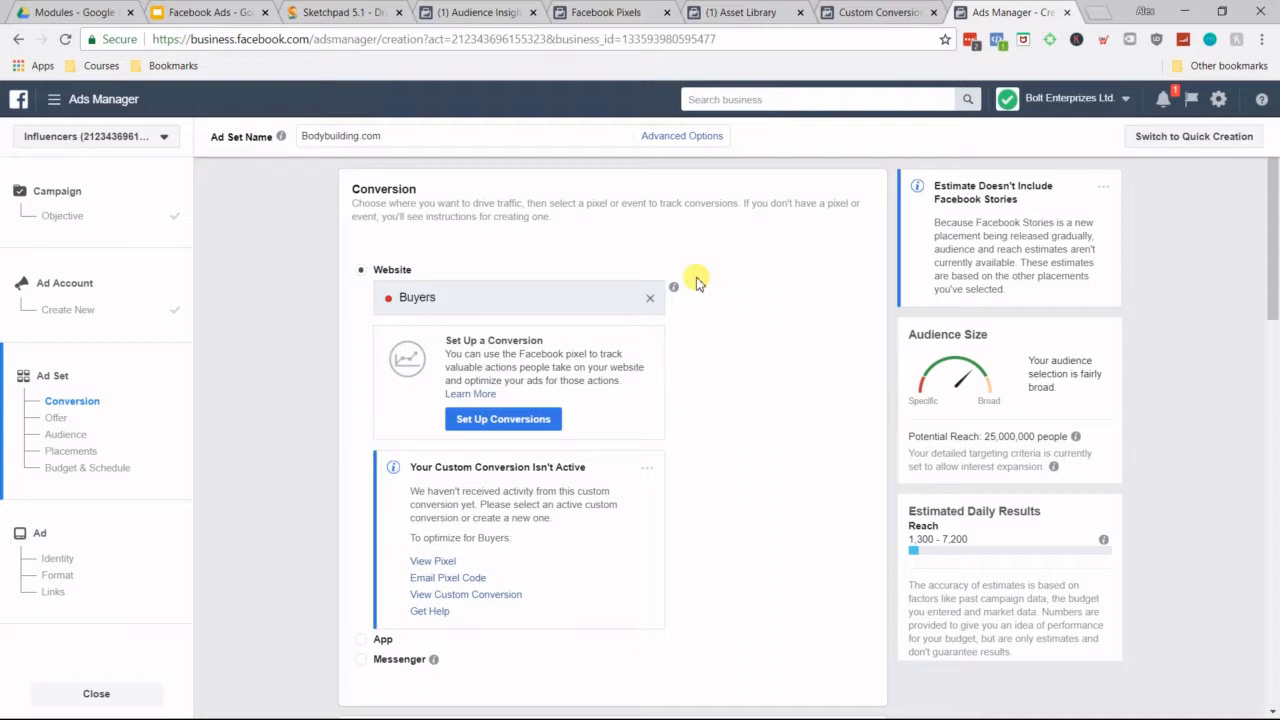
left_click(337, 12)
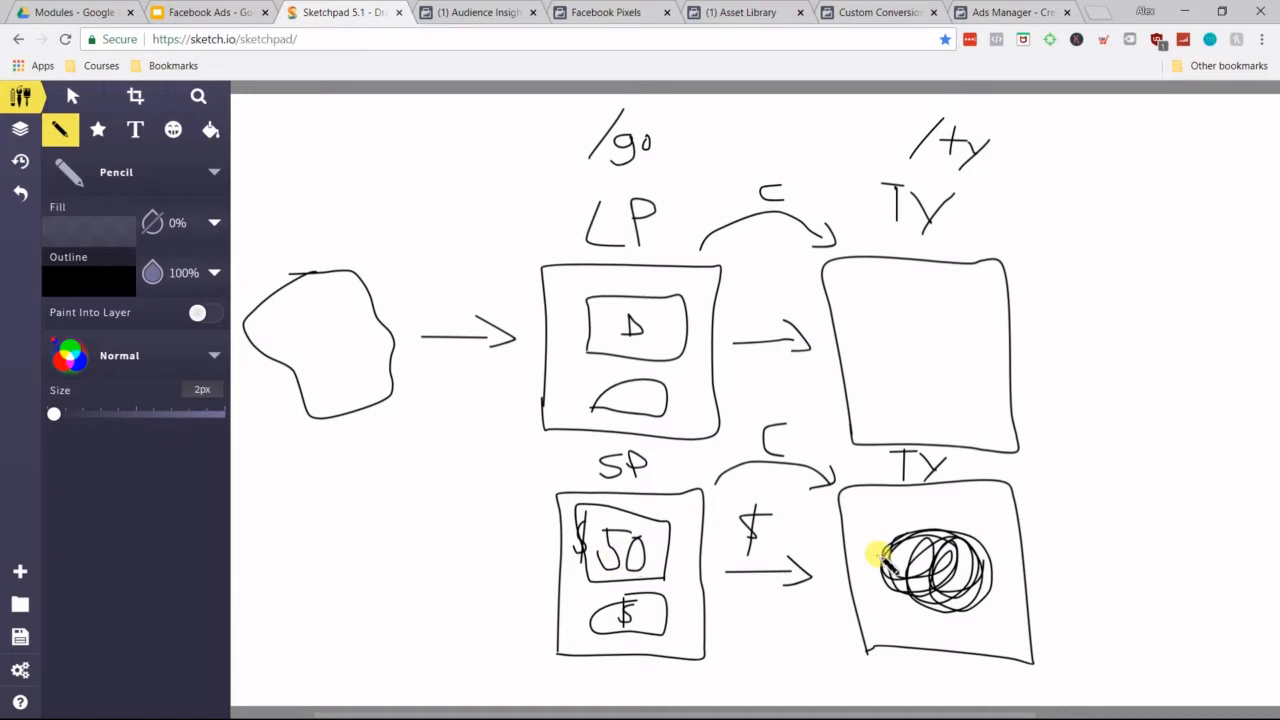
left_click(1020, 12)
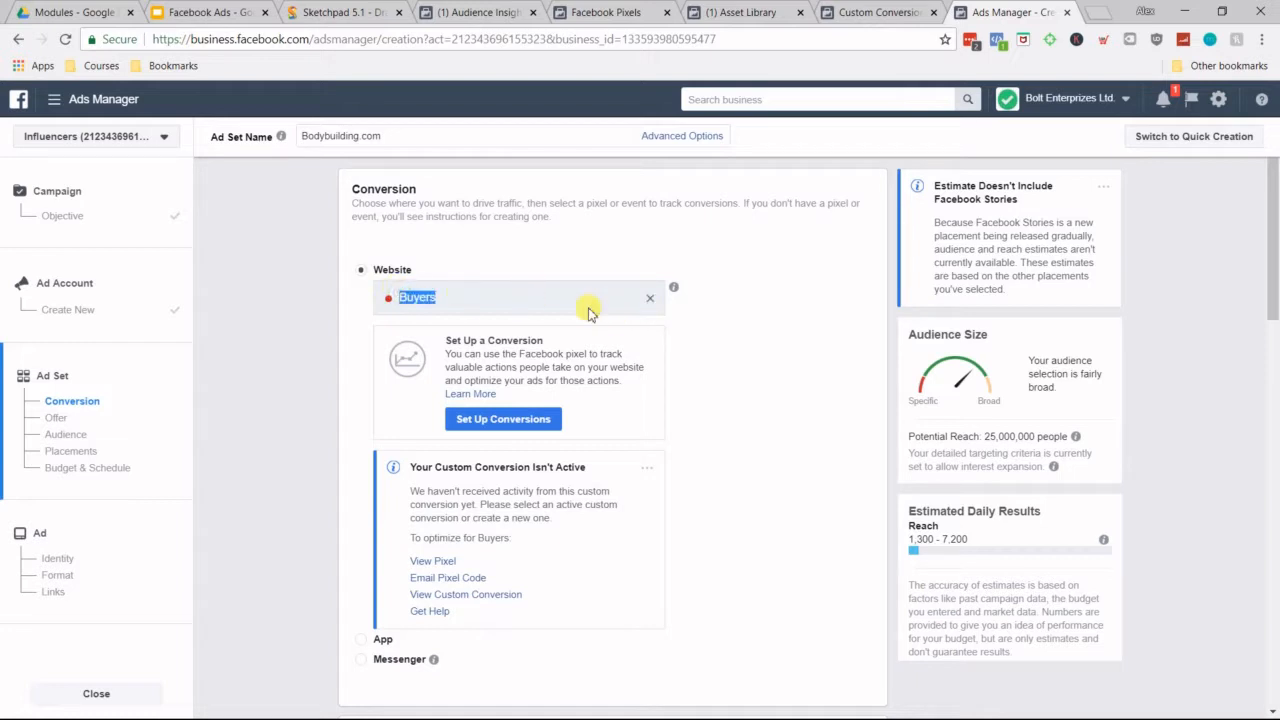
Step: View the custom audiences available for the ad set without adding one
scroll(720, 454, "down", 5)
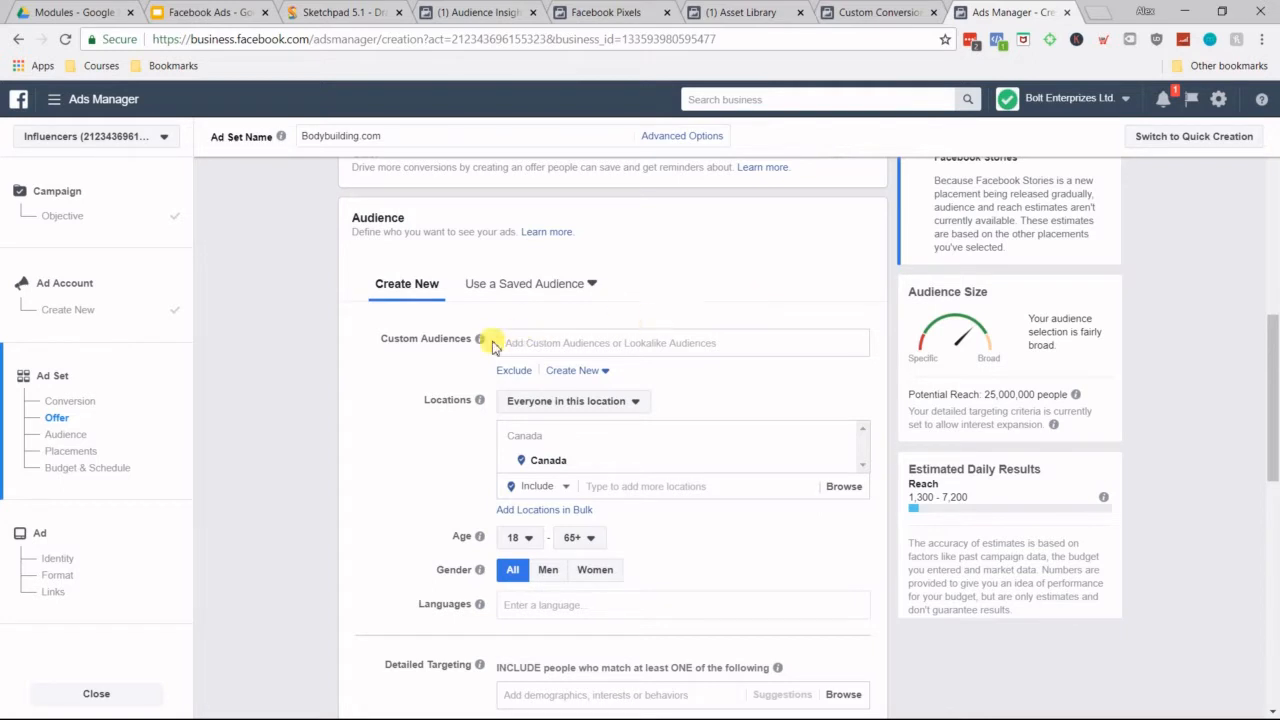
left_click(545, 341)
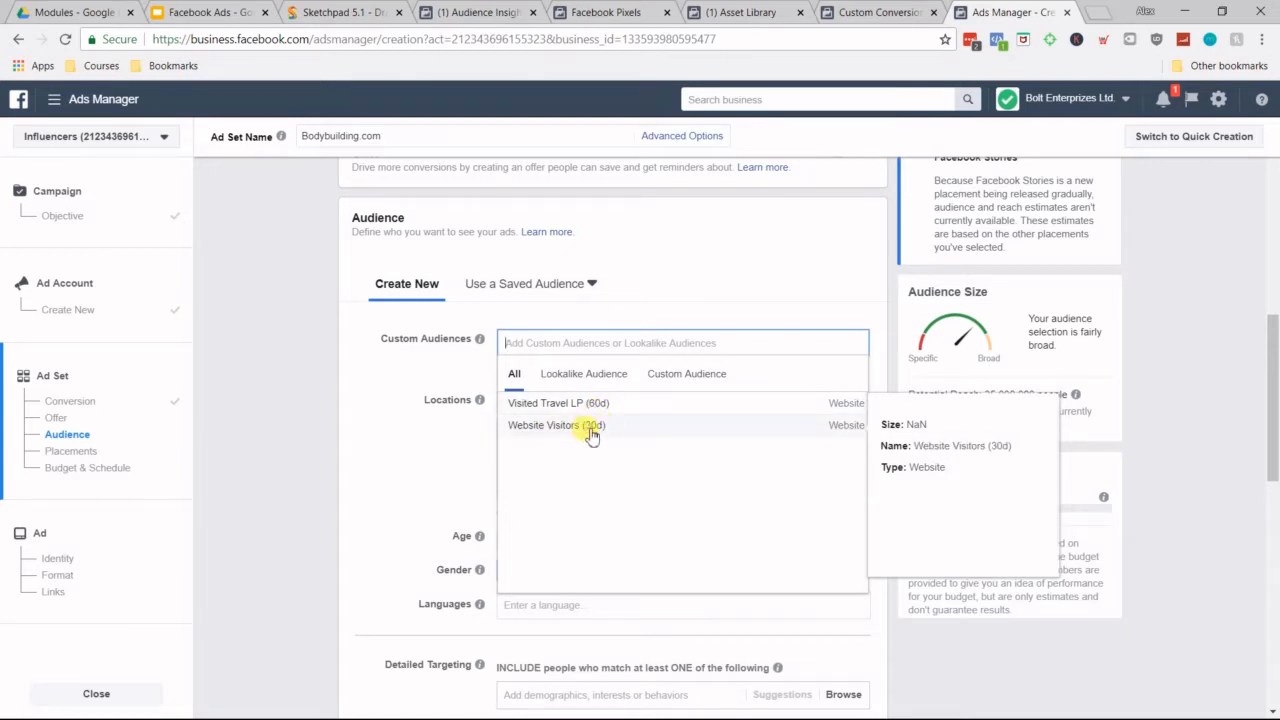
left_click(406, 374)
Step: Add China to the ad set's audience locations and remove it again
scroll(388, 467, "down", 2)
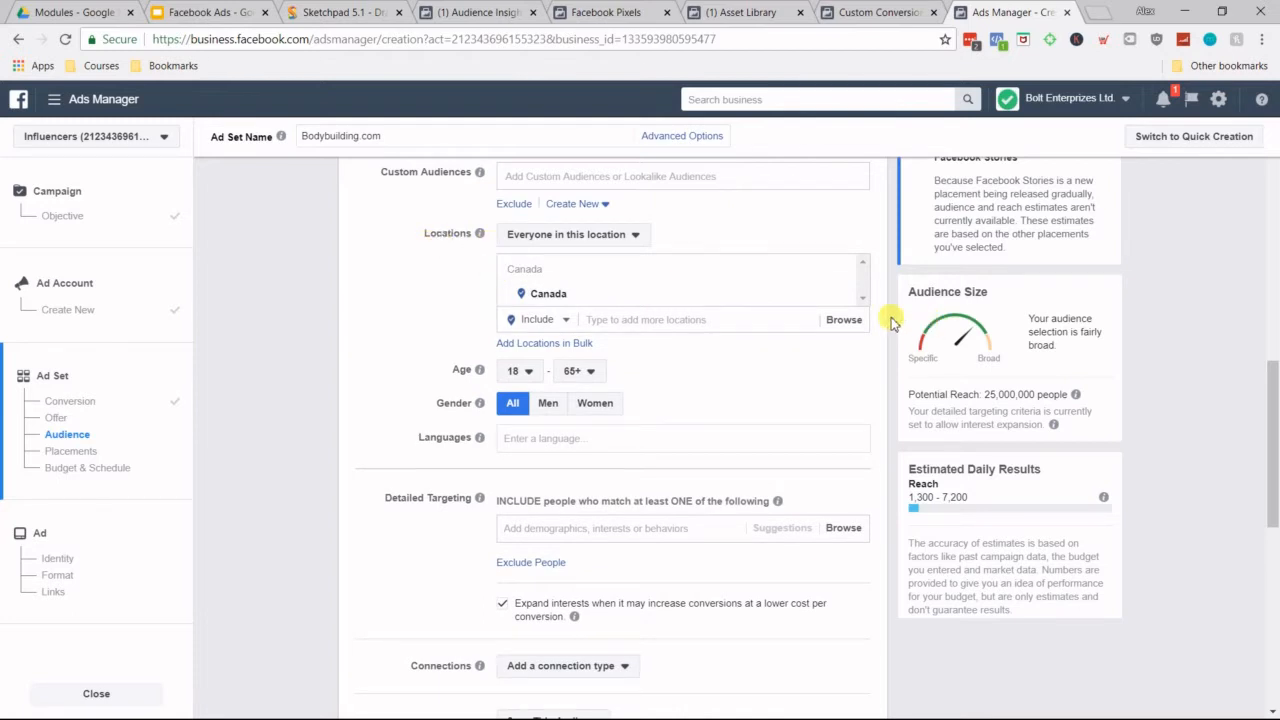
left_click(688, 321)
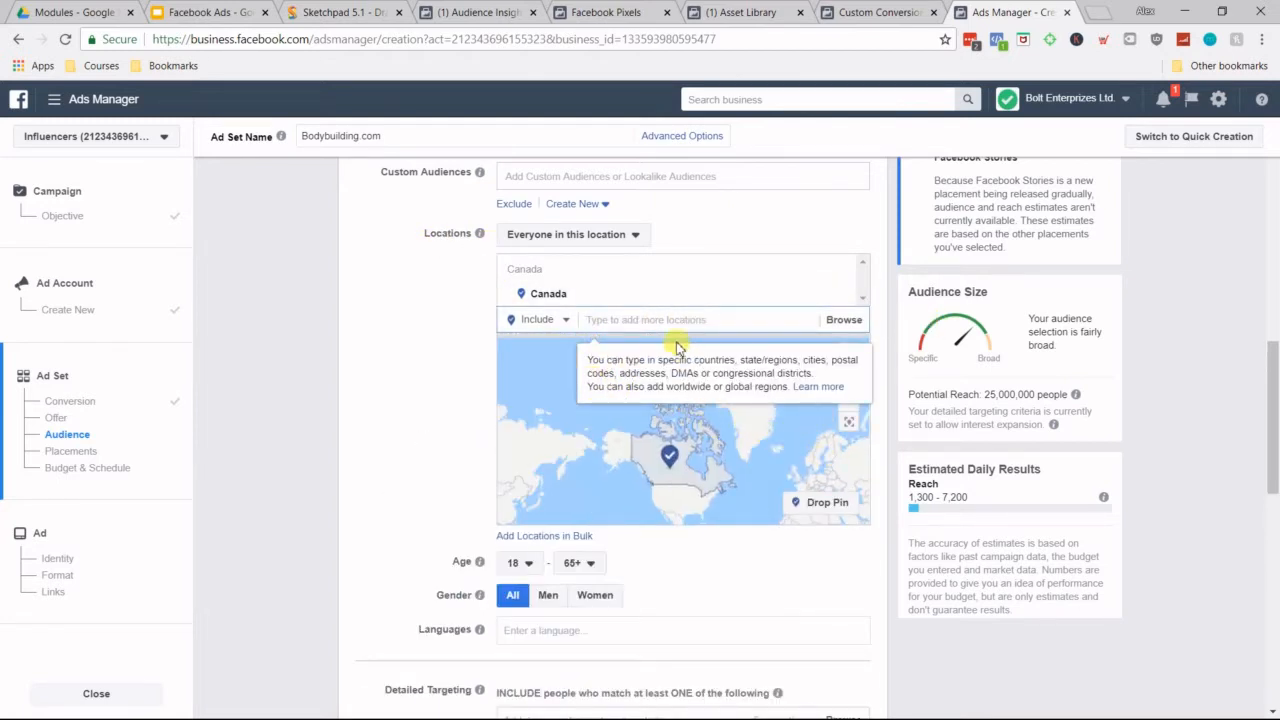
type("China")
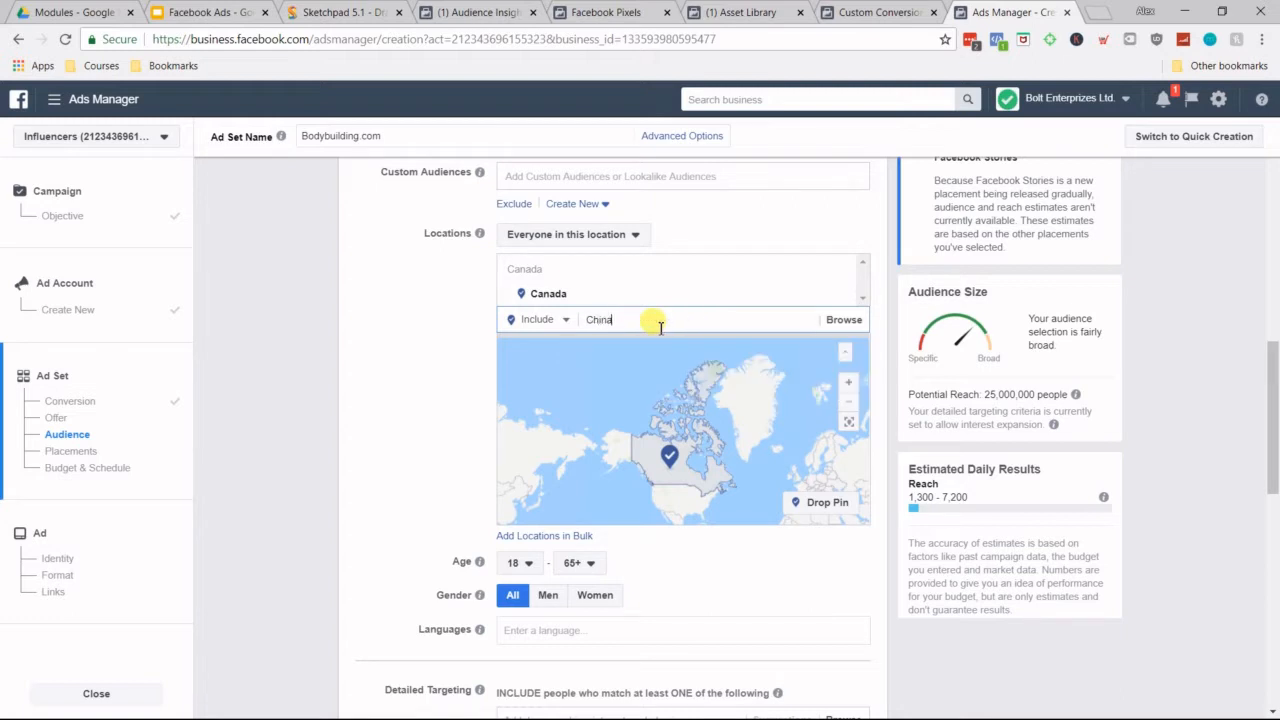
left_click(656, 337)
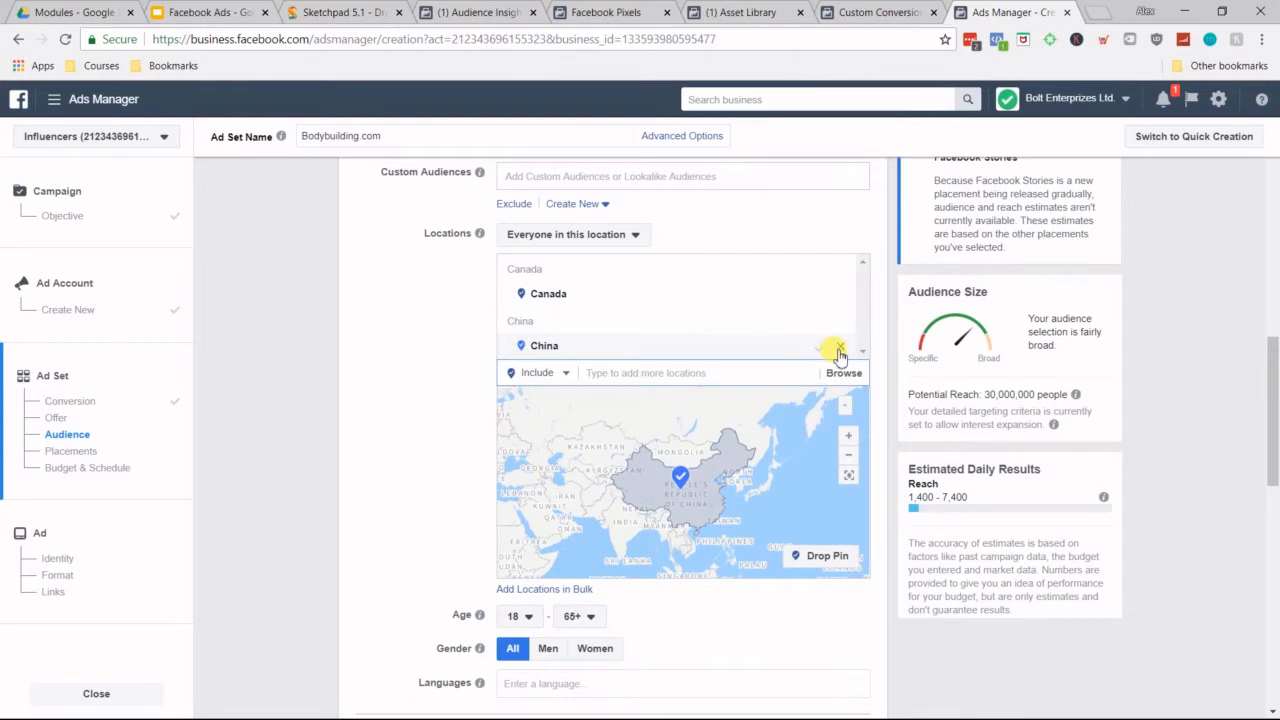
left_click(839, 347)
scroll(430, 440, "down", 3)
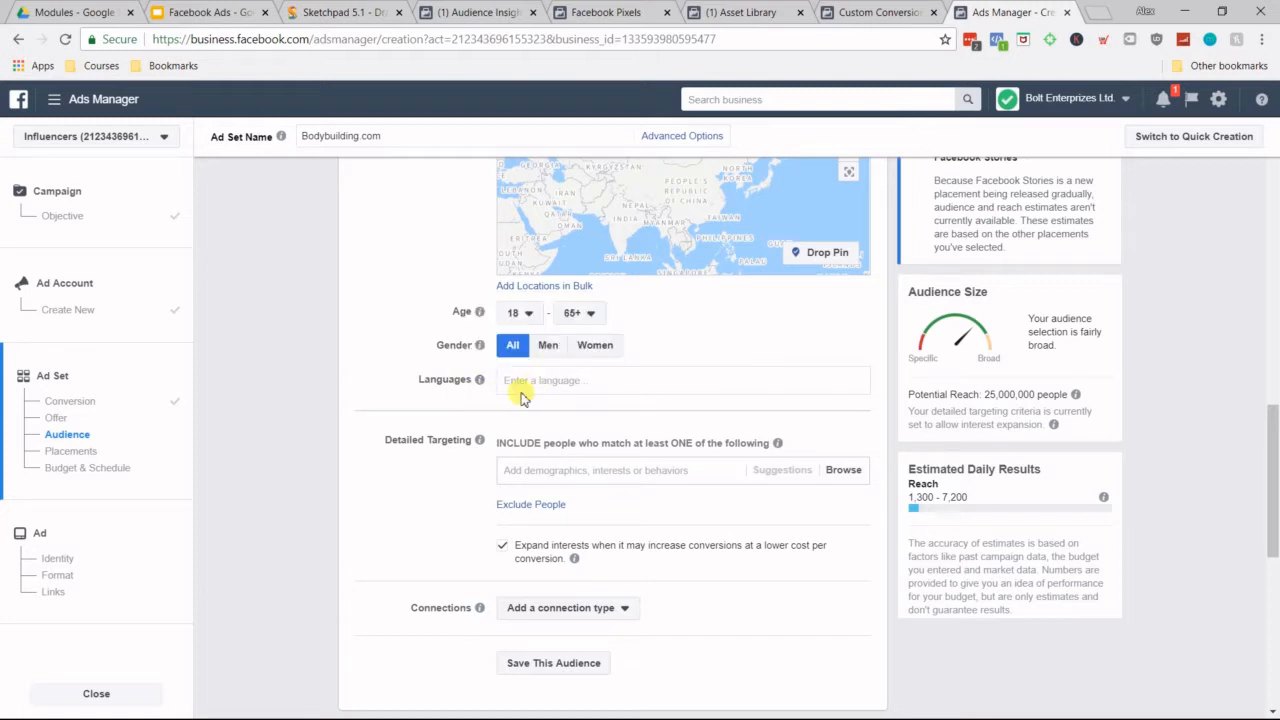
Step: Set the audience's maximum age to 24
scroll(466, 423, "down", 2)
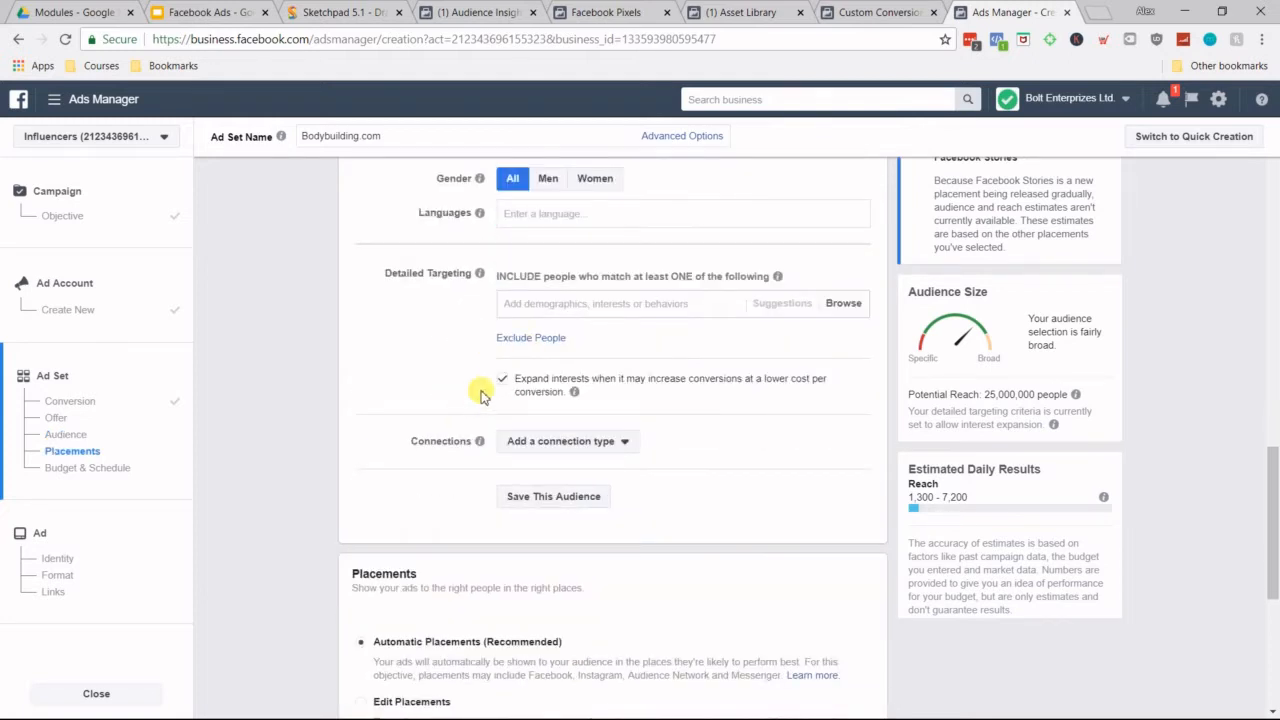
scroll(472, 330, "up", 2)
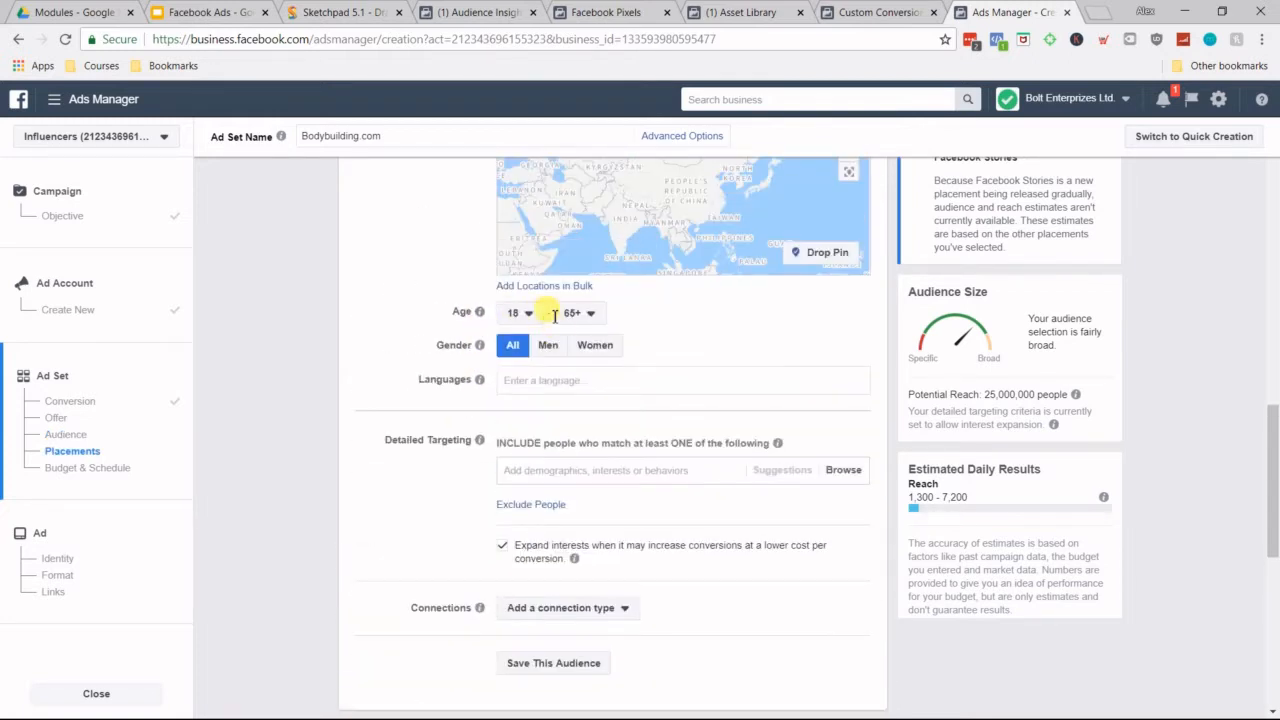
left_click(580, 315)
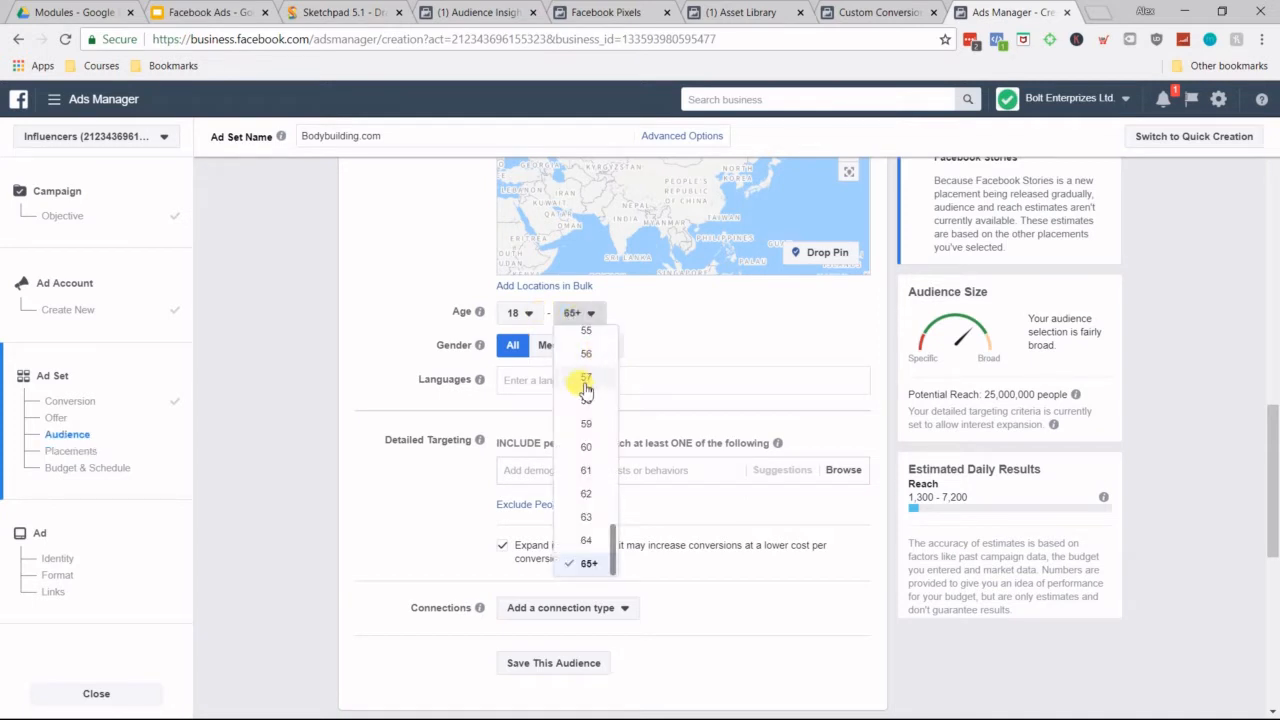
scroll(600, 386, "up", 7)
scroll(603, 388, "up", 2)
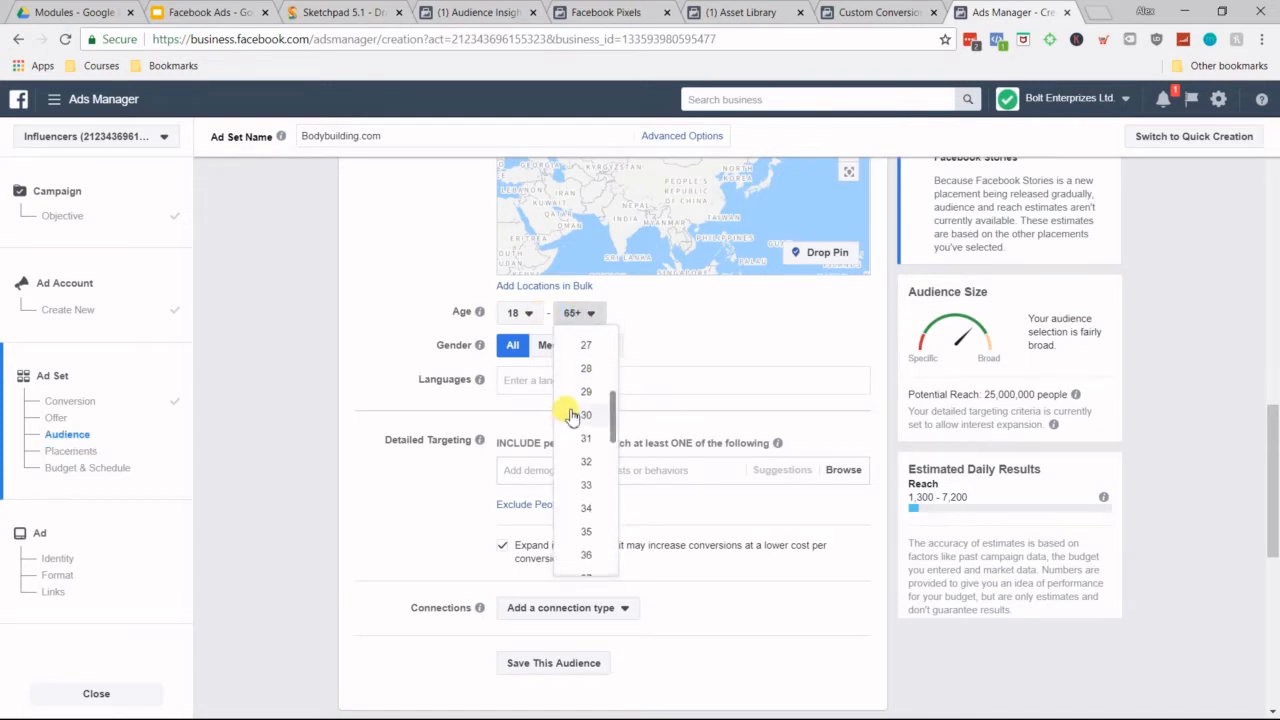
left_click(593, 366)
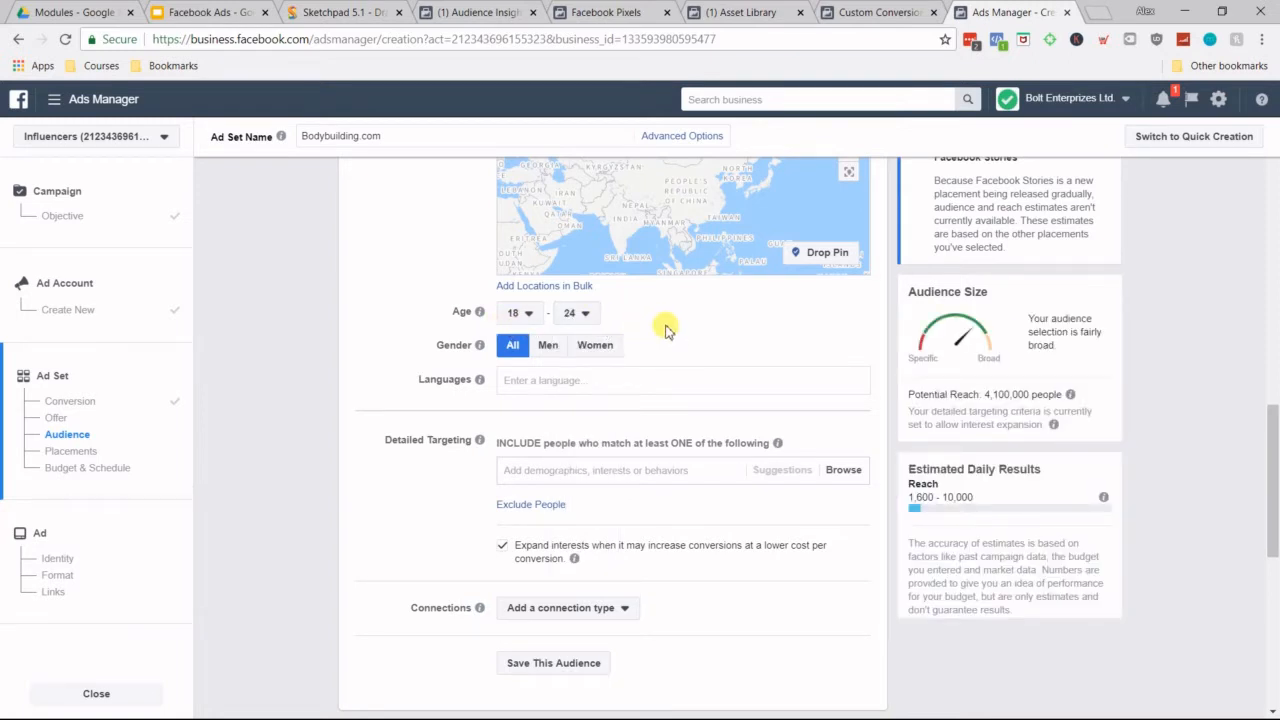
Step: Set the audience's maximum age to 45, keeping the minimum at 18
left_click(595, 318)
left_click_drag(603, 468, 610, 360)
left_click_drag(615, 405, 608, 470)
left_click(585, 532)
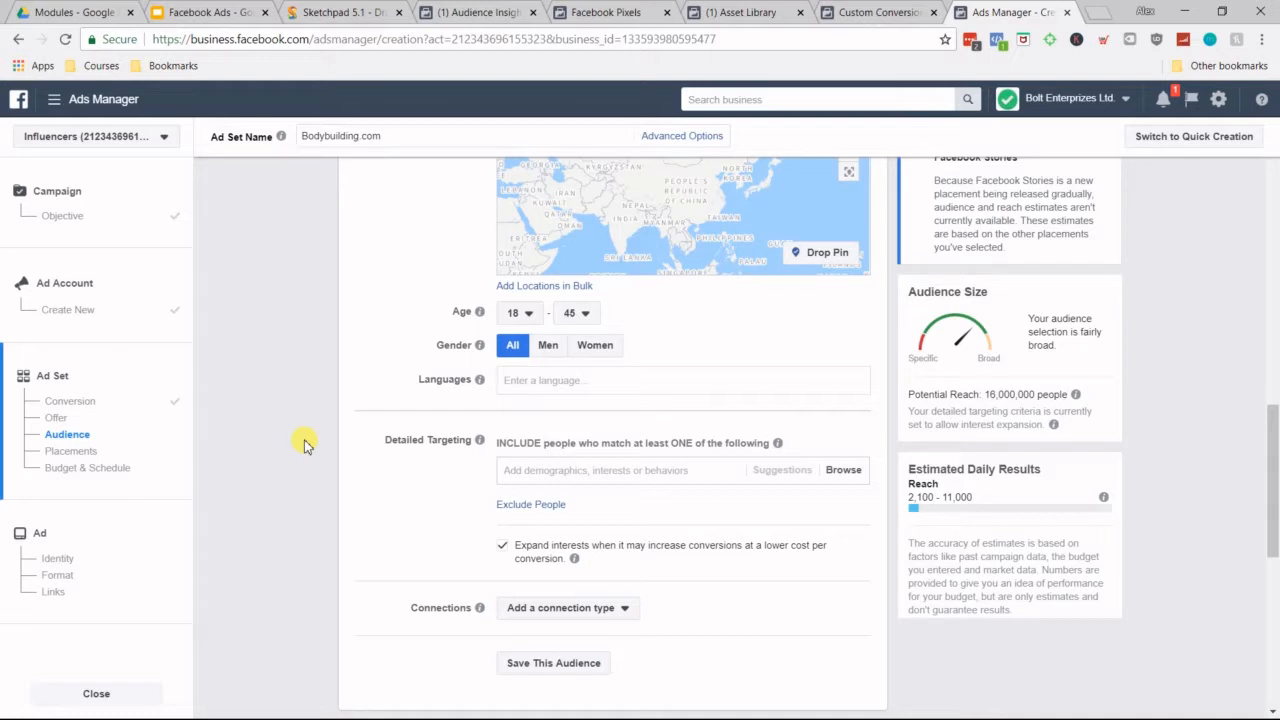
Step: Add the Bodybuilding.com interest to the audience's detailed targeting
scroll(322, 430, "down", 1)
scroll(322, 430, "up", 2)
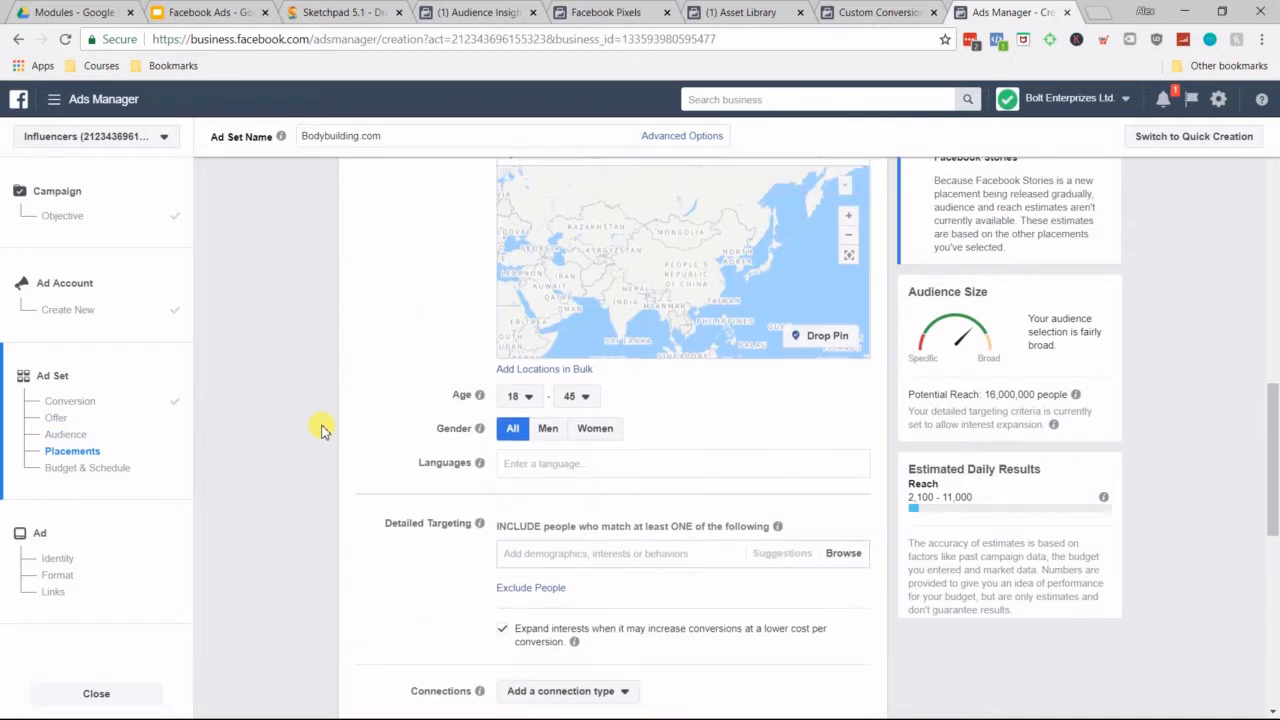
scroll(565, 288, "down", 2)
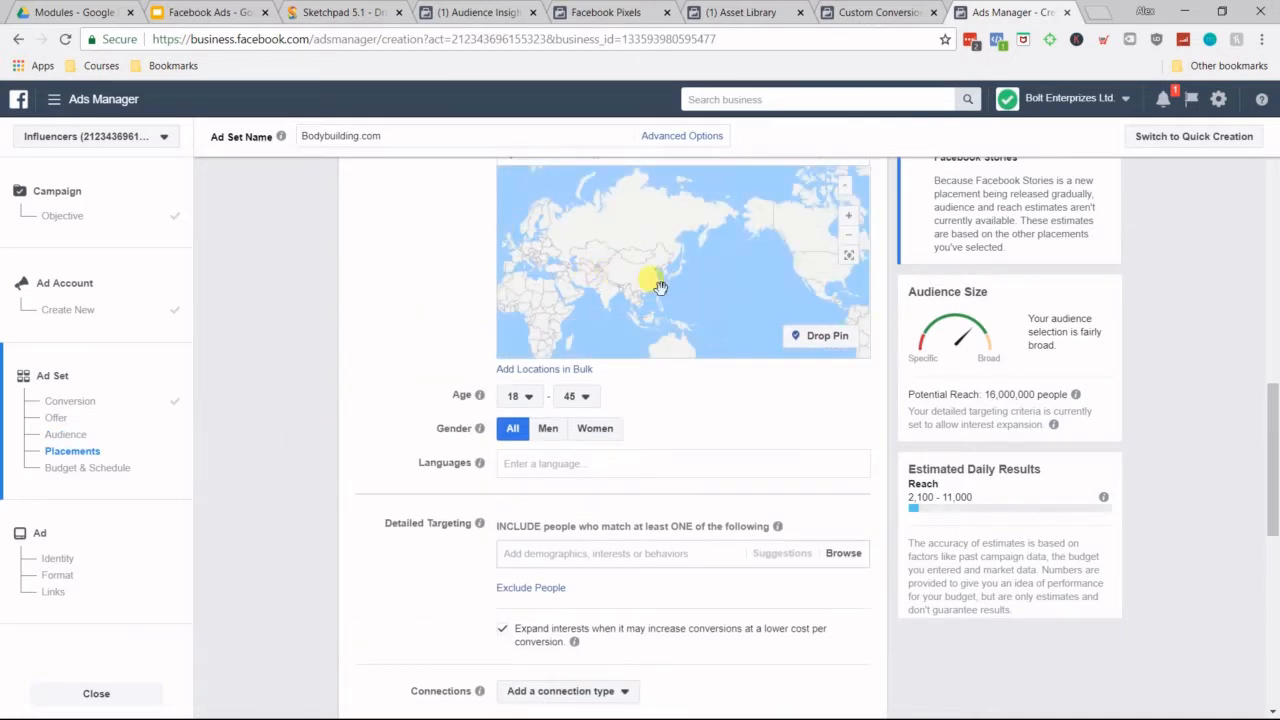
scroll(660, 287, "up", 1)
scroll(395, 390, "down", 1)
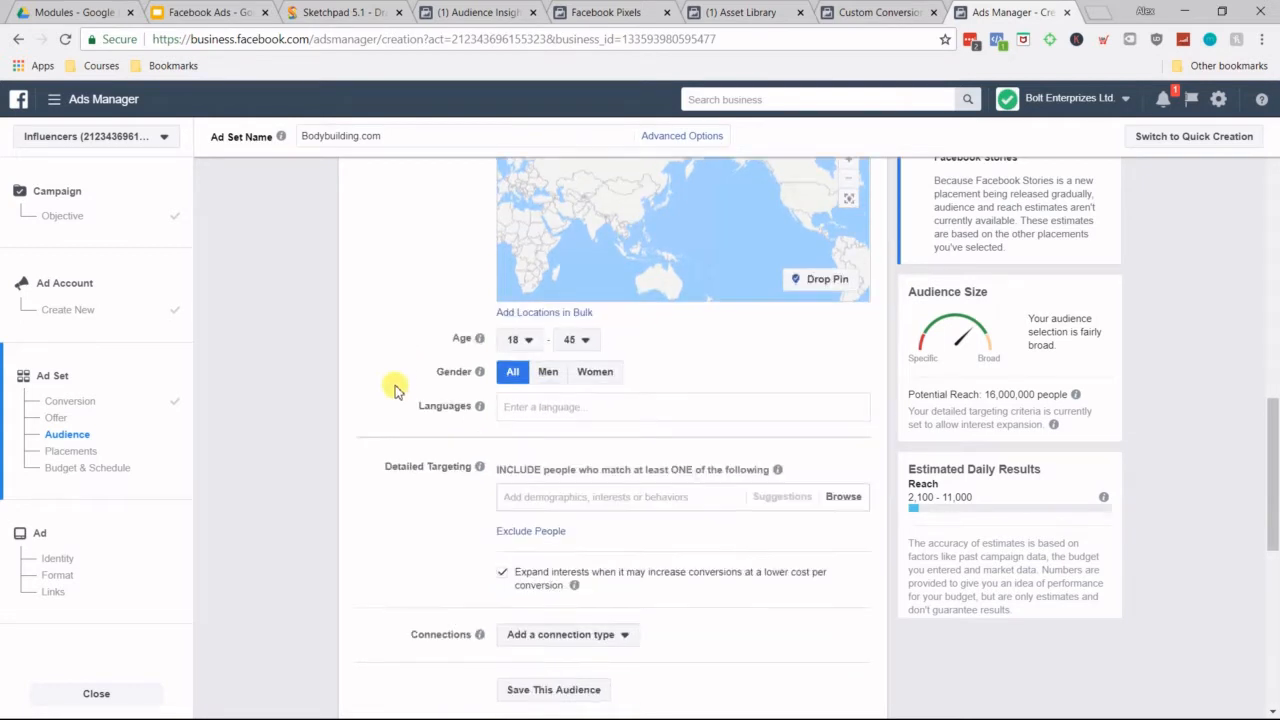
scroll(395, 390, "down", 2)
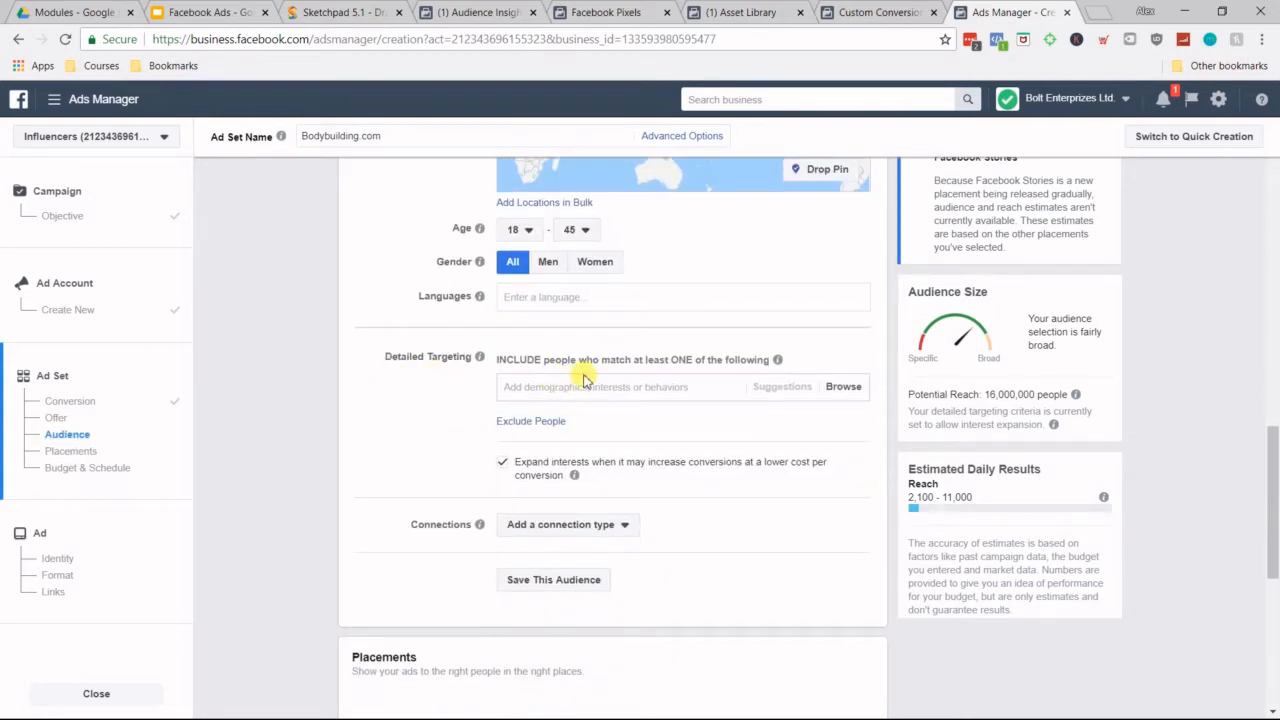
scroll(586, 371, "down", 1)
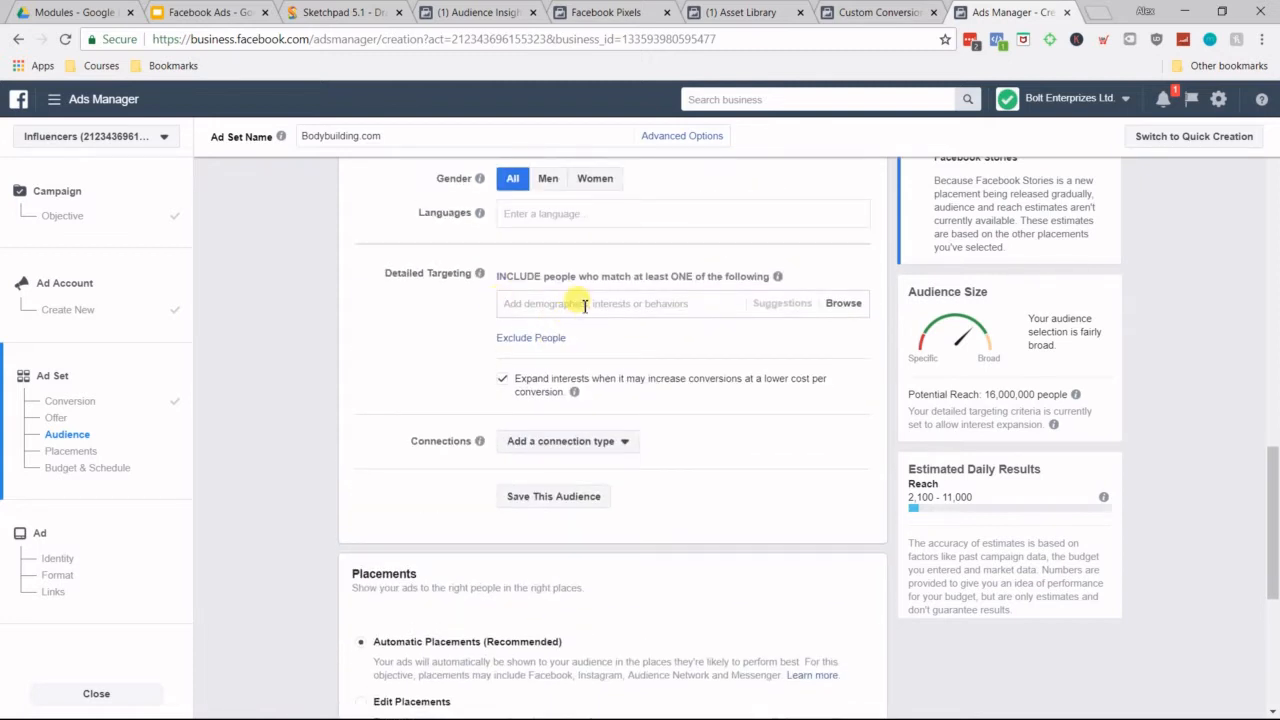
left_click(585, 304)
type("bodybuilding.com")
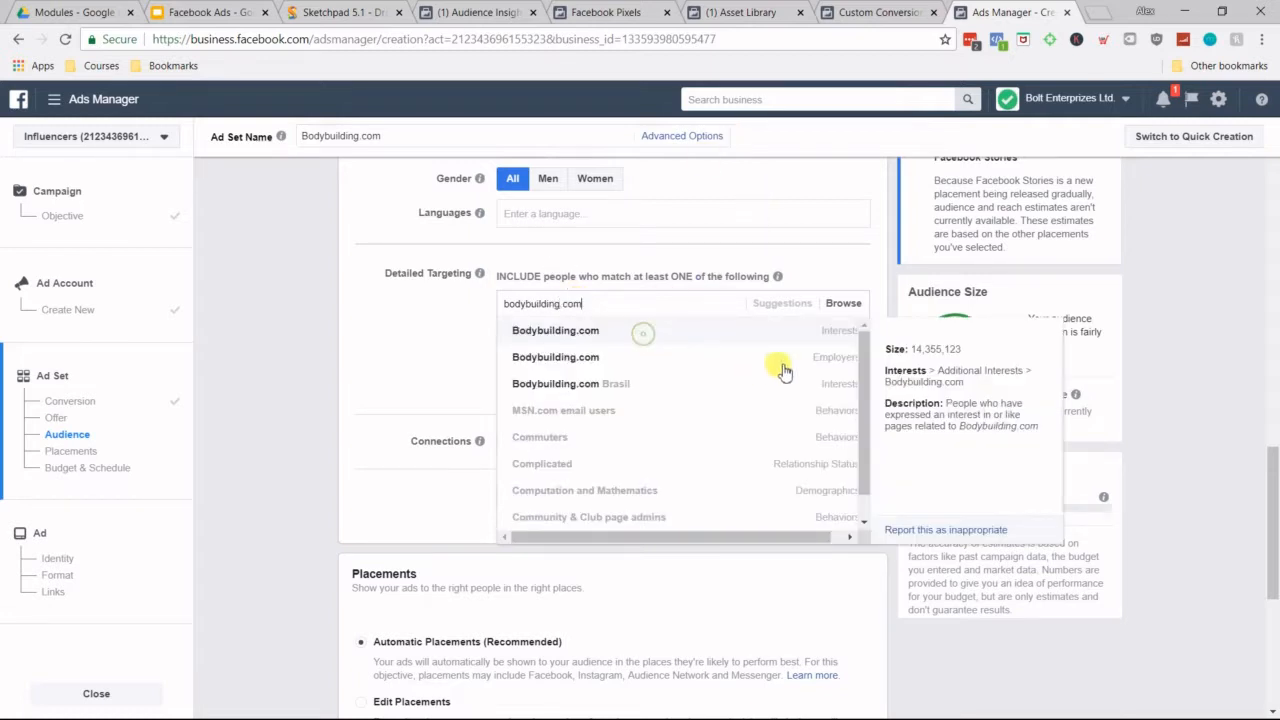
left_click(752, 332)
left_click(1163, 352)
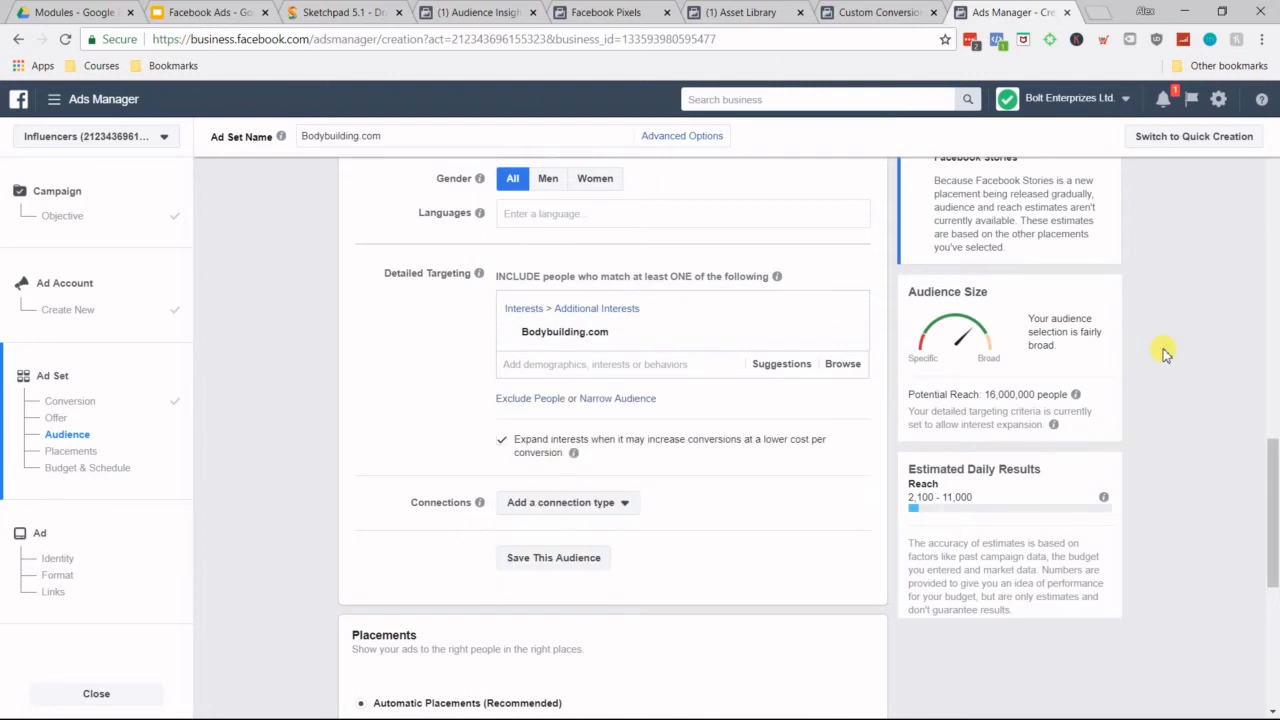
Step: Turn off interest expansion for the detailed targeting and check the audience's potential reach
left_click(503, 446)
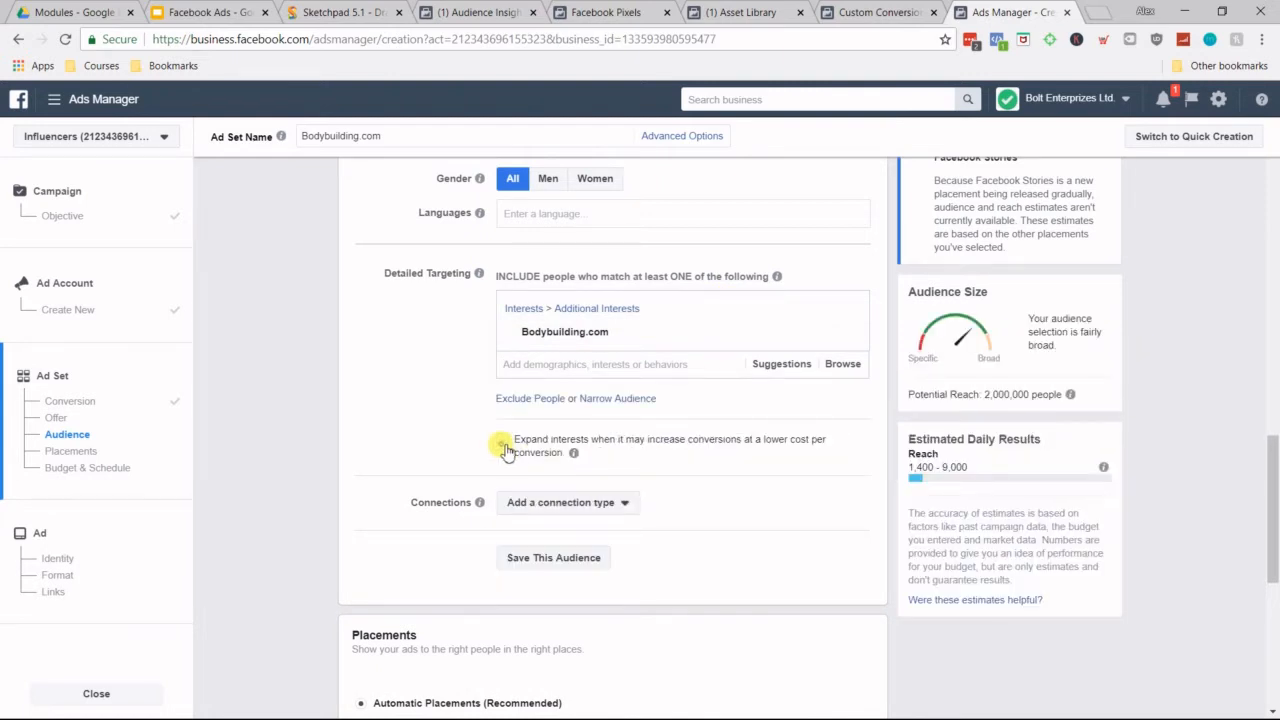
left_click(503, 444)
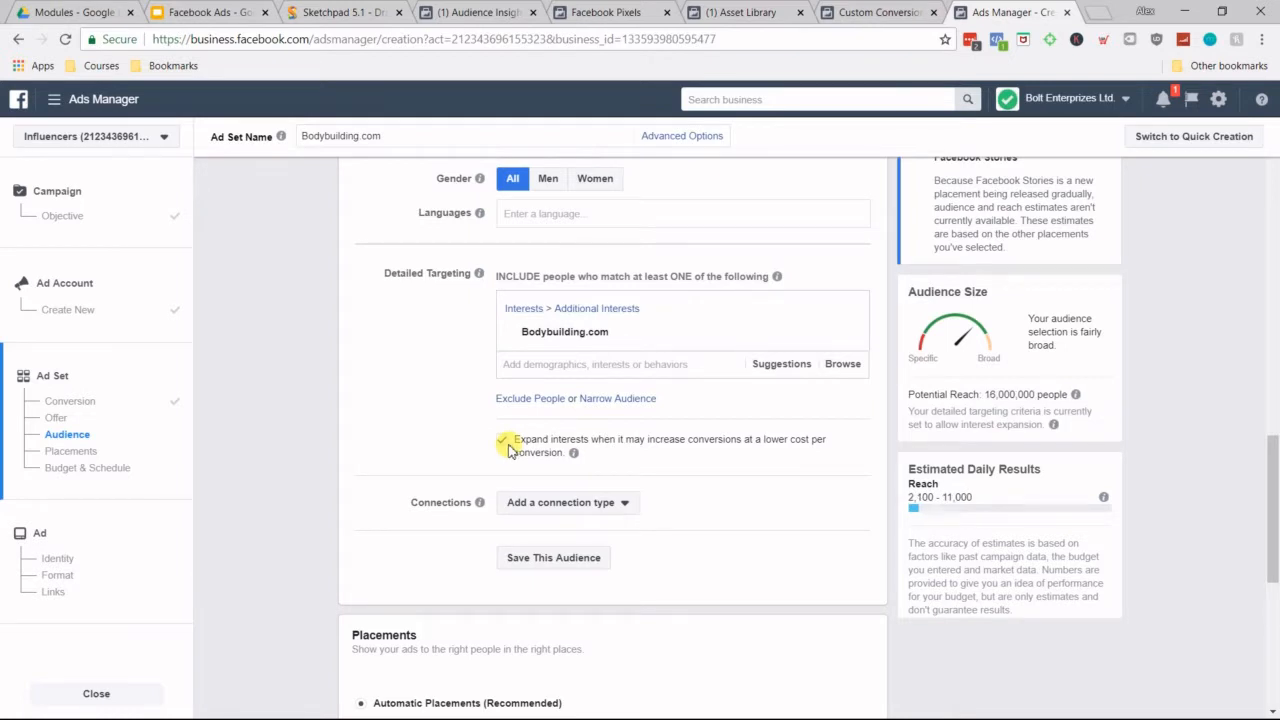
left_click(503, 446)
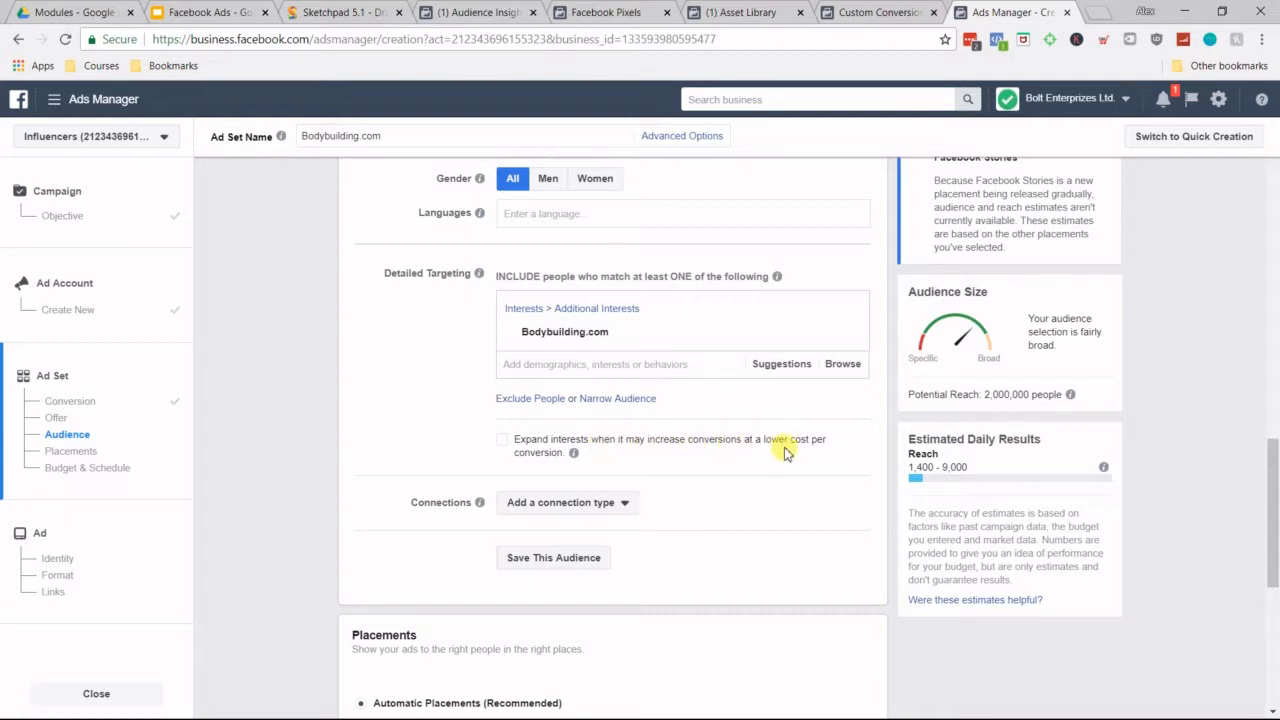
mouse_move(582, 462)
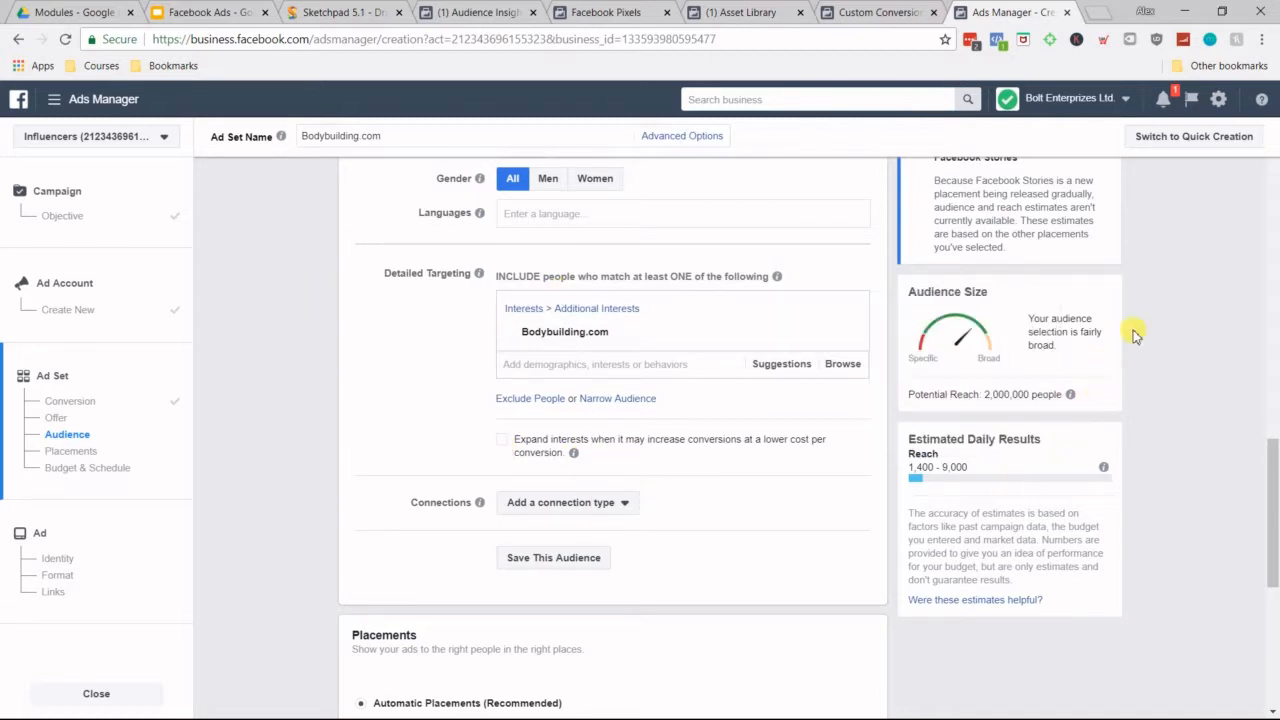
left_click_drag(985, 395, 1057, 394)
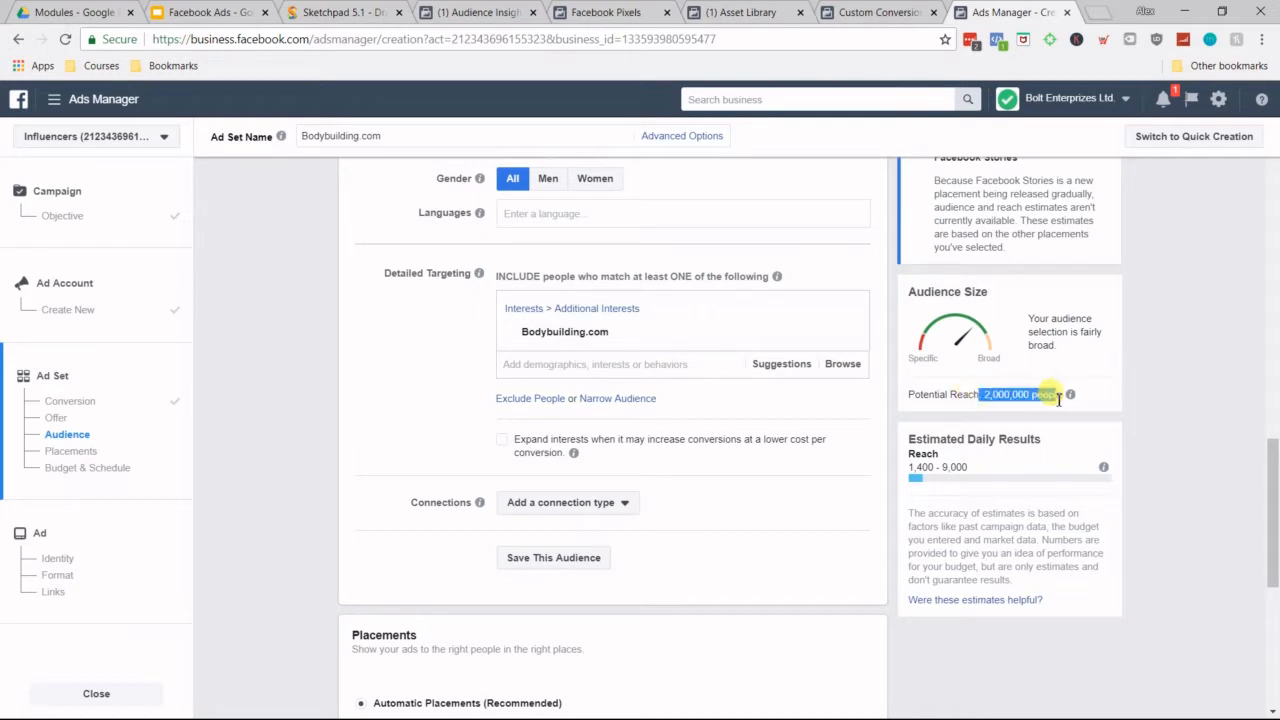
left_click(686, 400)
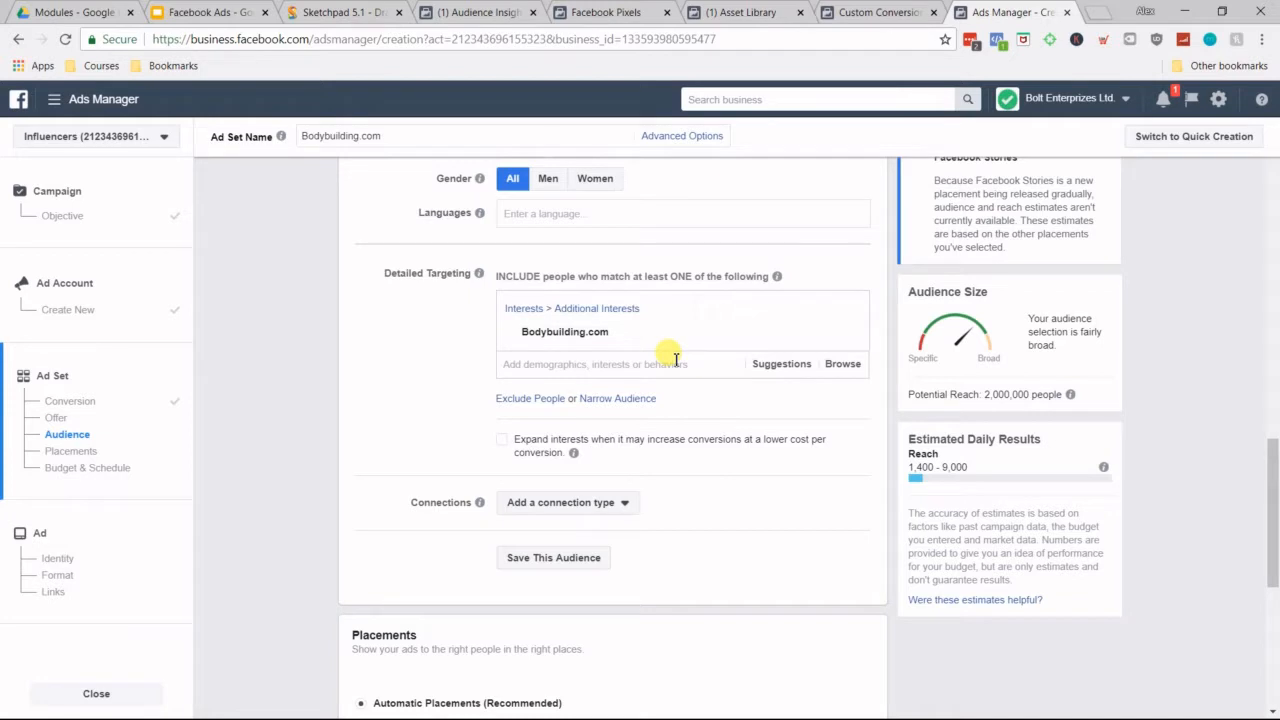
Step: Examine the Audience Size estimate together with the ad set's placement and budget sections
scroll(791, 417, "down", 3)
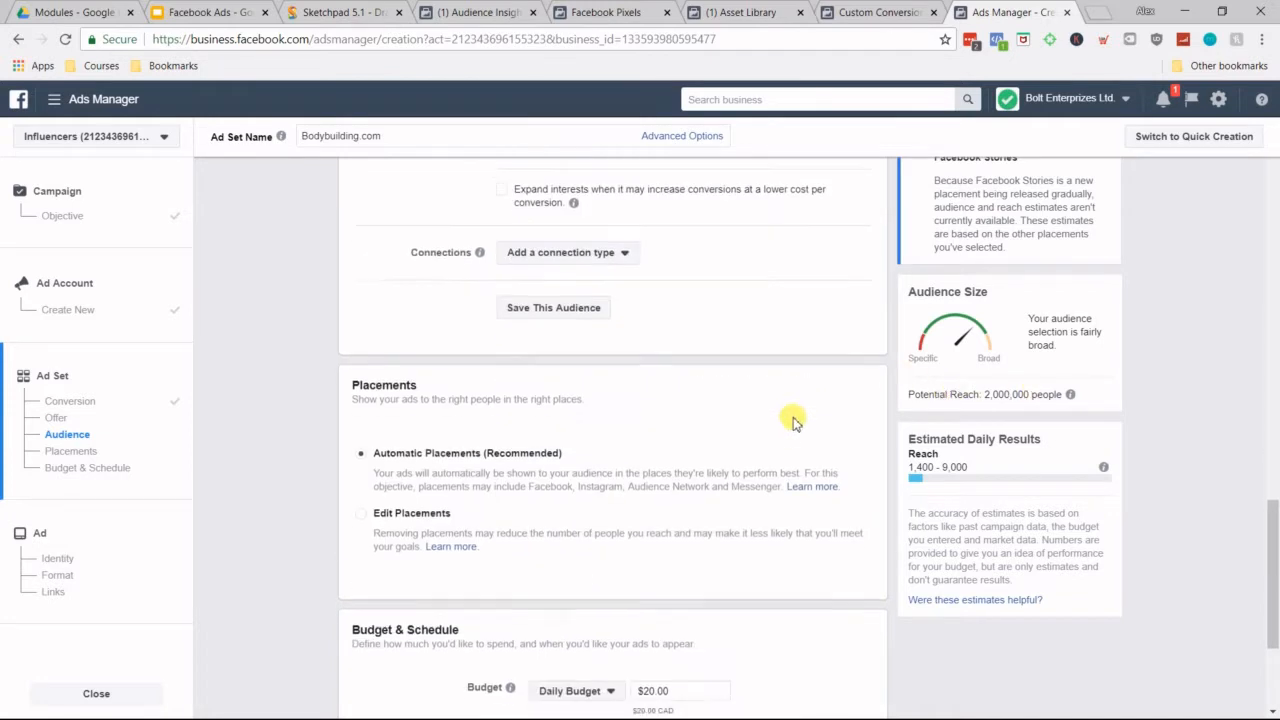
scroll(755, 277, "down", 1)
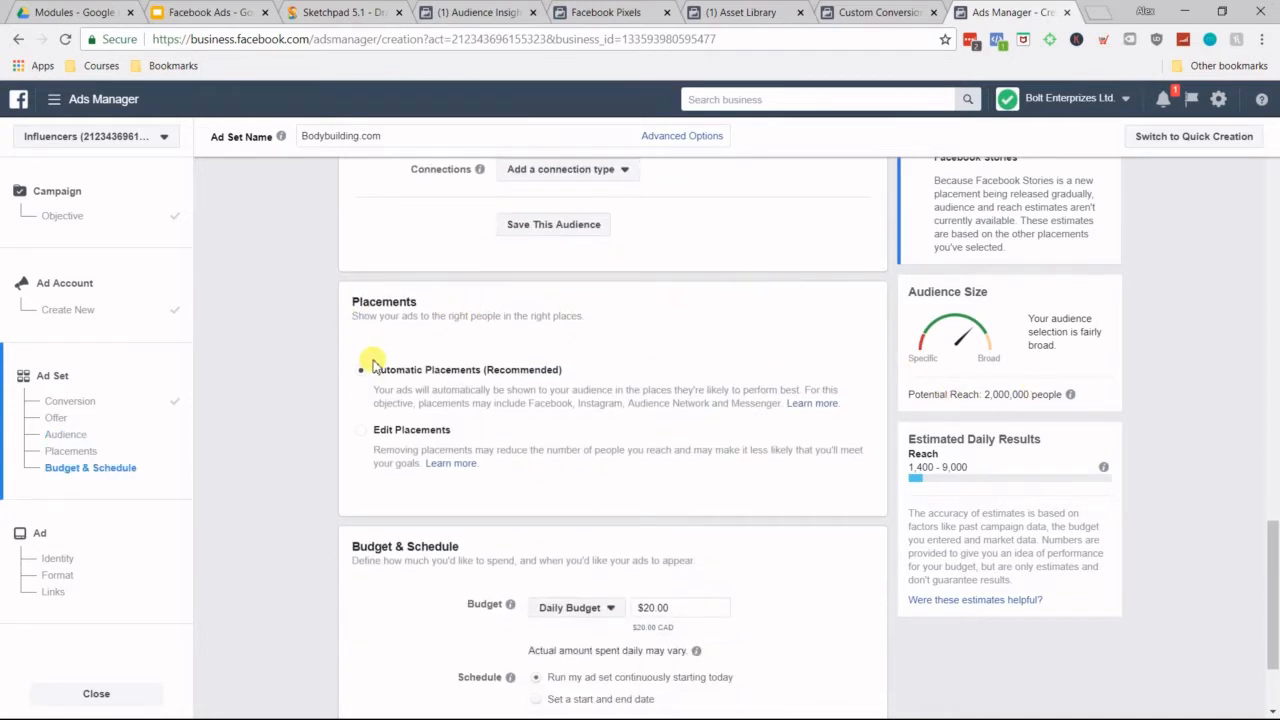
scroll(366, 355, "down", 1)
left_click_drag(983, 395, 1038, 400)
left_click(1206, 337)
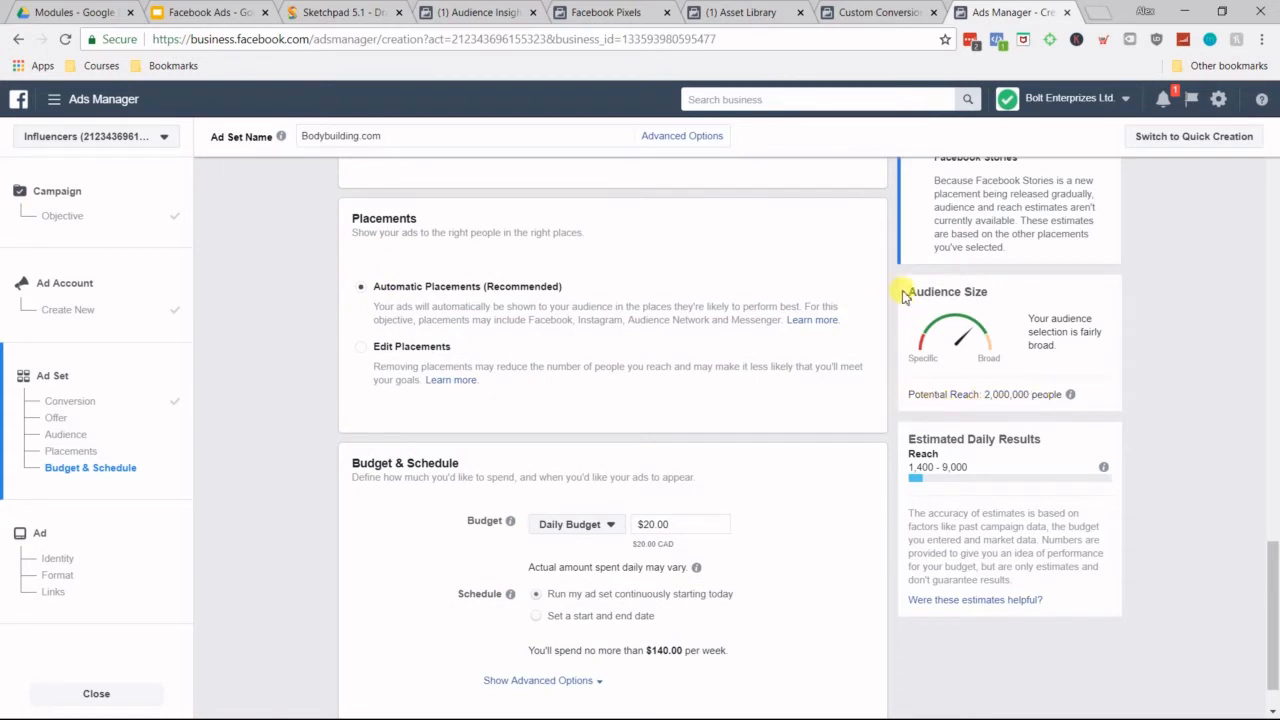
left_click_drag(906, 290, 1004, 290)
left_click(1034, 315)
Step: Switch the ad set from automatic to manually edited placements and review the available platforms
left_click(429, 352)
scroll(322, 381, "down", 1)
scroll(322, 381, "down", 3)
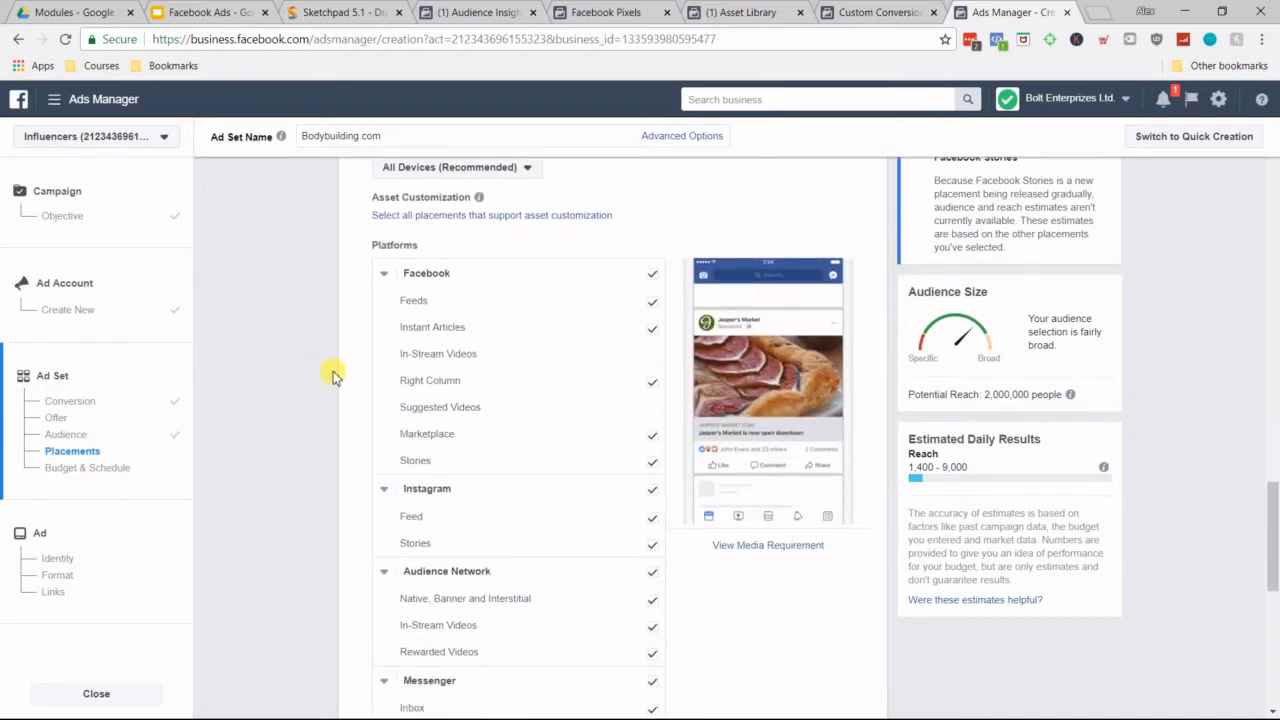
scroll(334, 371, "up", 1)
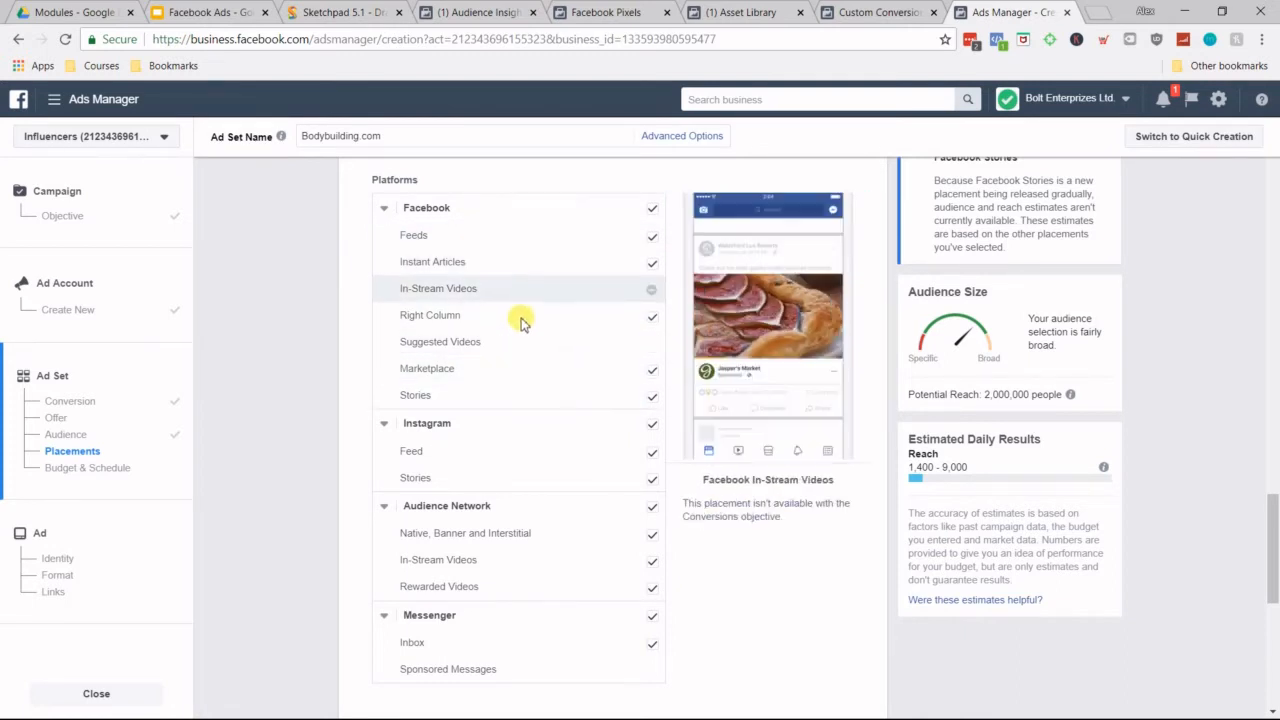
scroll(399, 375, "down", 1)
scroll(397, 380, "up", 2)
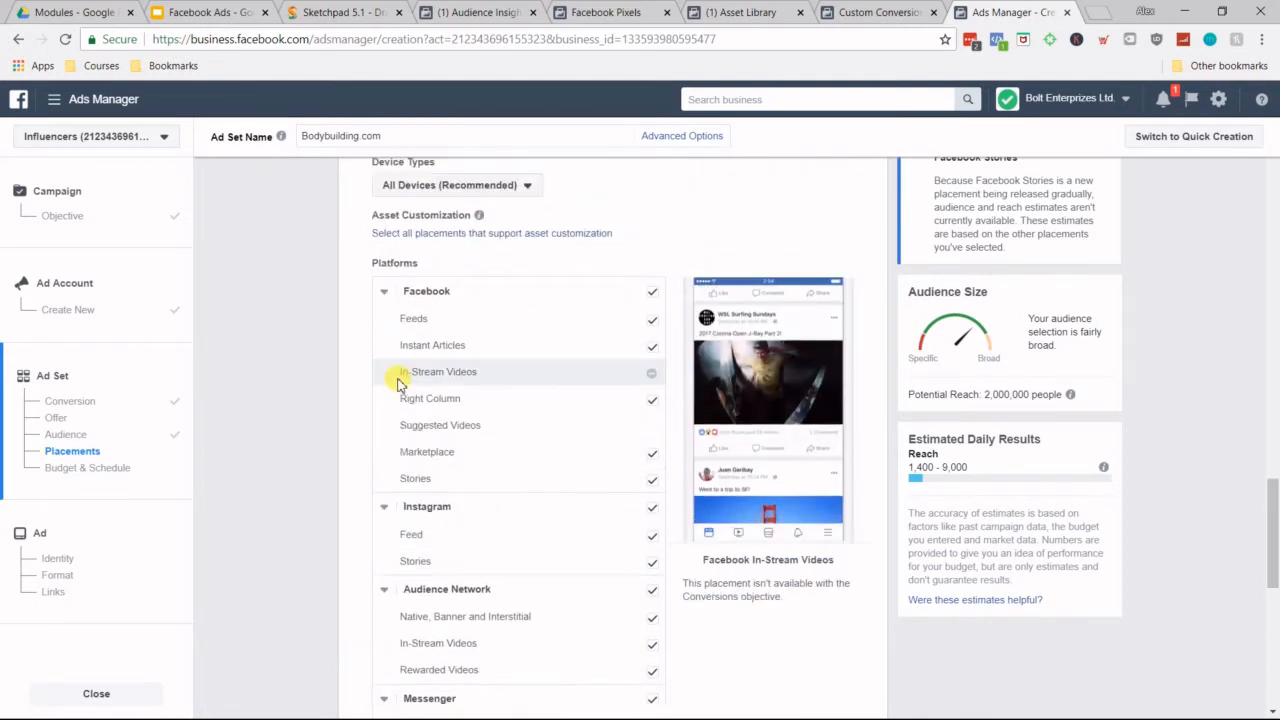
scroll(380, 393, "down", 1)
scroll(320, 388, "up", 1)
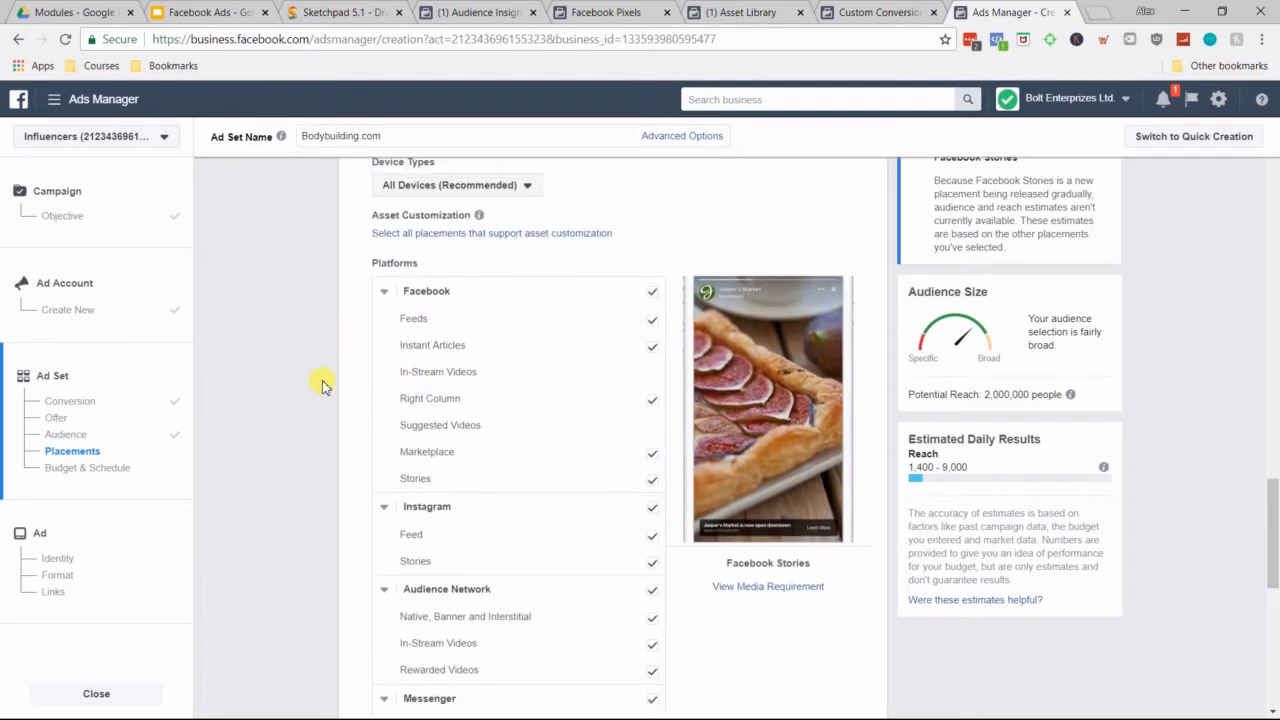
scroll(325, 382, "down", 1)
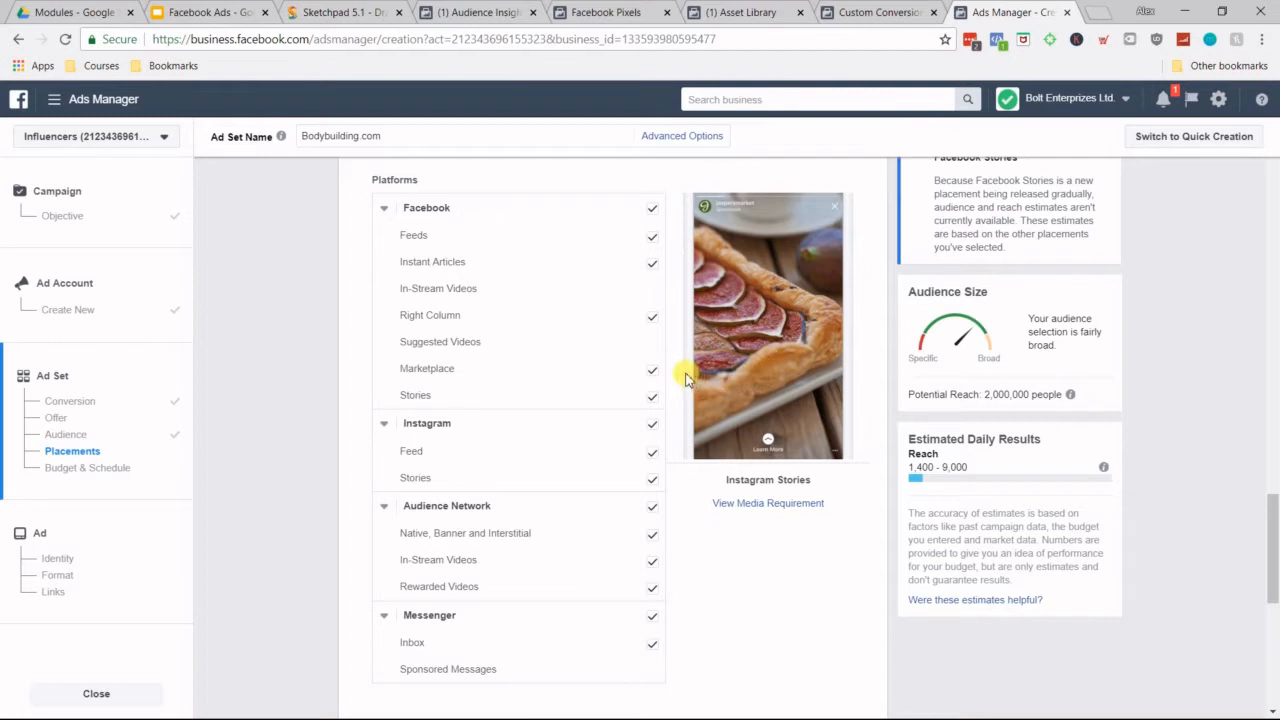
Step: Deselect Facebook Feeds, Instant Articles, Right Column and Marketplace, plus all Instagram, Audience Network and Messenger placements
left_click(655, 372)
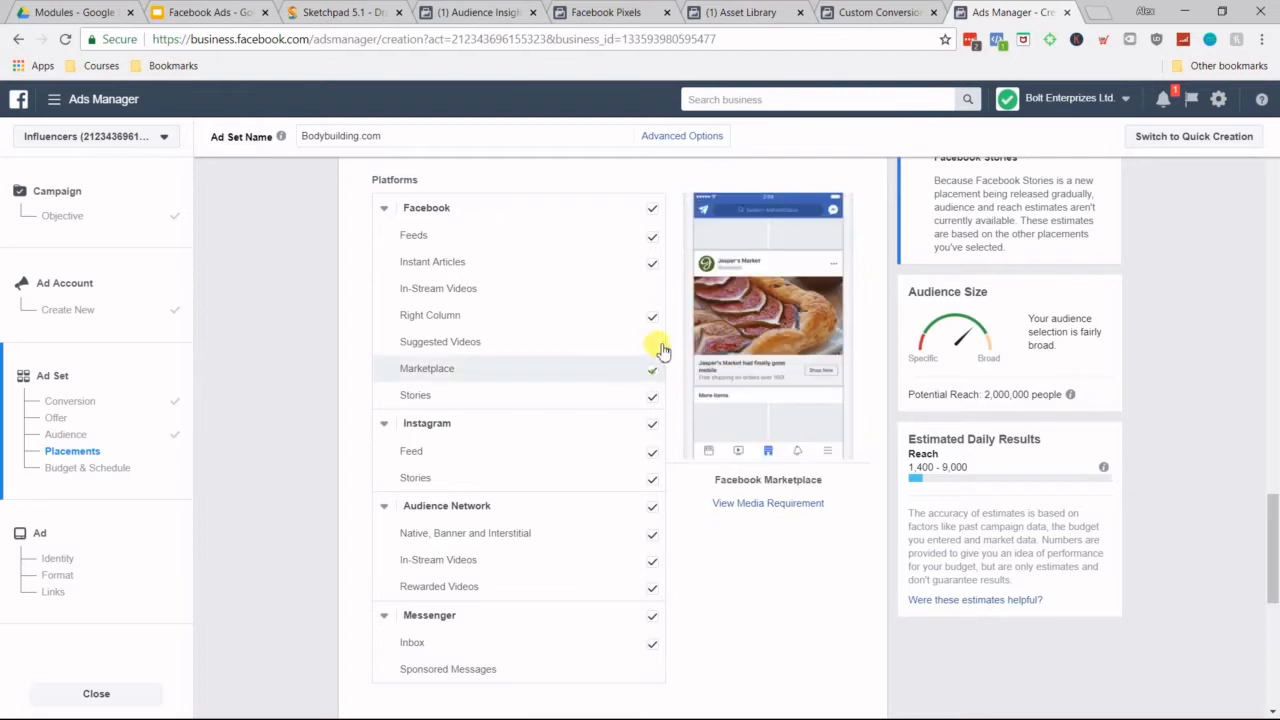
left_click(654, 240)
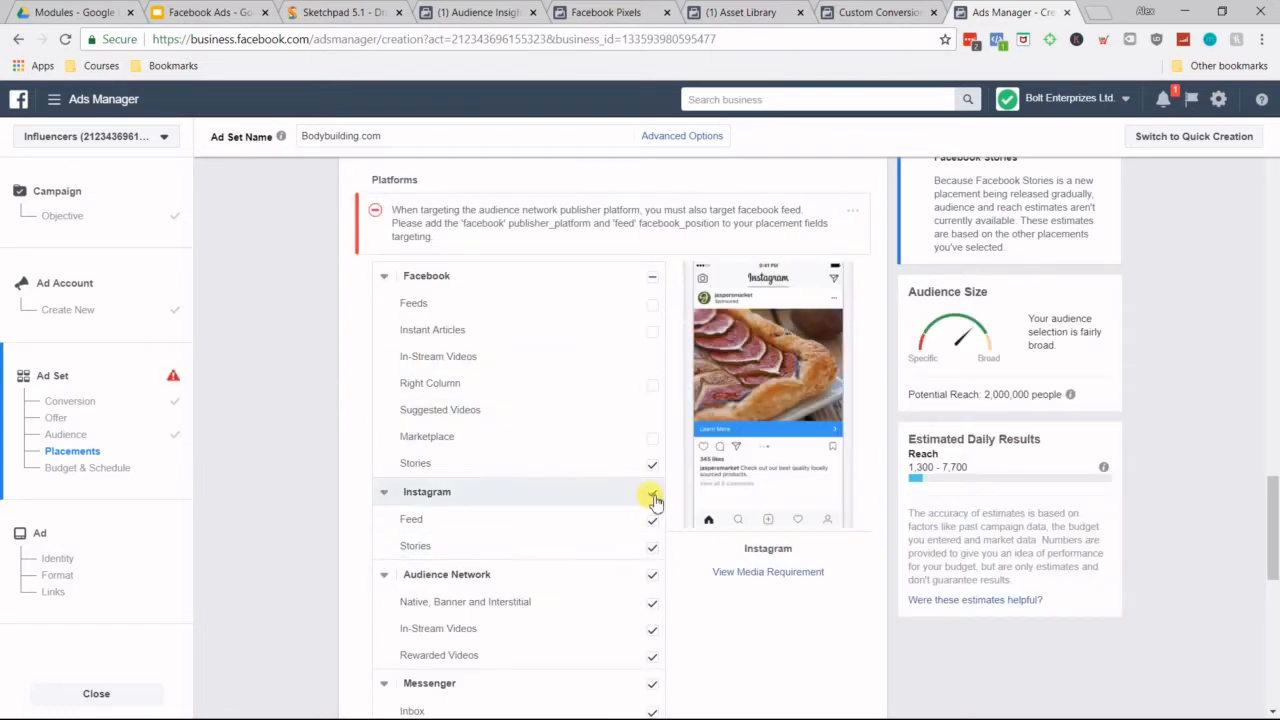
left_click(655, 517)
left_click(652, 563)
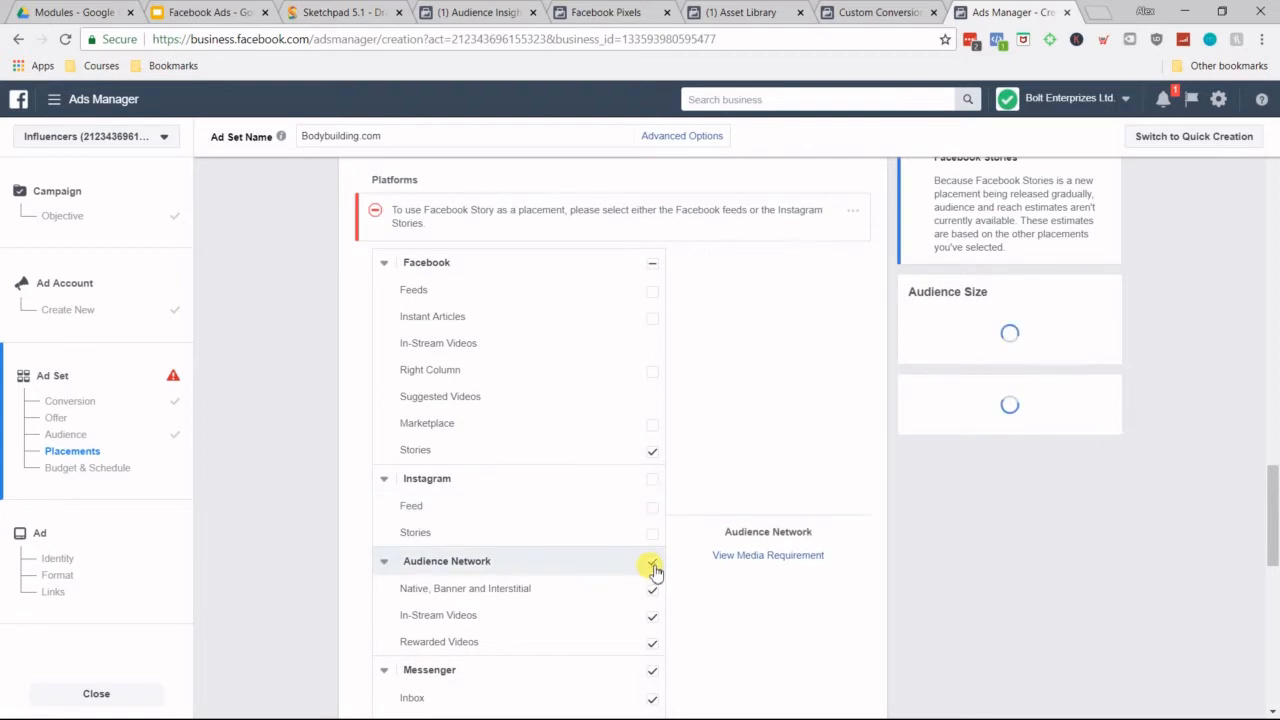
left_click(657, 679)
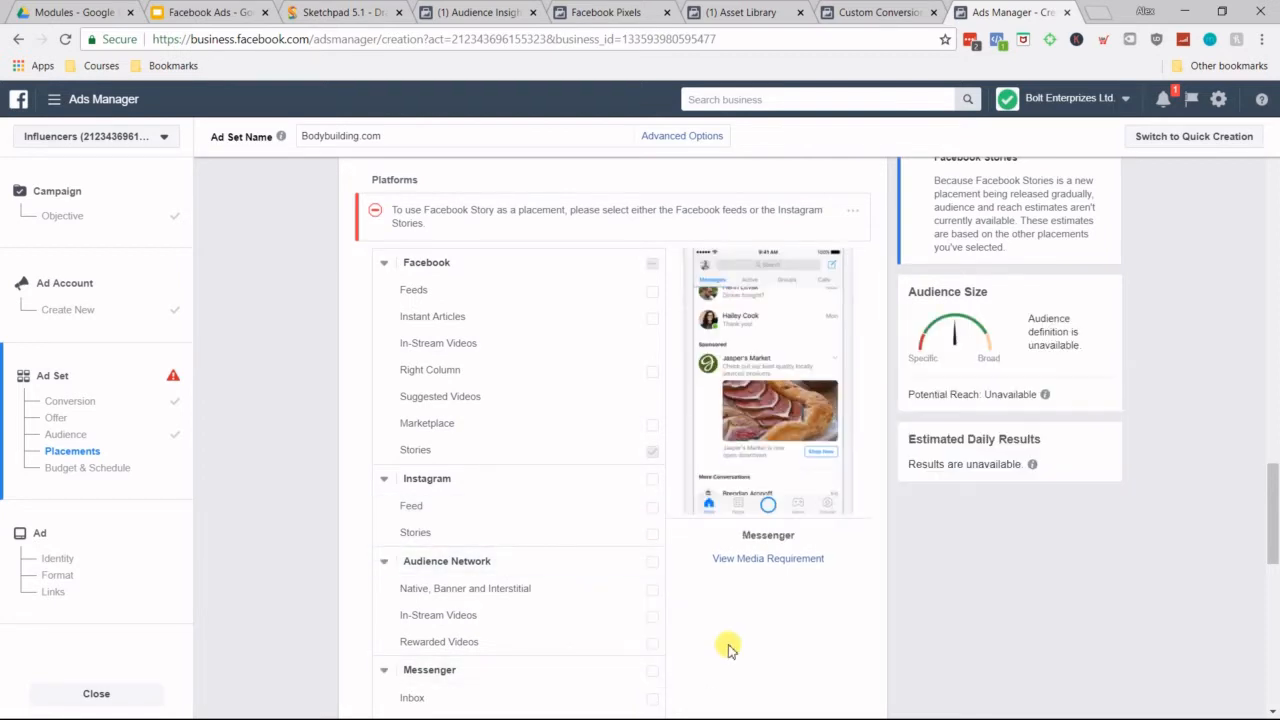
Step: Enable Facebook Feeds and Instagram Feed, and deselect Facebook Stories, so only the two feed placements are used
left_click(652, 297)
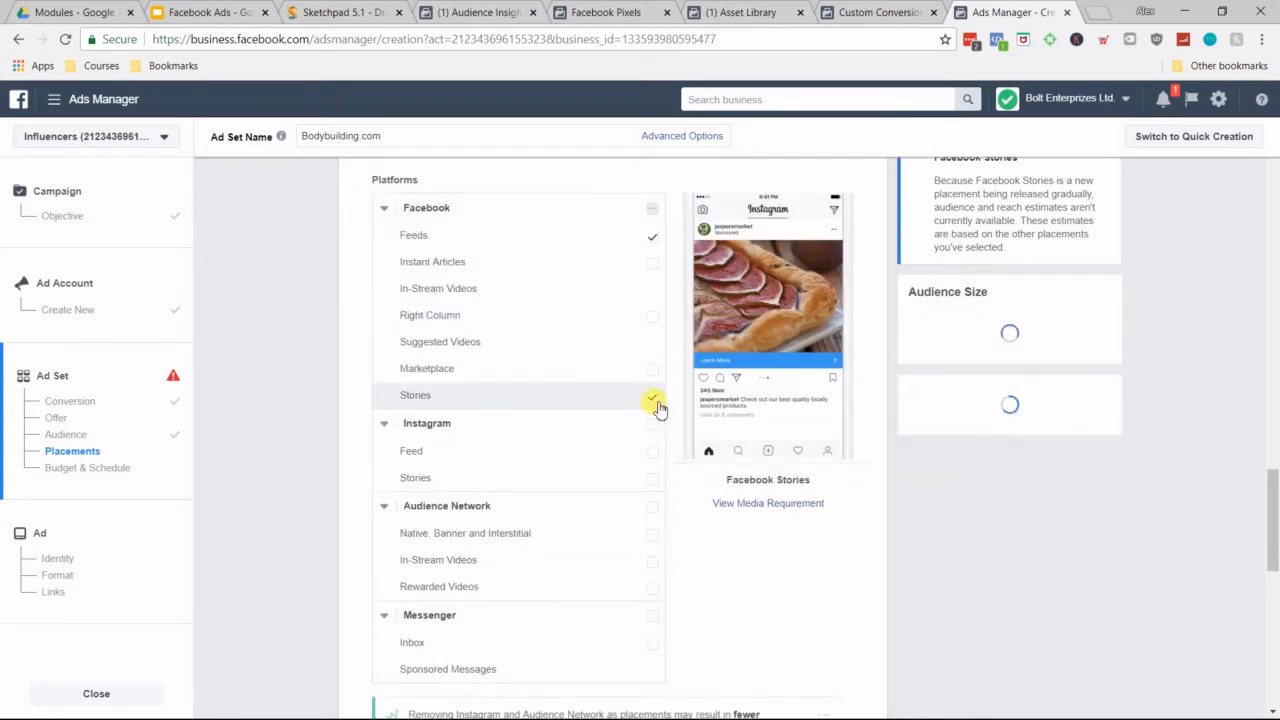
left_click(656, 407)
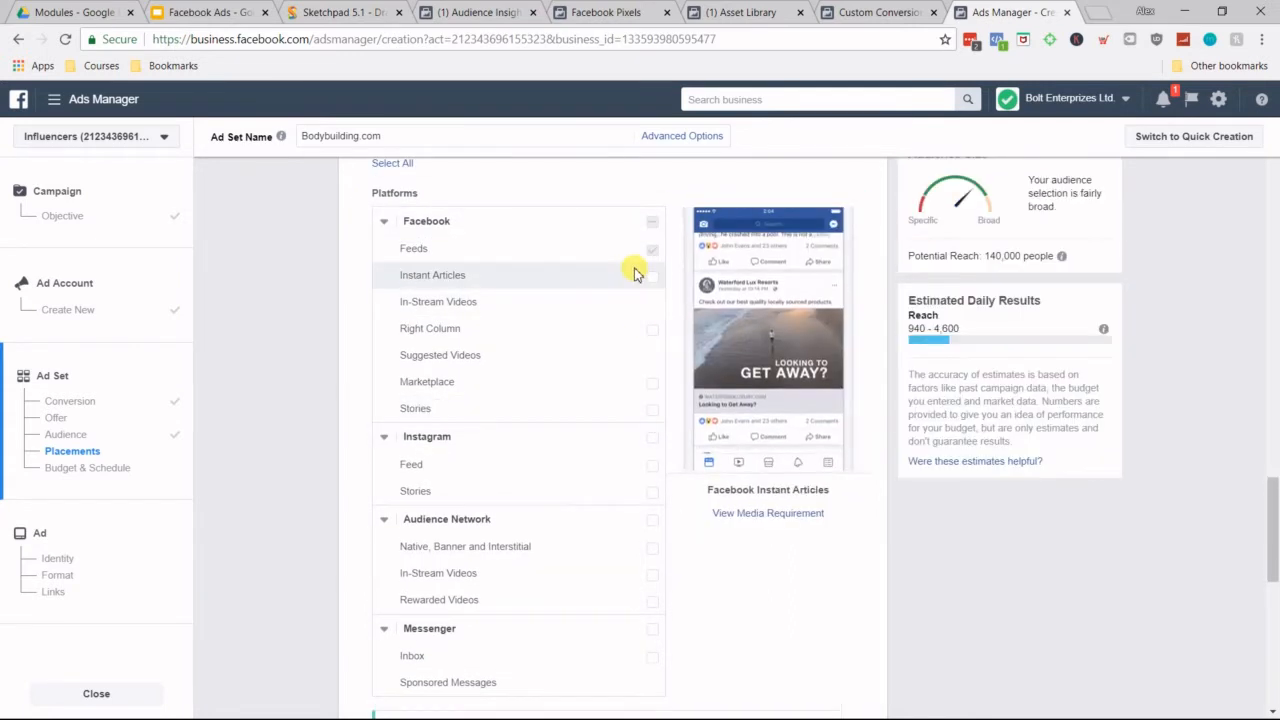
left_click(652, 466)
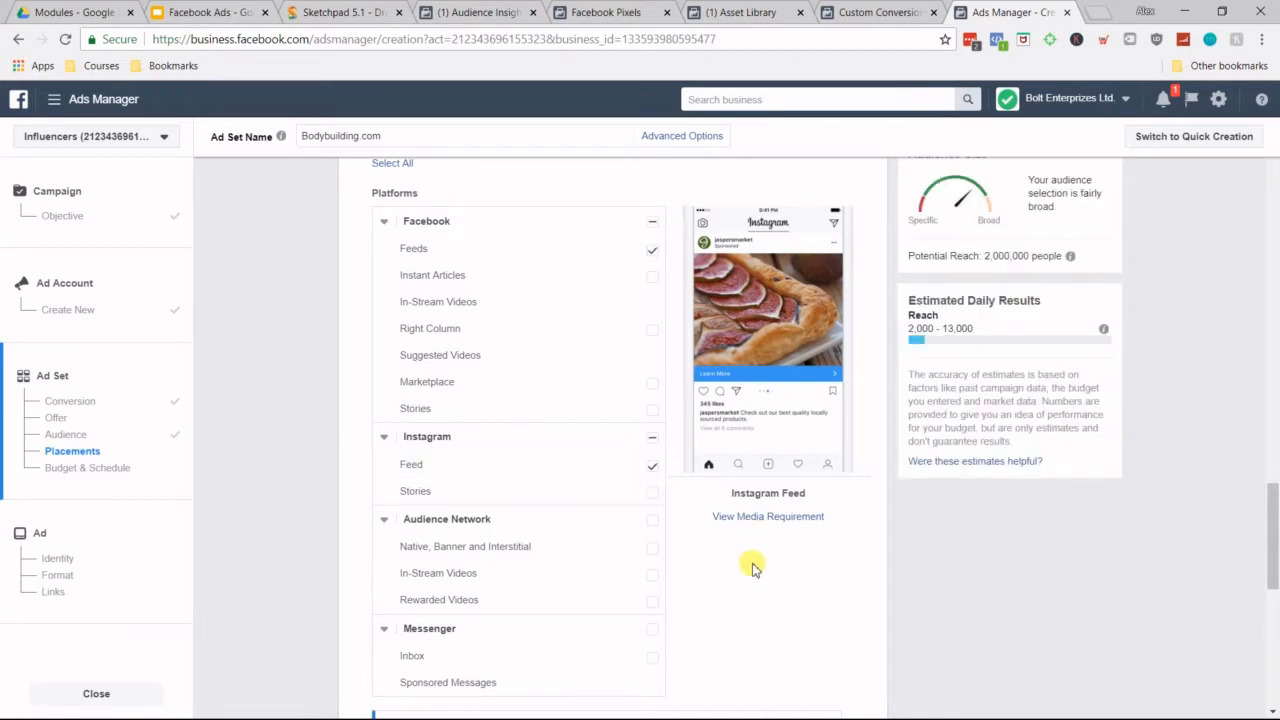
scroll(738, 527, "down", 2)
scroll(738, 527, "up", 3)
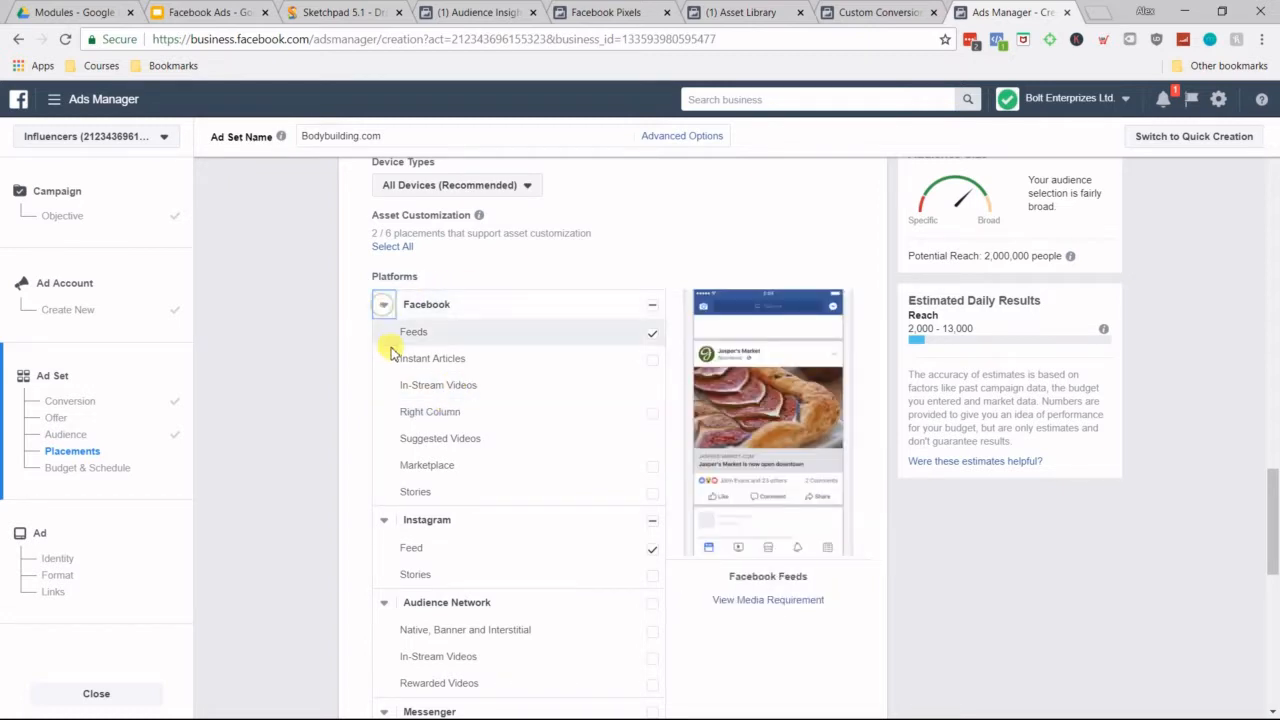
scroll(397, 325, "down", 1)
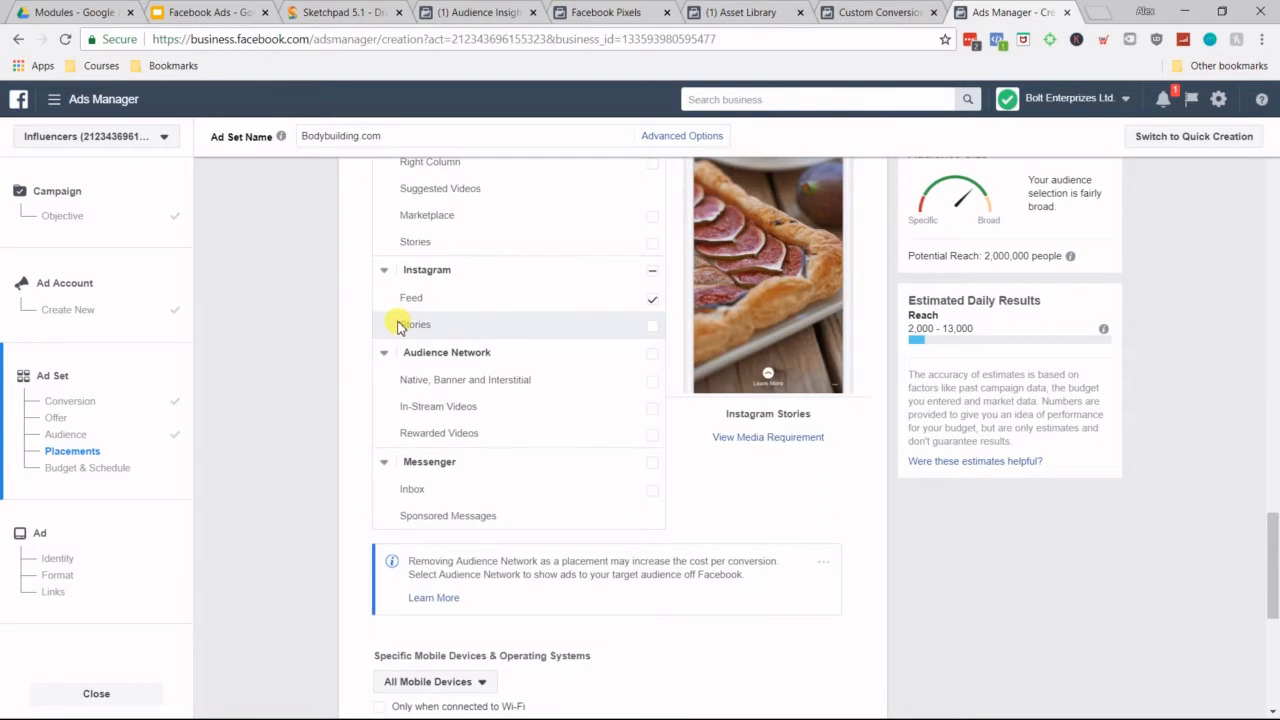
Step: Select all placements that support asset customization, and switch the ad set back to Automatic Placements
scroll(420, 327, "up", 3)
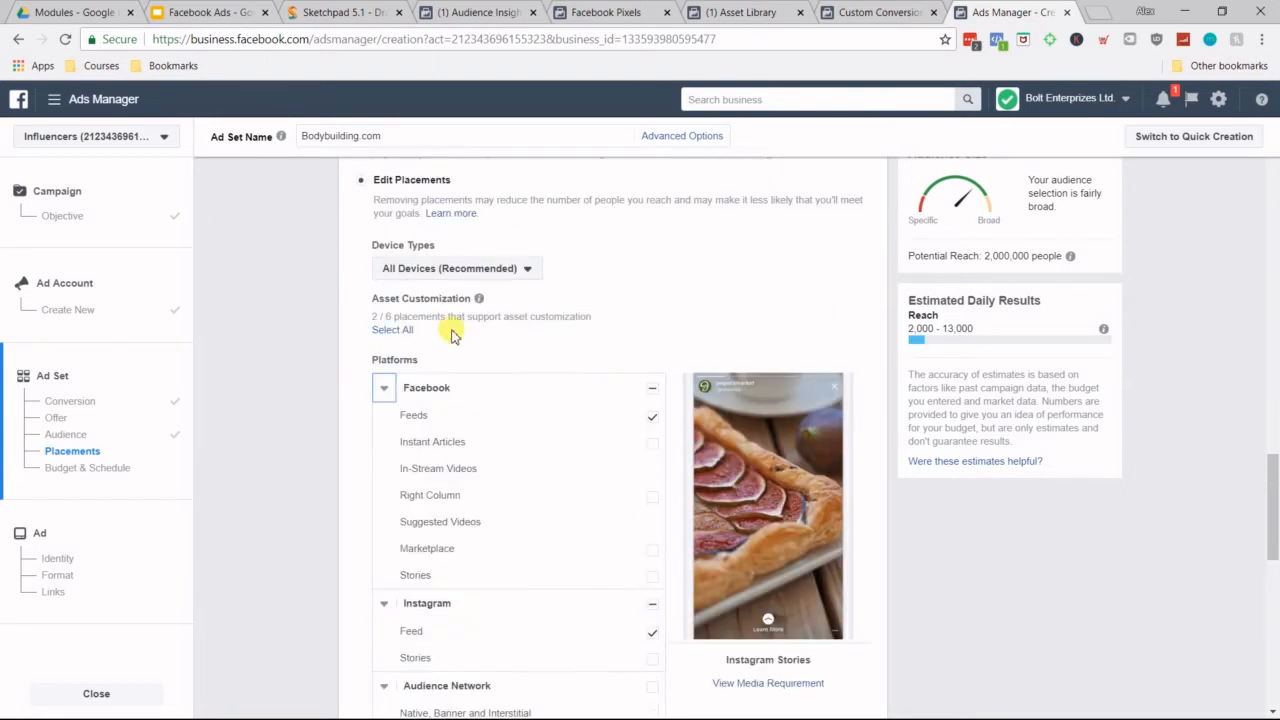
left_click(400, 330)
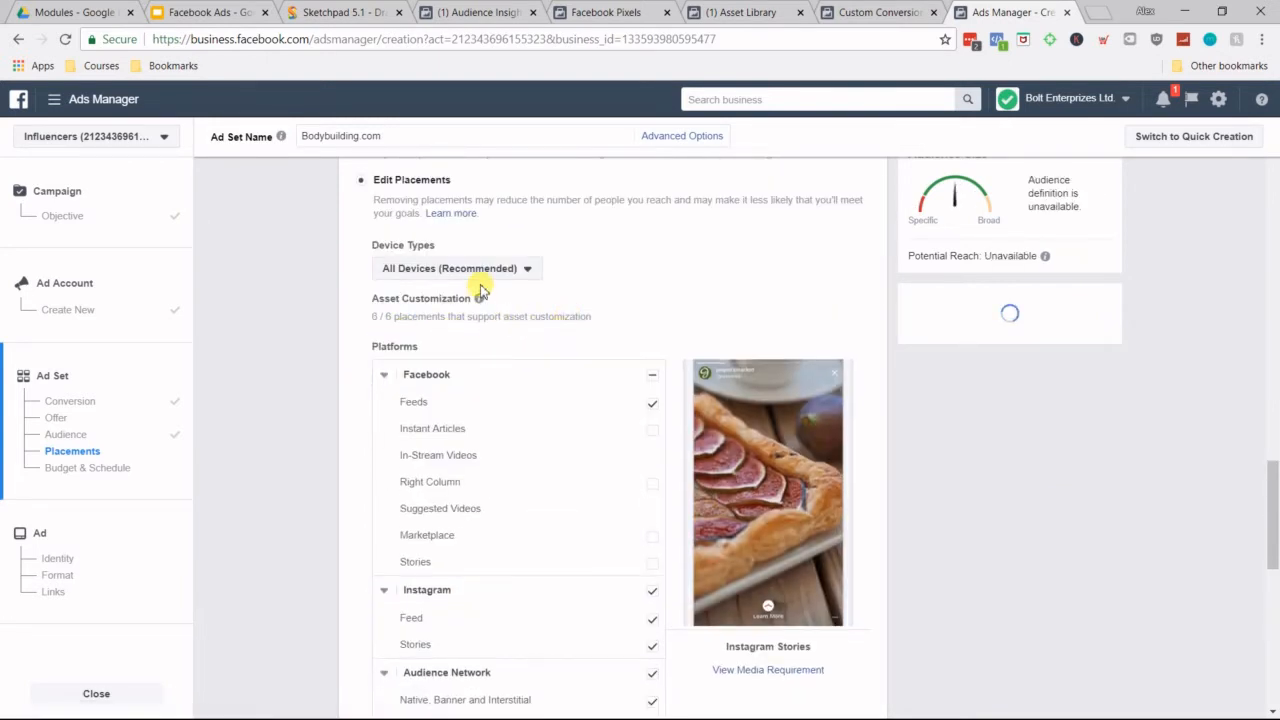
scroll(600, 254, "up", 5)
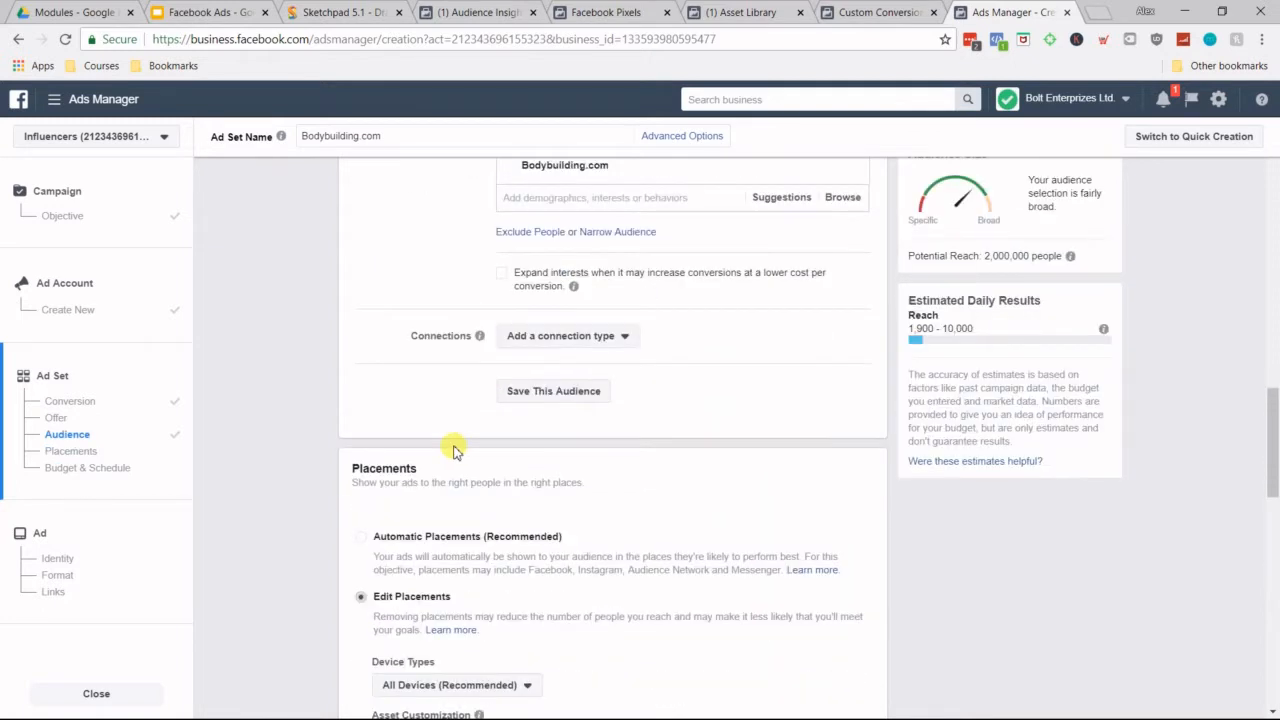
left_click(366, 536)
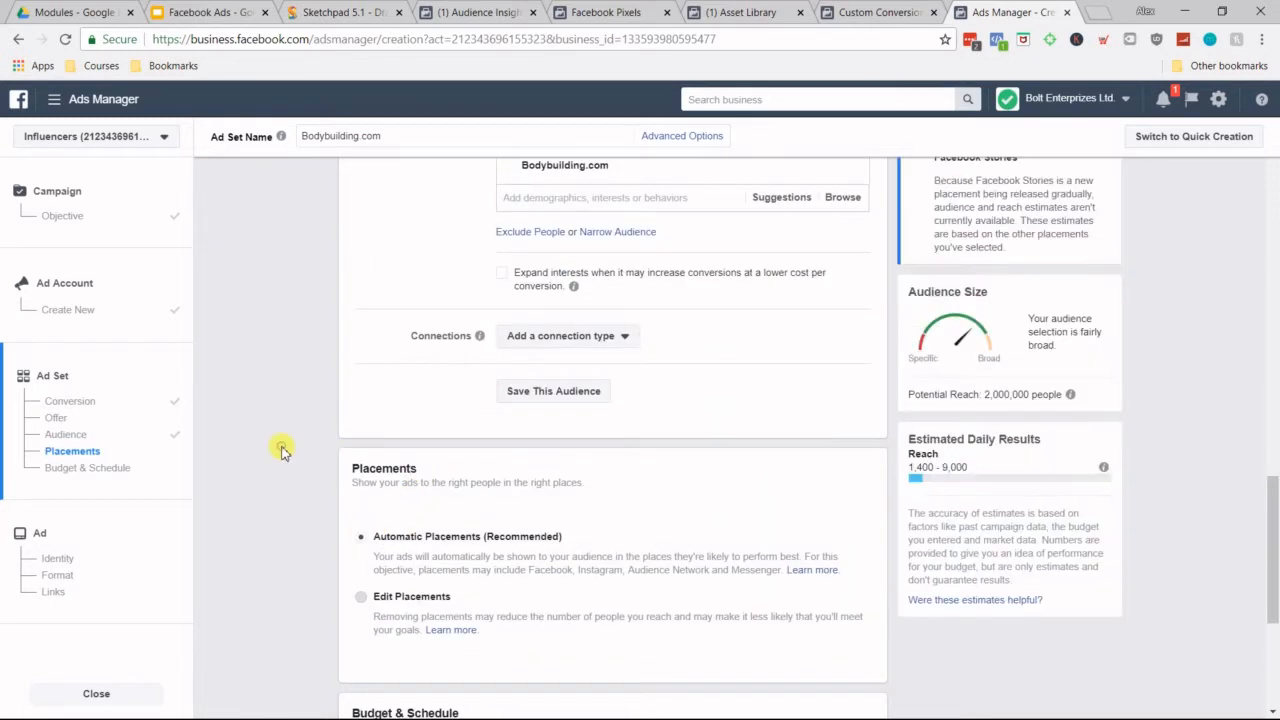
Step: Reopen the manually edited placements to review the platform list, and return the ad set to Automatic Placements
scroll(329, 480, "down", 3)
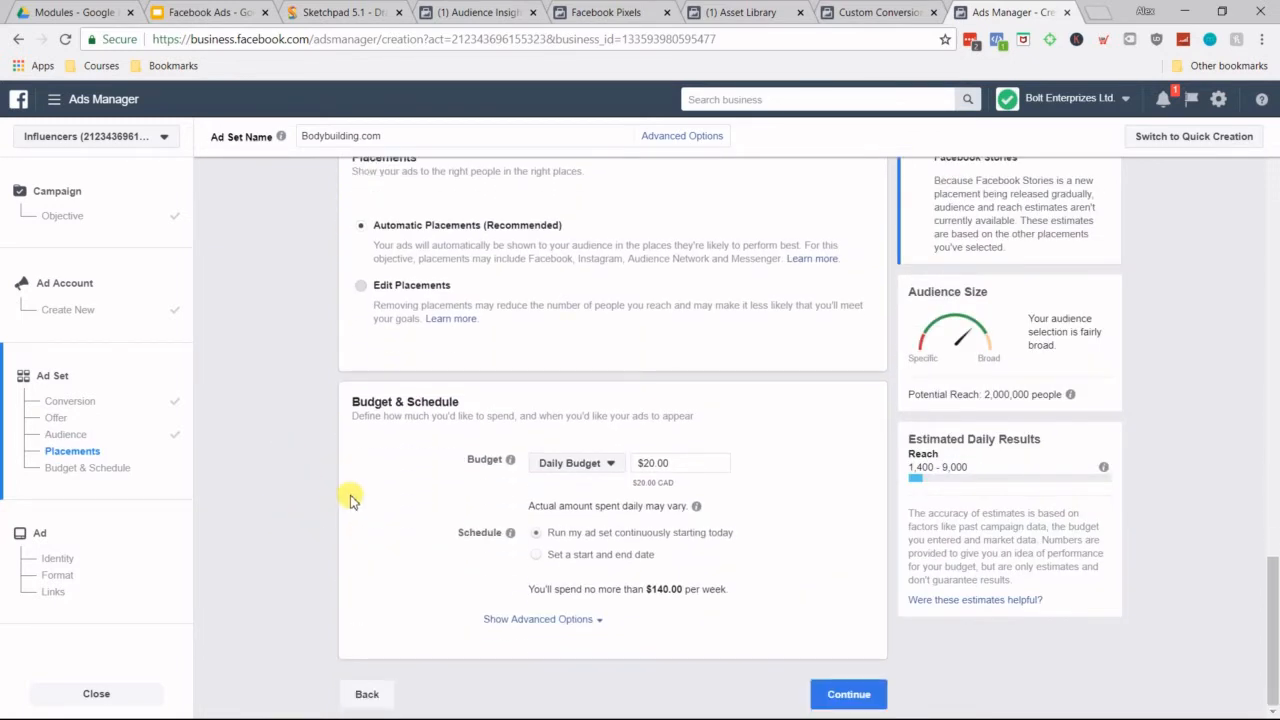
left_click(417, 288)
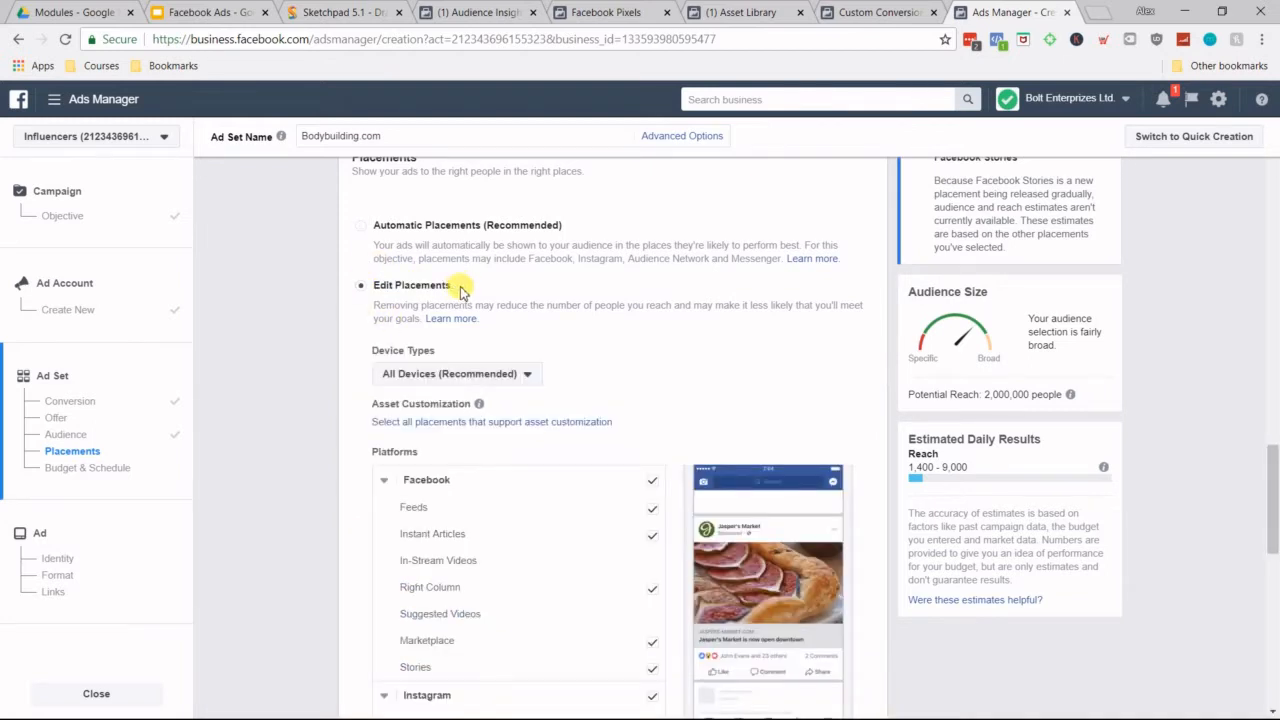
scroll(882, 472, "down", 2)
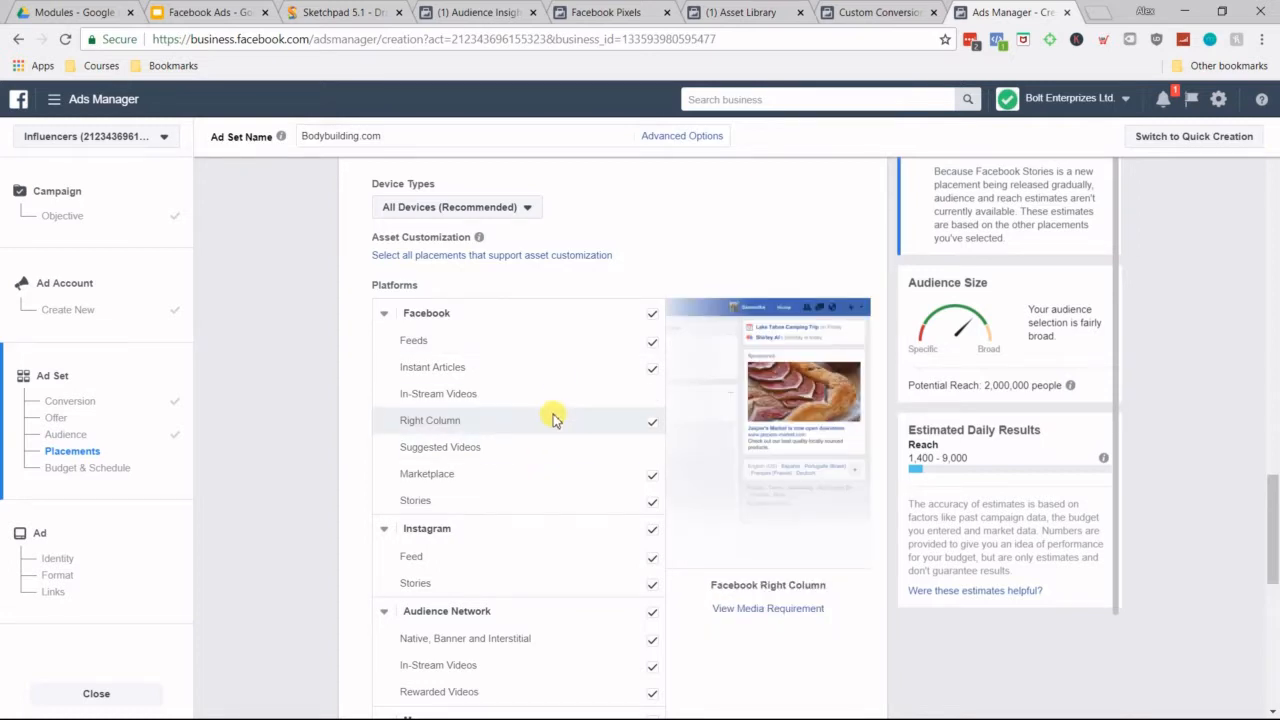
scroll(663, 309, "up", 2)
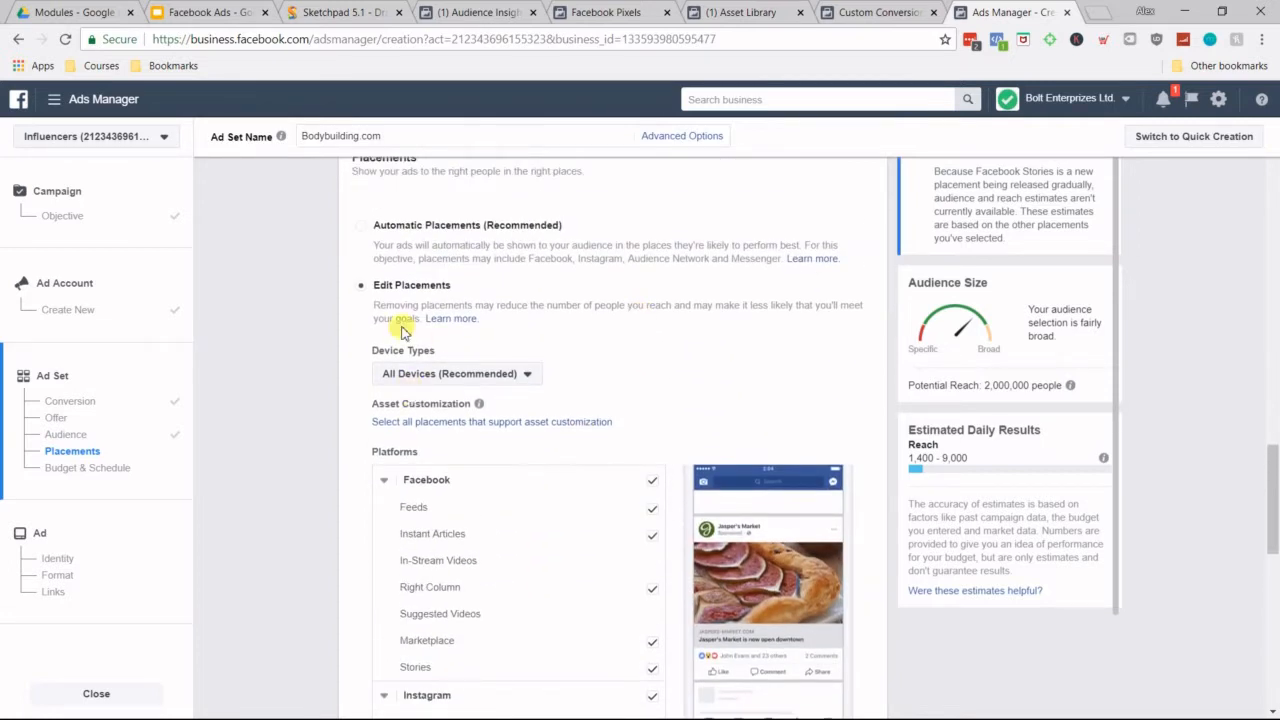
left_click(358, 236)
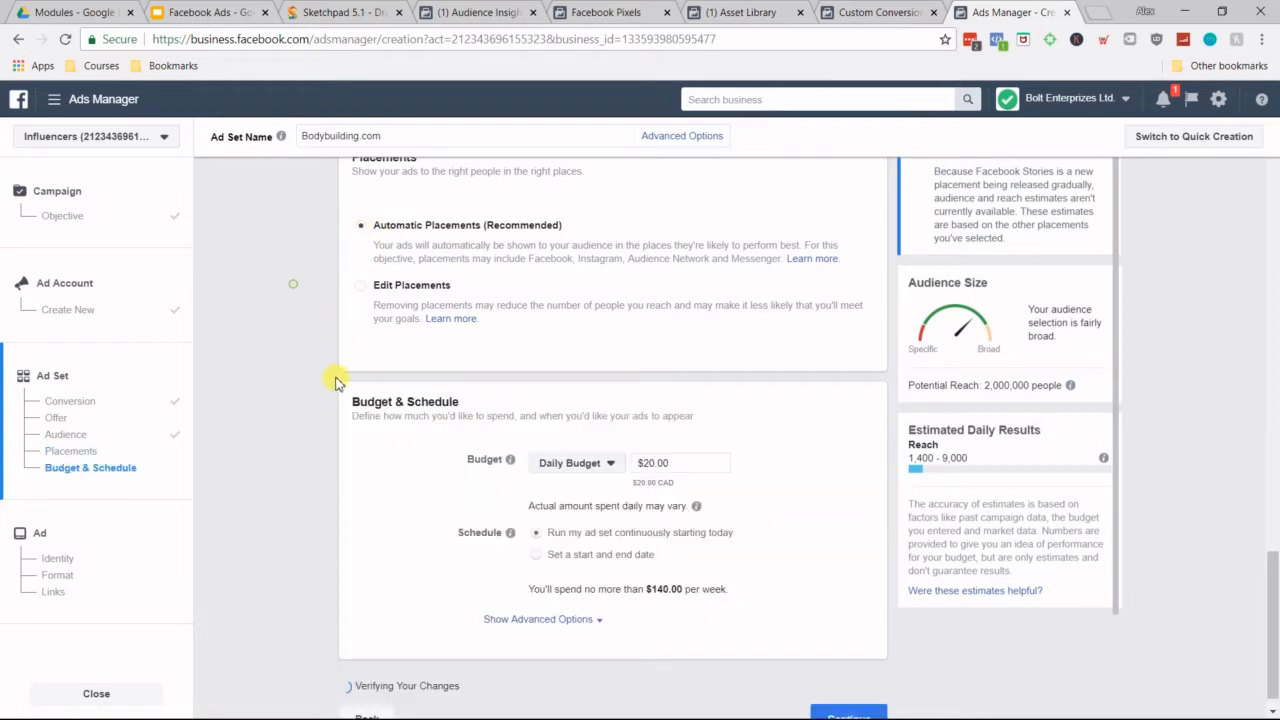
Step: Set the ad set's daily budget to $5 and continue to the ad creation stage
scroll(725, 425, "down", 2)
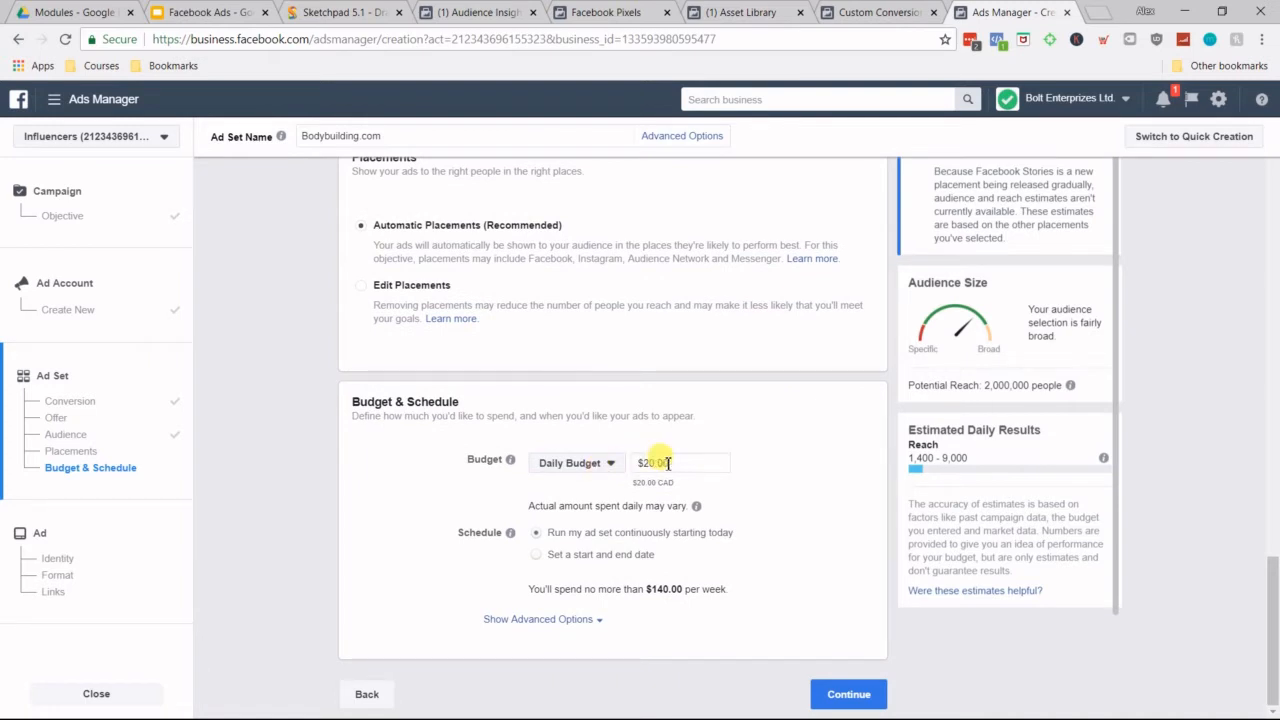
double_click(660, 463)
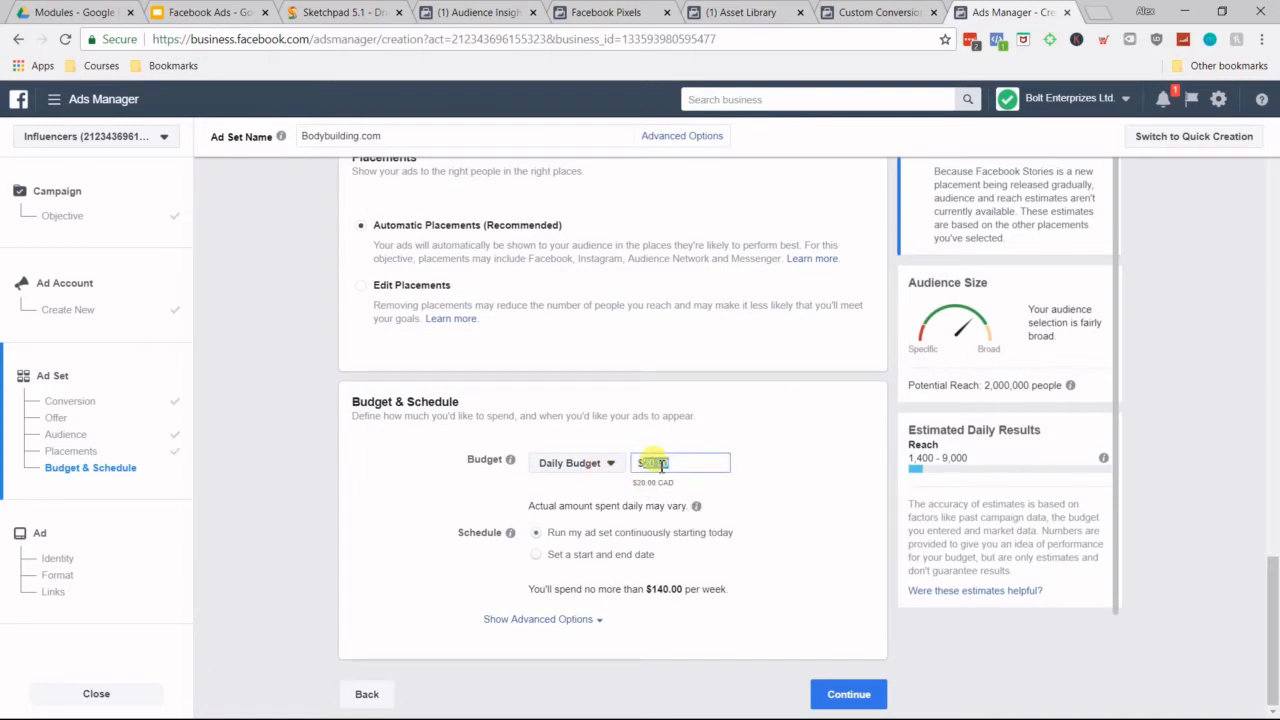
type("5")
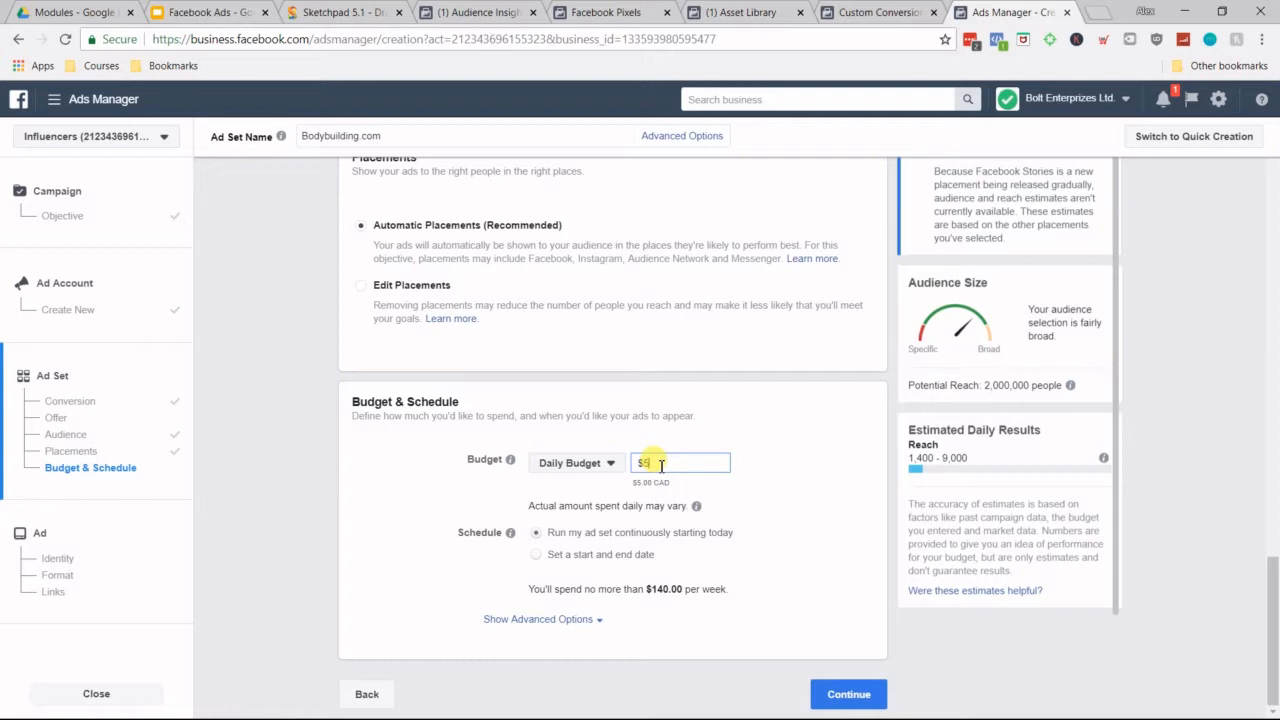
left_click(731, 425)
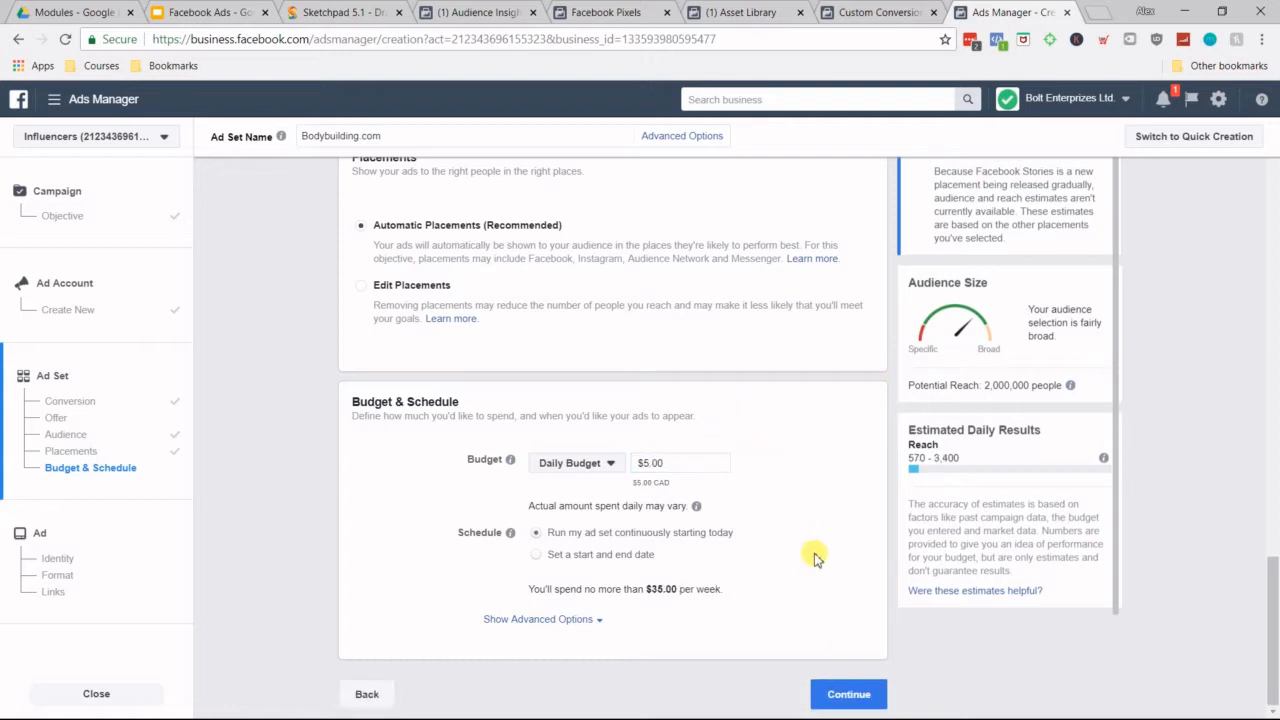
left_click(847, 698)
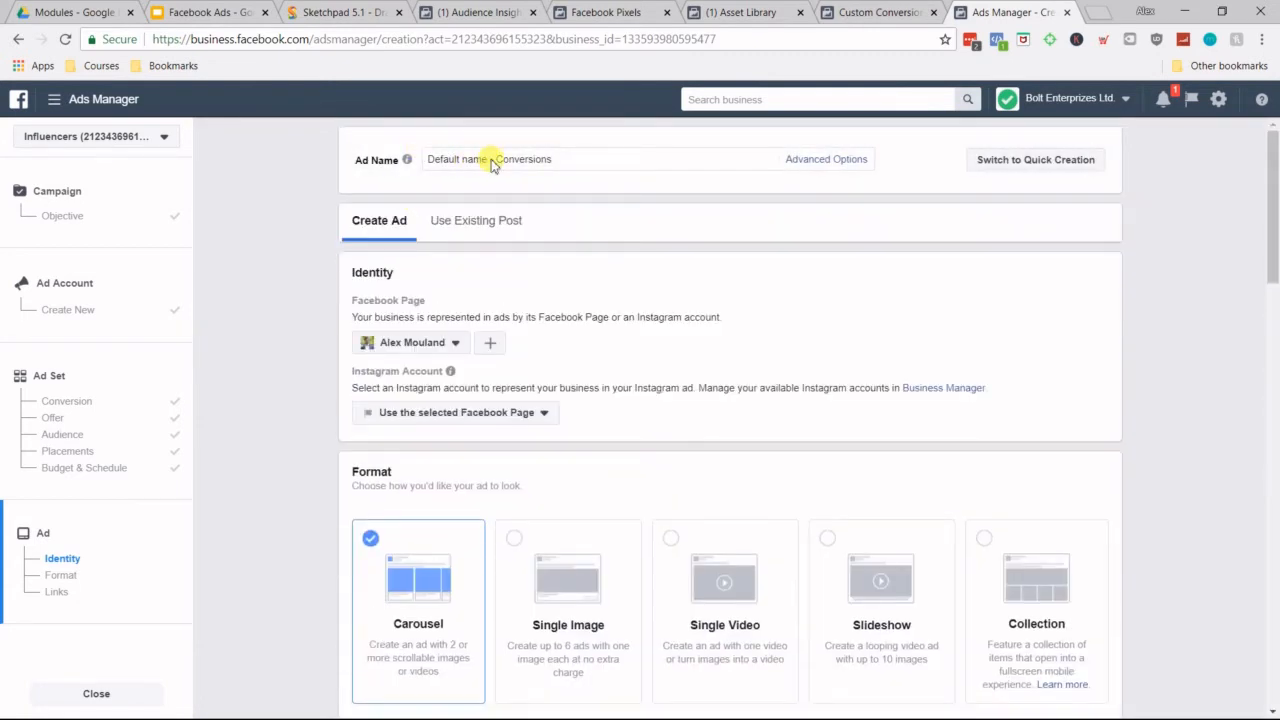
Step: Examine the ad's identity settings, available formats and the Links section with its preview
scroll(660, 315, "down", 3)
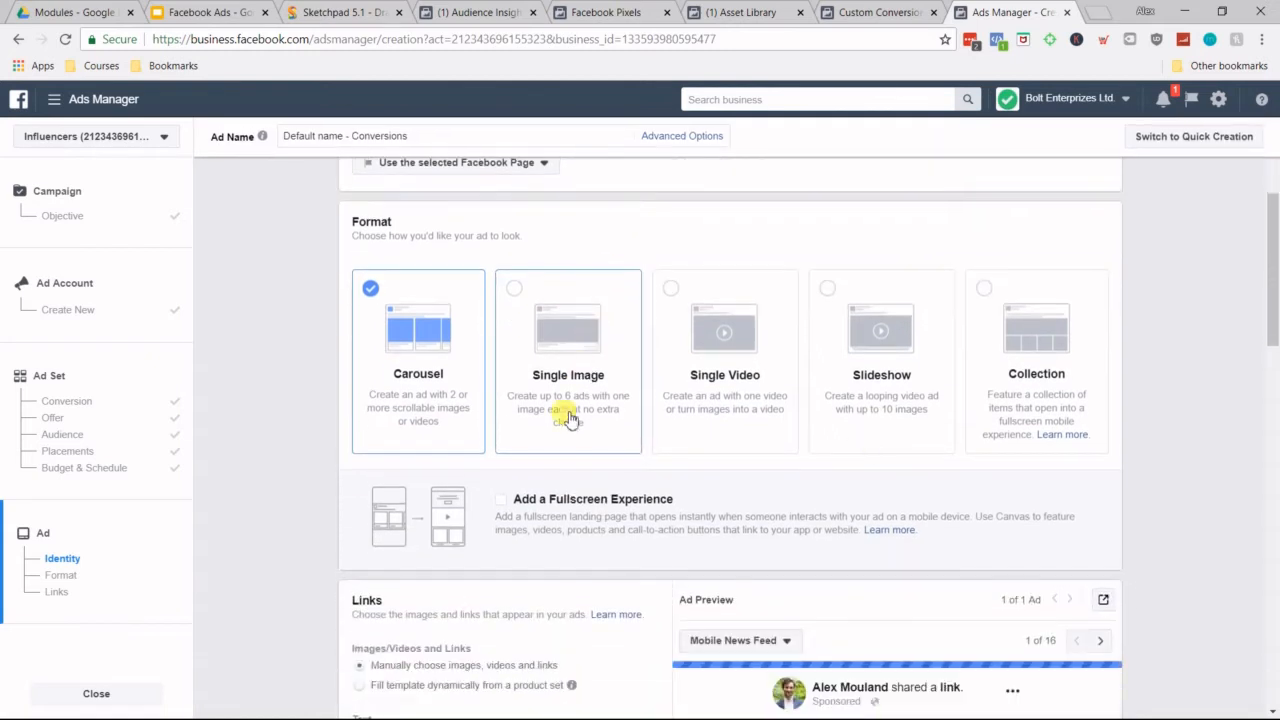
scroll(567, 418, "down", 2)
scroll(457, 277, "up", 1)
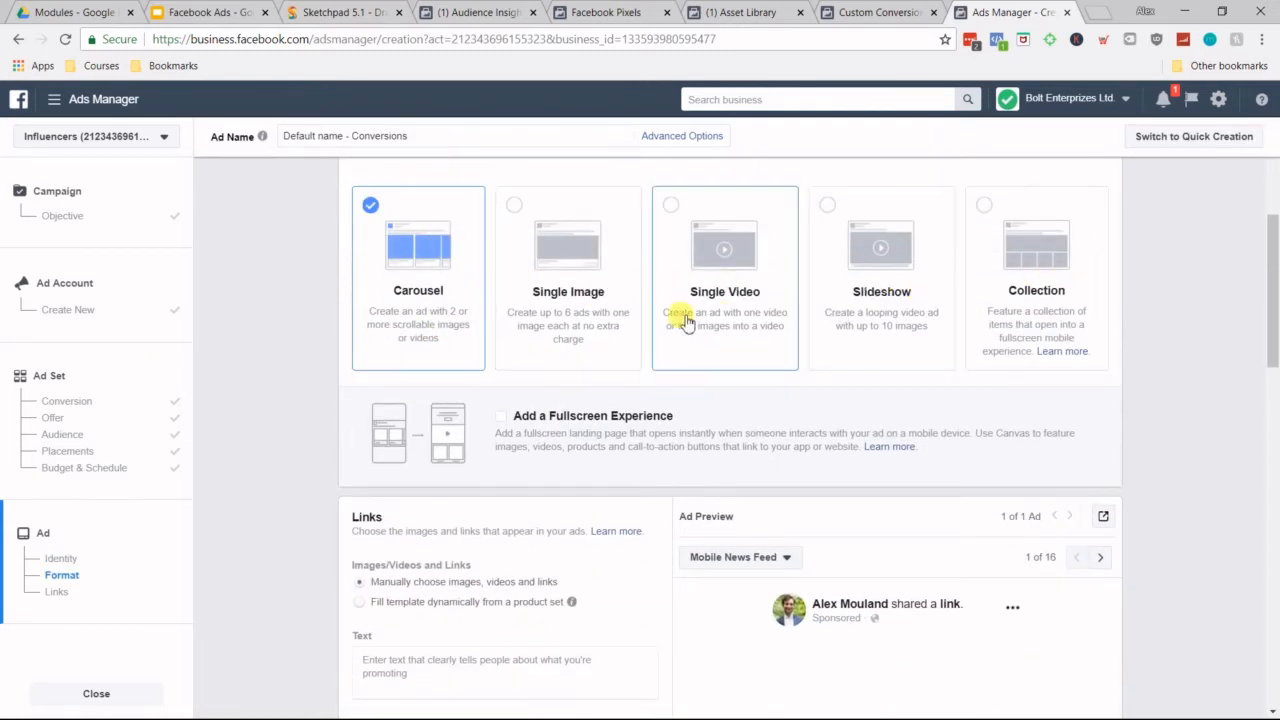
scroll(651, 320, "up", 4)
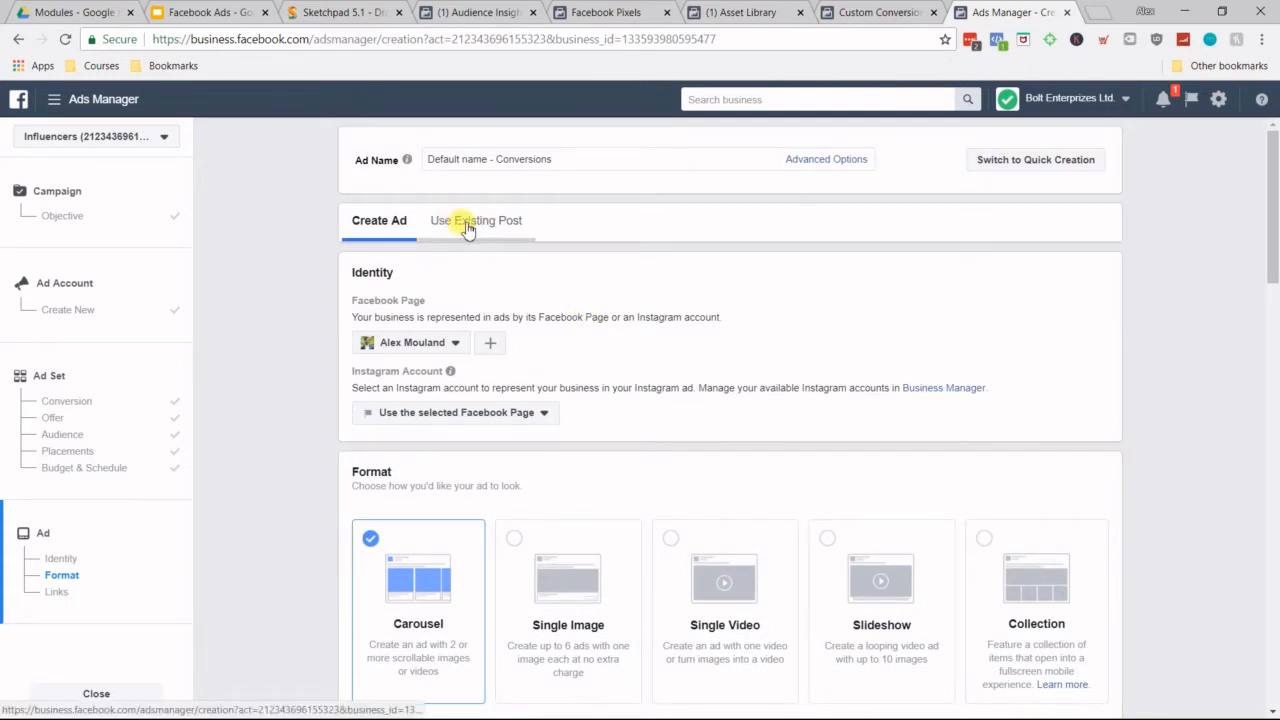
Step: Open the Use Existing Post option and review its identity, creative and conversion tracking settings
left_click(467, 224)
scroll(620, 268, "down", 2)
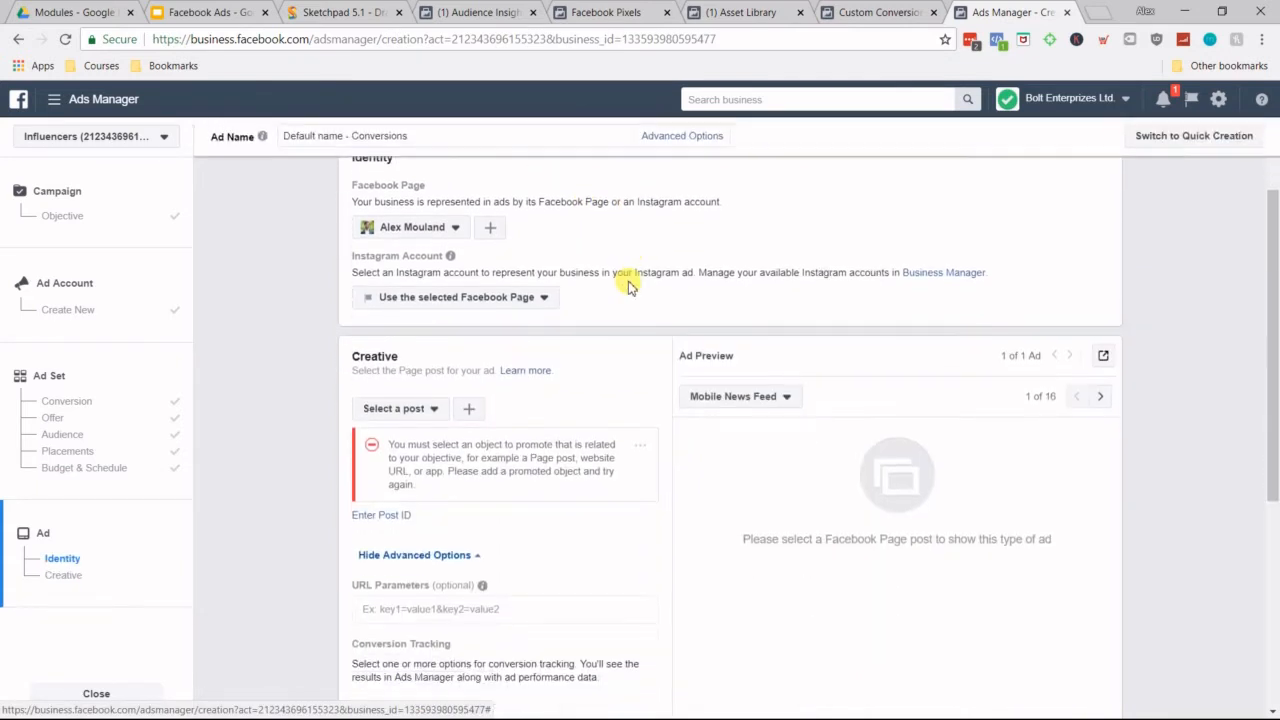
scroll(628, 285, "down", 1)
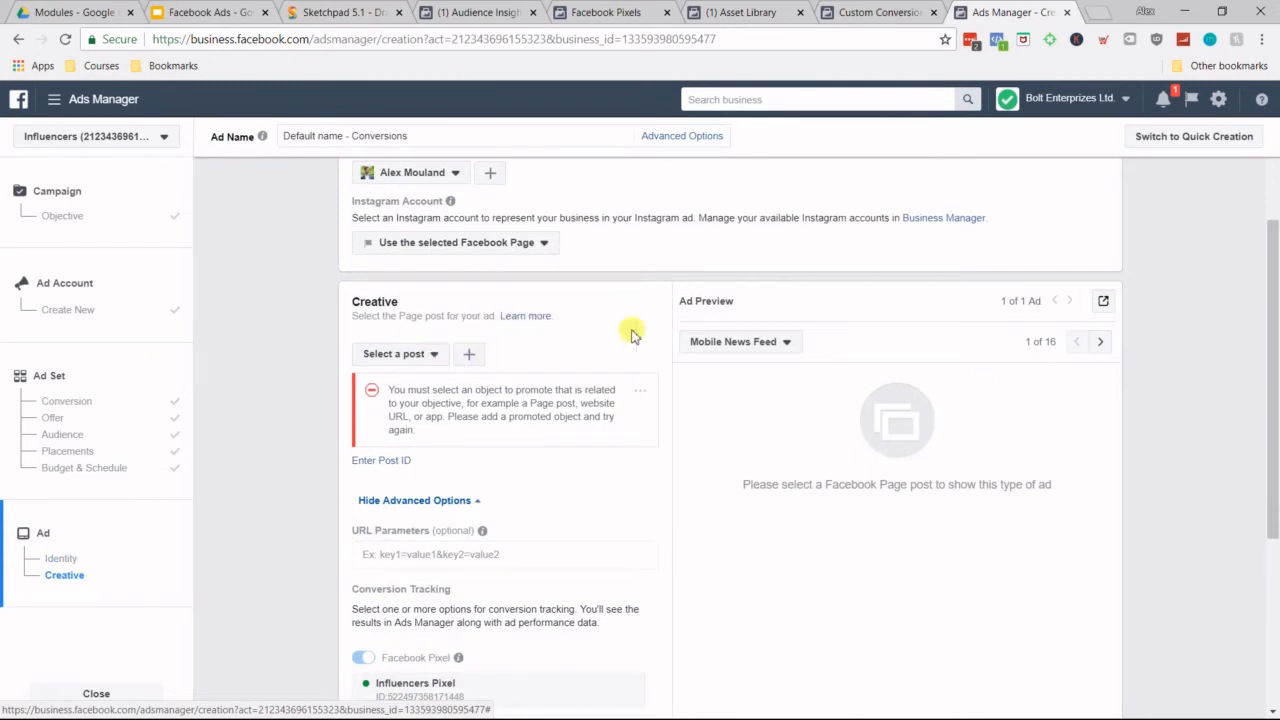
scroll(630, 330, "up", 3)
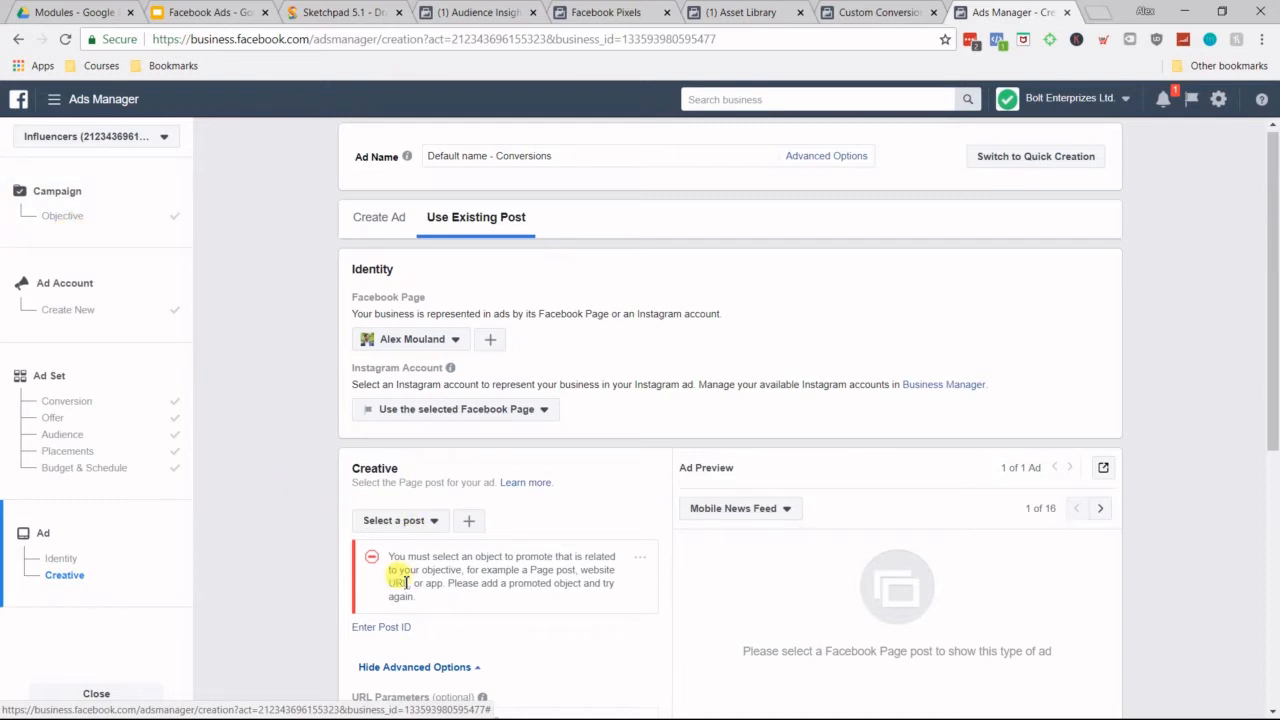
scroll(1200, 620, "down", 4)
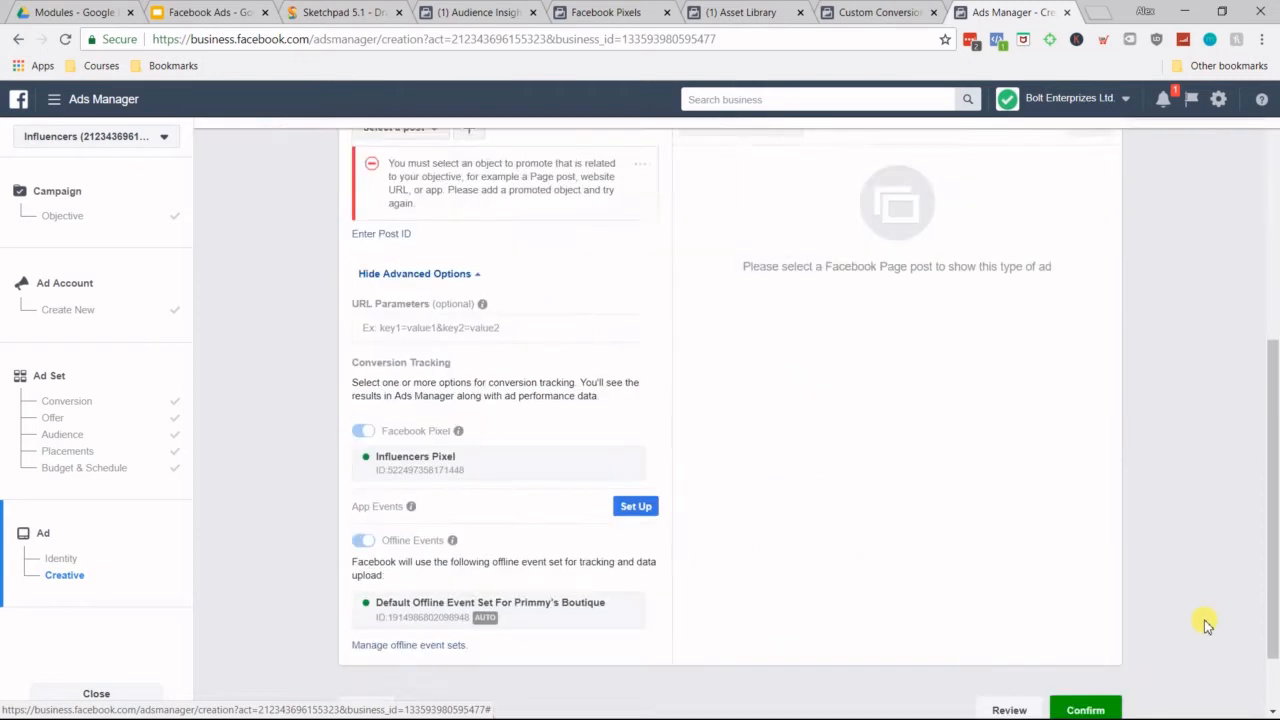
scroll(1210, 430, "up", 4)
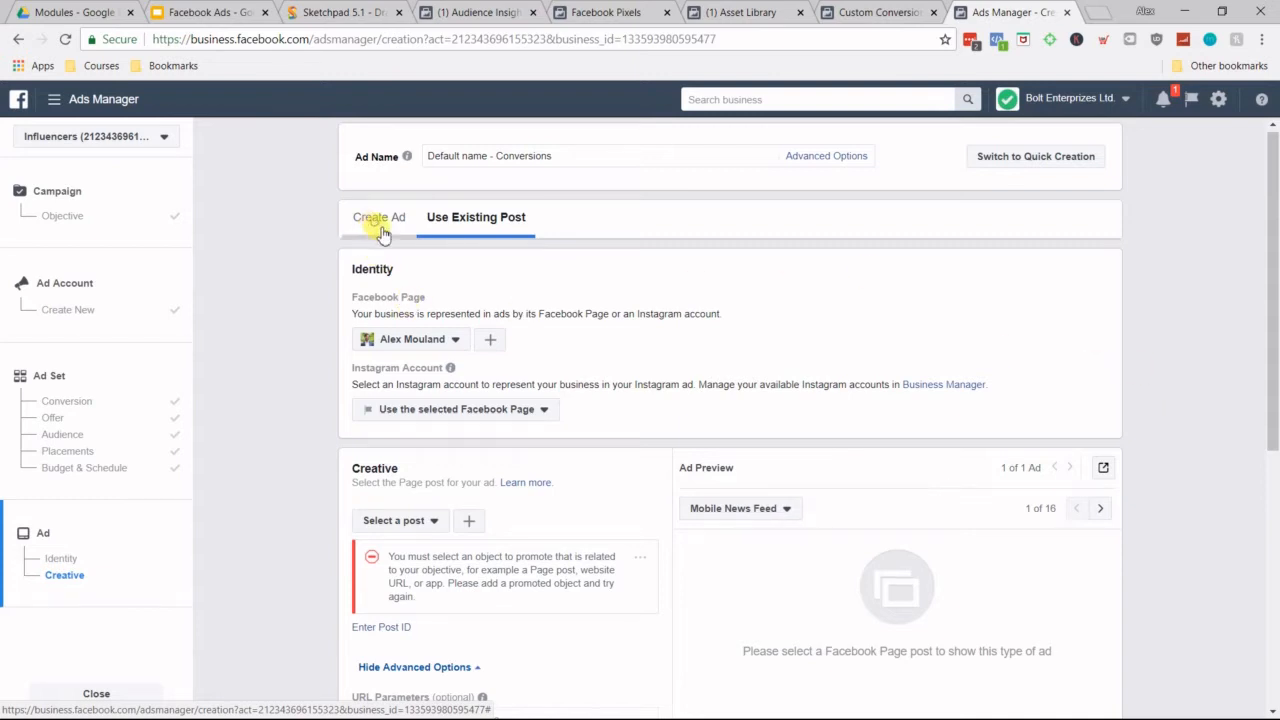
Step: Return to creating a new ad and enter "Goes on top." as the carousel ad's text
scroll(1000, 285, "down", 3)
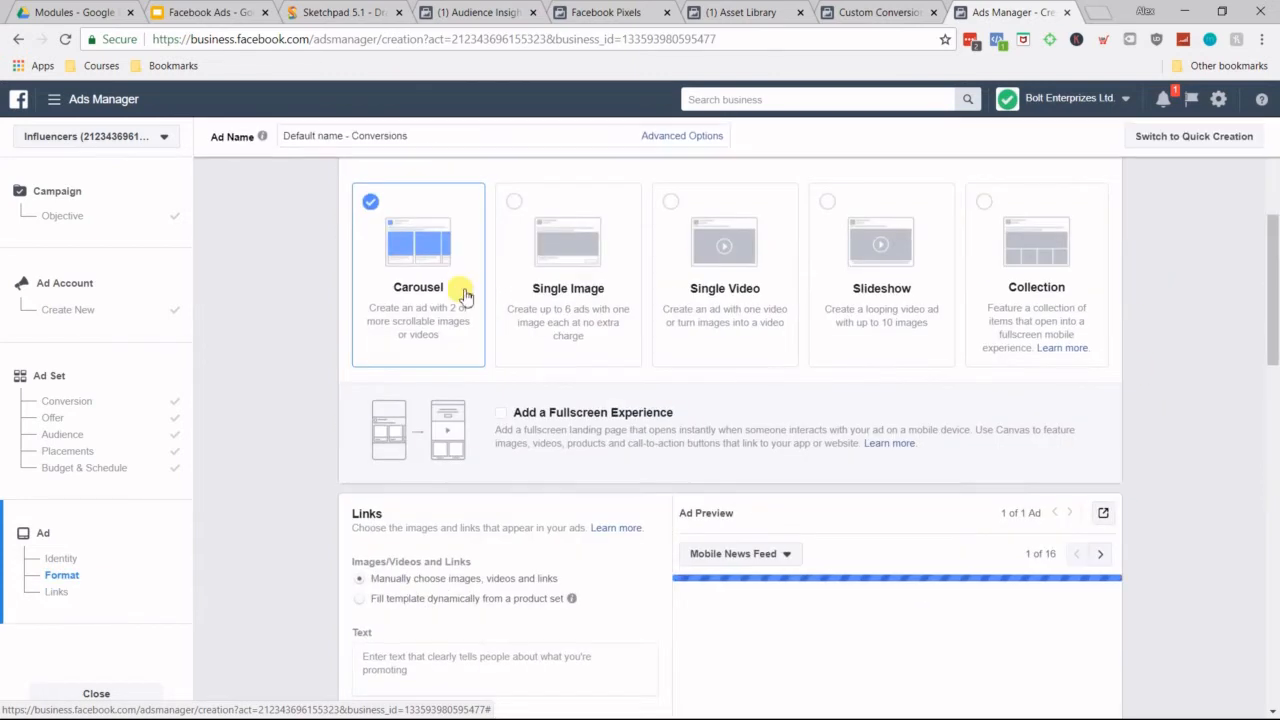
scroll(1130, 336, "down", 4)
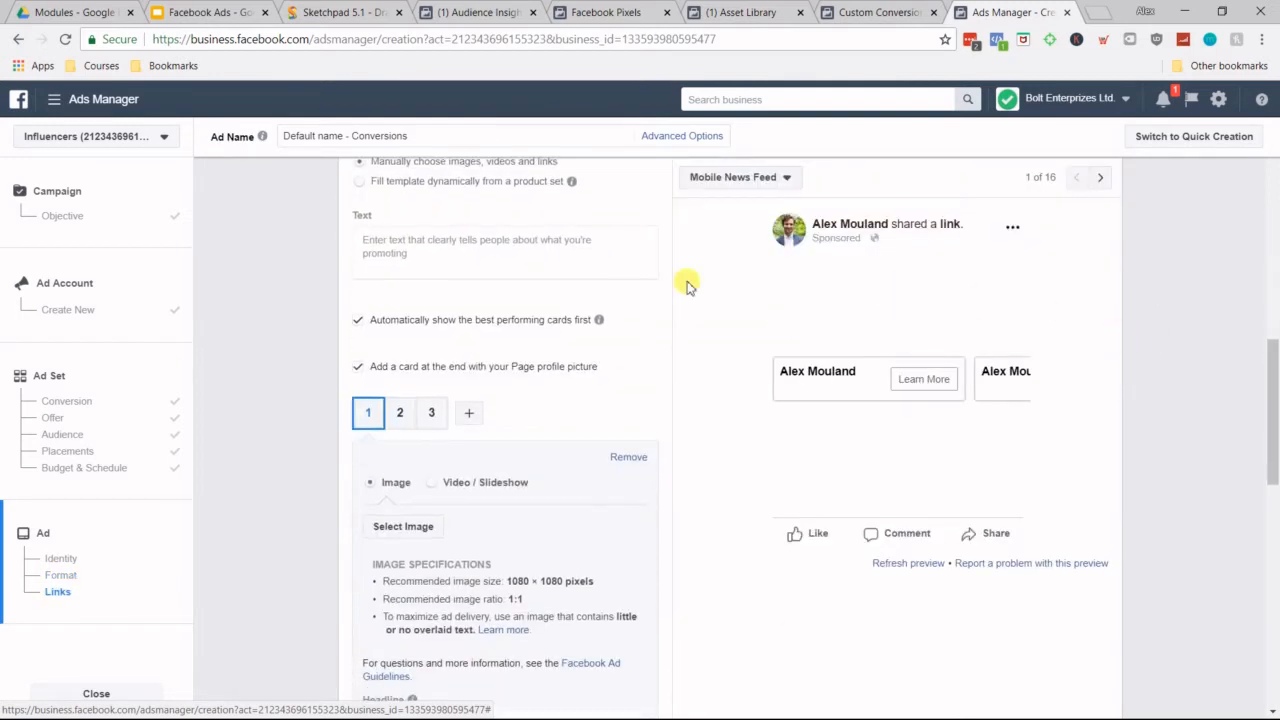
scroll(470, 258, "up", 1)
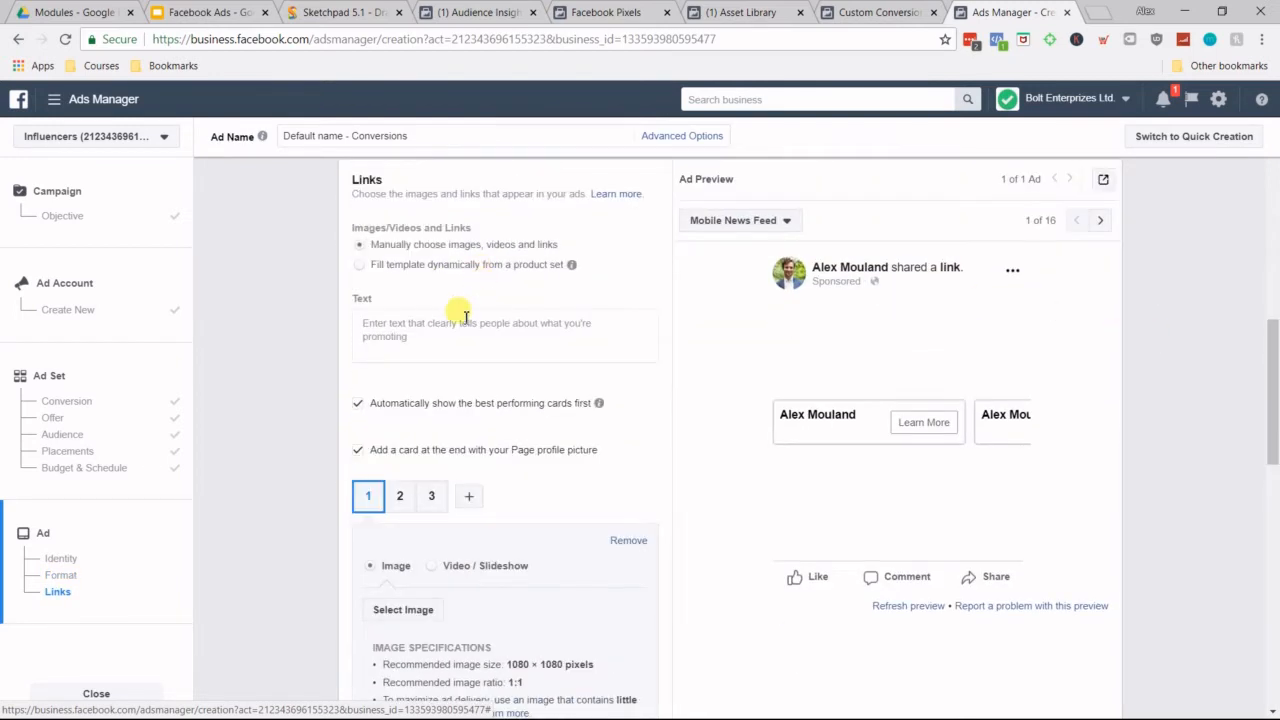
left_click(411, 334)
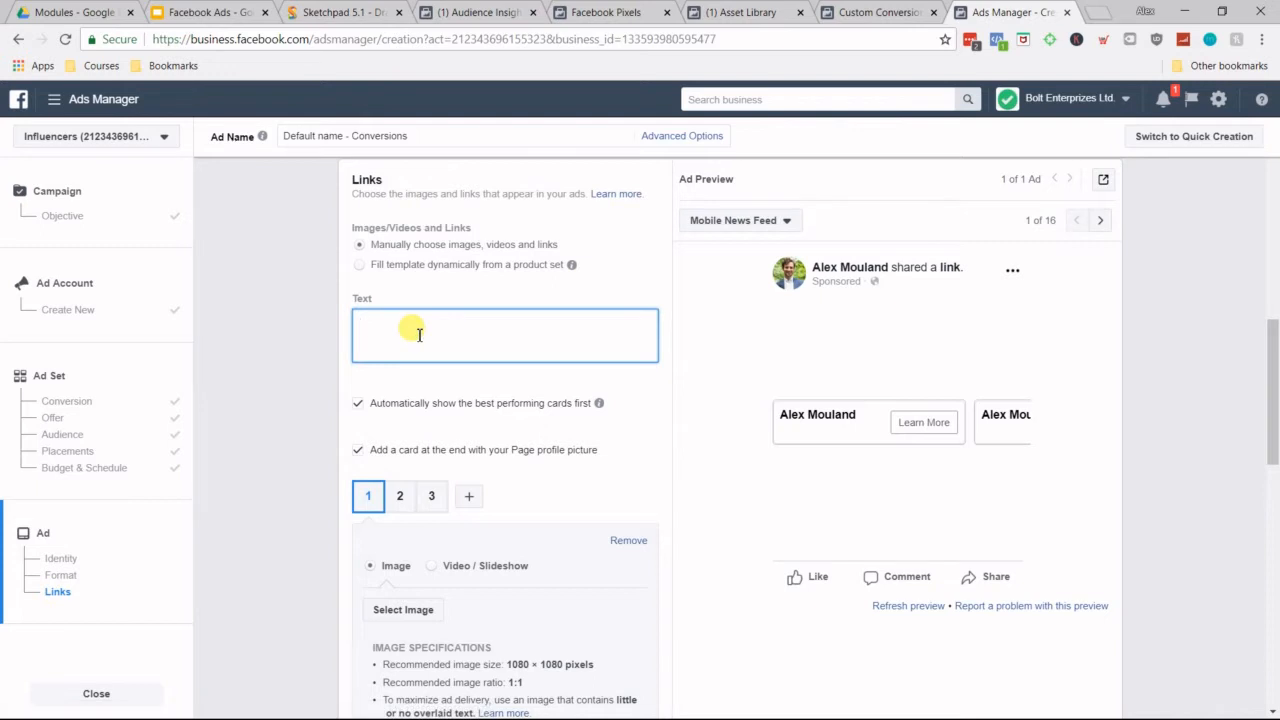
type("Goes on top.")
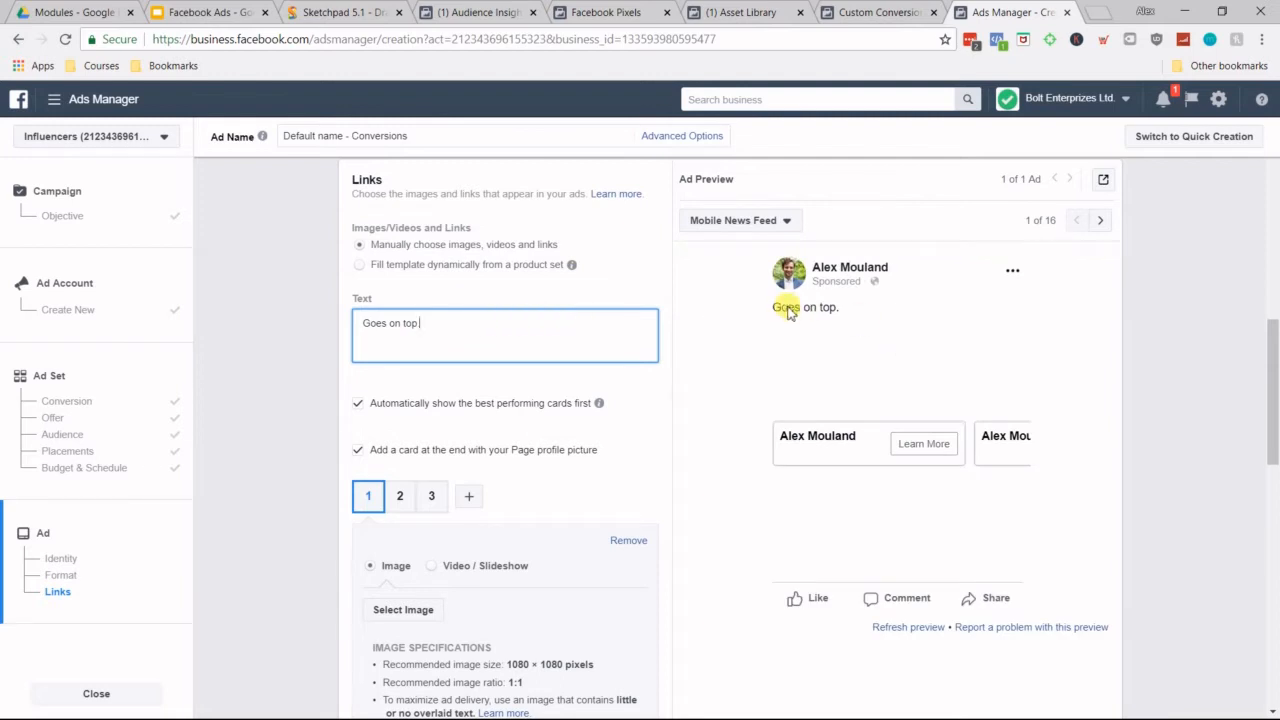
Step: Set the first carousel card's headline to "This is my awesome headline"
scroll(502, 368, "down", 2)
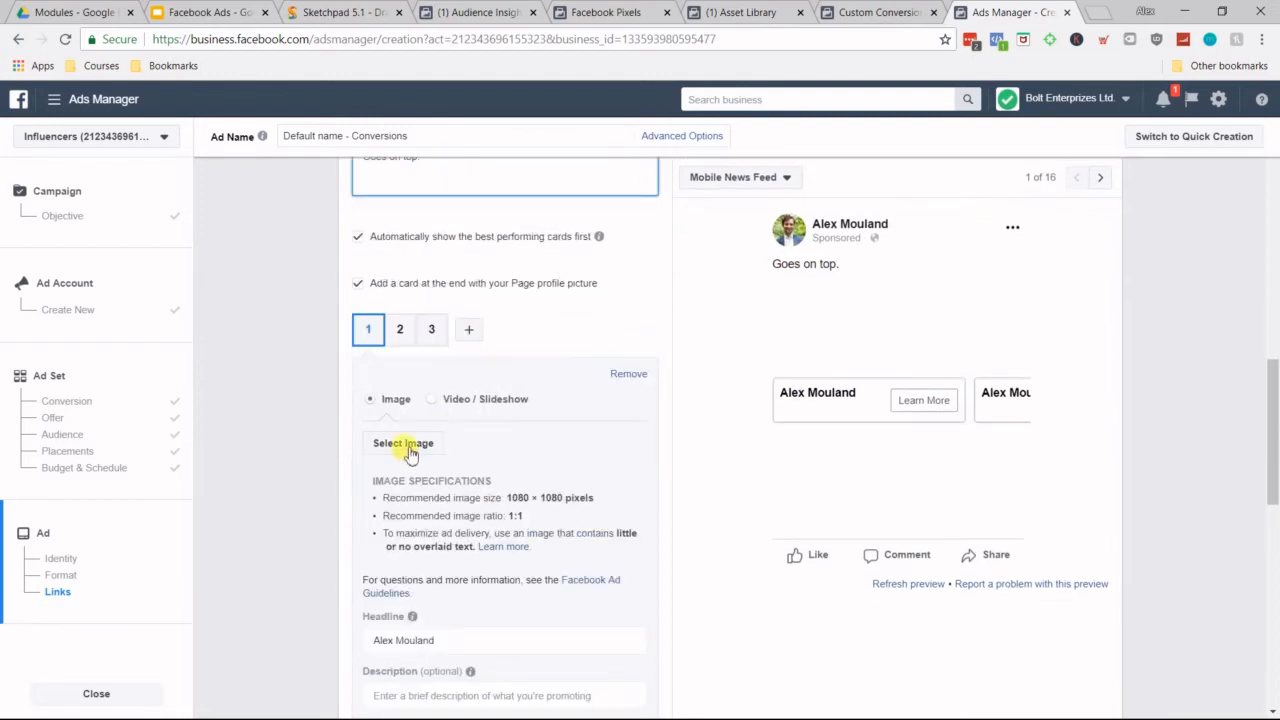
scroll(545, 435, "up", 6)
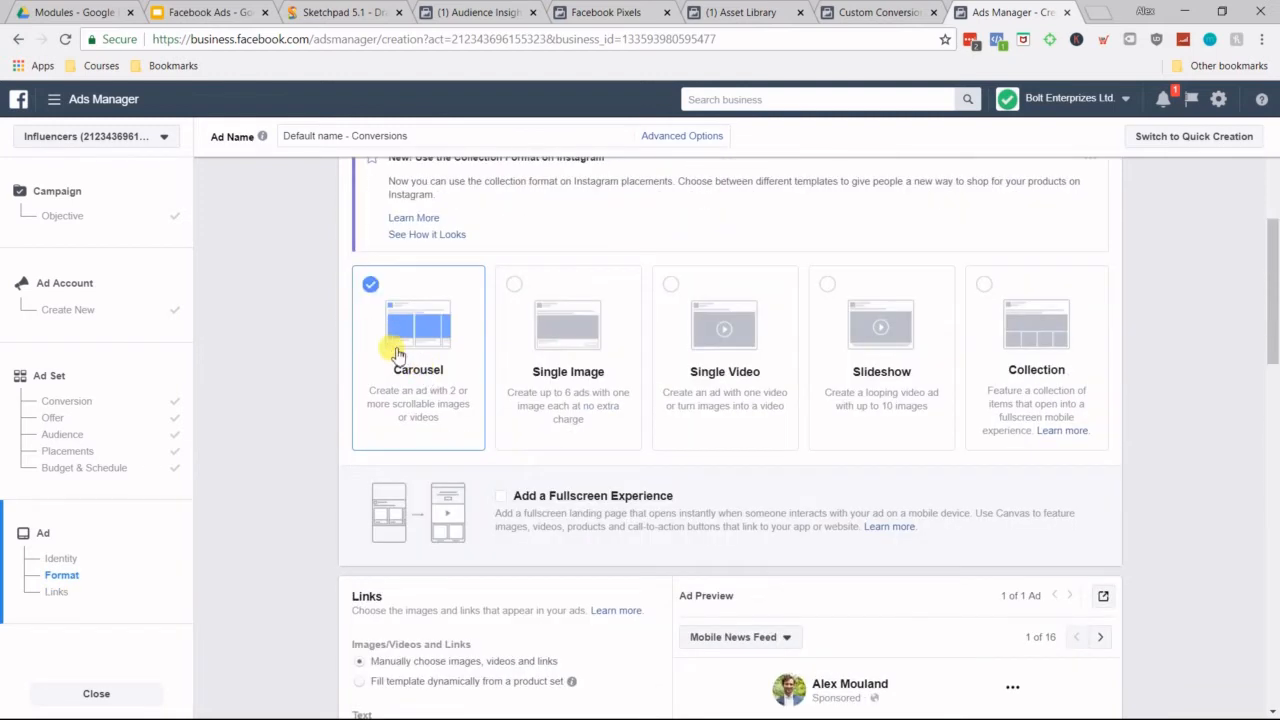
scroll(386, 349, "down", 1)
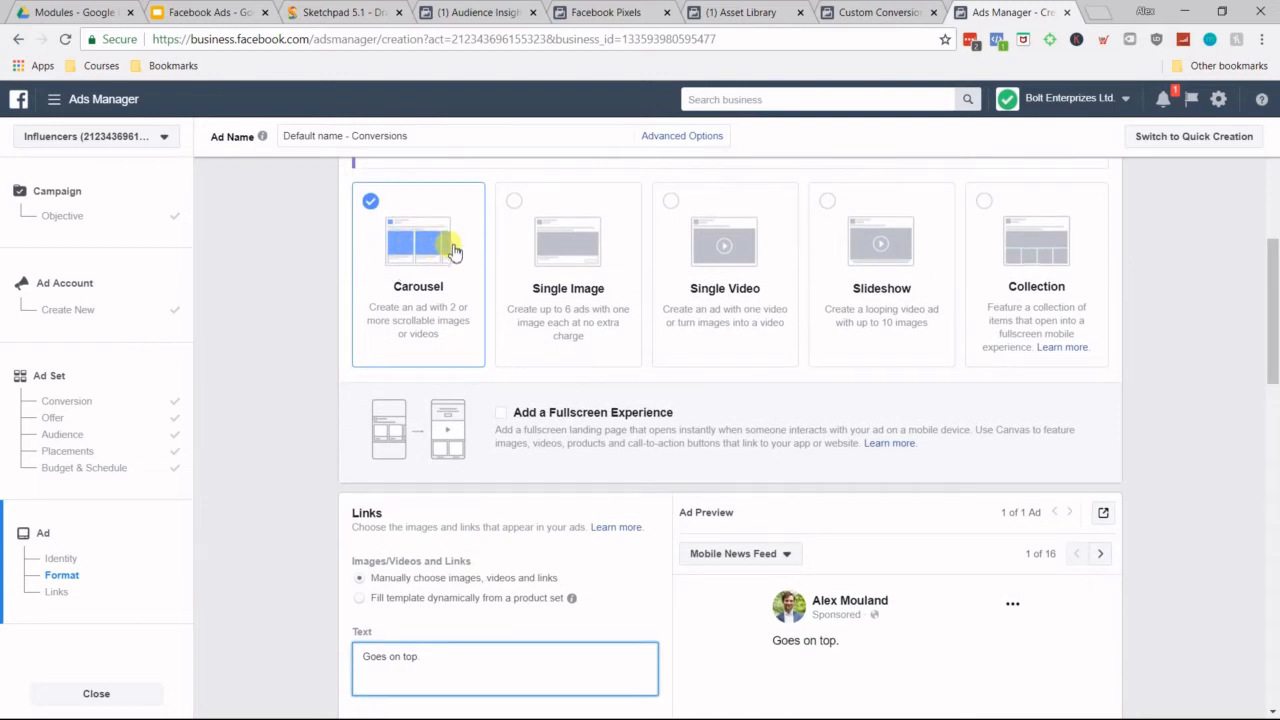
scroll(451, 286, "down", 7)
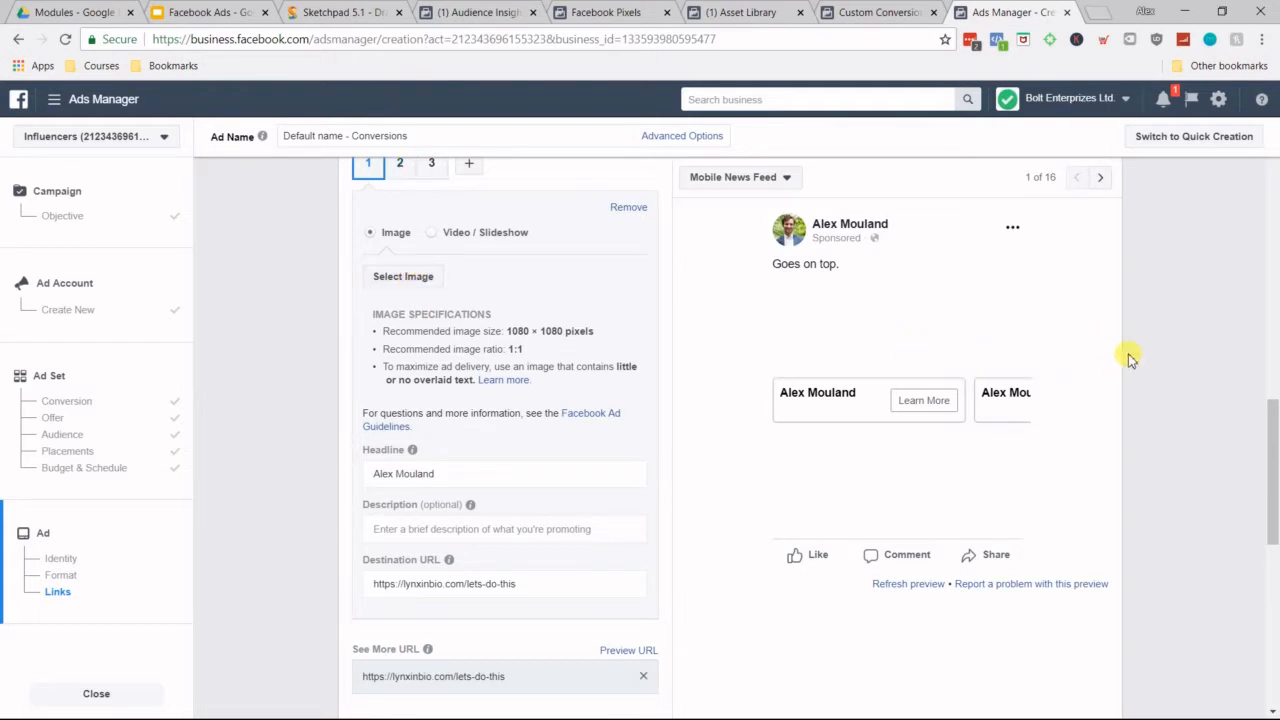
triple_click(408, 474)
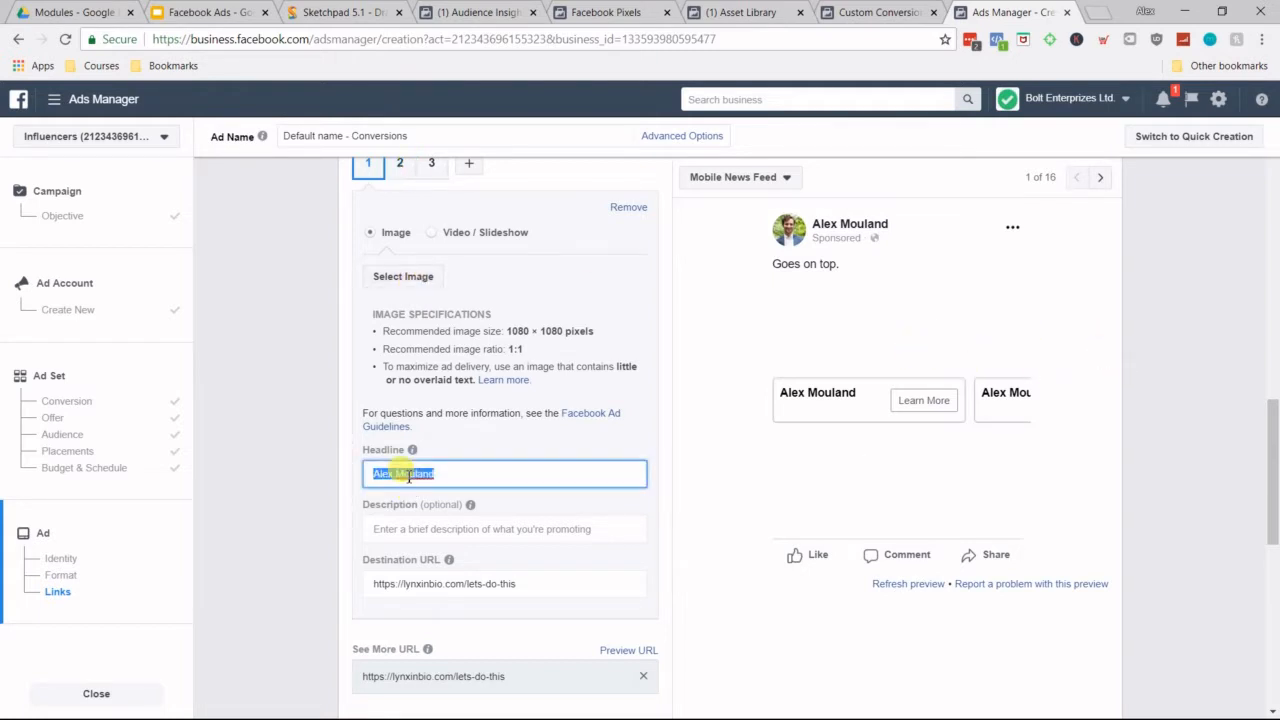
type("This is my awesome headline")
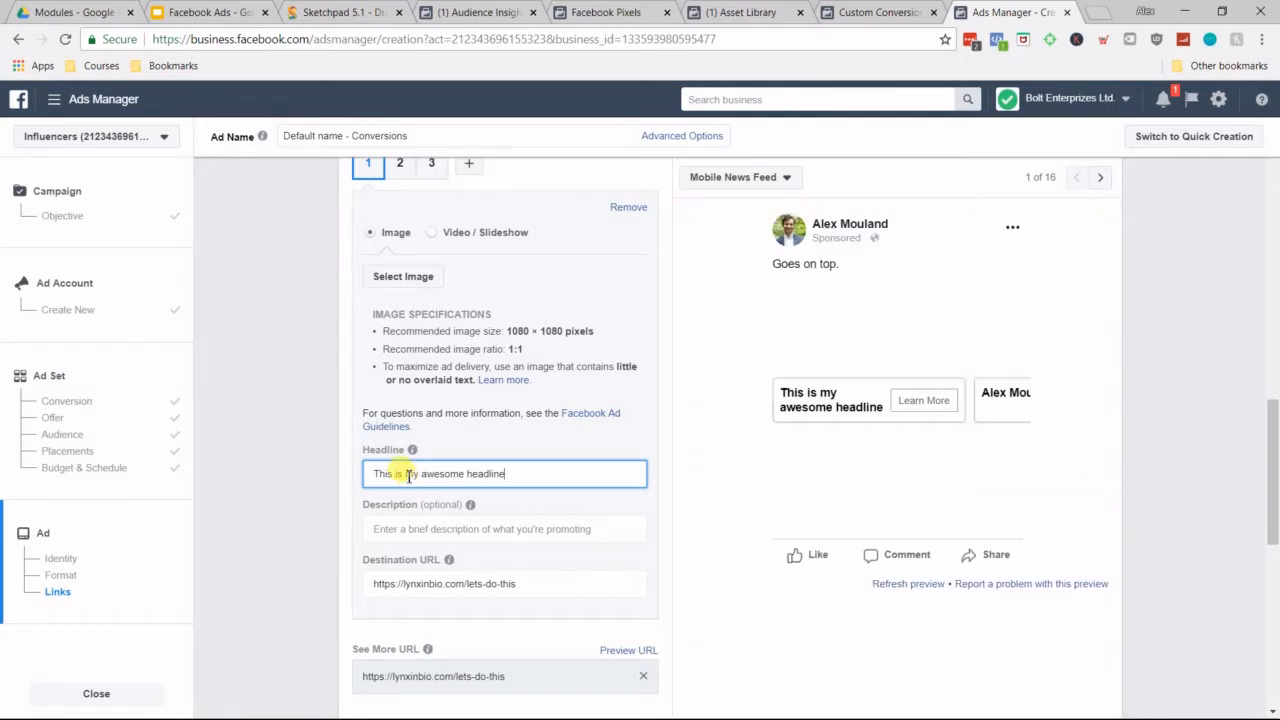
Step: Replace the first card's headline with "Enroll now!" and after that with "EXPLODE your abs!"
triple_click(409, 476)
type("G")
key("BackSpace")
type("Enroll")
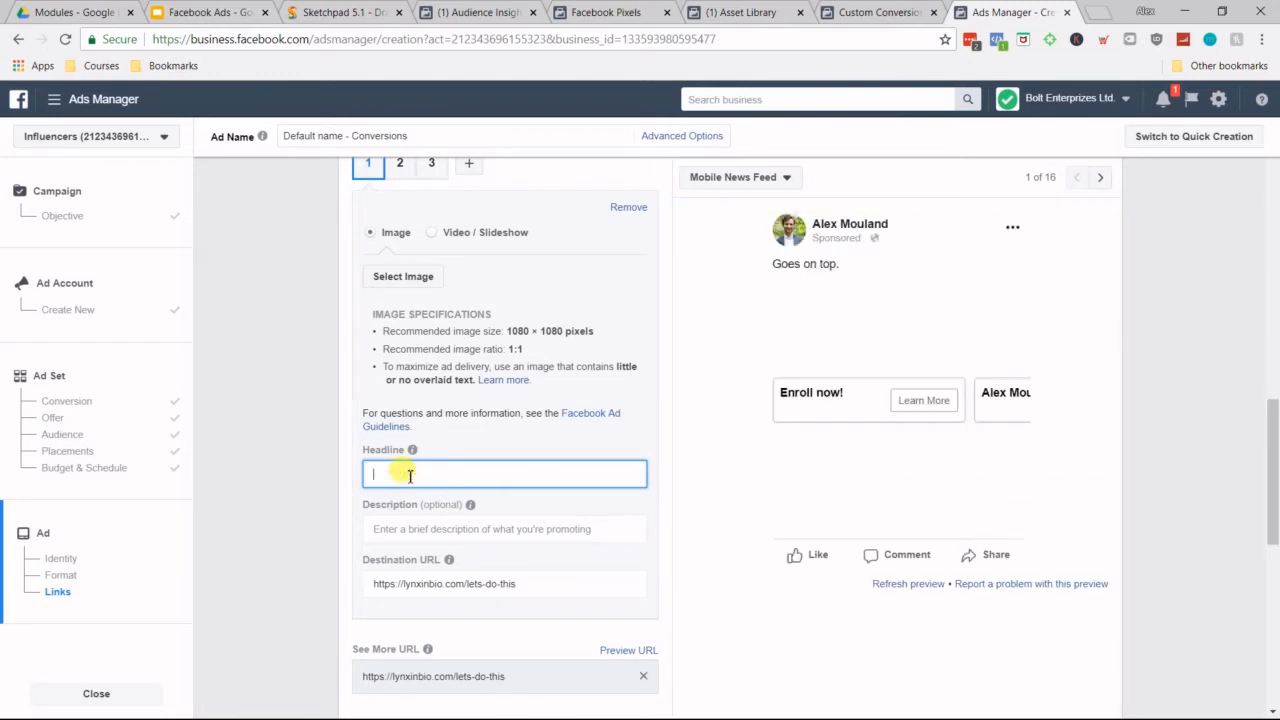
type("EXPLORE your abc")
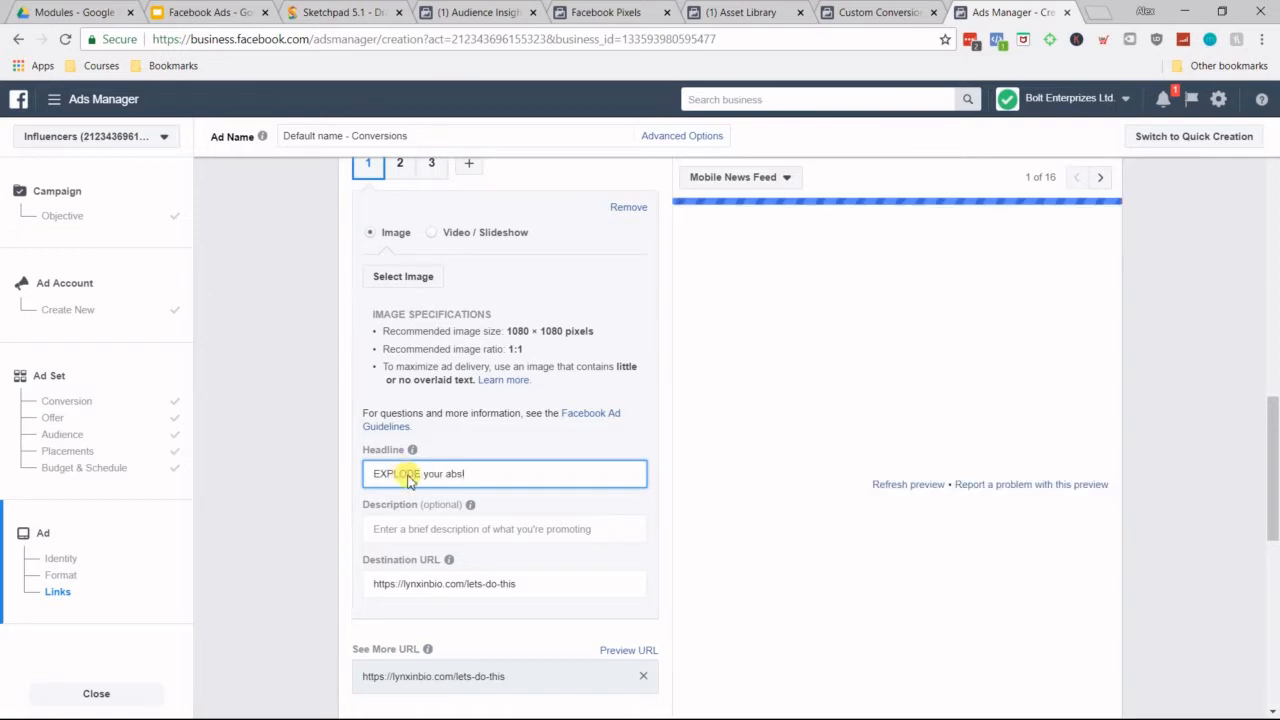
Step: Set the first carousel card's headline to "Claim your free class" and its description to "Description"
double_click(410, 476)
triple_click(410, 476)
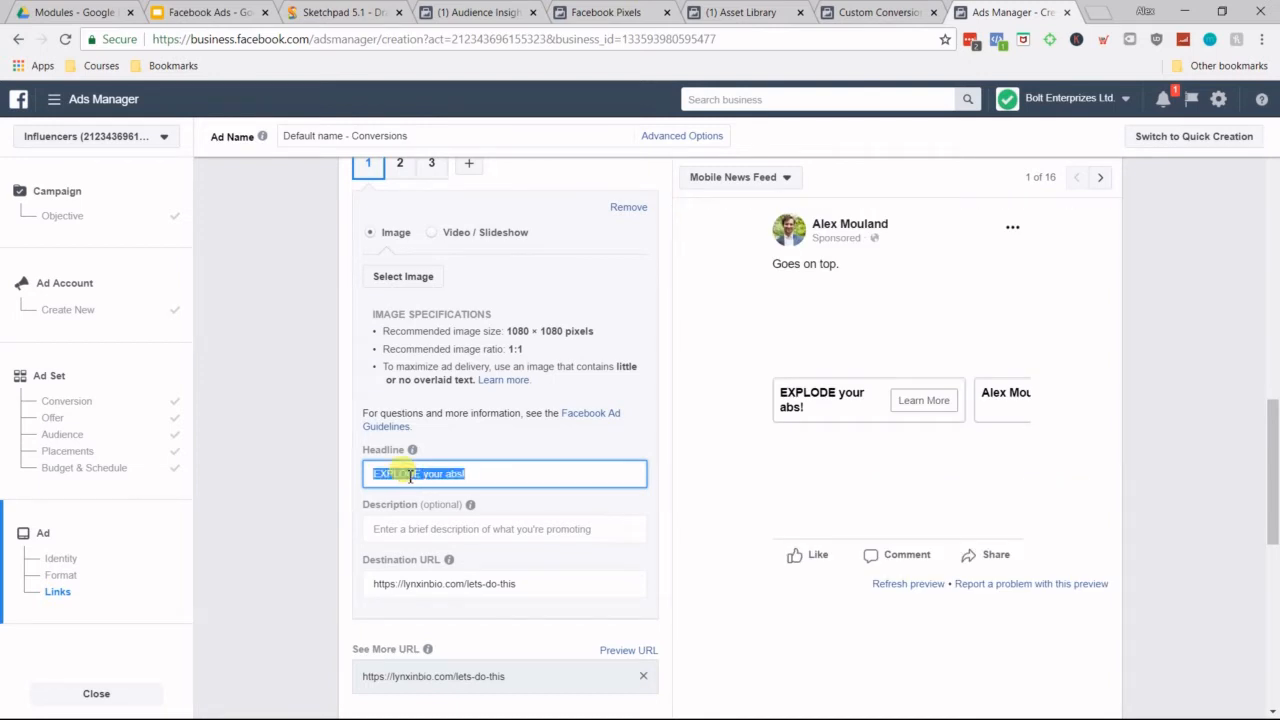
type("Get")
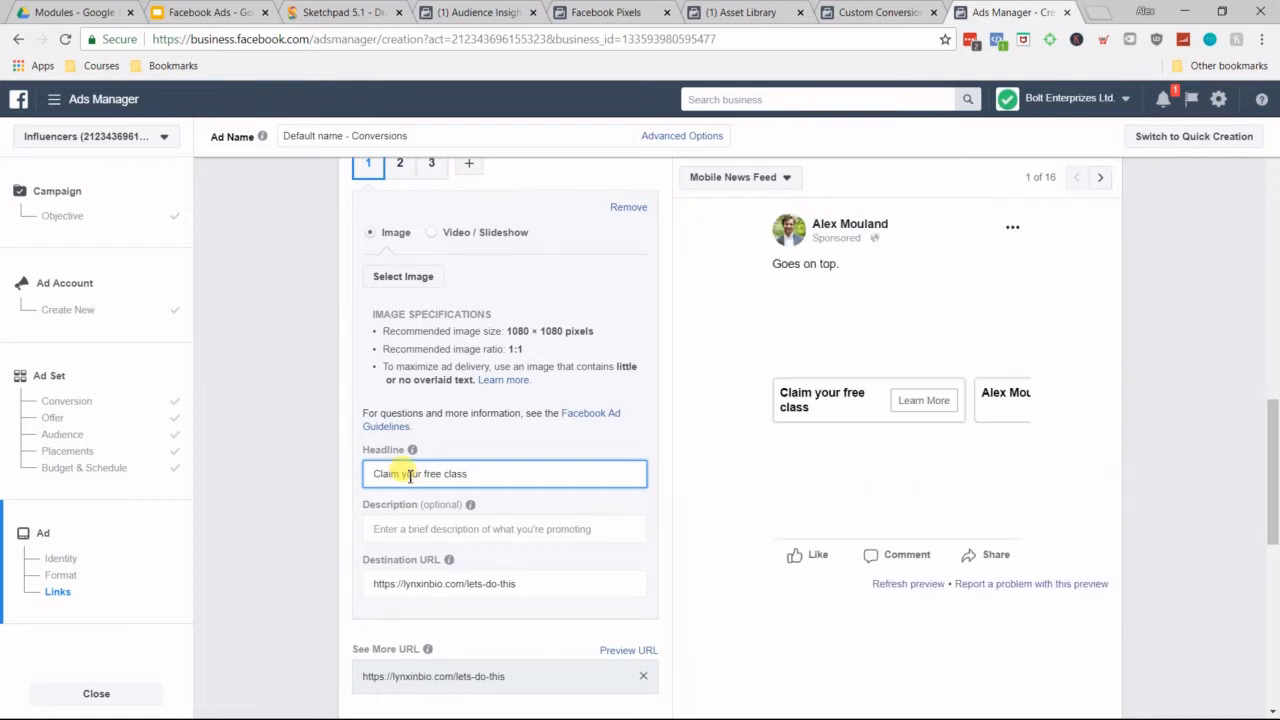
scroll(351, 474, "down", 1)
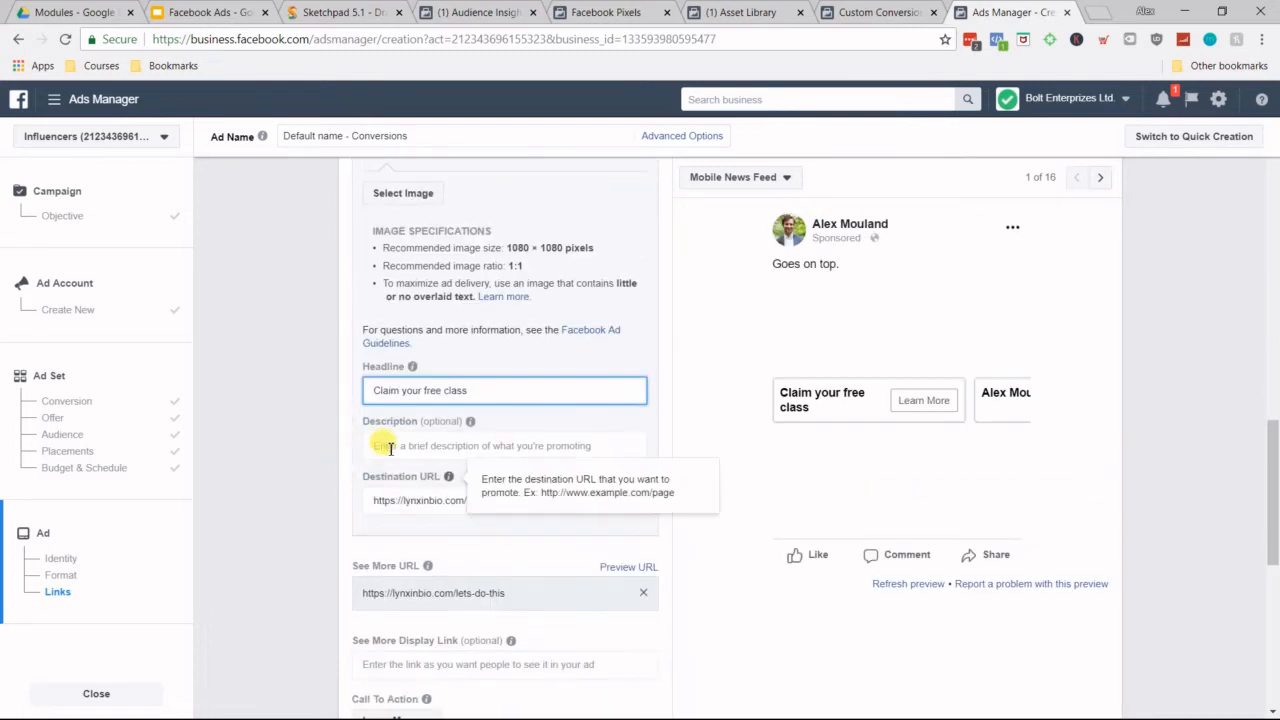
left_click(397, 447)
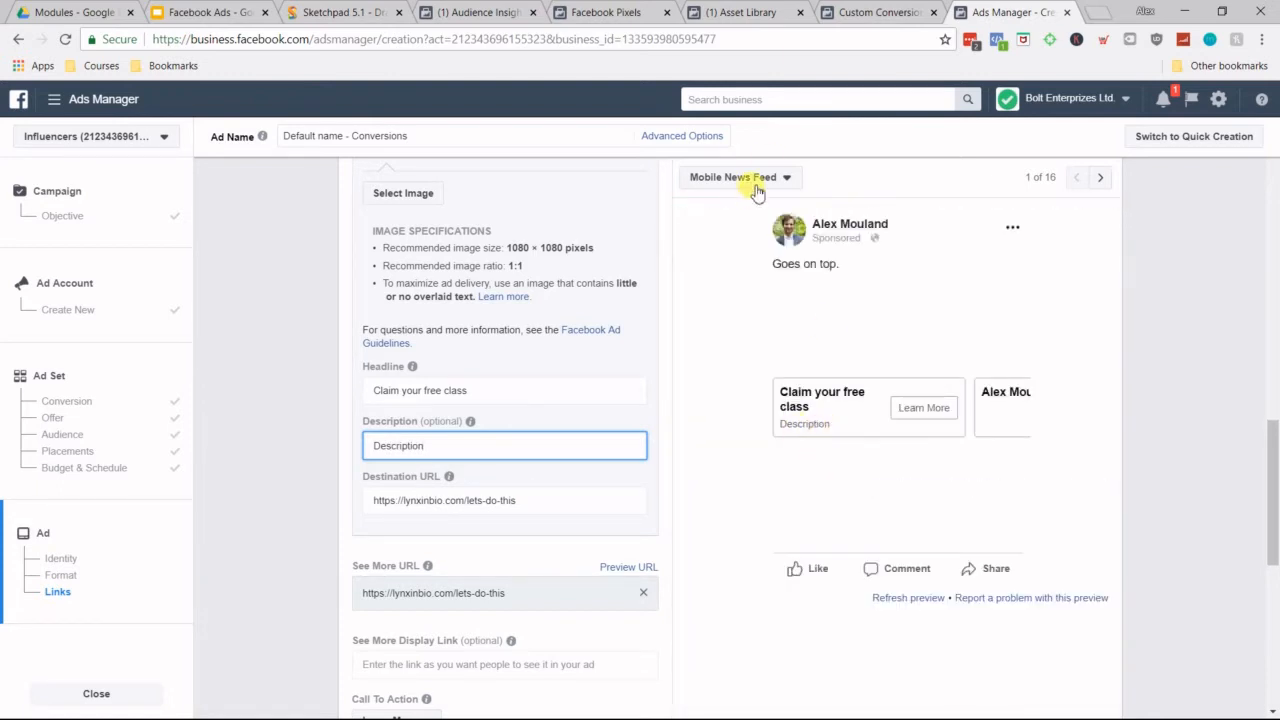
Step: Preview the carousel ad as a Desktop News Feed placement and return the preview to Mobile News Feed
left_click(767, 180)
left_click(777, 263)
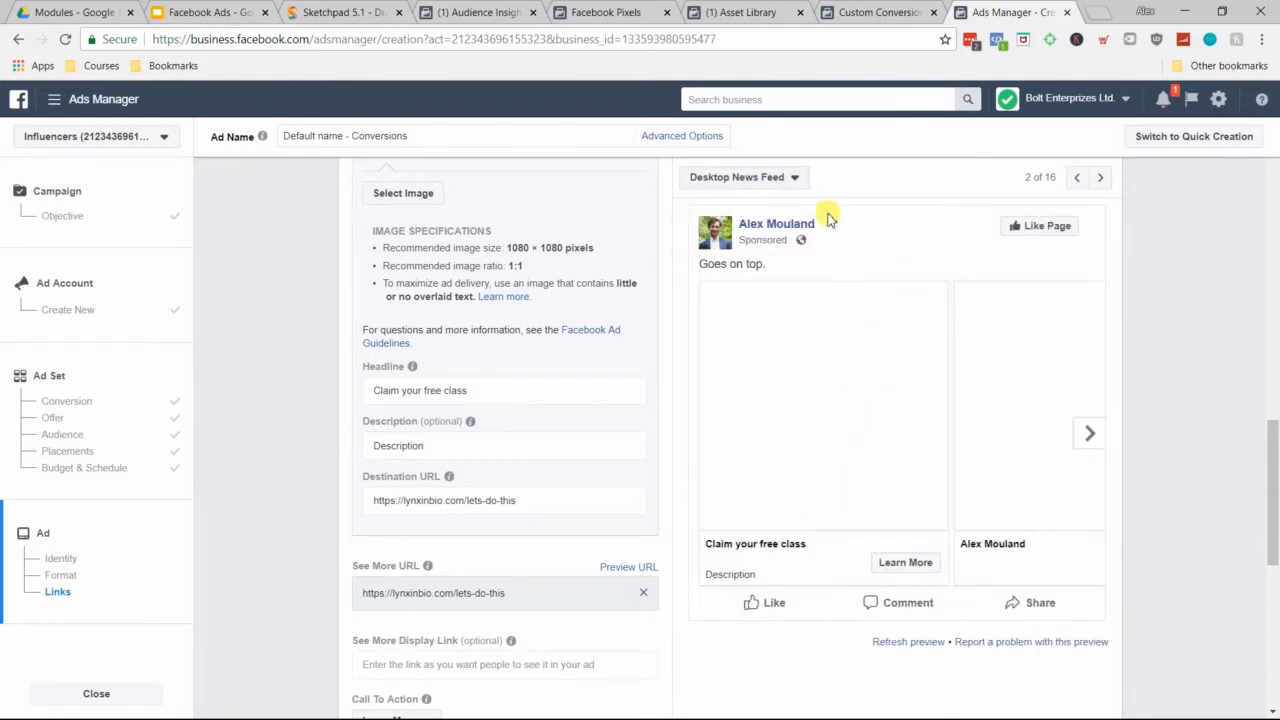
left_click(771, 178)
left_click(786, 216)
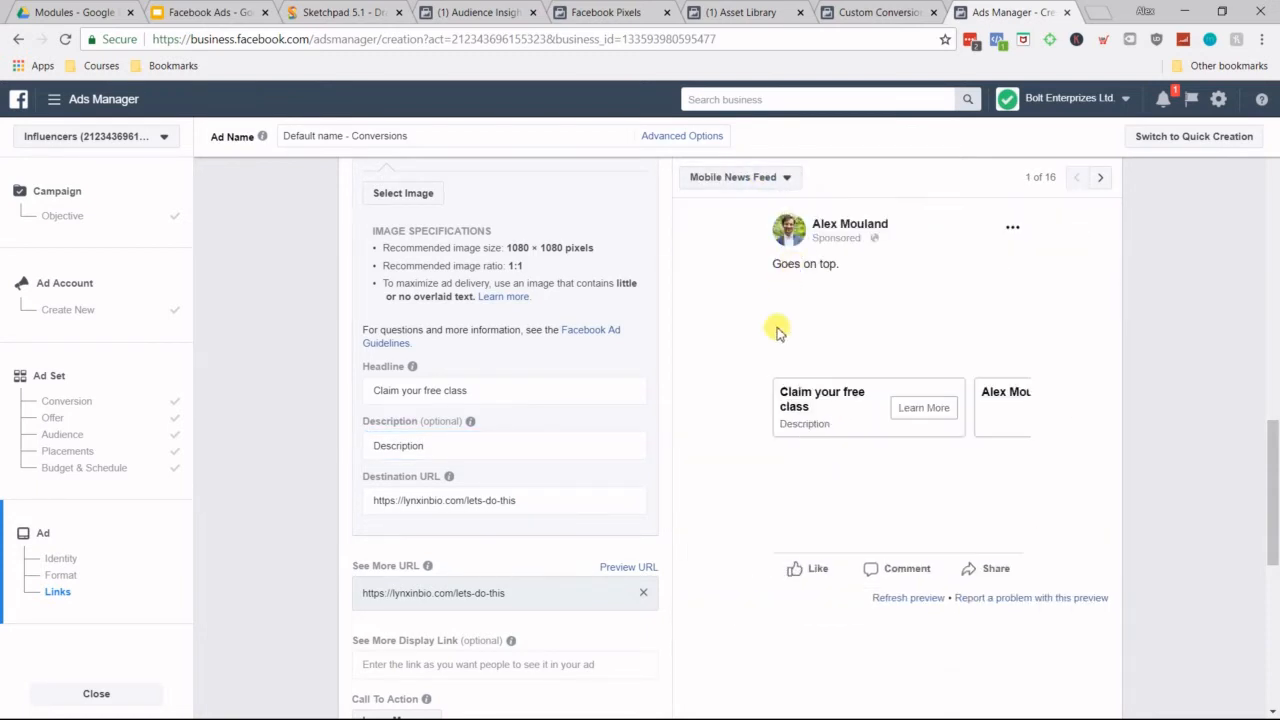
Step: Review the card's Destination URL, the See More URL and display link, and the advanced options of the ad
scroll(395, 455, "down", 3)
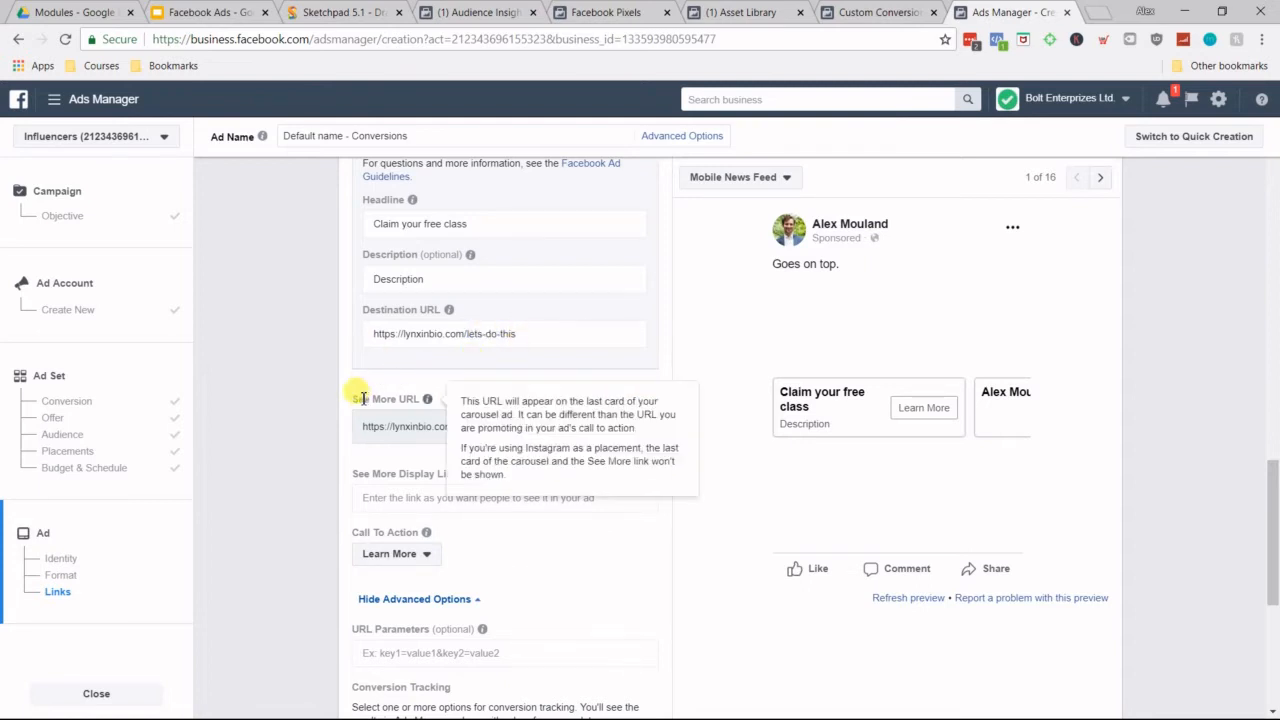
scroll(326, 404, "down", 1)
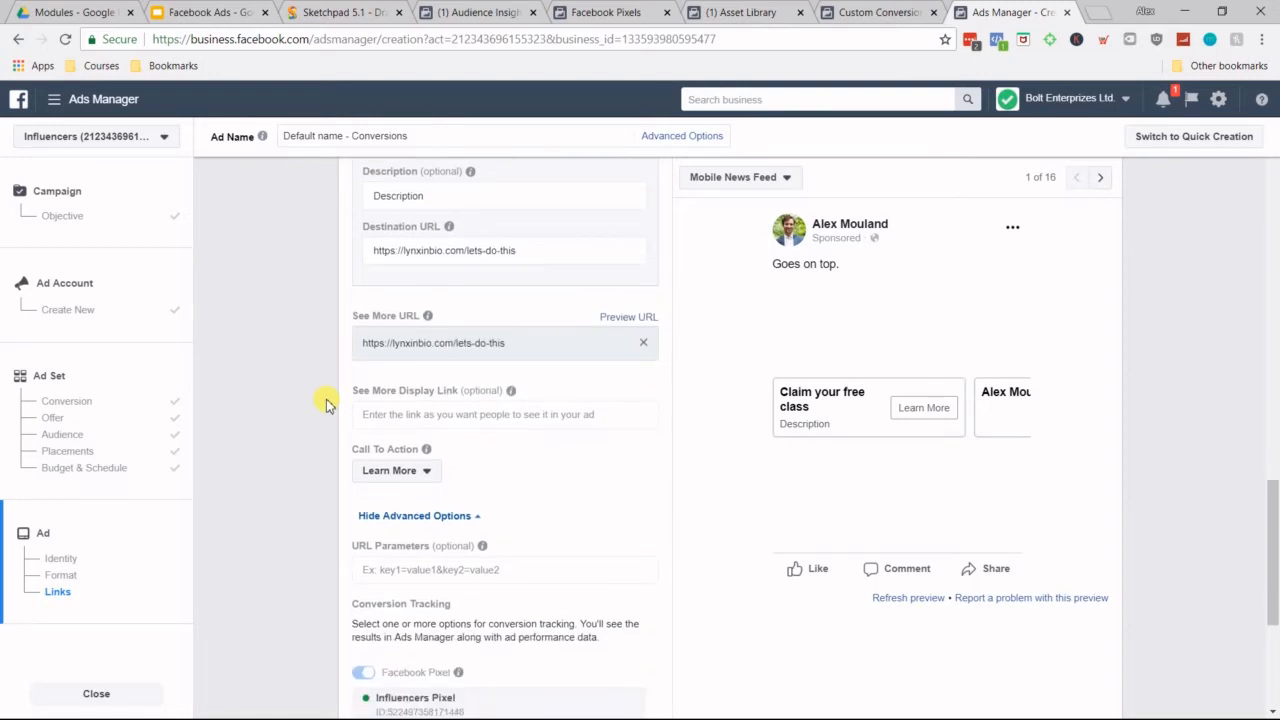
scroll(326, 404, "down", 1)
scroll(329, 400, "up", 3)
mouse_move(448, 395)
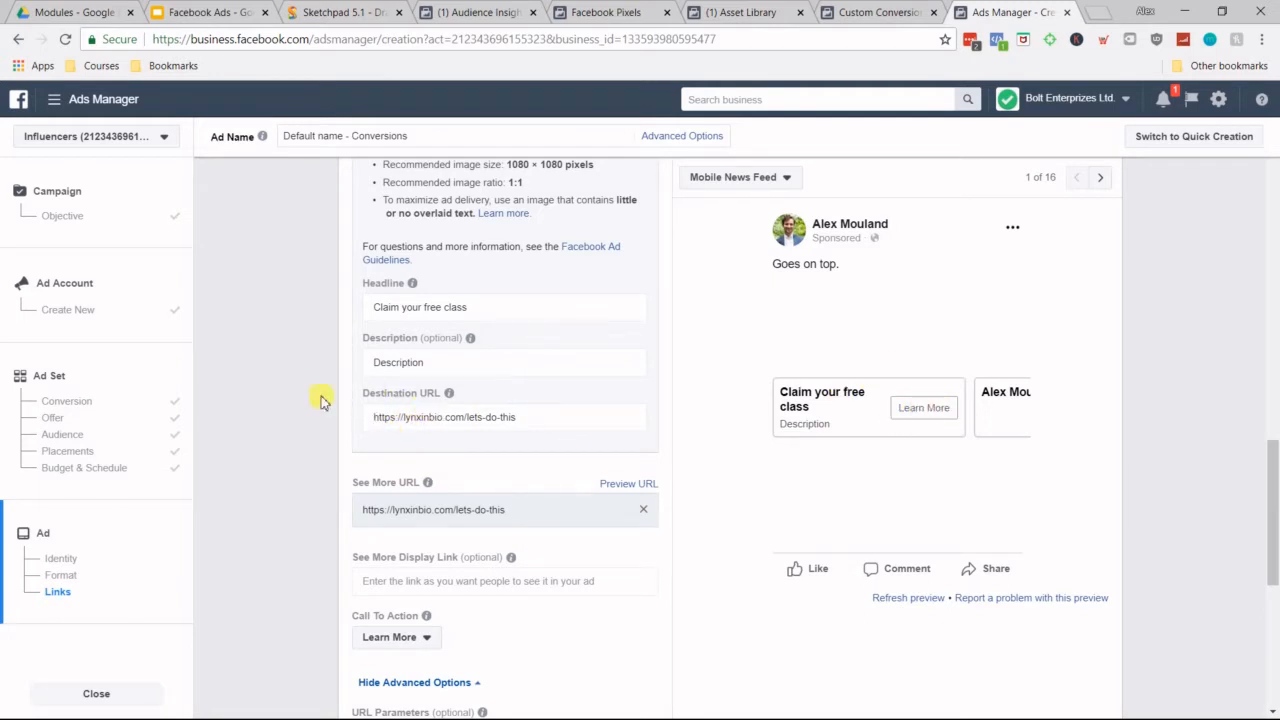
scroll(323, 394, "down", 3)
scroll(335, 484, "down", 1)
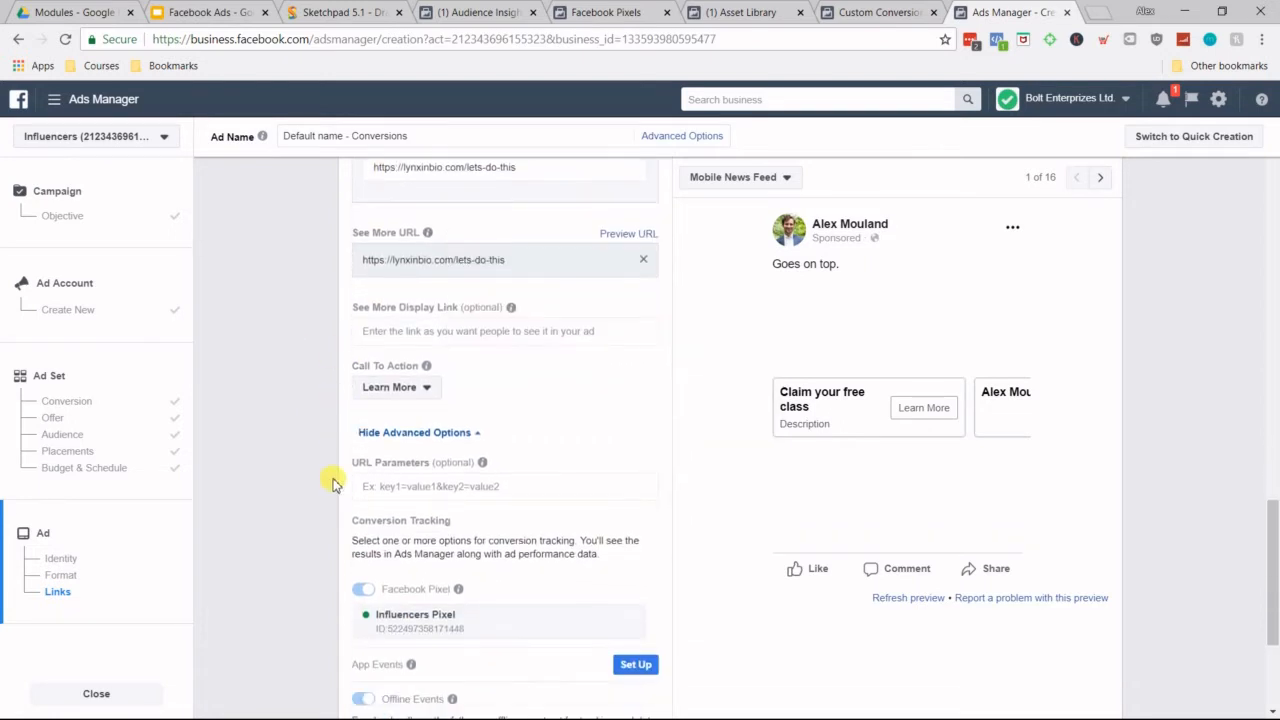
Step: Try Sign Up, Learn More and Book Now in turn as the ad's call to action
left_click(413, 390)
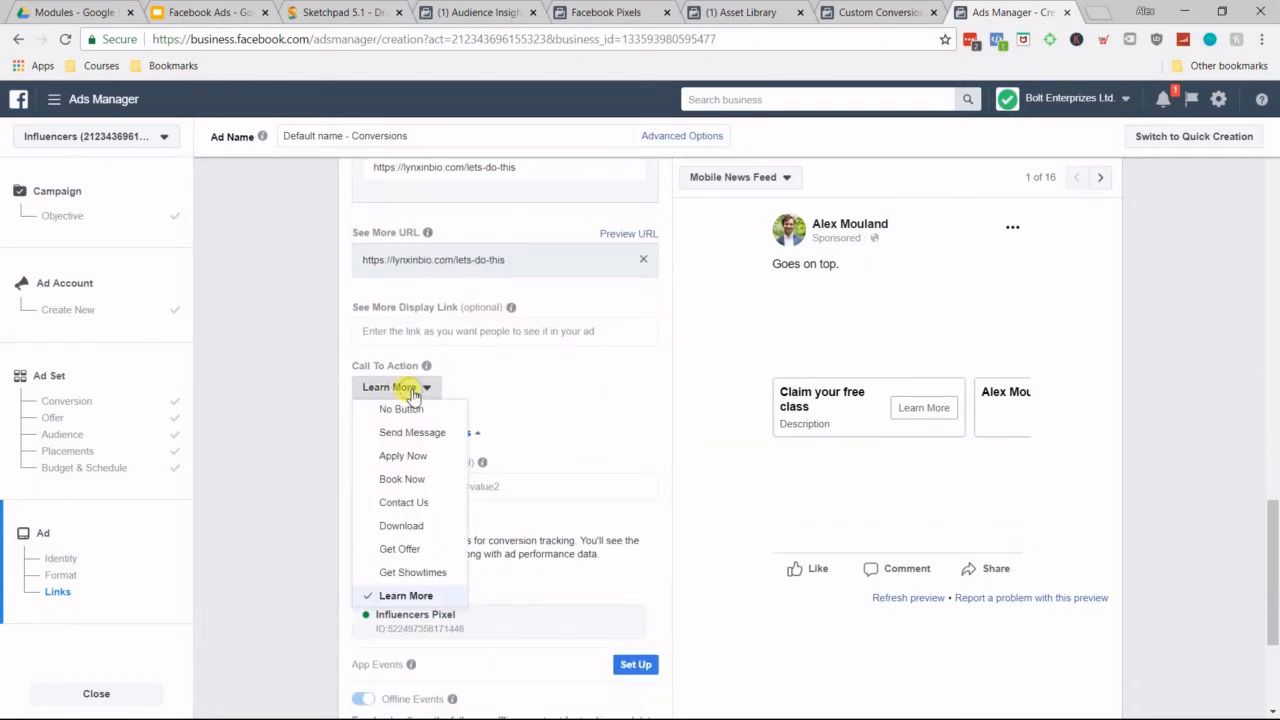
scroll(415, 468, "down", 2)
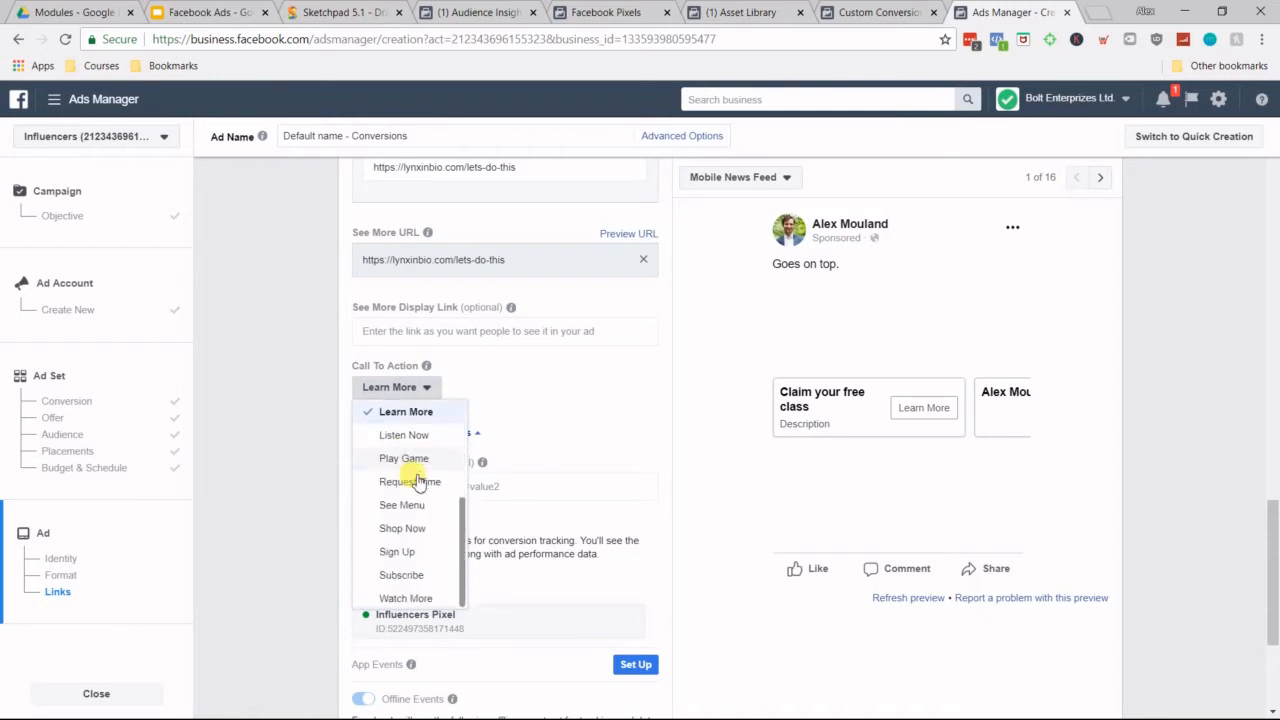
left_click(421, 551)
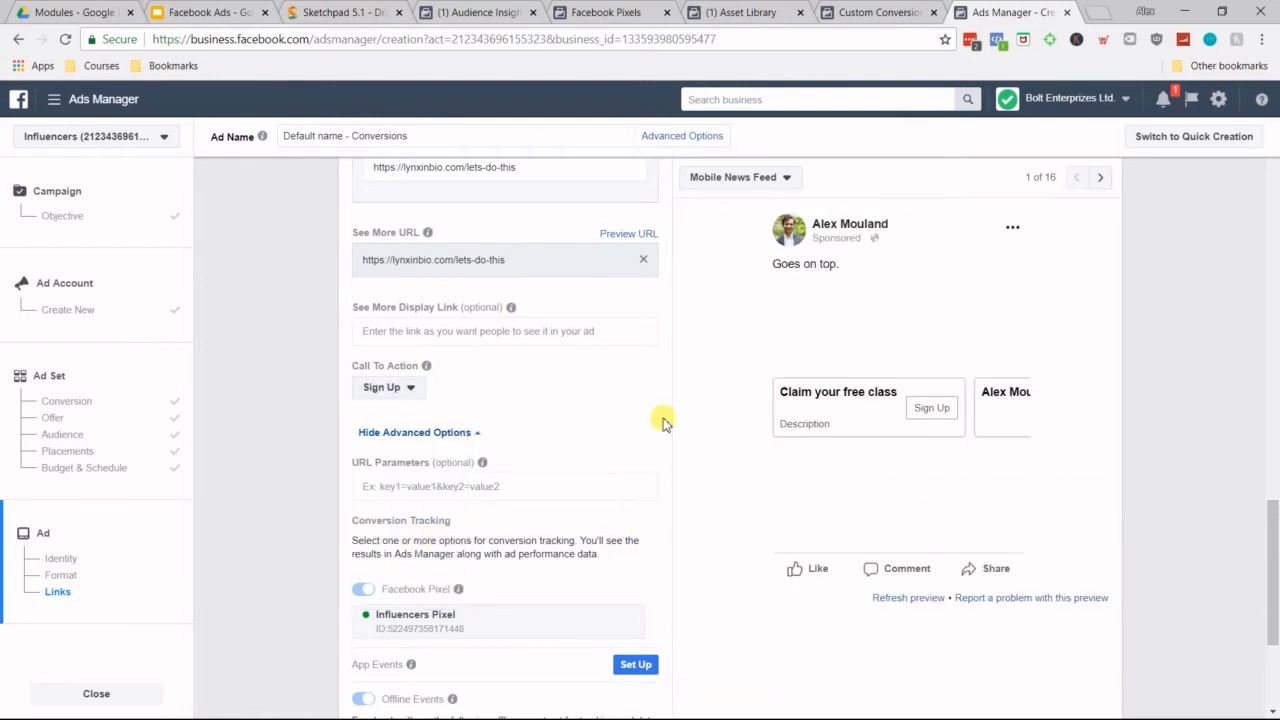
left_click(375, 389)
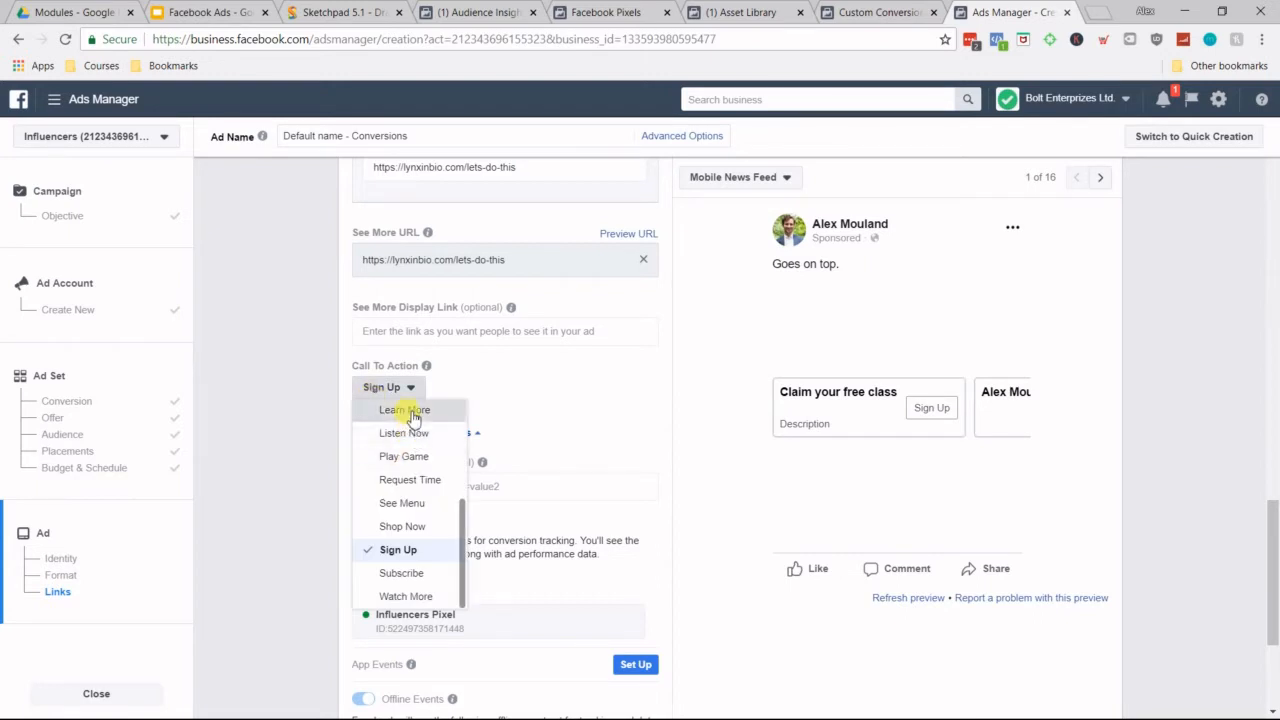
left_click(418, 410)
left_click(428, 390)
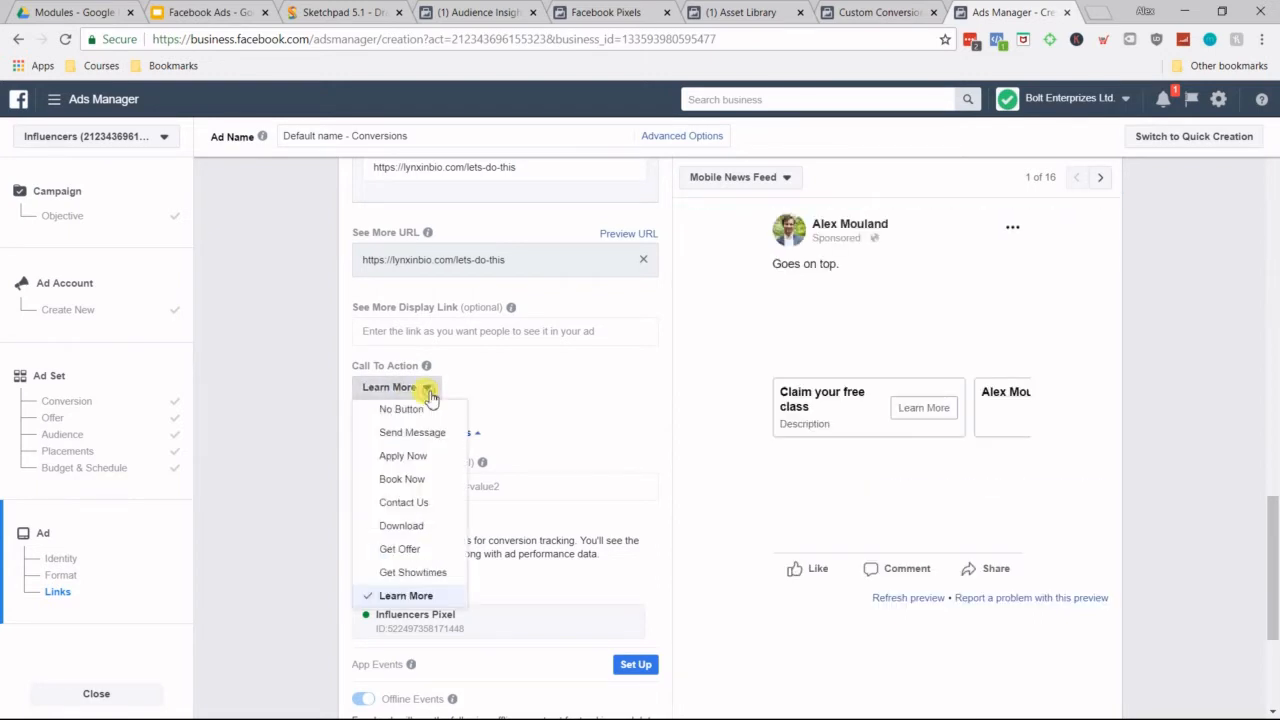
left_click(430, 479)
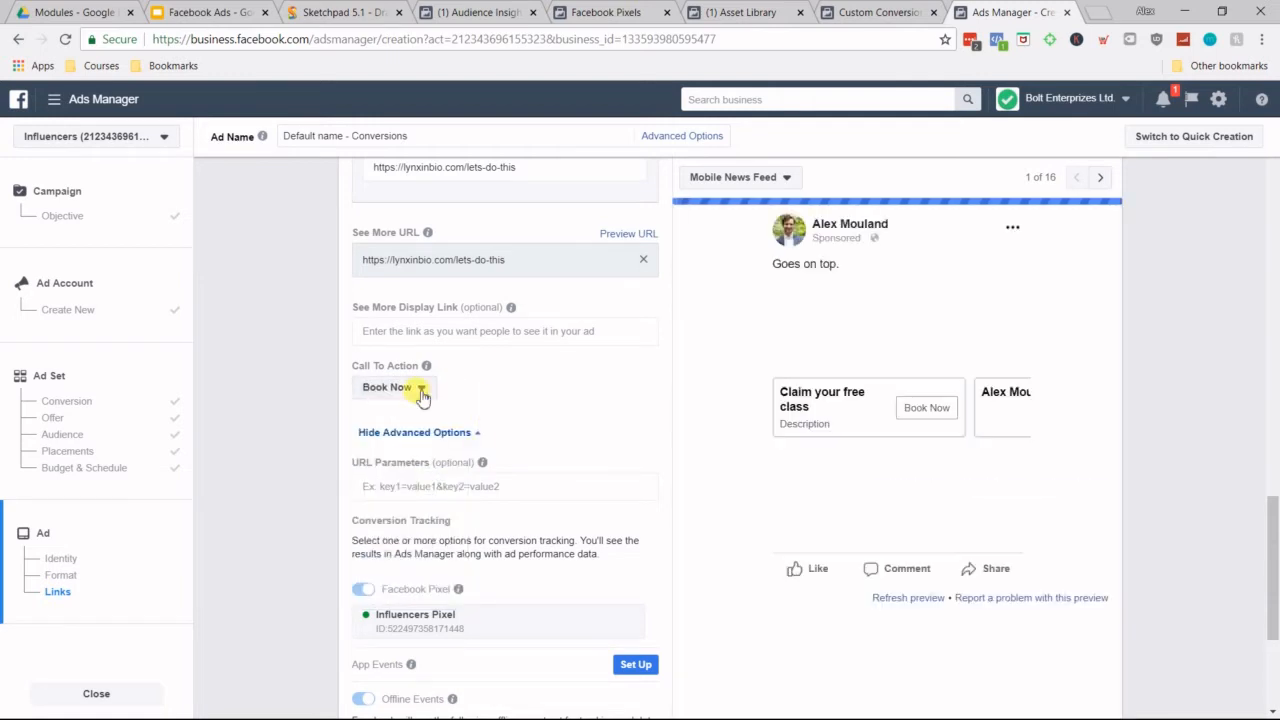
Step: Set the ad's call to action to Shop Now and look through the other available button options
left_click(430, 393)
scroll(418, 514, "down", 2)
scroll(420, 520, "down", 3)
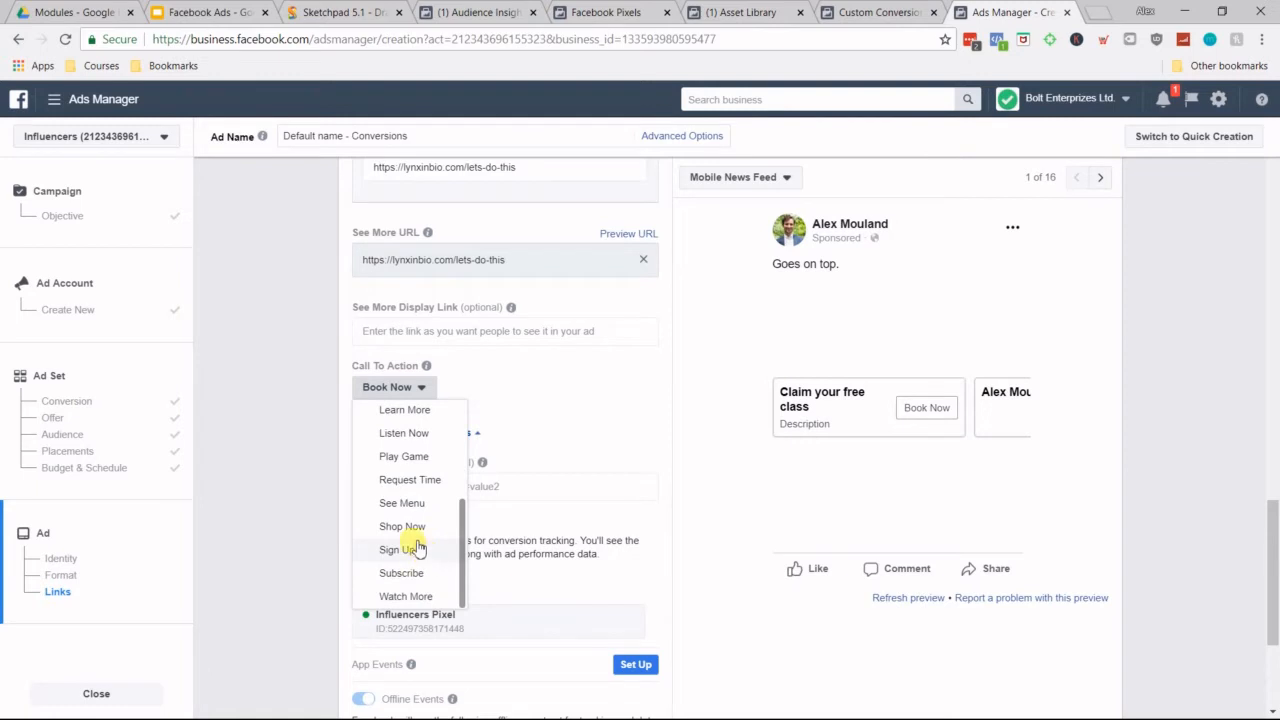
left_click(414, 527)
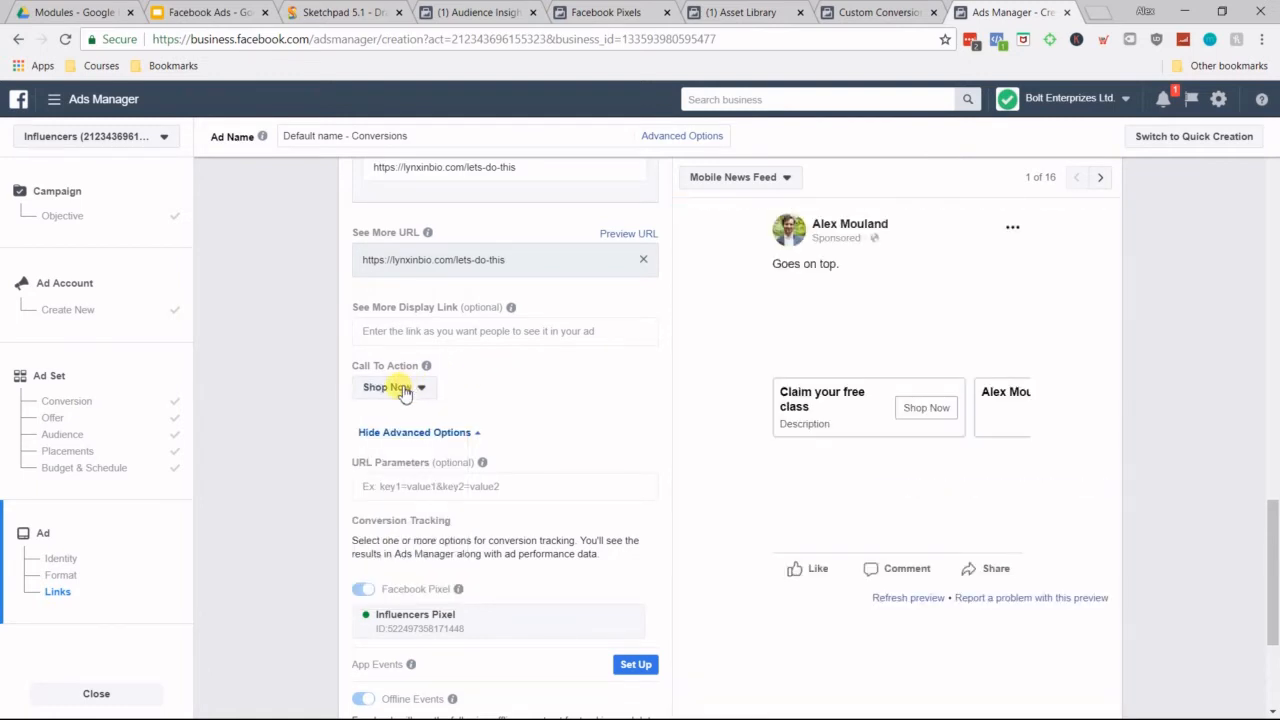
left_click(403, 390)
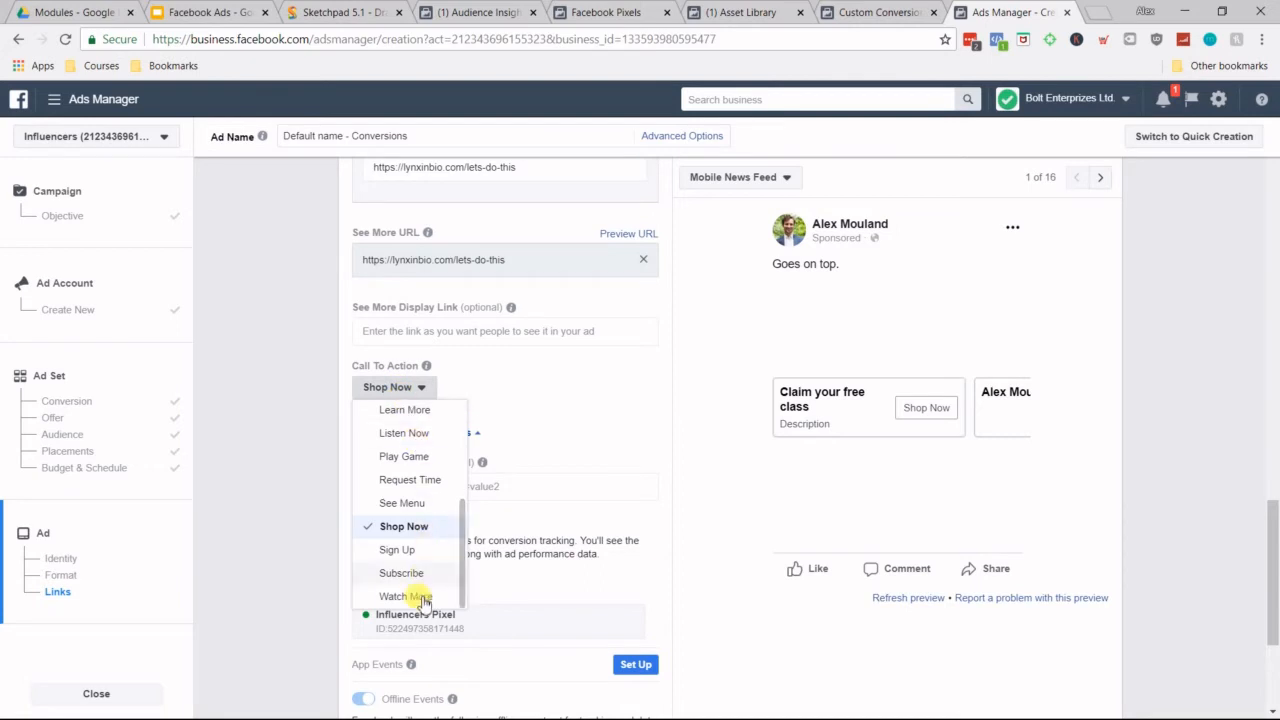
scroll(415, 500, "up", 3)
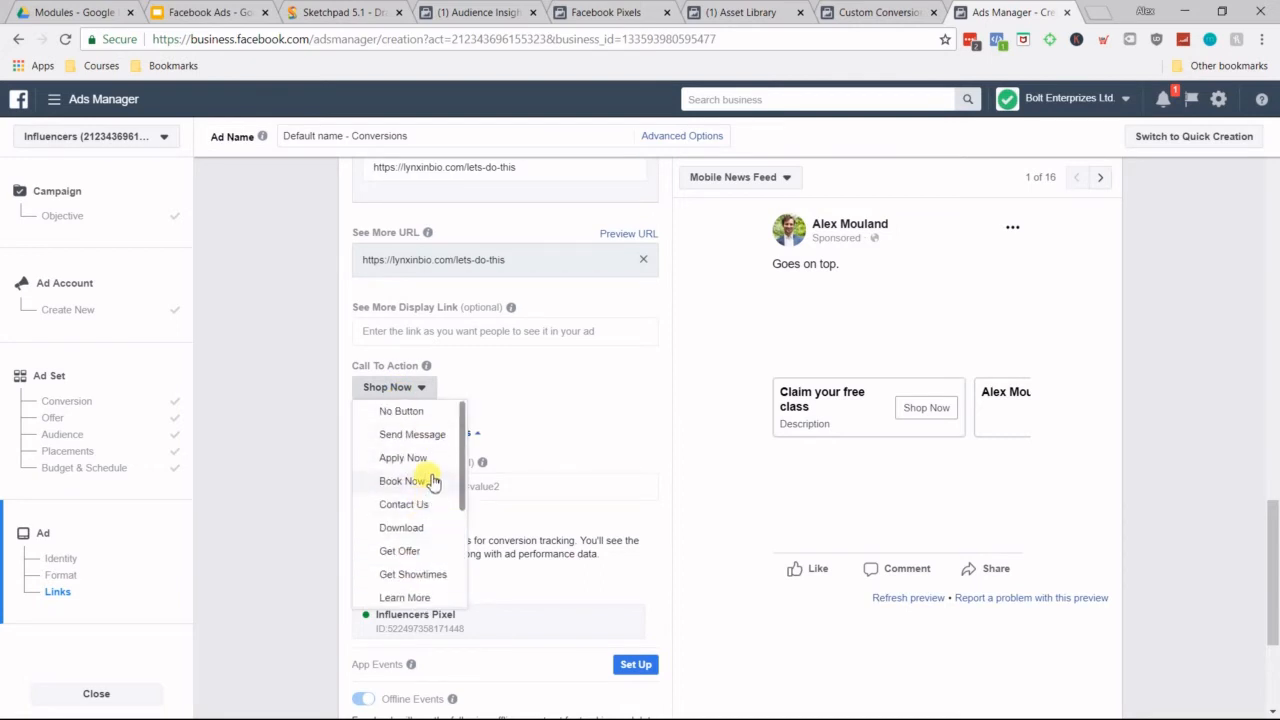
left_click(586, 424)
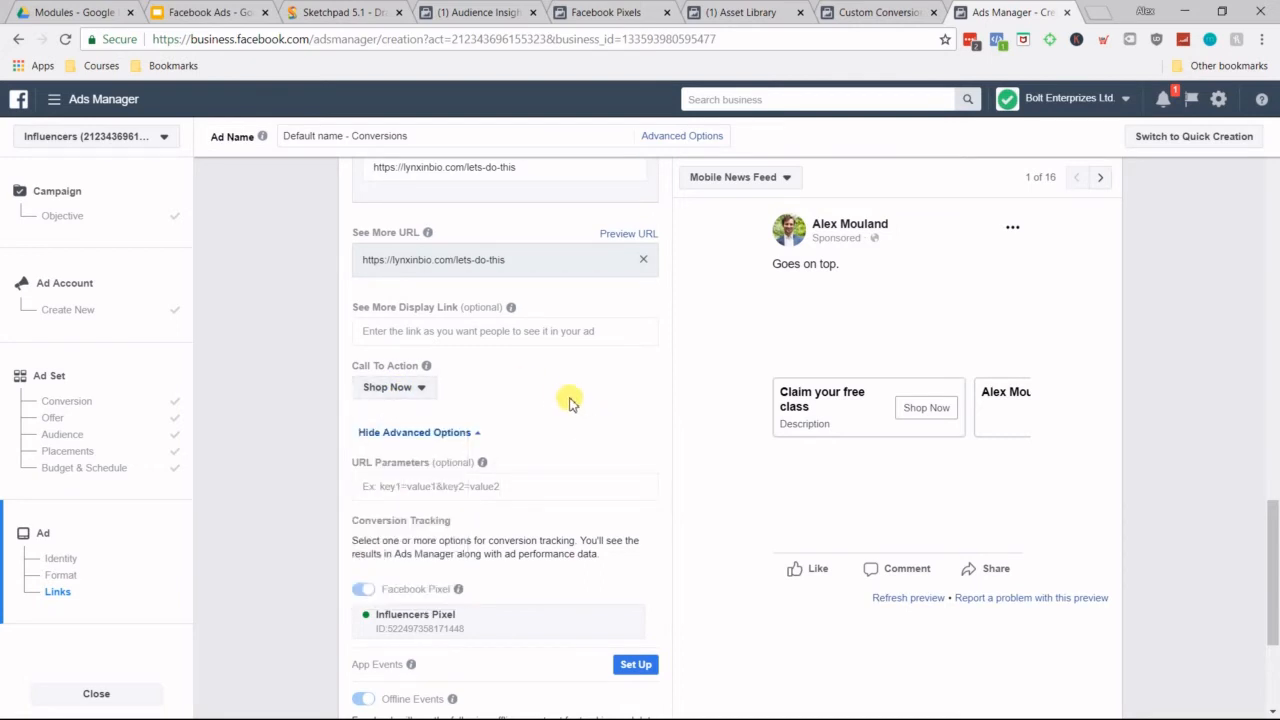
Step: Go to the ad form's final Confirm option and switch to the Facebook Ads presentation in Google Slides
scroll(570, 405, "down", 3)
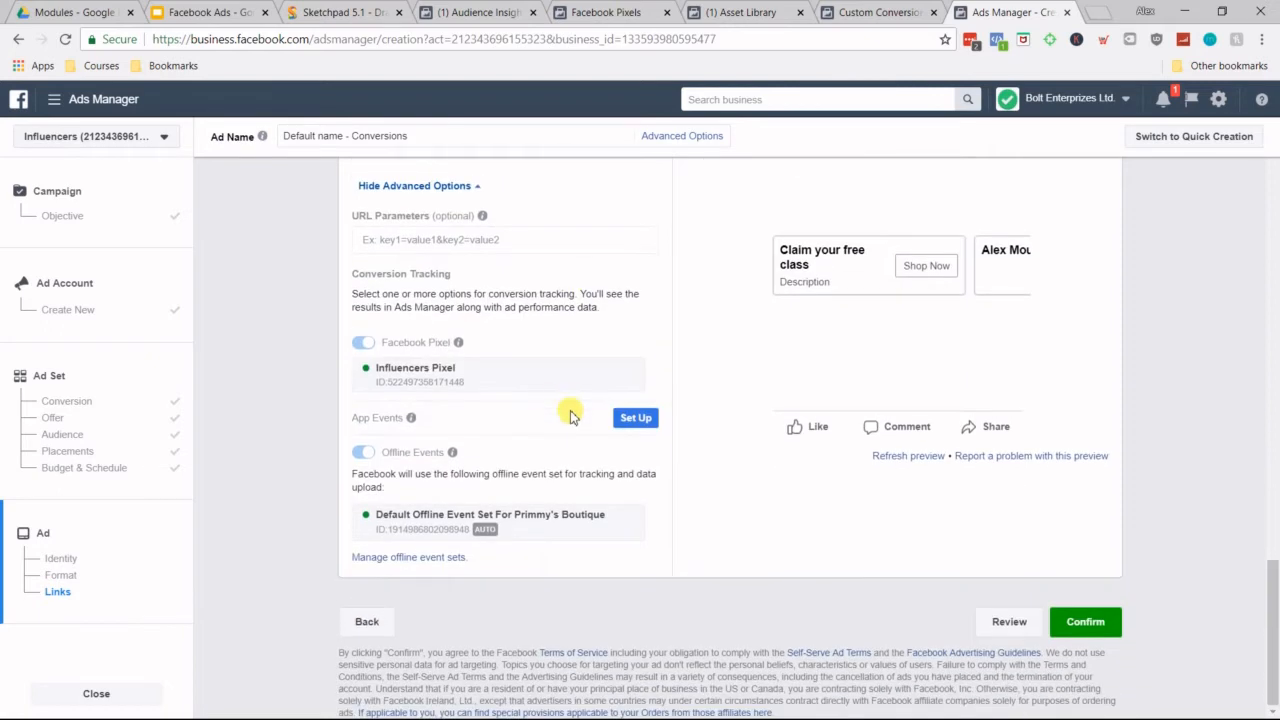
left_click(1097, 632)
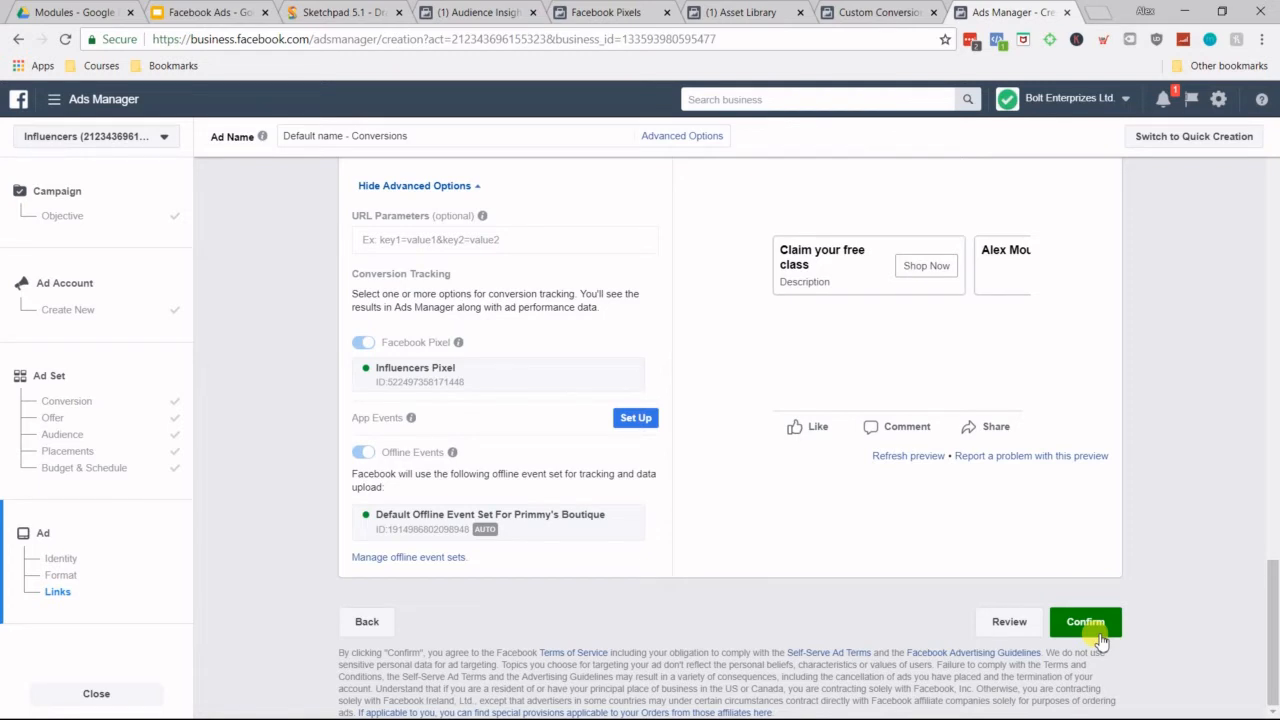
left_click(217, 12)
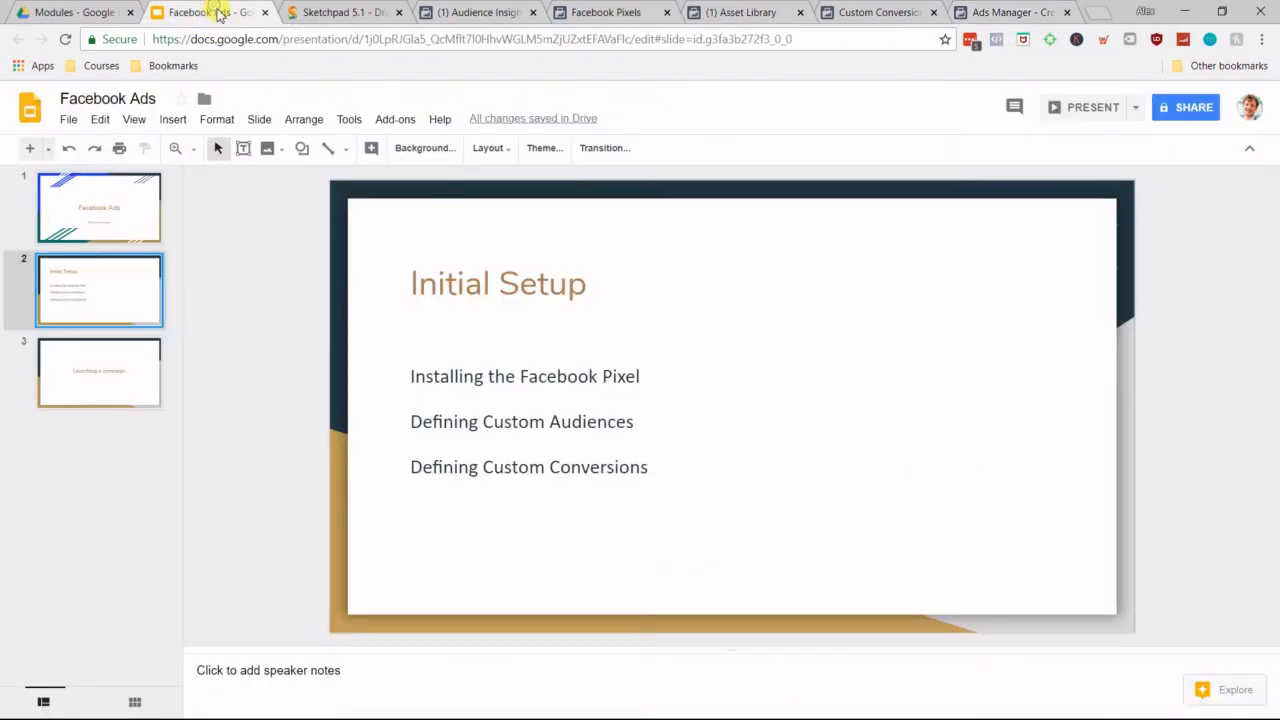